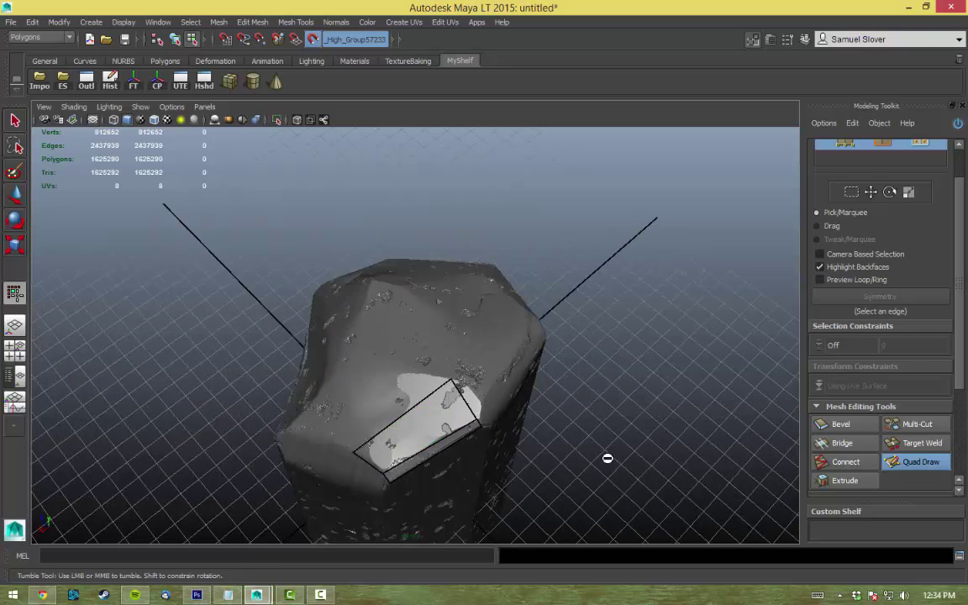
Step: Fill a large quad across the column's top surface next to the existing rim strip with Quad Draw
{"action": "left_click_drag", "start_coordinate": [608, 458], "coordinate": [412, 318], "text": "alt"}
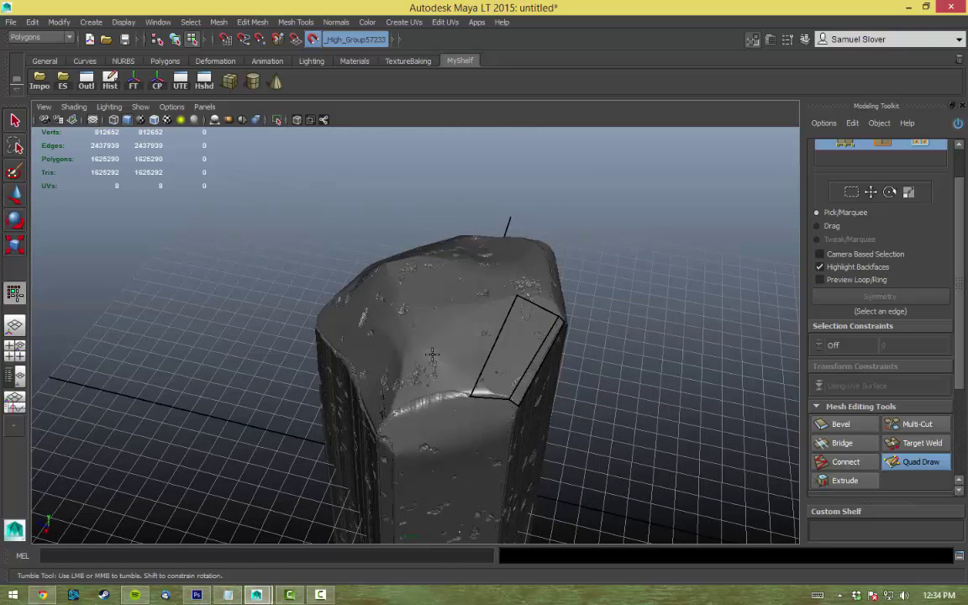
{"action": "left_click_drag", "start_coordinate": [606, 370], "coordinate": [418, 354], "text": "alt"}
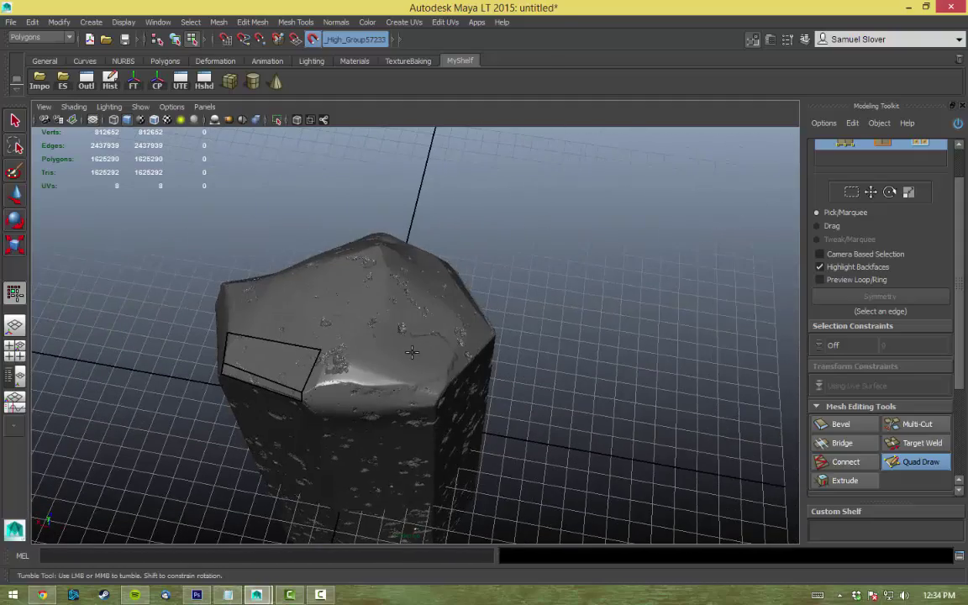
{"action": "left_click_drag", "start_coordinate": [536, 409], "coordinate": [418, 368], "text": "alt"}
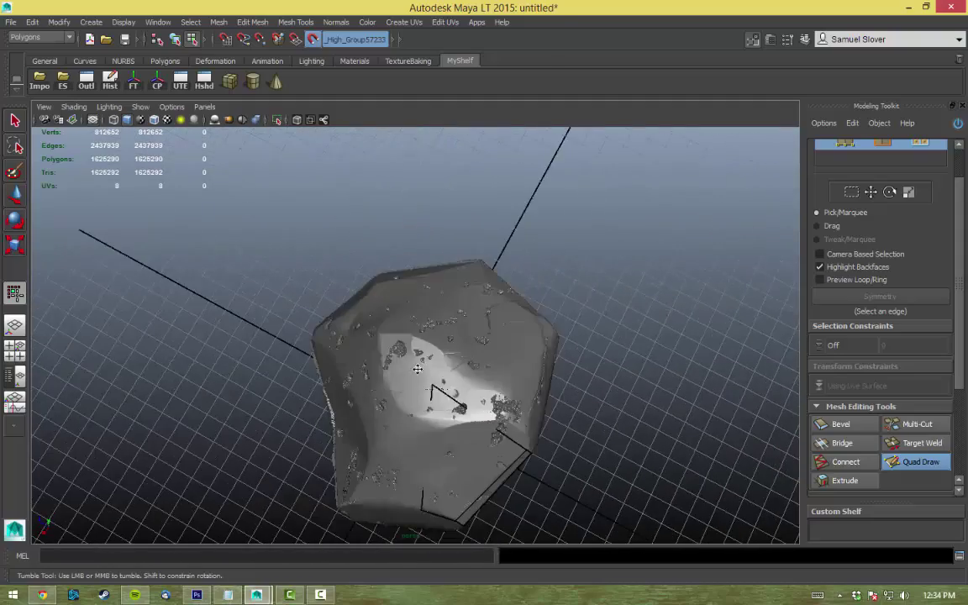
{"action": "left_click_drag", "start_coordinate": [615, 495], "coordinate": [443, 410], "text": "alt"}
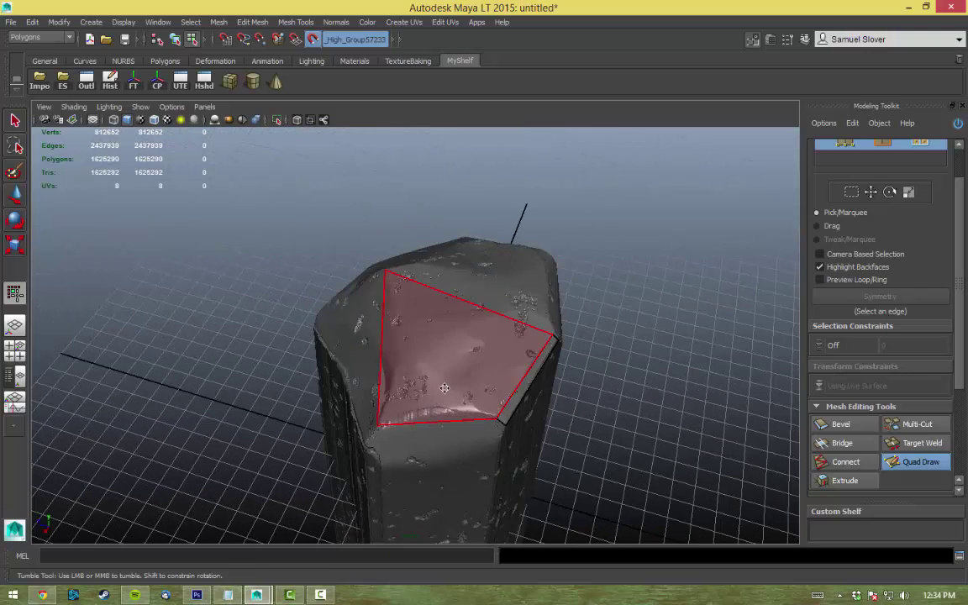
{"action": "left_click", "coordinate": [444, 387], "text": "shift"}
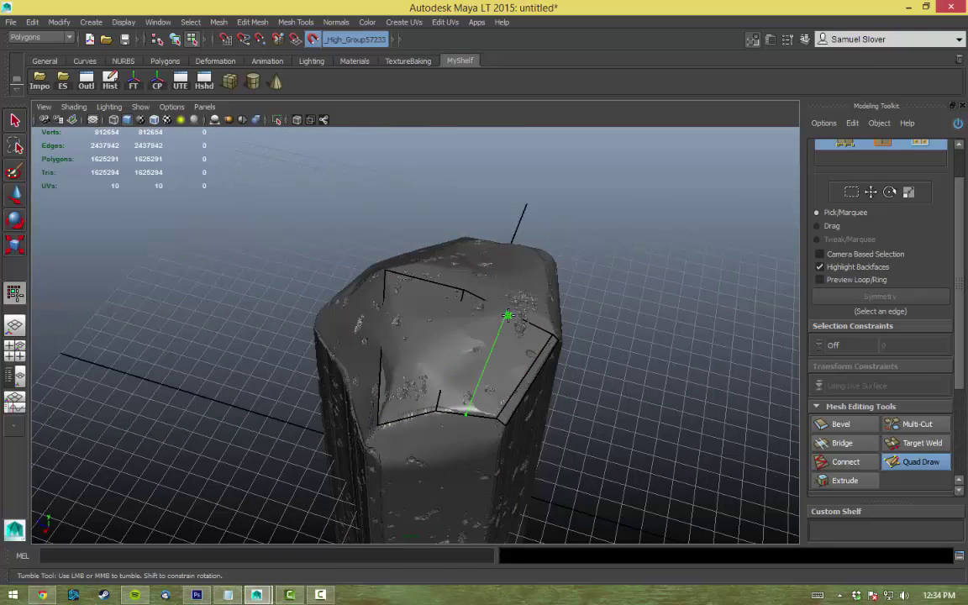
Step: Fill quads along the bevelled top rim and across the remaining top surface of the column
{"action": "left_click_drag", "start_coordinate": [629, 359], "coordinate": [475, 407], "text": "alt"}
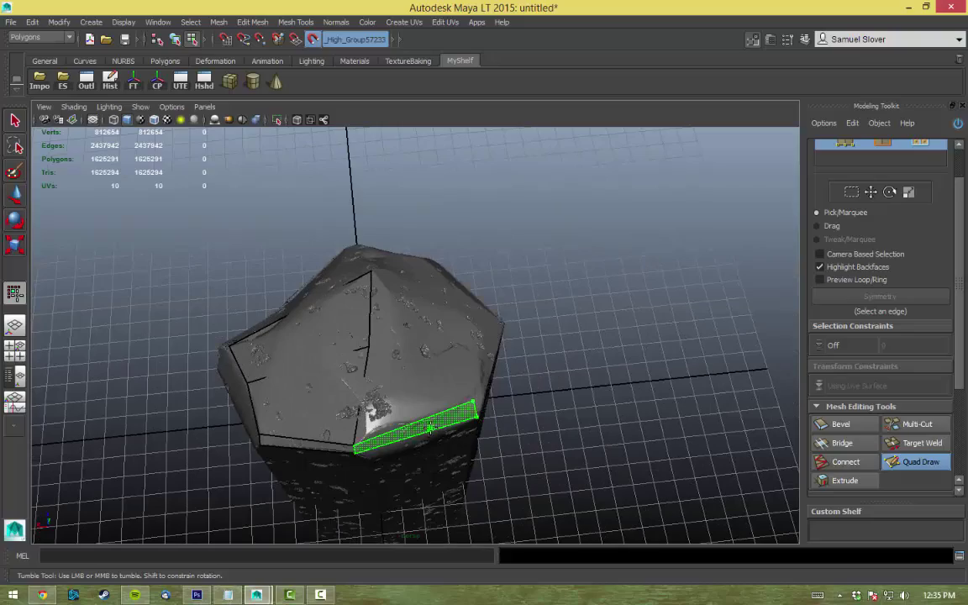
{"action": "left_click", "coordinate": [431, 429], "text": "shift"}
{"action": "mouse_move", "coordinate": [507, 261]}
{"action": "left_mouse_down", "text": "alt"}
{"action": "mouse_move", "coordinate": [489, 326]}
{"action": "mouse_move", "coordinate": [452, 324]}
{"action": "left_mouse_up", "text": "alt"}
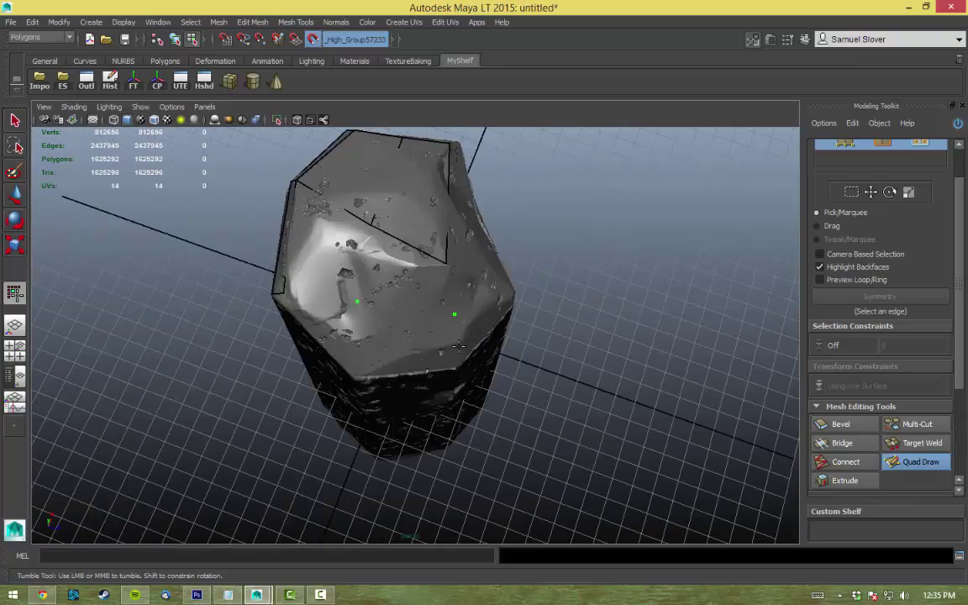
{"action": "left_click", "coordinate": [410, 332], "text": "shift"}
{"action": "left_click", "coordinate": [320, 252], "text": "shift"}
{"action": "mouse_move", "coordinate": [242, 338]}
{"action": "left_mouse_down", "text": "alt"}
{"action": "mouse_move", "coordinate": [536, 385]}
{"action": "mouse_move", "coordinate": [532, 411]}
{"action": "mouse_move", "coordinate": [429, 359]}
{"action": "mouse_move", "coordinate": [428, 310]}
{"action": "mouse_move", "coordinate": [319, 319]}
{"action": "left_mouse_up", "text": "alt"}
{"action": "left_click", "coordinate": [411, 278], "text": "shift"}
{"action": "mouse_move", "coordinate": [412, 278]}
{"action": "left_mouse_down", "text": "alt"}
{"action": "mouse_move", "coordinate": [272, 326]}
{"action": "mouse_move", "coordinate": [360, 316]}
{"action": "mouse_move", "coordinate": [340, 326]}
{"action": "left_mouse_up", "text": "alt"}
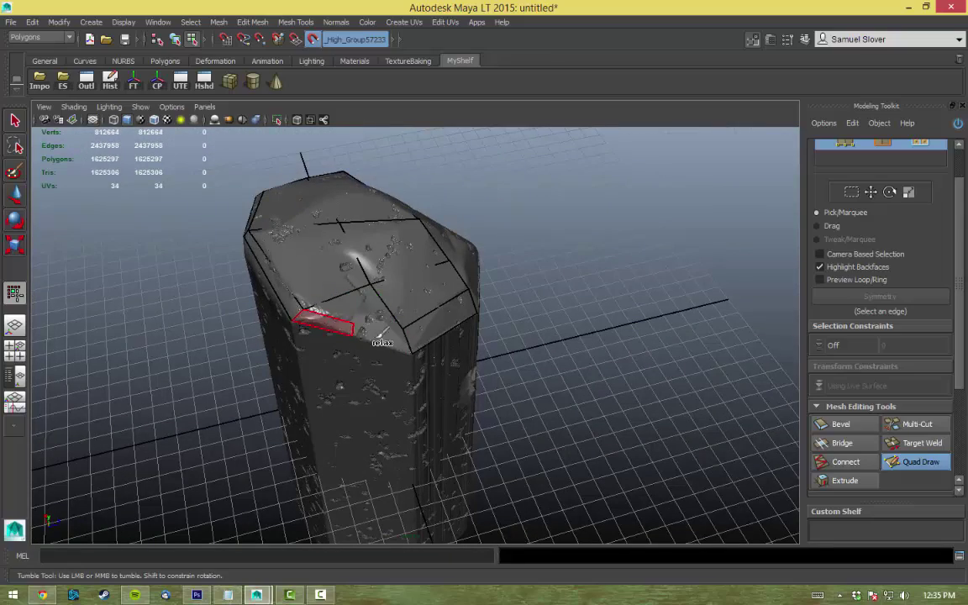
Step: Continue the bevelled rim quads around the remaining corners to complete the cap's border
{"action": "left_click_drag", "start_coordinate": [357, 334], "coordinate": [355, 333], "text": "alt"}
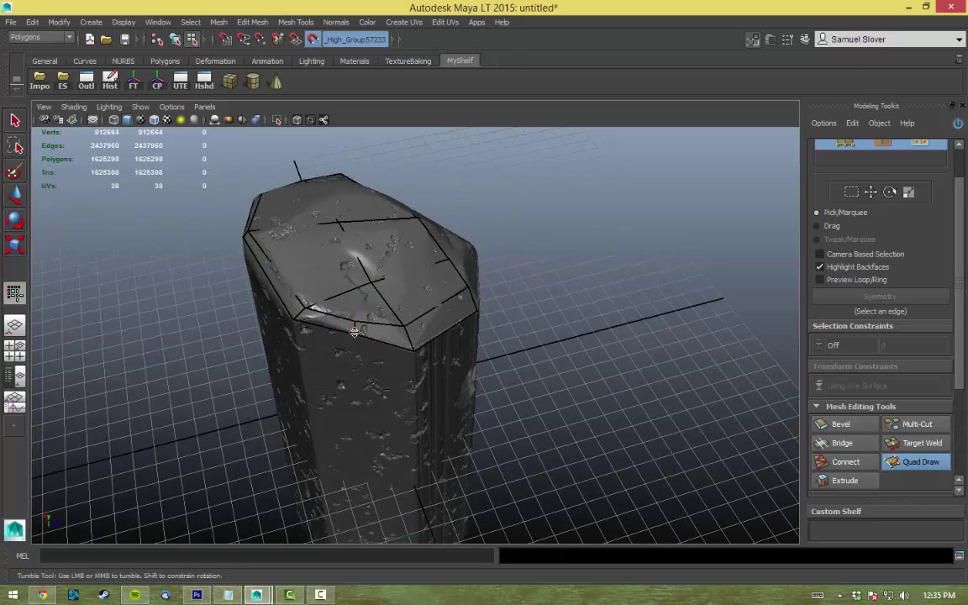
{"action": "left_click_drag", "start_coordinate": [570, 325], "coordinate": [455, 316], "text": "alt"}
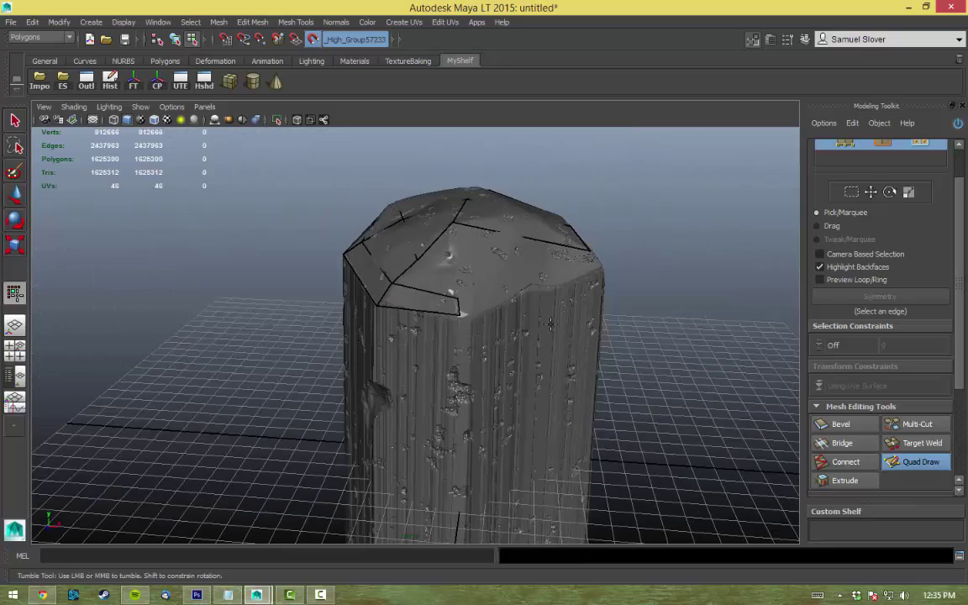
{"action": "left_click_drag", "start_coordinate": [550, 324], "coordinate": [568, 360], "text": "alt"}
{"action": "left_click_drag", "start_coordinate": [686, 390], "coordinate": [401, 337], "text": "alt"}
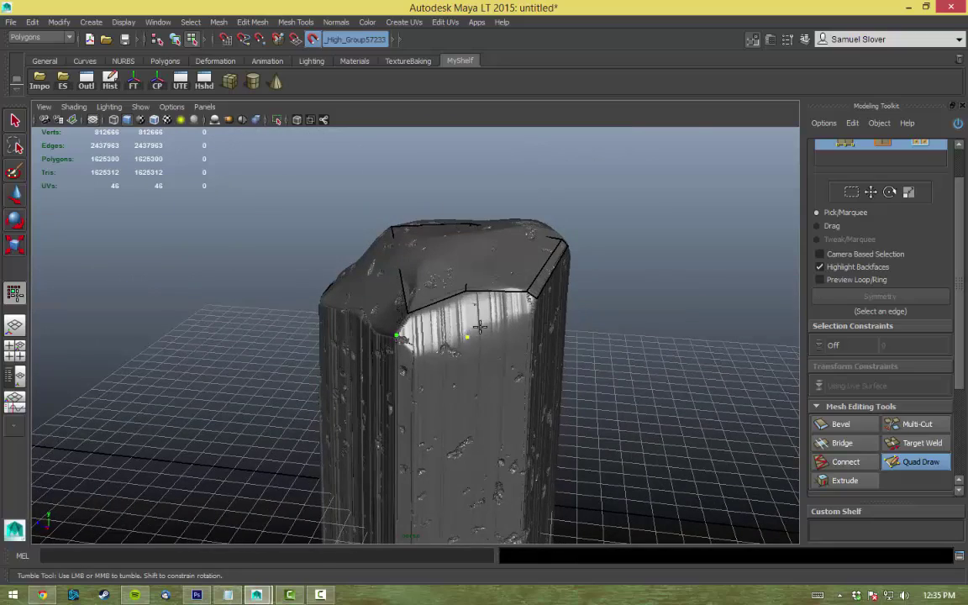
{"action": "mouse_move", "coordinate": [335, 347]}
{"action": "left_mouse_down", "text": "alt"}
{"action": "mouse_move", "coordinate": [422, 364]}
{"action": "mouse_move", "coordinate": [450, 222]}
{"action": "mouse_move", "coordinate": [681, 397]}
{"action": "mouse_move", "coordinate": [579, 335]}
{"action": "left_mouse_up", "text": "alt"}
{"action": "left_click", "coordinate": [439, 358], "text": "shift"}
{"action": "left_click", "coordinate": [411, 313], "text": "shift"}
Step: Fill long quads down the first side faces of the column, from the top rim to the bottom edge
{"action": "middle_click_drag", "start_coordinate": [579, 335], "coordinate": [461, 438], "text": "alt"}
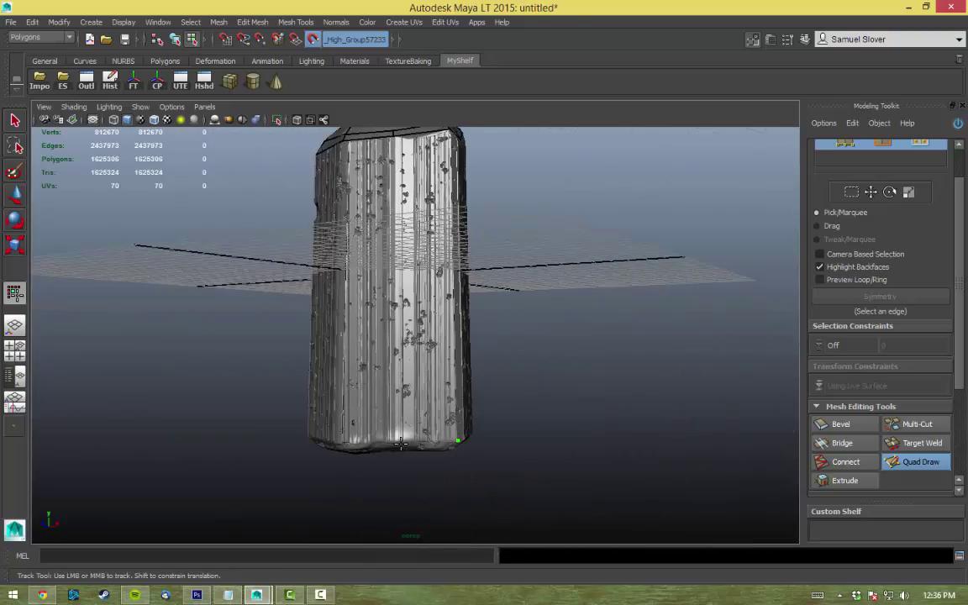
{"action": "left_click", "coordinate": [412, 252], "text": "shift"}
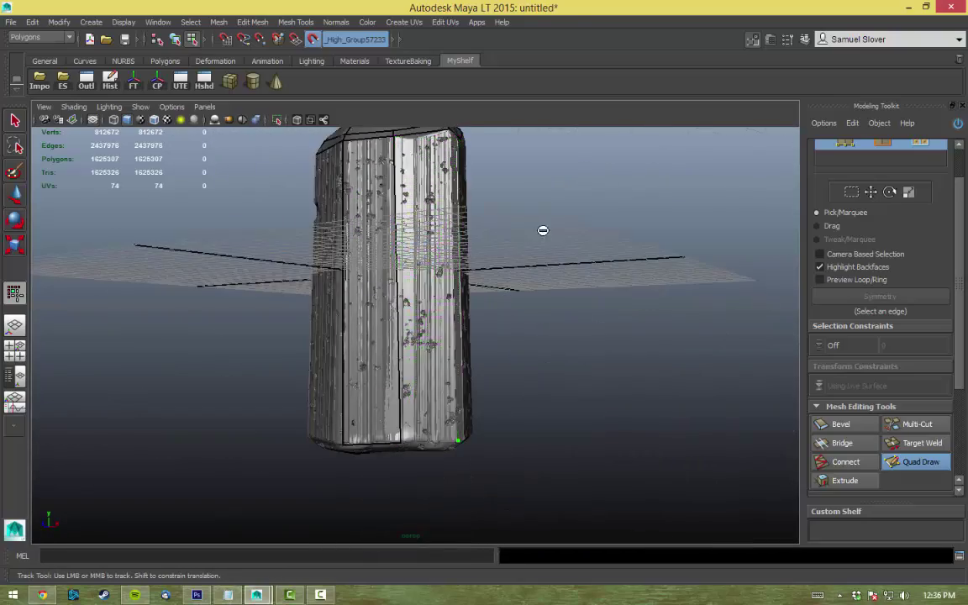
{"action": "mouse_move", "coordinate": [542, 228]}
{"action": "left_mouse_down", "text": "alt"}
{"action": "mouse_move", "coordinate": [404, 237]}
{"action": "mouse_move", "coordinate": [404, 433]}
{"action": "mouse_move", "coordinate": [453, 470]}
{"action": "left_mouse_up", "text": "alt"}
{"action": "left_click", "coordinate": [405, 236], "text": "shift"}
{"action": "left_click", "coordinate": [395, 401], "text": "shift"}
{"action": "middle_click_drag", "start_coordinate": [454, 471], "coordinate": [467, 495], "text": "alt"}
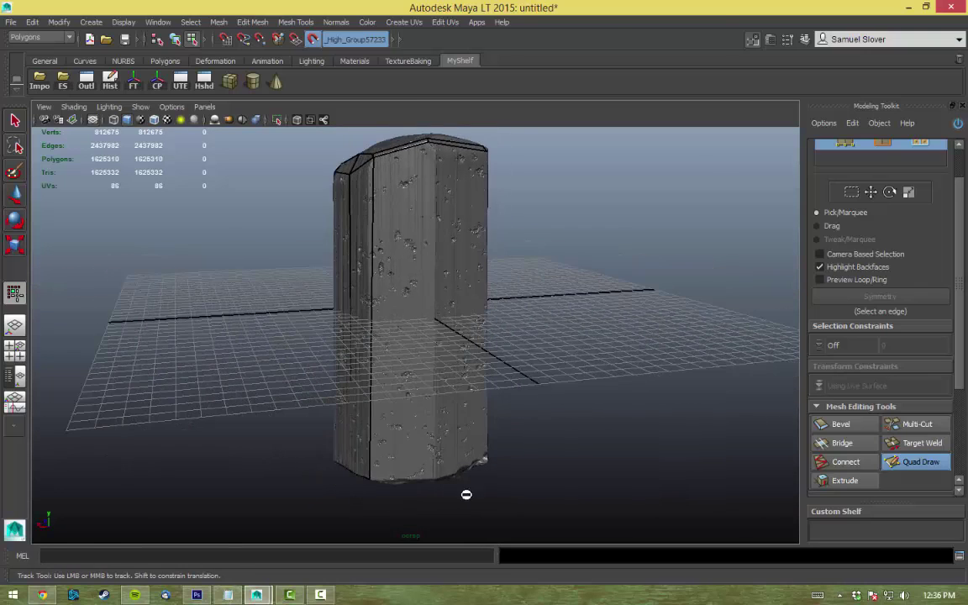
{"action": "left_click", "coordinate": [434, 480], "text": "shift"}
{"action": "left_click_drag", "start_coordinate": [601, 439], "coordinate": [417, 423], "text": "alt"}
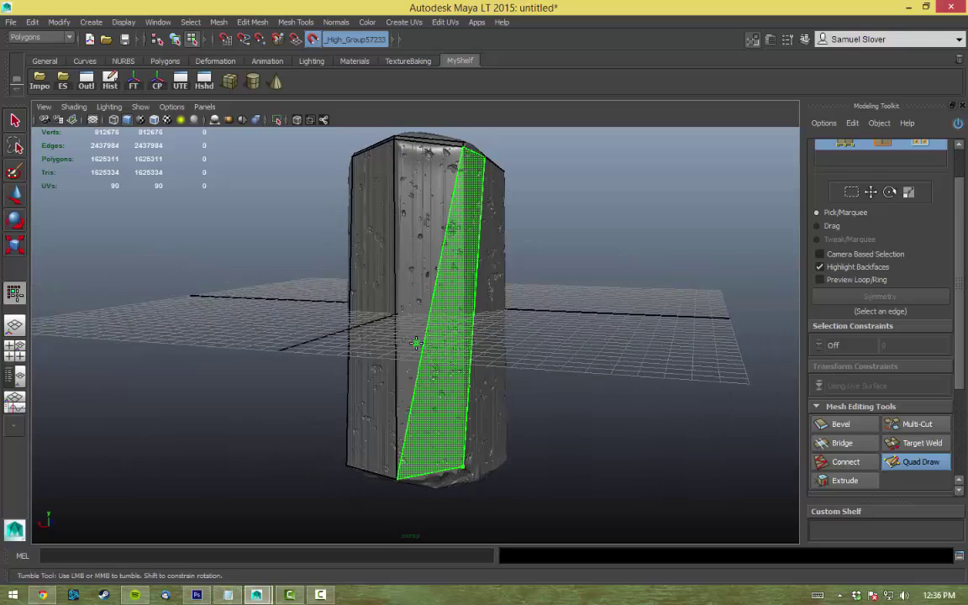
Step: Inspect the top rim's fit, and fill the next side faces down to the bottom edge with long quads
{"action": "left_click_drag", "start_coordinate": [439, 226], "coordinate": [477, 222], "text": "alt"}
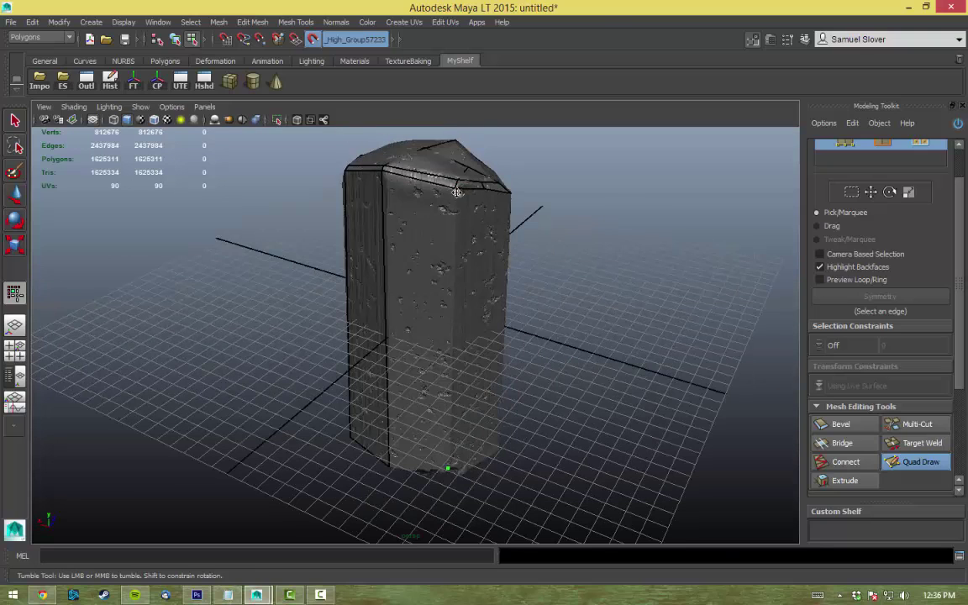
{"action": "right_click_drag", "start_coordinate": [454, 197], "coordinate": [655, 370], "text": "alt"}
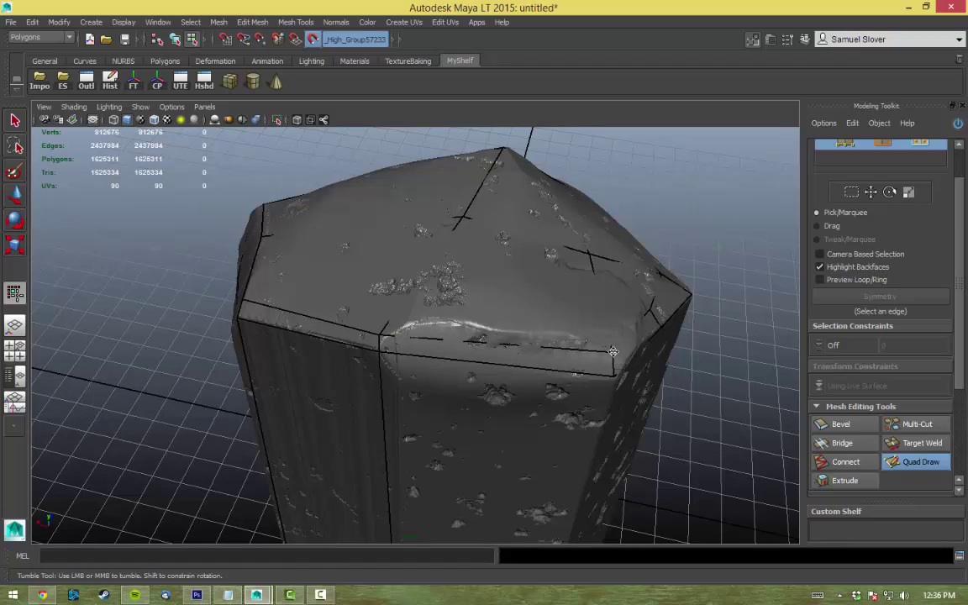
{"action": "right_click_drag", "start_coordinate": [710, 459], "coordinate": [589, 361], "text": "alt"}
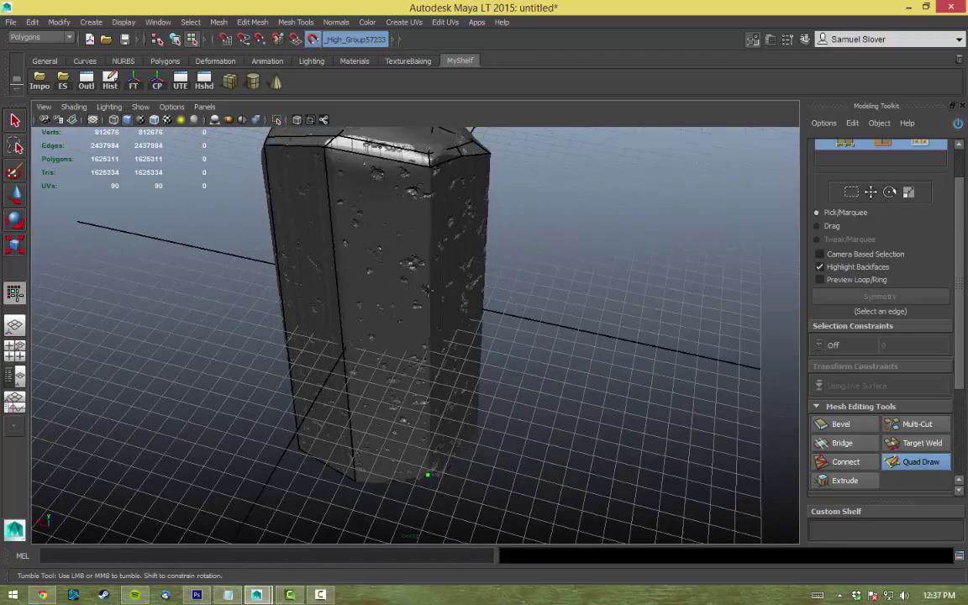
{"action": "mouse_move", "coordinate": [411, 324]}
{"action": "left_mouse_down", "text": "alt"}
{"action": "mouse_move", "coordinate": [560, 352]}
{"action": "mouse_move", "coordinate": [538, 336]}
{"action": "left_mouse_up", "text": "alt"}
{"action": "left_click", "coordinate": [384, 320], "text": "shift"}
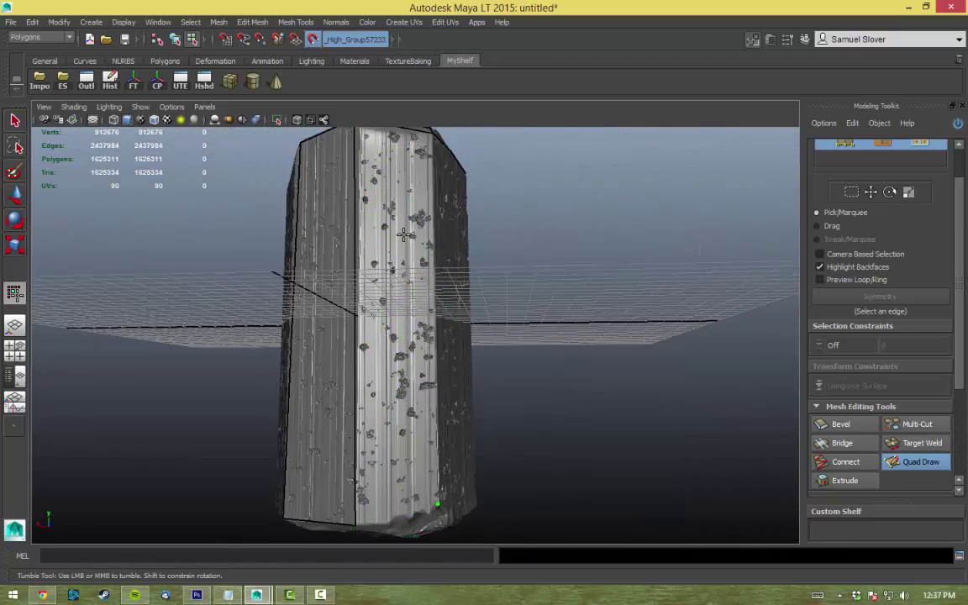
{"action": "left_click_drag", "start_coordinate": [607, 447], "coordinate": [517, 447], "text": "alt"}
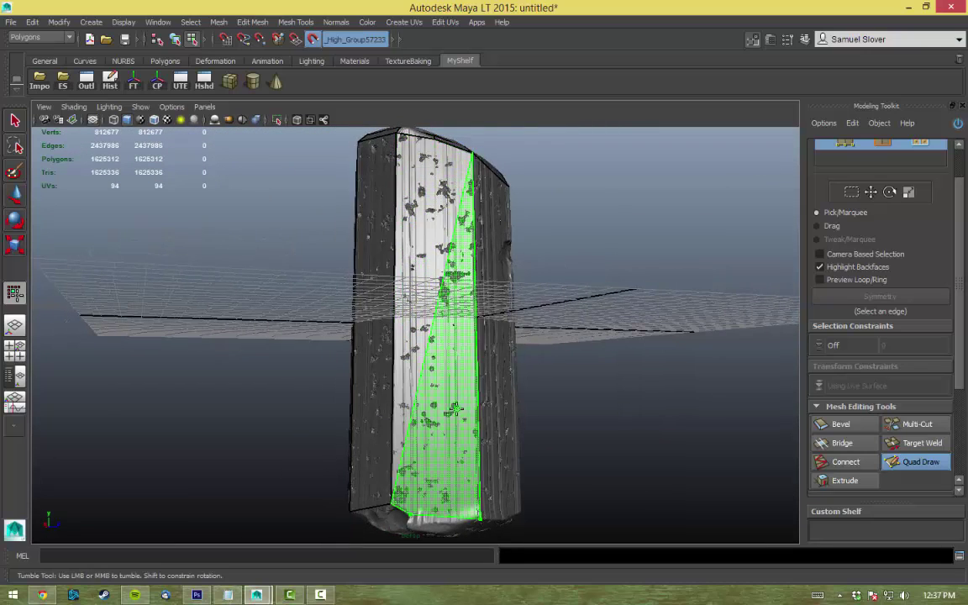
{"action": "mouse_move", "coordinate": [574, 231]}
{"action": "left_mouse_down", "text": "alt"}
{"action": "mouse_move", "coordinate": [427, 155]}
{"action": "mouse_move", "coordinate": [575, 270]}
{"action": "left_mouse_up", "text": "alt"}
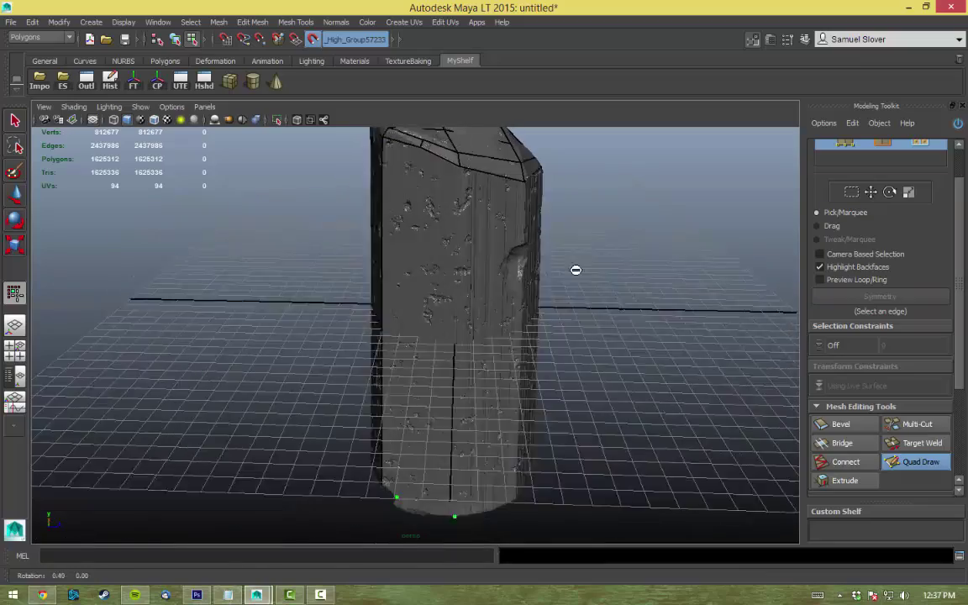
{"action": "left_click", "coordinate": [404, 325], "text": "shift"}
Step: Fill the side faces around the chipped corner with long quads reaching the column's bottom edge
{"action": "mouse_move", "coordinate": [404, 325]}
{"action": "left_mouse_down", "text": "alt"}
{"action": "mouse_move", "coordinate": [421, 243]}
{"action": "mouse_move", "coordinate": [607, 410]}
{"action": "mouse_move", "coordinate": [444, 427]}
{"action": "mouse_move", "coordinate": [559, 437]}
{"action": "left_mouse_up", "text": "alt"}
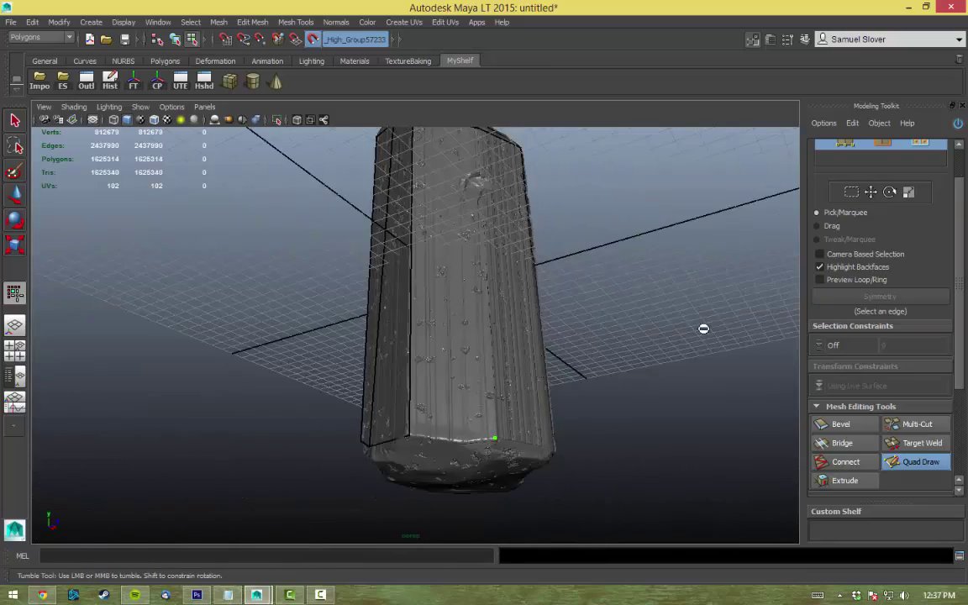
{"action": "left_click_drag", "start_coordinate": [704, 328], "coordinate": [443, 368], "text": "alt"}
{"action": "left_click", "coordinate": [443, 368], "text": "shift"}
{"action": "middle_click_drag", "start_coordinate": [443, 367], "coordinate": [631, 317], "text": "alt"}
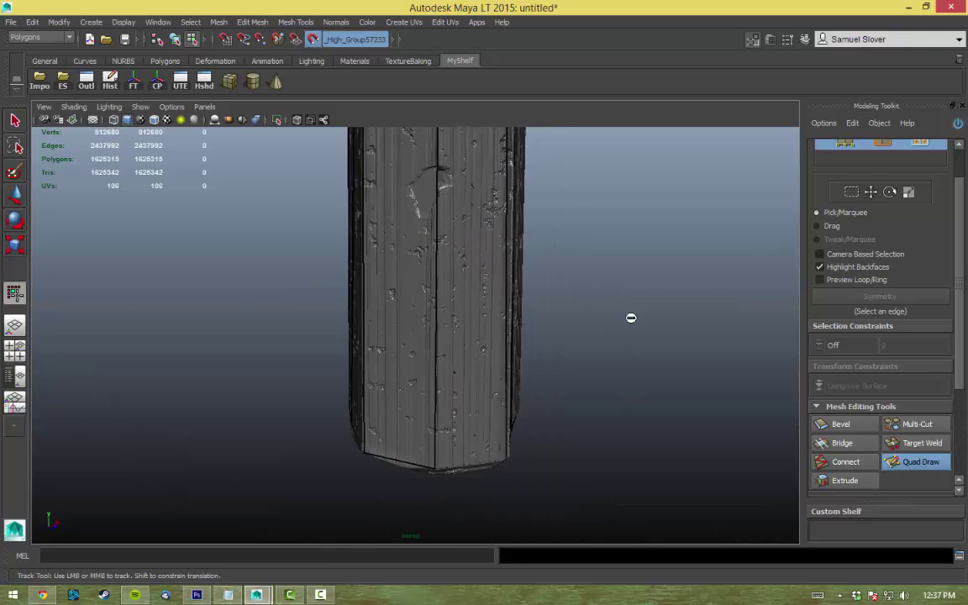
Step: Close the remaining side gap and fill the first bevel quads along the column's bottom rim
{"action": "left_click_drag", "start_coordinate": [631, 318], "coordinate": [553, 405], "text": "alt"}
{"action": "left_click_drag", "start_coordinate": [566, 465], "coordinate": [589, 342], "text": "alt"}
{"action": "right_click_drag", "start_coordinate": [589, 343], "coordinate": [638, 344], "text": "alt"}
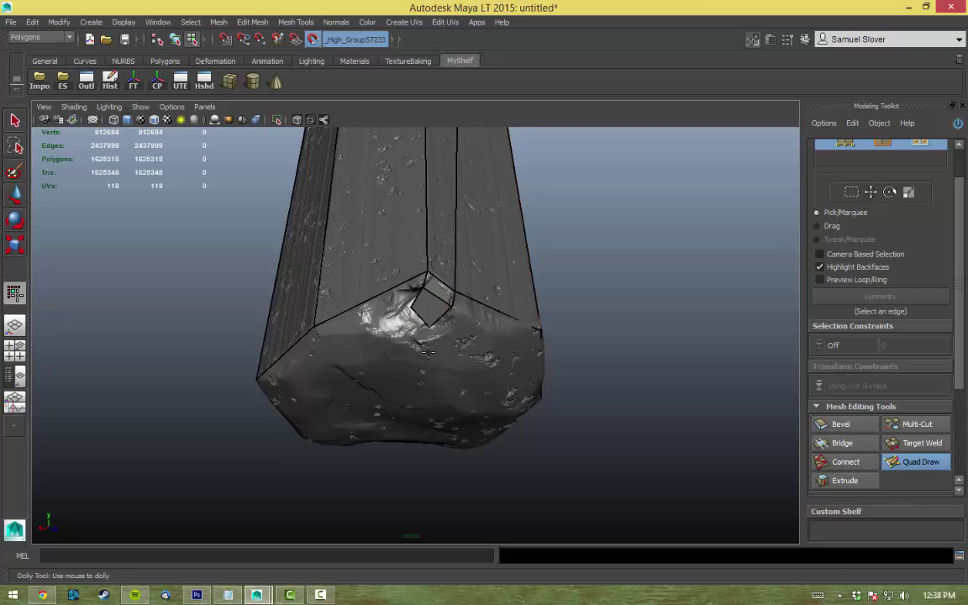
{"action": "left_click_drag", "start_coordinate": [427, 351], "coordinate": [552, 308], "text": "alt"}
{"action": "left_click", "coordinate": [398, 389], "text": "shift"}
{"action": "left_click", "coordinate": [432, 345], "text": "shift"}
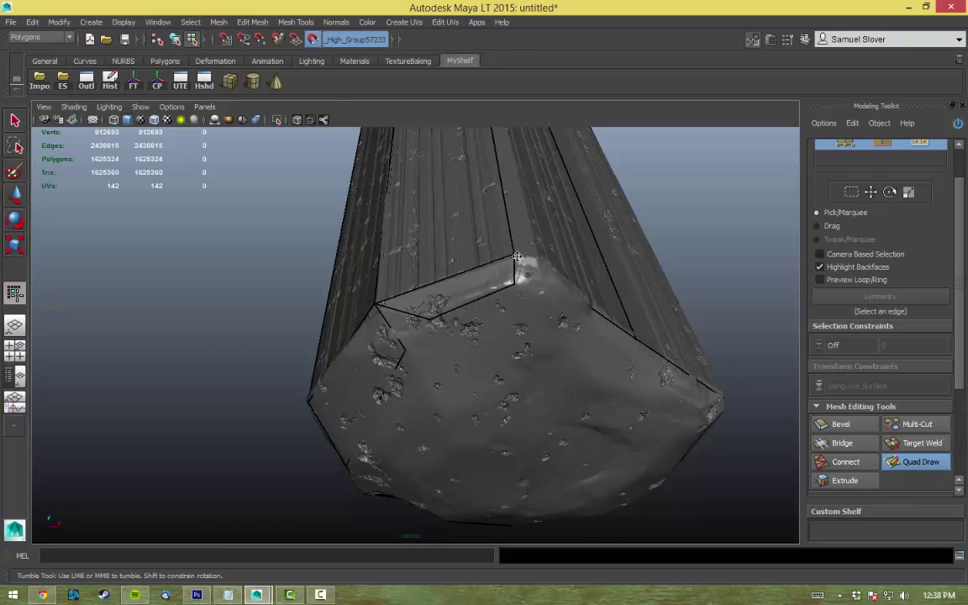
{"action": "mouse_move", "coordinate": [540, 266]}
{"action": "left_mouse_down", "text": "alt"}
{"action": "mouse_move", "coordinate": [707, 268]}
{"action": "mouse_move", "coordinate": [680, 367]}
{"action": "mouse_move", "coordinate": [625, 237]}
{"action": "mouse_move", "coordinate": [640, 285]}
{"action": "left_mouse_up", "text": "alt"}
{"action": "left_click", "coordinate": [845, 462]}
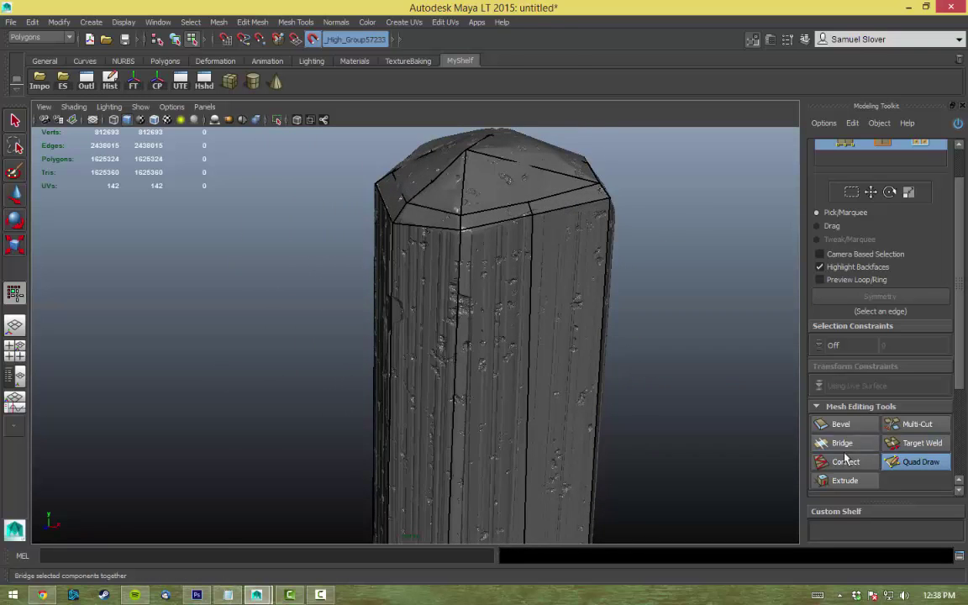
{"action": "left_click", "coordinate": [464, 214]}
{"action": "left_click", "coordinate": [532, 217]}
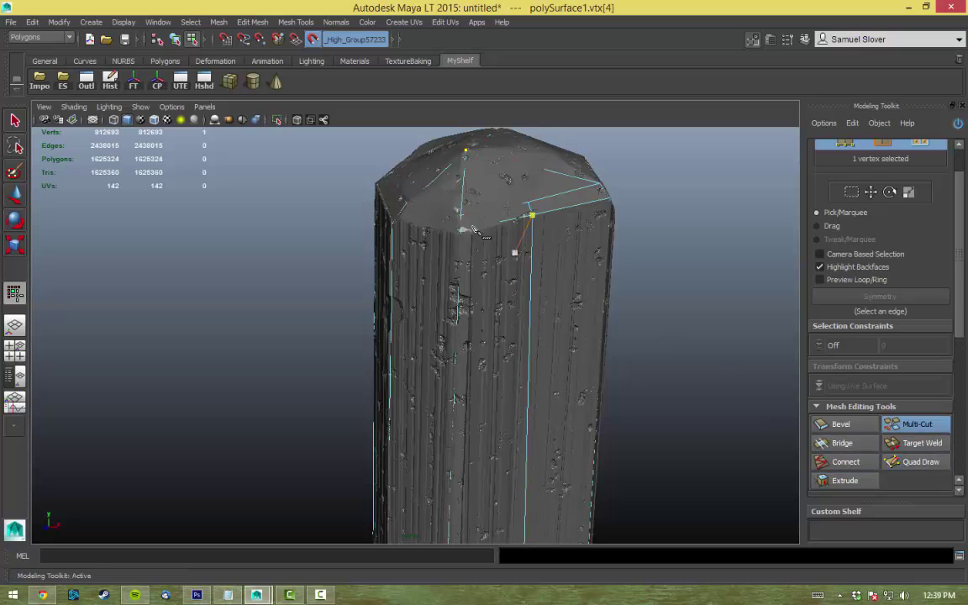
{"action": "left_click_drag", "start_coordinate": [492, 238], "coordinate": [404, 300], "text": "alt"}
{"action": "left_click", "coordinate": [922, 461]}
{"action": "left_click_drag", "start_coordinate": [588, 353], "coordinate": [657, 268], "text": "alt"}
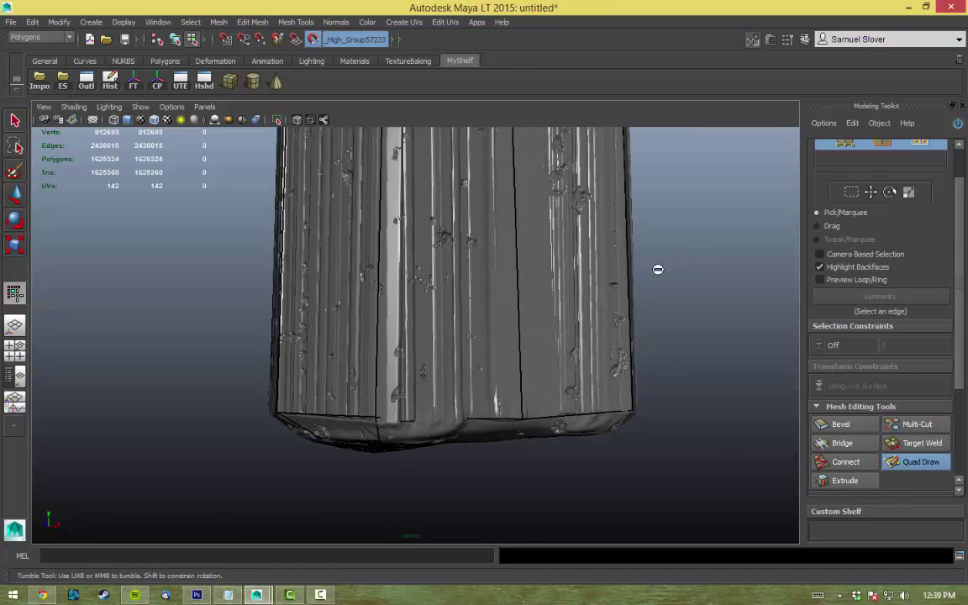
Step: Insert an edge loop down the side face near the bottom rim corner with Multi-Cut
{"action": "left_click_drag", "start_coordinate": [589, 252], "coordinate": [479, 384], "text": "alt"}
{"action": "key", "text": "ctrl+shift+x"}
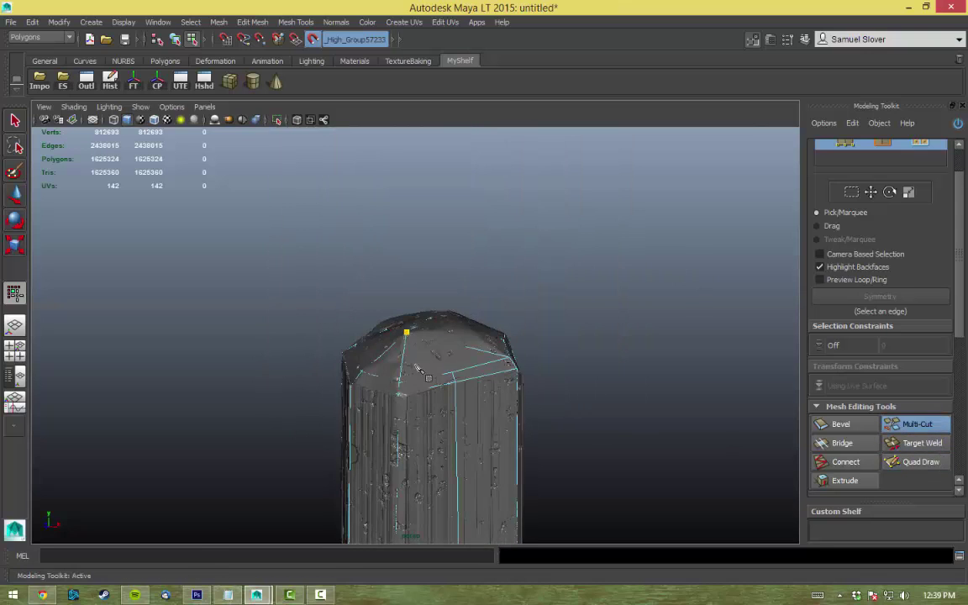
{"action": "left_click_drag", "start_coordinate": [418, 401], "coordinate": [425, 400], "text": "alt"}
{"action": "right_click_drag", "start_coordinate": [425, 400], "coordinate": [391, 312], "text": "alt"}
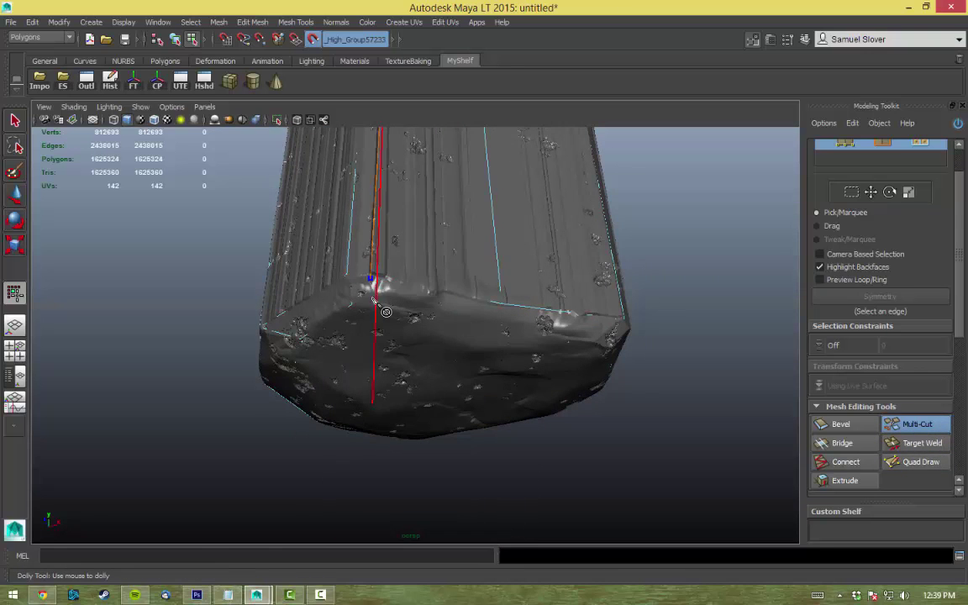
{"action": "left_click", "coordinate": [373, 298], "text": "ctrl"}
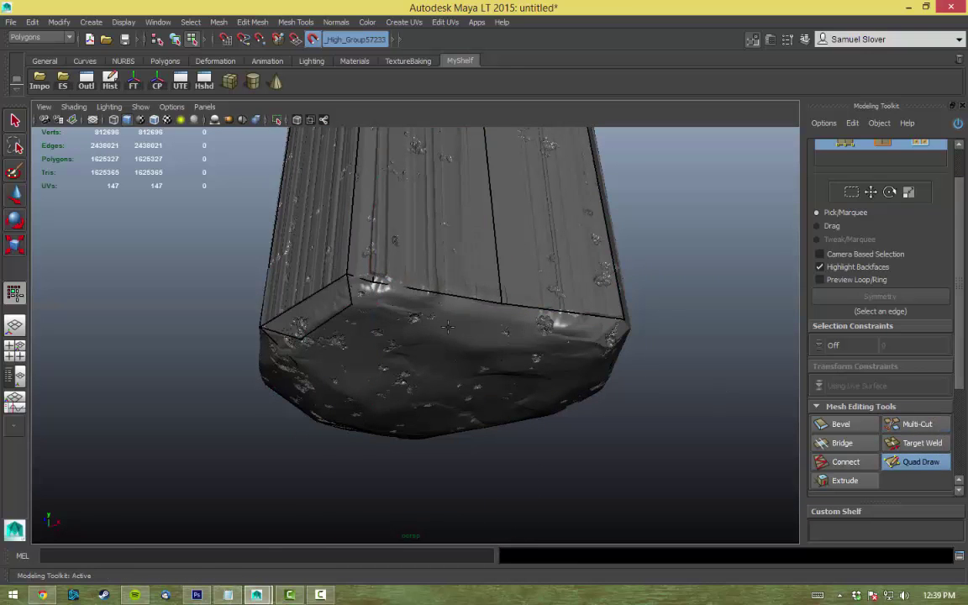
Step: Fill more bevel quads along the bottom rim with Quad Draw, continuing from the existing corner quad
{"action": "mouse_move", "coordinate": [448, 327]}
{"action": "left_mouse_down", "text": "alt"}
{"action": "mouse_move", "coordinate": [380, 278]}
{"action": "mouse_move", "coordinate": [645, 380]}
{"action": "mouse_move", "coordinate": [455, 284]}
{"action": "mouse_move", "coordinate": [666, 324]}
{"action": "left_mouse_up", "text": "alt"}
{"action": "left_click", "coordinate": [373, 265], "text": "shift"}
{"action": "left_click", "coordinate": [439, 278], "text": "shift"}
{"action": "middle_click_drag", "start_coordinate": [665, 325], "coordinate": [497, 265], "text": "alt"}
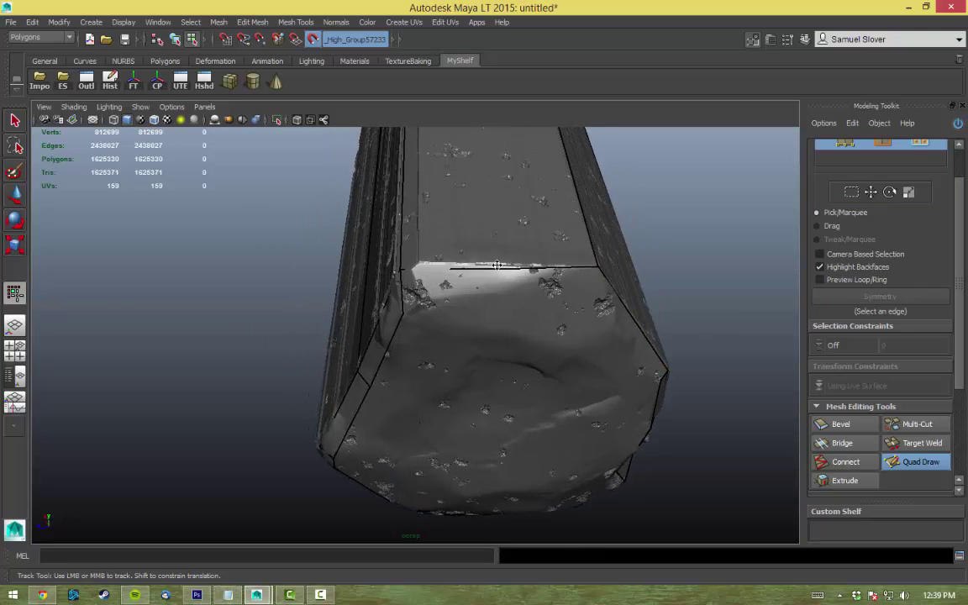
Step: Cut a lengthwise edge down the middle of the wide side face, ending at the bottom rim, with Multi-Cut
{"action": "left_click_drag", "start_coordinate": [397, 272], "coordinate": [413, 283], "text": "alt"}
{"action": "left_click", "coordinate": [915, 424]}
{"action": "left_click_drag", "start_coordinate": [697, 340], "coordinate": [638, 393], "text": "alt"}
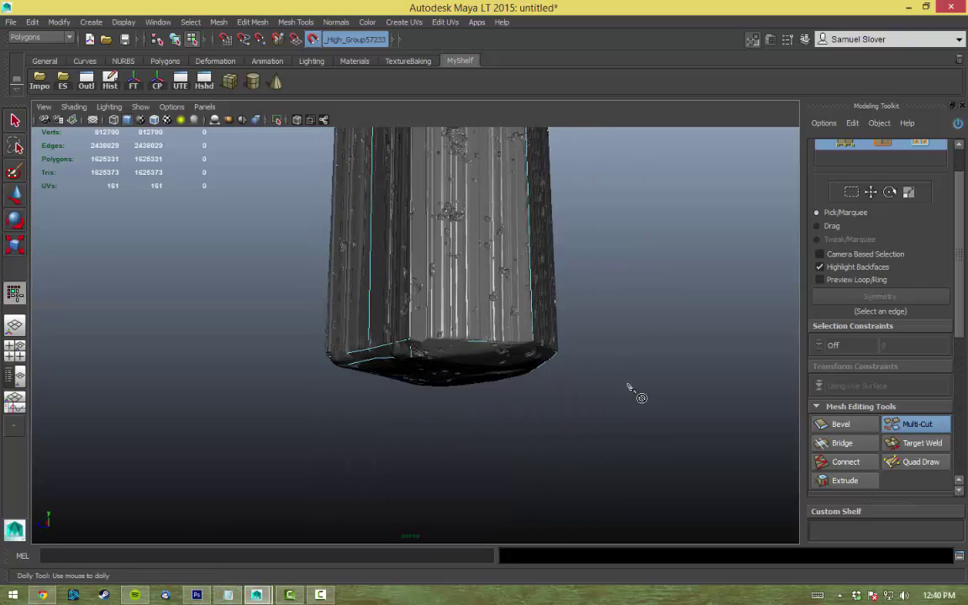
{"action": "left_click", "coordinate": [408, 318]}
{"action": "middle_click_drag", "start_coordinate": [443, 339], "coordinate": [640, 344], "text": "alt"}
{"action": "key", "text": "Return"}
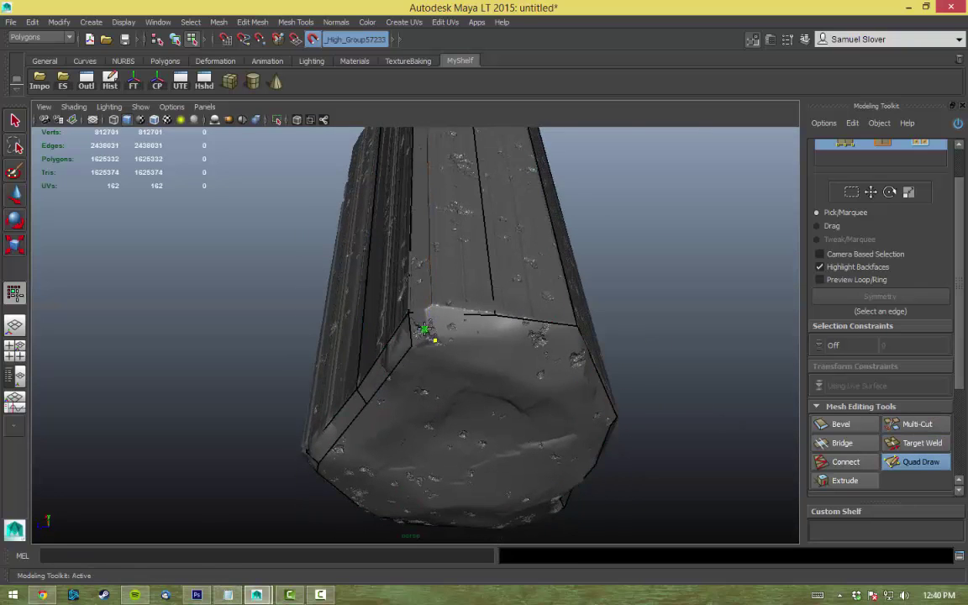
Step: Fill more bevel quads with Quad Draw along the bottom rim and around the chipped corner, placing extra points where needed
{"action": "left_click_drag", "start_coordinate": [425, 329], "coordinate": [505, 322], "text": "alt"}
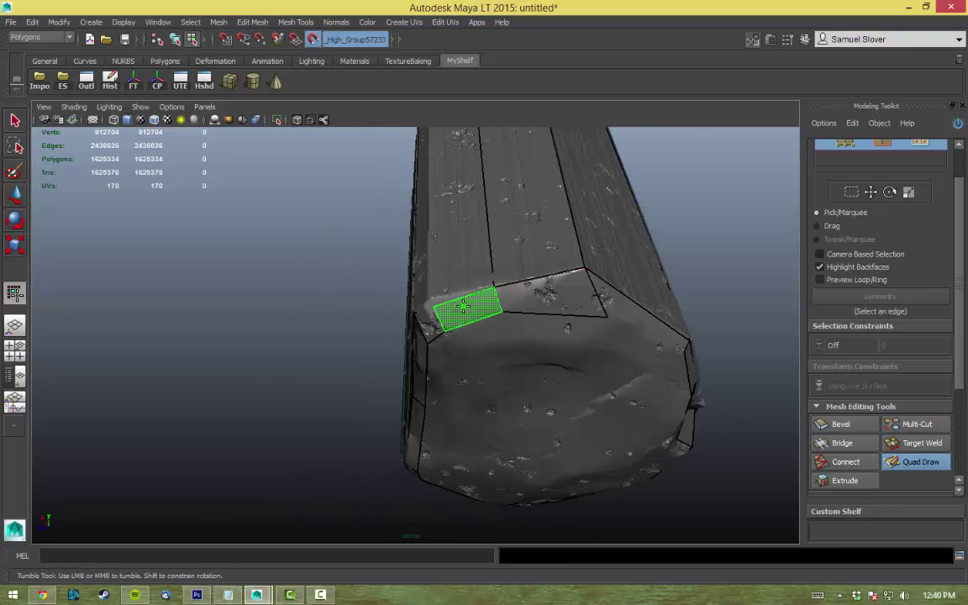
{"action": "left_click", "coordinate": [445, 312], "text": "shift"}
{"action": "mouse_move", "coordinate": [445, 313]}
{"action": "left_mouse_down", "text": "alt"}
{"action": "mouse_move", "coordinate": [620, 339]}
{"action": "mouse_move", "coordinate": [589, 218]}
{"action": "mouse_move", "coordinate": [338, 420]}
{"action": "mouse_move", "coordinate": [453, 241]}
{"action": "left_mouse_up", "text": "alt"}
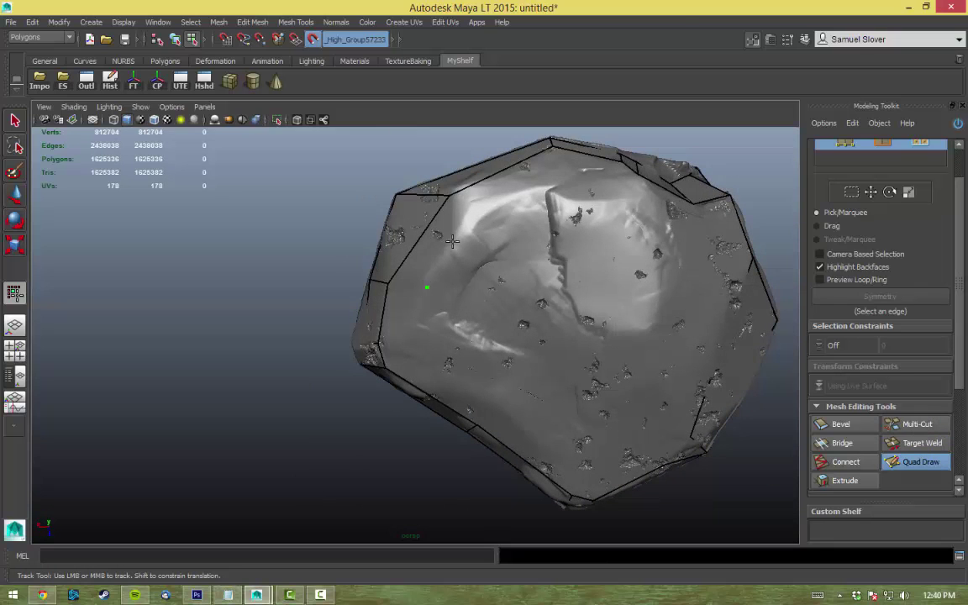
{"action": "mouse_move", "coordinate": [761, 197]}
{"action": "left_mouse_down", "text": "alt"}
{"action": "mouse_move", "coordinate": [551, 204]}
{"action": "mouse_move", "coordinate": [733, 395]}
{"action": "mouse_move", "coordinate": [440, 273]}
{"action": "left_mouse_up", "text": "alt"}
{"action": "left_click", "coordinate": [590, 208]}
{"action": "left_click", "coordinate": [567, 189], "text": "shift"}
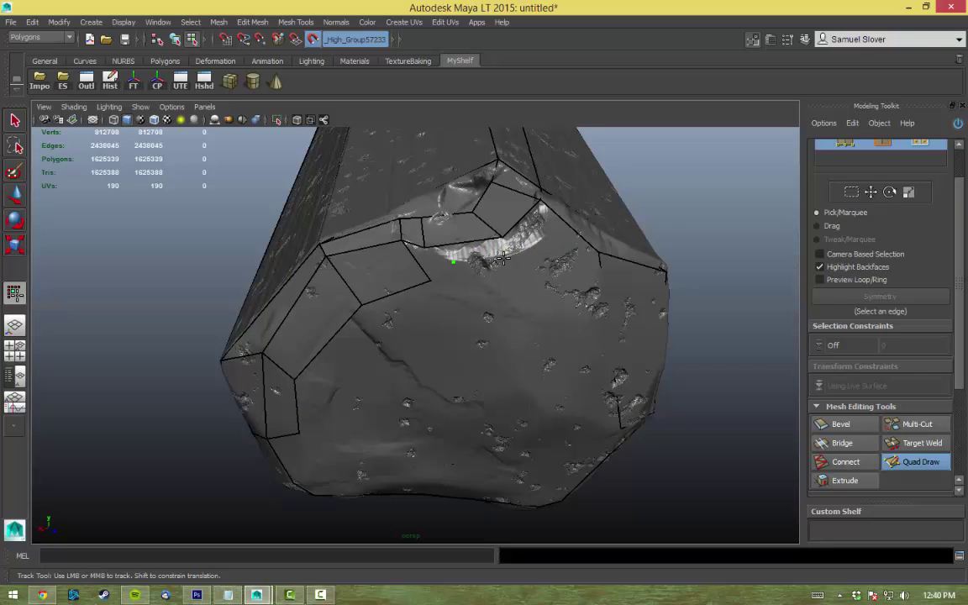
{"action": "left_click", "coordinate": [517, 225], "text": "shift"}
Step: Fill two larger quads on the column's underside next to the rim and split the second one lengthwise
{"action": "left_click_drag", "start_coordinate": [517, 225], "coordinate": [479, 285], "text": "alt"}
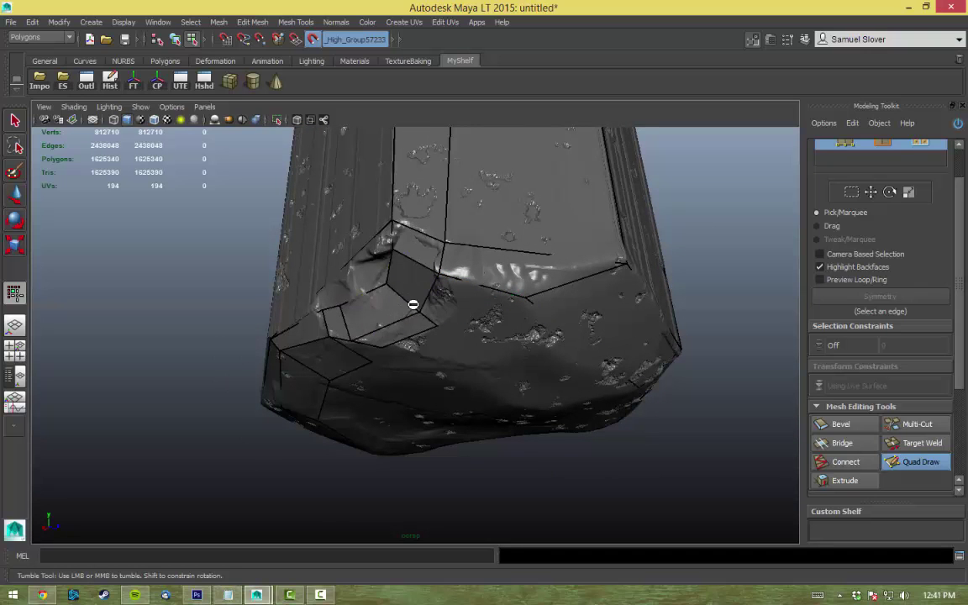
{"action": "left_click_drag", "start_coordinate": [506, 318], "coordinate": [507, 277], "text": "alt"}
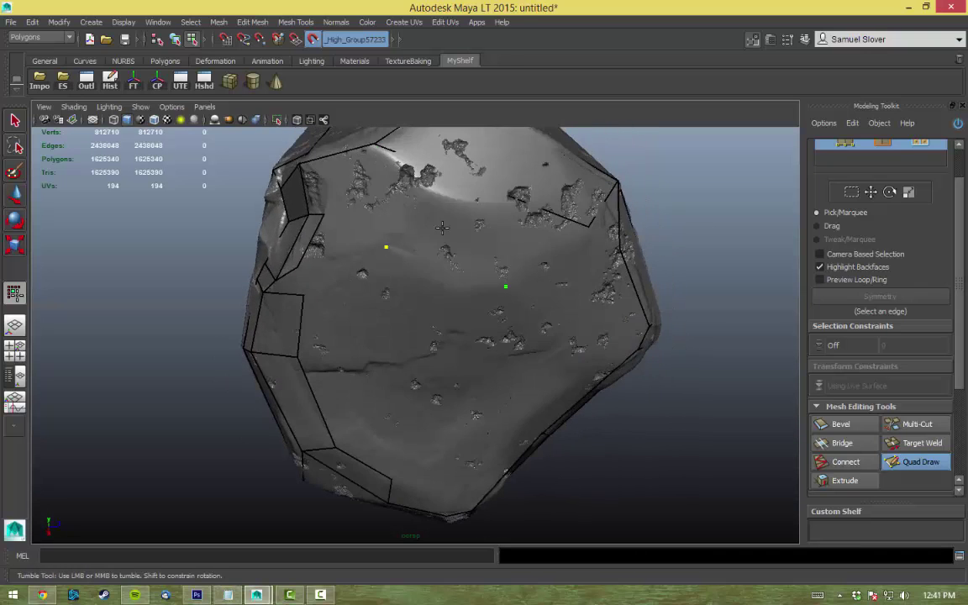
{"action": "left_click", "coordinate": [442, 227], "text": "shift"}
{"action": "left_click_drag", "start_coordinate": [442, 227], "coordinate": [610, 360], "text": "alt"}
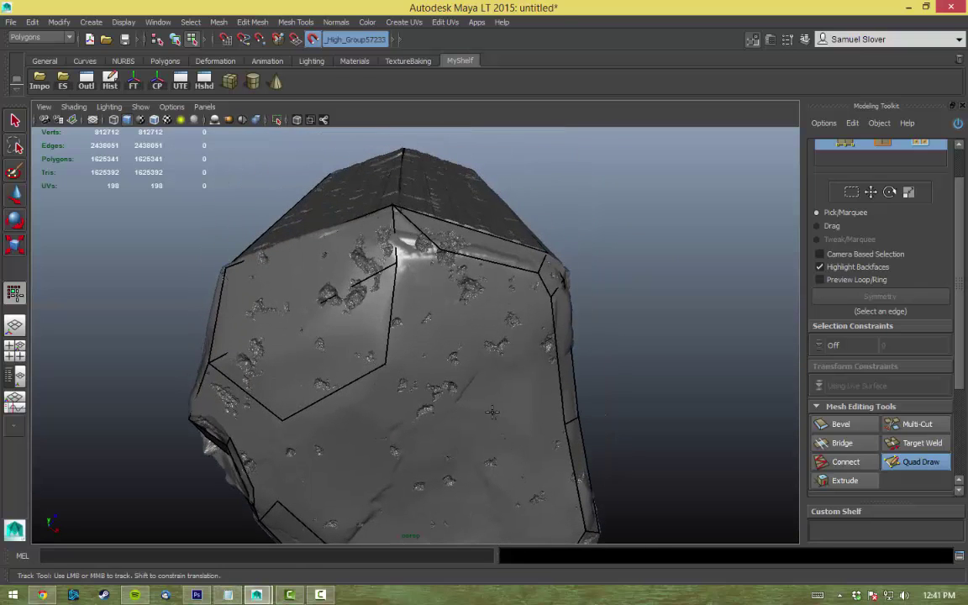
{"action": "left_click", "coordinate": [462, 344], "text": "shift"}
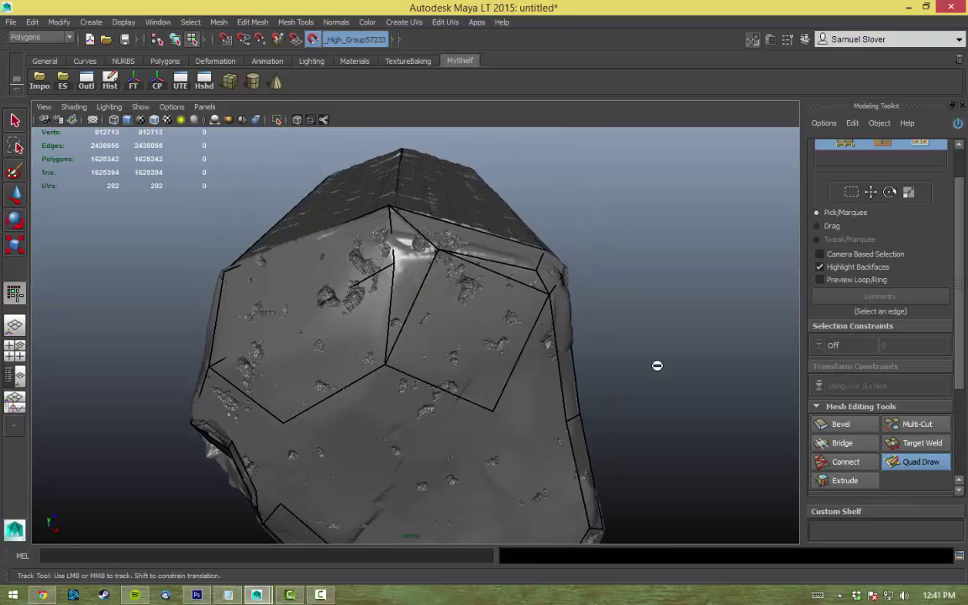
{"action": "left_click_drag", "start_coordinate": [655, 363], "coordinate": [629, 353], "text": "alt"}
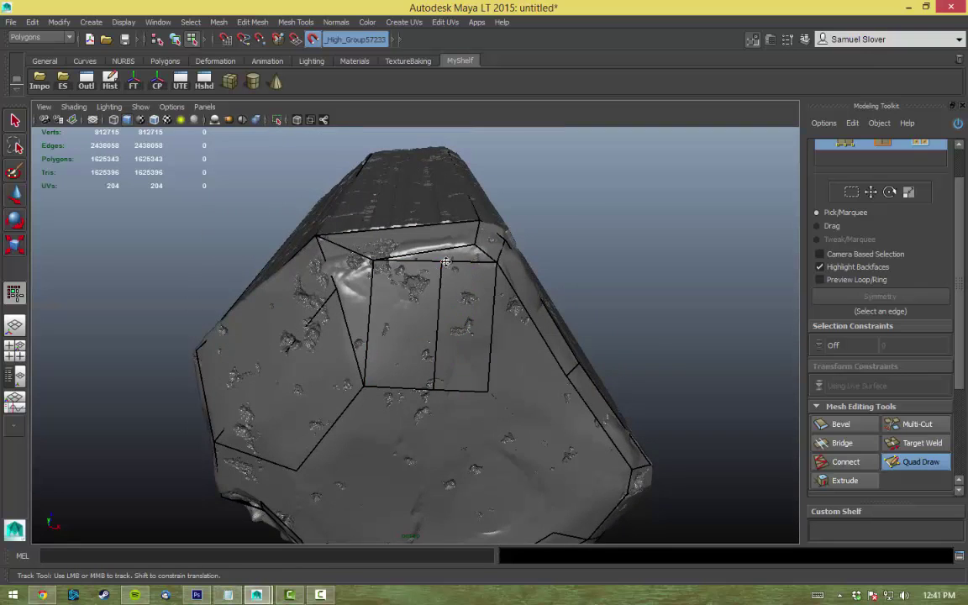
{"action": "left_click_drag", "start_coordinate": [457, 277], "coordinate": [538, 243], "text": "alt"}
{"action": "left_click", "coordinate": [845, 462]}
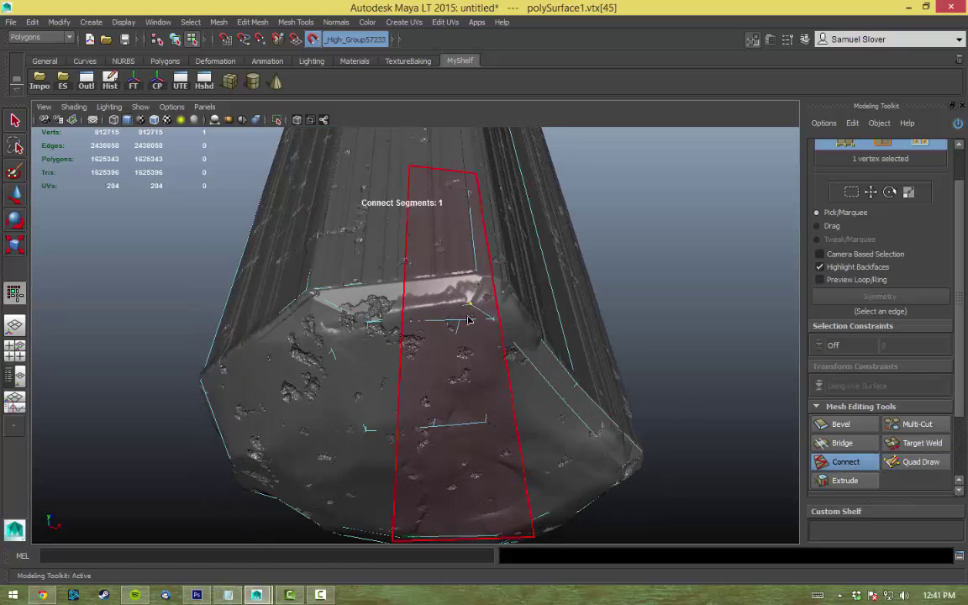
{"action": "left_click", "coordinate": [916, 468]}
Step: Fill the remaining underside quads with Quad Draw so they form a continuous ring inside the bottom rim
{"action": "left_click_drag", "start_coordinate": [672, 361], "coordinate": [691, 366], "text": "alt"}
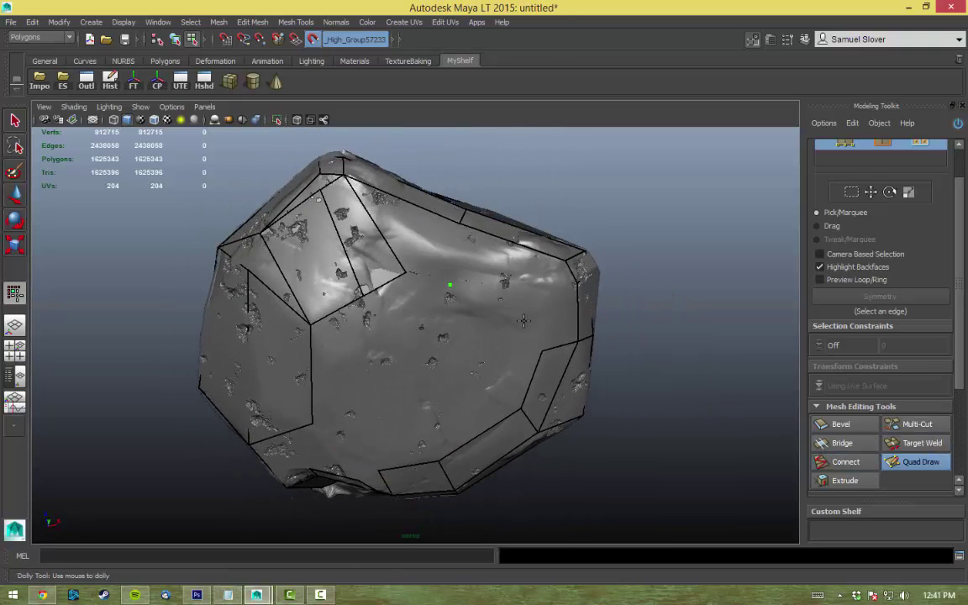
{"action": "left_click", "coordinate": [518, 280], "text": "shift"}
{"action": "left_click", "coordinate": [502, 249], "text": "shift"}
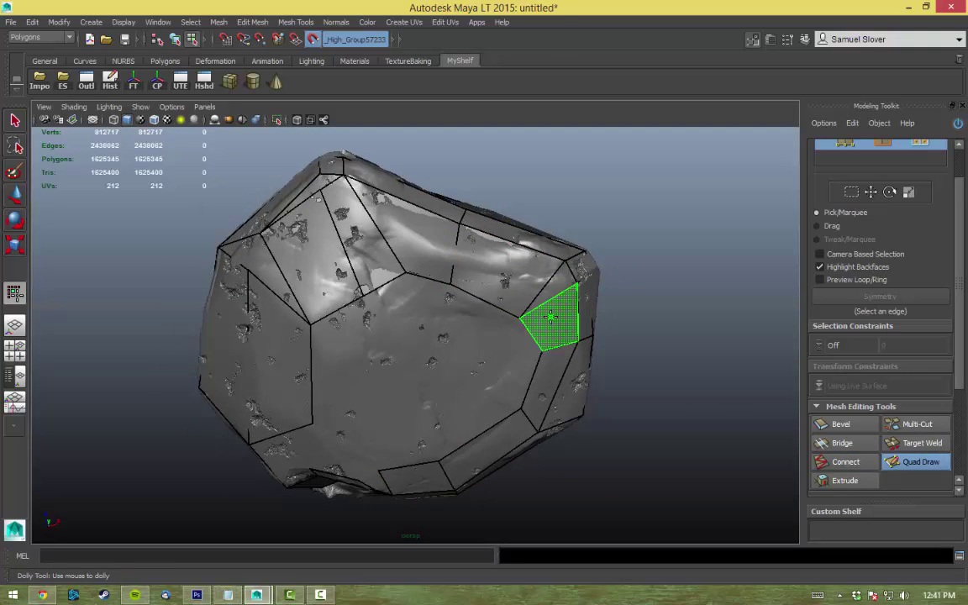
{"action": "left_click", "coordinate": [551, 303], "text": "shift"}
{"action": "mouse_move", "coordinate": [553, 287]}
{"action": "left_mouse_down", "text": "alt"}
{"action": "mouse_move", "coordinate": [633, 363]}
{"action": "mouse_move", "coordinate": [614, 477]}
{"action": "mouse_move", "coordinate": [572, 437]}
{"action": "left_mouse_up", "text": "alt"}
{"action": "left_click", "coordinate": [403, 396], "text": "shift"}
{"action": "left_click", "coordinate": [301, 393], "text": "shift"}
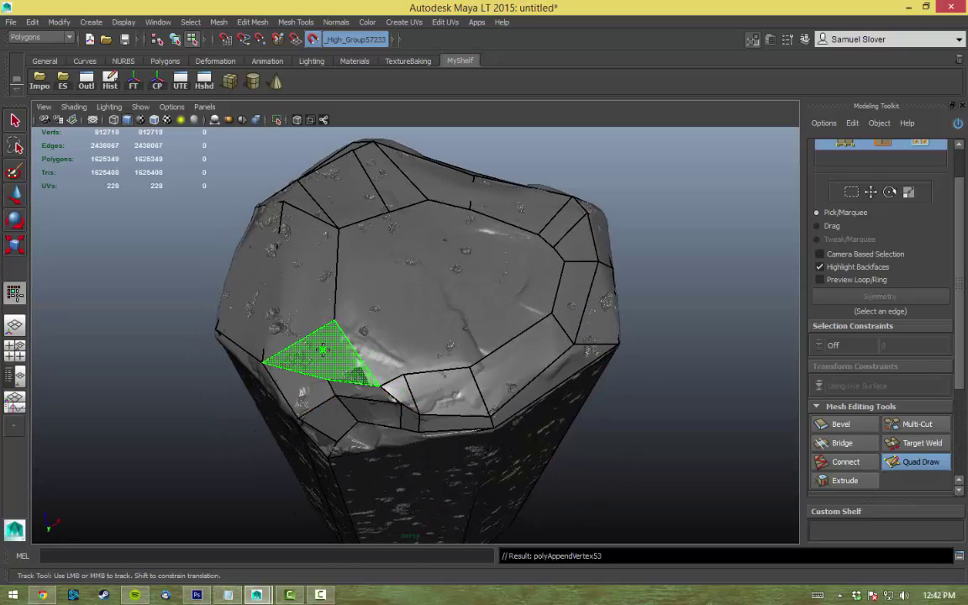
{"action": "left_click", "coordinate": [518, 281], "text": "shift"}
Step: Exit Quad Draw, delete the low-poly mesh's construction history and isolate the mesh in shaded display
{"action": "key", "text": "q"}
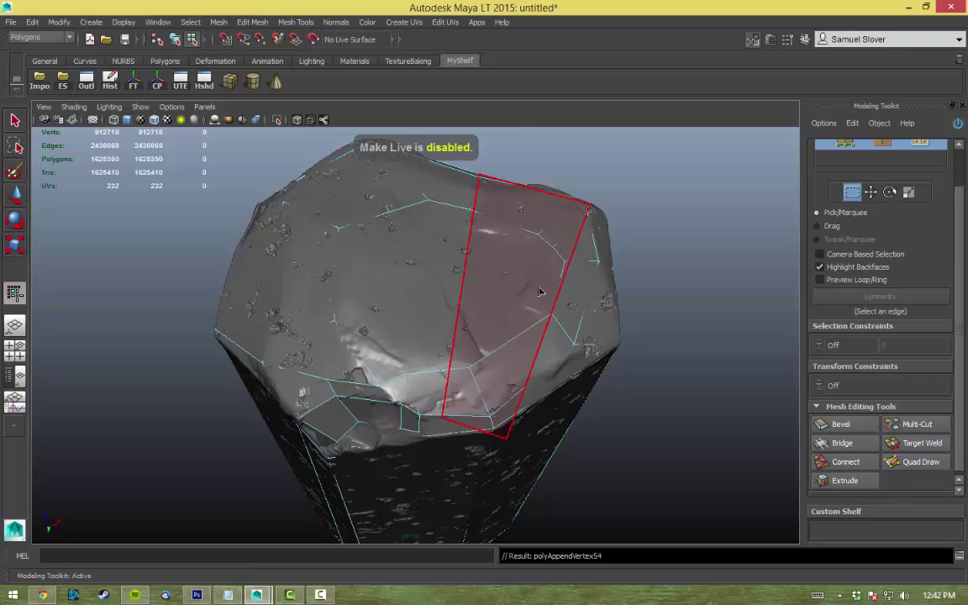
{"action": "key", "text": "4"}
{"action": "left_click", "coordinate": [543, 216]}
{"action": "left_click", "coordinate": [542, 216]}
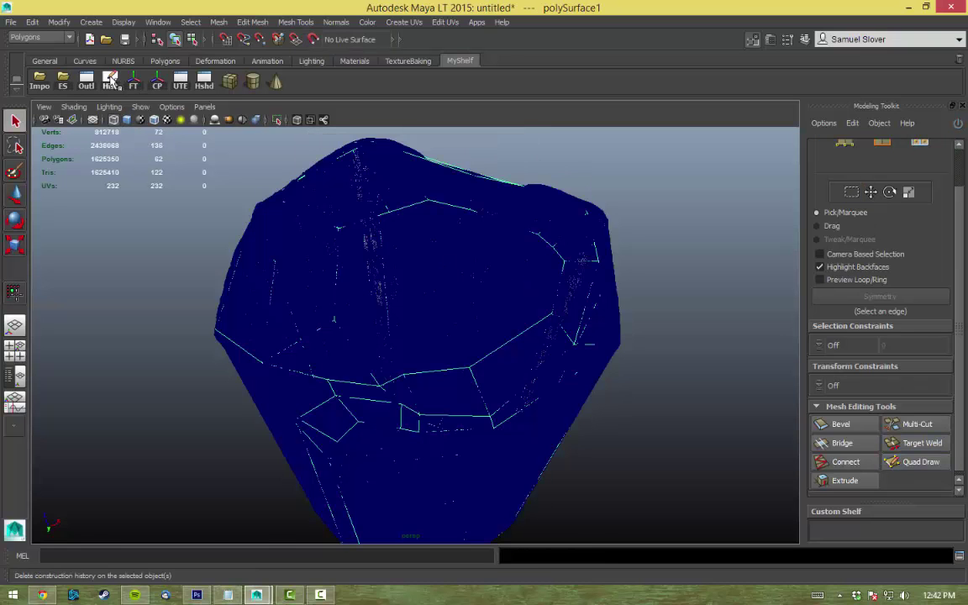
{"action": "left_click_drag", "start_coordinate": [183, 149], "coordinate": [640, 378], "text": "alt"}
{"action": "key", "text": "ctrl+1"}
{"action": "key", "text": "5"}
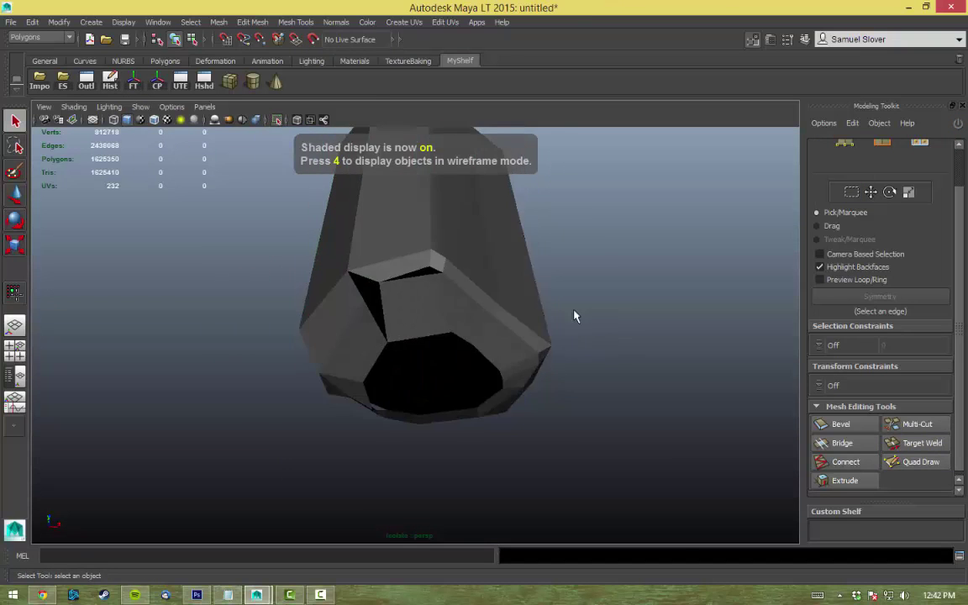
Step: Weld the loose vertex of the split underside quad onto the adjacent bevel strip's corner vertex to close the thin gap
{"action": "scroll", "coordinate": [486, 413], "scroll_direction": "up", "scroll_amount": 3}
{"action": "left_click_drag", "start_coordinate": [486, 414], "coordinate": [443, 298], "text": "alt"}
{"action": "left_click", "coordinate": [443, 296]}
{"action": "right_click_drag", "start_coordinate": [405, 296], "coordinate": [445, 292]}
{"action": "left_click_drag", "start_coordinate": [446, 292], "coordinate": [439, 259], "text": "alt"}
{"action": "right_click_drag", "start_coordinate": [439, 258], "coordinate": [417, 181], "text": "shift"}
{"action": "left_click_drag", "start_coordinate": [390, 235], "coordinate": [411, 205]}
{"action": "key", "text": "q"}
Step: Fill the open border between the side face and the bevel quads at the chipped rim corner
{"action": "double_click", "coordinate": [407, 270]}
{"action": "right_click_drag", "start_coordinate": [407, 273], "coordinate": [389, 430], "text": "shift"}
{"action": "left_click_drag", "start_coordinate": [452, 188], "coordinate": [430, 321], "text": "alt"}
{"action": "right_click_drag", "start_coordinate": [447, 284], "coordinate": [547, 278]}
{"action": "right_click_drag", "start_coordinate": [547, 277], "coordinate": [588, 421], "text": "shift"}
{"action": "double_click", "coordinate": [530, 242]}
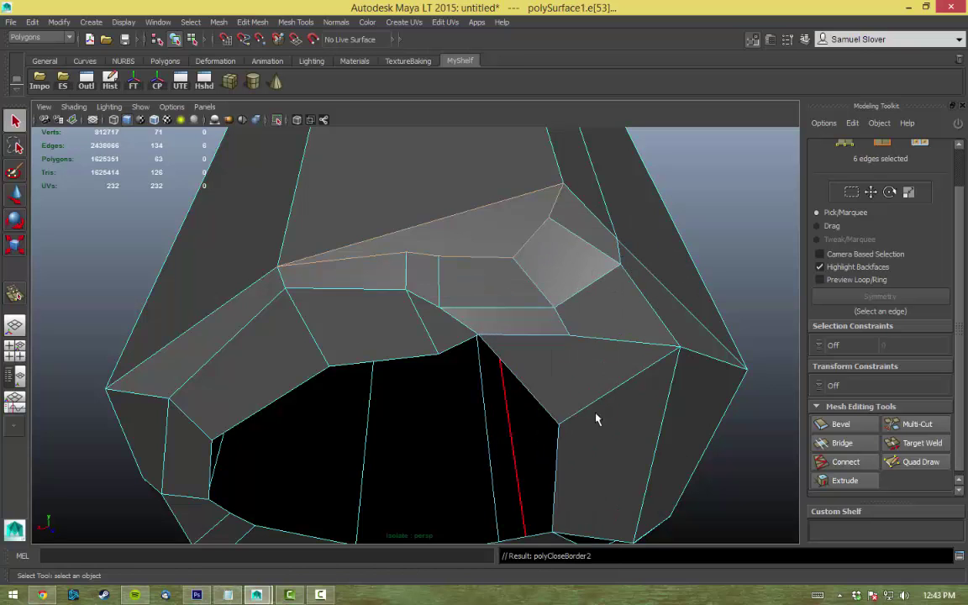
Step: Cut the newly filled face at the chipped corner between two of its existing vertices with Multi-Cut
{"action": "right_click_drag", "start_coordinate": [486, 238], "coordinate": [411, 224], "text": "shift"}
{"action": "left_click", "coordinate": [406, 253]}
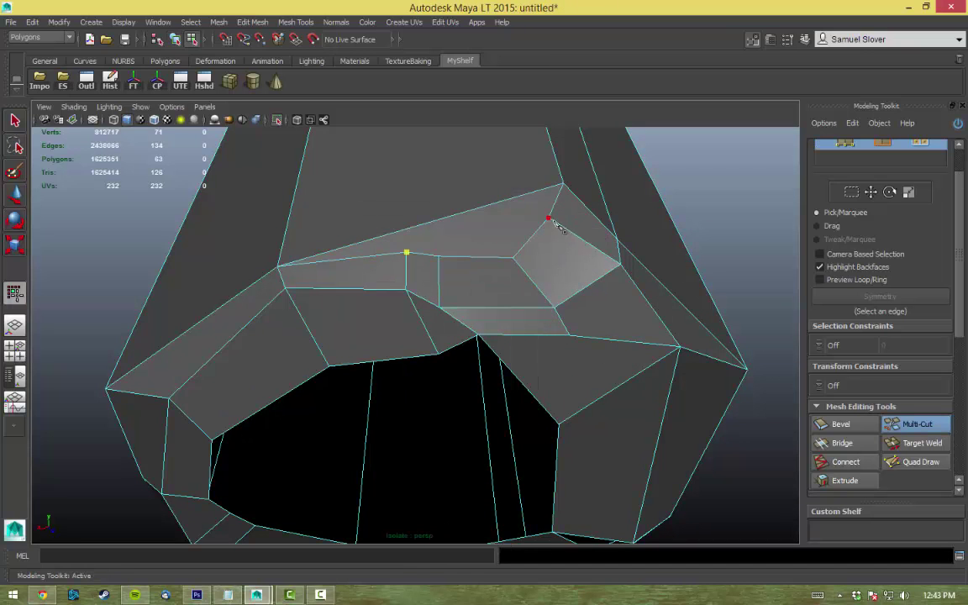
{"action": "left_click", "coordinate": [547, 216]}
{"action": "right_click", "coordinate": [547, 216]}
{"action": "left_click_drag", "start_coordinate": [515, 291], "coordinate": [431, 294], "text": "alt"}
{"action": "key", "text": "q"}
{"action": "left_click", "coordinate": [427, 328]}
{"action": "right_click_drag", "start_coordinate": [427, 328], "coordinate": [432, 278]}
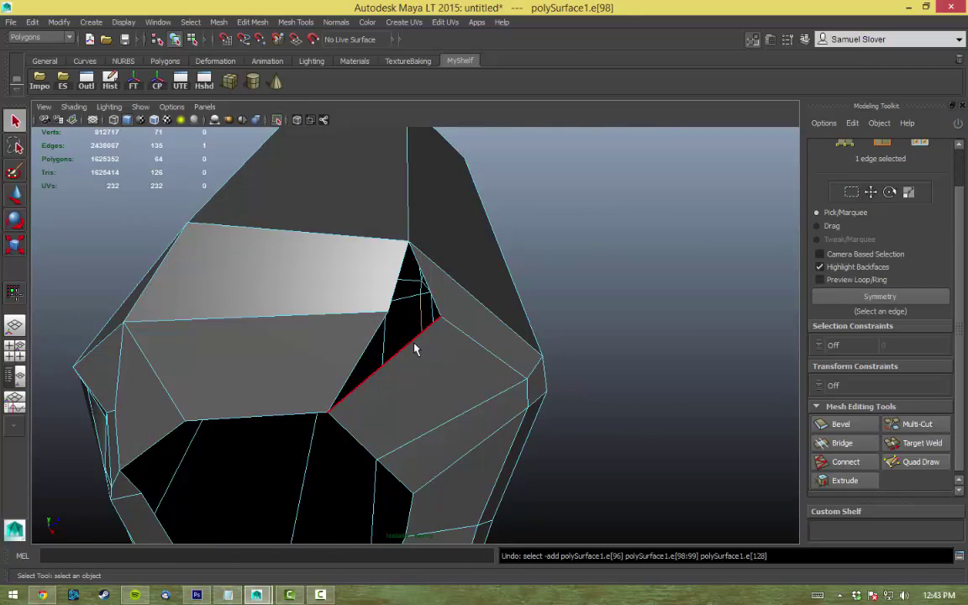
{"action": "left_click_drag", "start_coordinate": [448, 379], "coordinate": [378, 378], "text": "alt"}
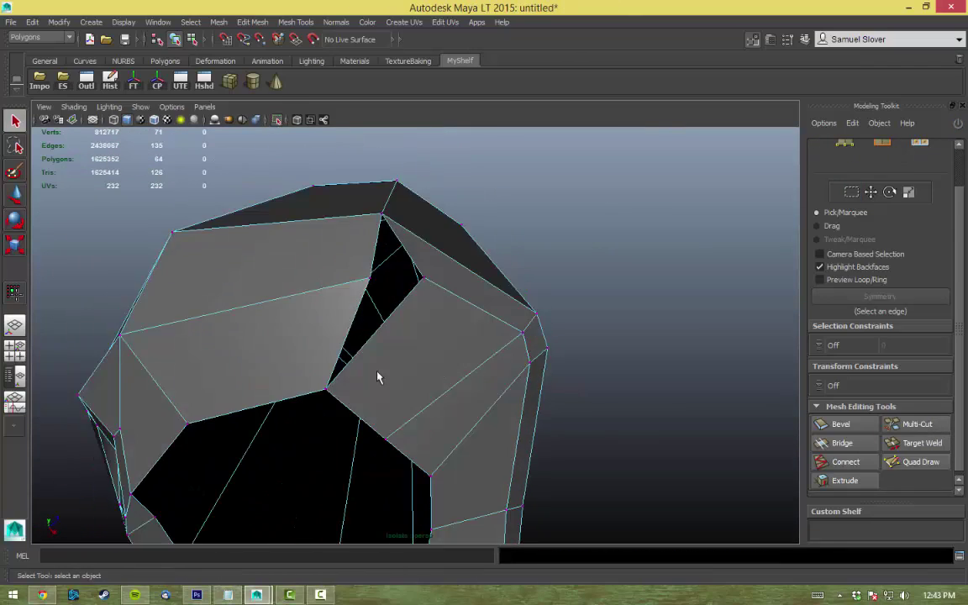
Step: Bridge the facing border edges of the narrow gap at the underside corner, redoing the bridge with revised divisions
{"action": "right_click_drag", "start_coordinate": [424, 306], "coordinate": [421, 278]}
{"action": "left_click", "coordinate": [362, 299]}
{"action": "left_click_drag", "start_coordinate": [362, 299], "coordinate": [340, 356], "text": "alt"}
{"action": "left_click", "coordinate": [336, 314]}
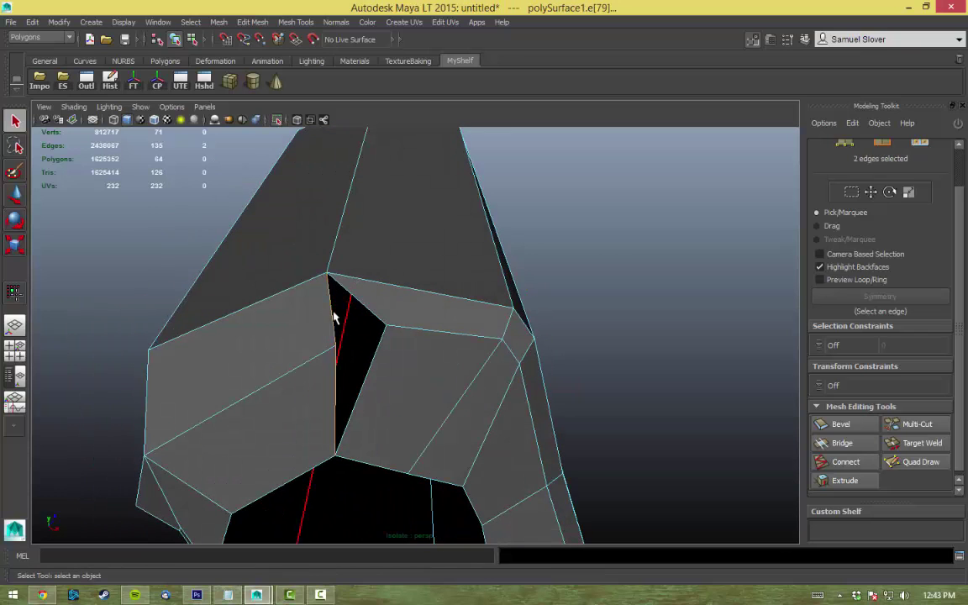
{"action": "left_click_drag", "start_coordinate": [335, 313], "coordinate": [309, 385], "text": "alt"}
{"action": "left_click", "coordinate": [350, 395], "text": "shift"}
{"action": "right_click_drag", "start_coordinate": [372, 346], "coordinate": [385, 487], "text": "shift"}
{"action": "key", "text": "ctrl+z"}
{"action": "right_click_drag", "start_coordinate": [395, 395], "coordinate": [439, 487], "text": "shift"}
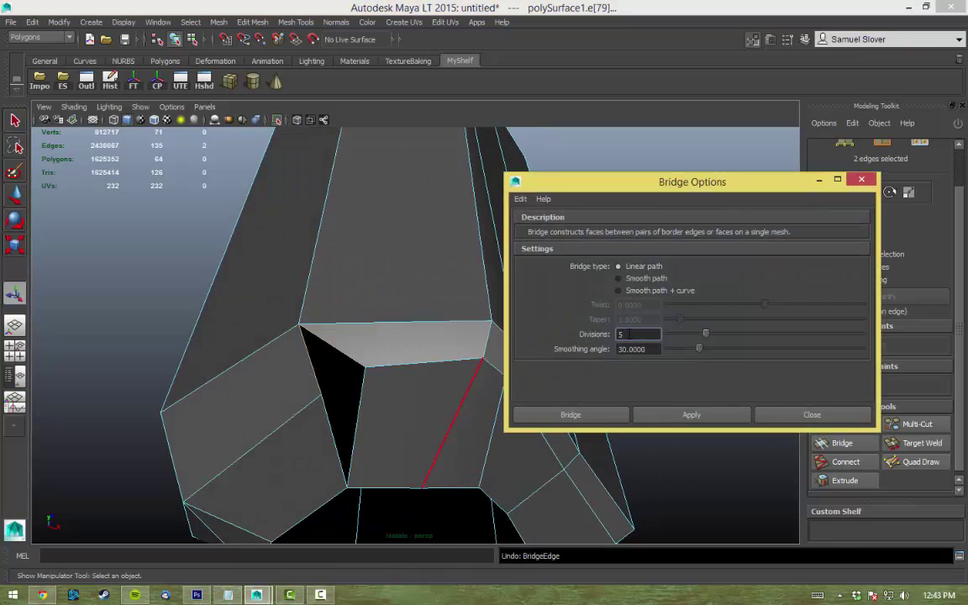
{"action": "left_click", "coordinate": [692, 415]}
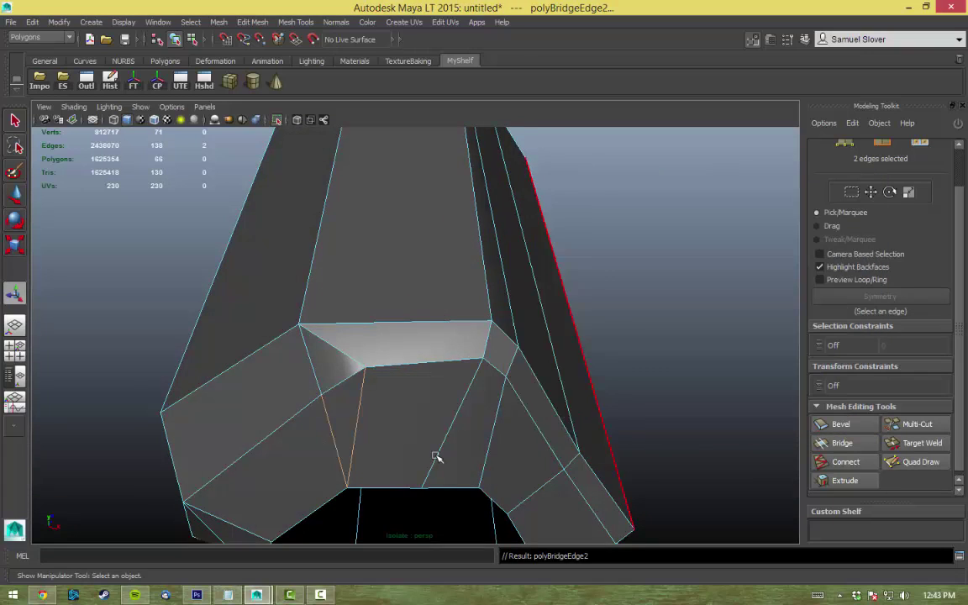
{"action": "right_click", "coordinate": [433, 239]}
{"action": "left_click_drag", "start_coordinate": [438, 458], "coordinate": [478, 268], "text": "alt"}
{"action": "left_click", "coordinate": [433, 208]}
{"action": "double_click", "coordinate": [422, 259]}
{"action": "right_click_drag", "start_coordinate": [478, 267], "coordinate": [472, 426], "text": "shift"}
Step: Select the low-poly mesh as a whole object and delete its construction history
{"action": "right_click_drag", "start_coordinate": [557, 313], "coordinate": [621, 294]}
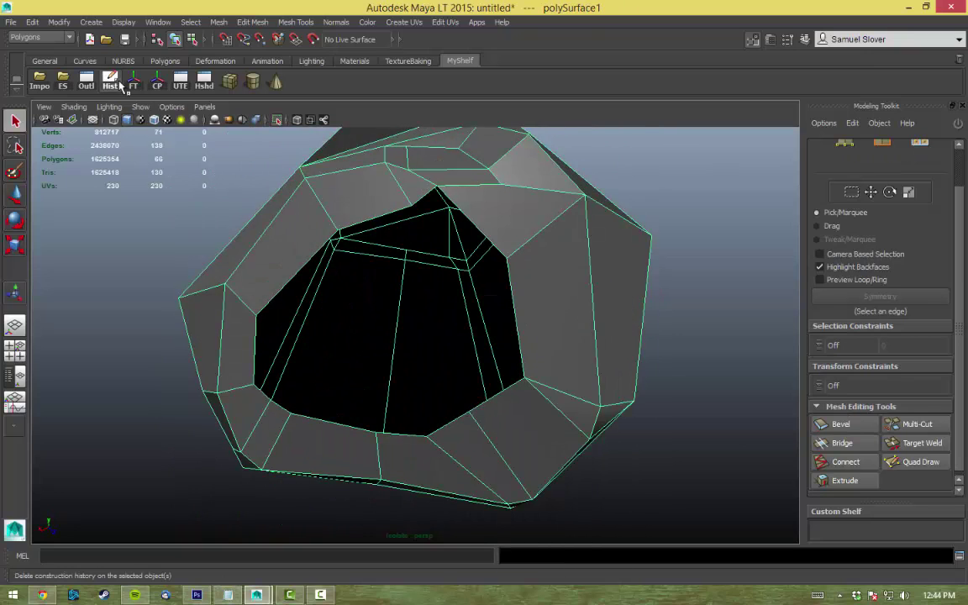
{"action": "left_click_drag", "start_coordinate": [620, 295], "coordinate": [426, 382], "text": "alt"}
{"action": "left_click_drag", "start_coordinate": [332, 363], "coordinate": [302, 337], "text": "alt"}
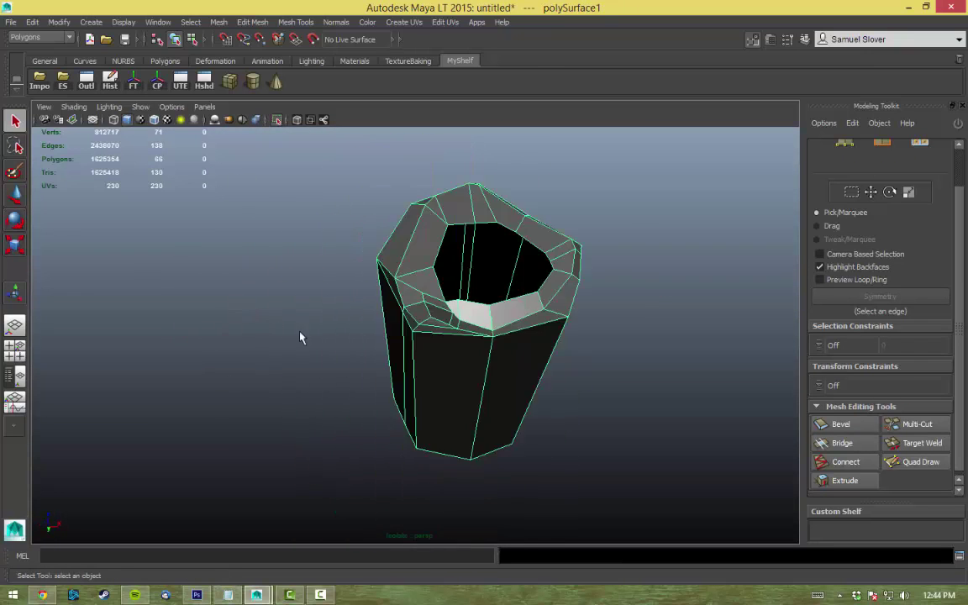
Step: Extrude the border edges of the large bottom hole and scale the new edge ring inward
{"action": "right_click_drag", "start_coordinate": [303, 337], "coordinate": [344, 435], "text": "alt"}
{"action": "right_click_drag", "start_coordinate": [452, 252], "coordinate": [501, 318], "text": "shift"}
{"action": "left_click_drag", "start_coordinate": [424, 351], "coordinate": [311, 332]}
{"action": "right_click_drag", "start_coordinate": [311, 332], "coordinate": [270, 382], "text": "alt"}
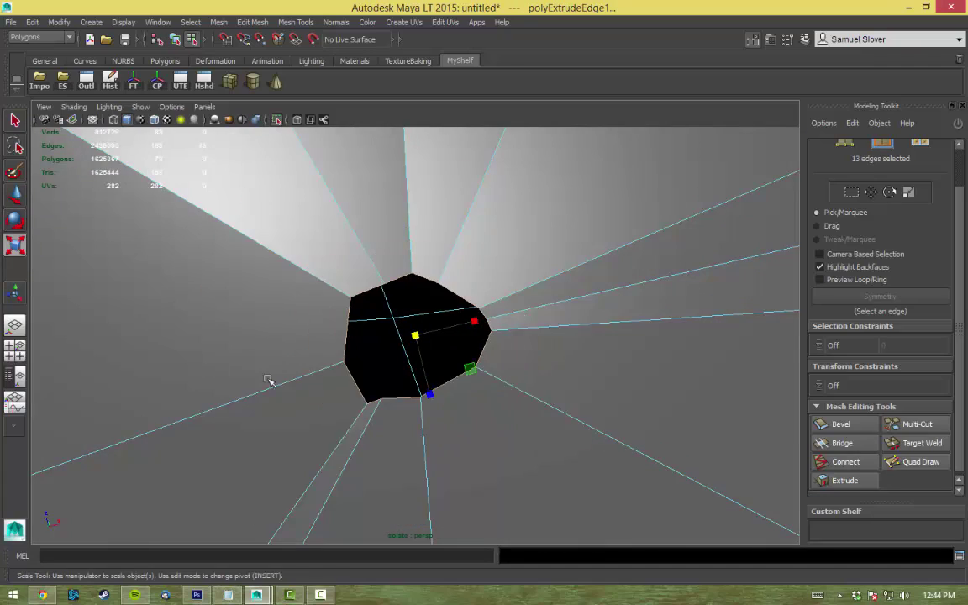
Step: Convert the extruded inner ring to vertices and merge them to one center vertex to cap the bottom
{"action": "right_click_drag", "start_coordinate": [379, 336], "coordinate": [324, 321], "text": "ctrl"}
{"action": "key", "text": "4"}
{"action": "left_click_drag", "start_coordinate": [558, 438], "coordinate": [471, 395], "text": "alt"}
{"action": "right_click_drag", "start_coordinate": [471, 395], "coordinate": [447, 390], "text": "alt"}
{"action": "right_click_drag", "start_coordinate": [395, 270], "coordinate": [429, 243], "text": "shift"}
{"action": "right_click_drag", "start_coordinate": [430, 243], "coordinate": [470, 281], "text": "alt"}
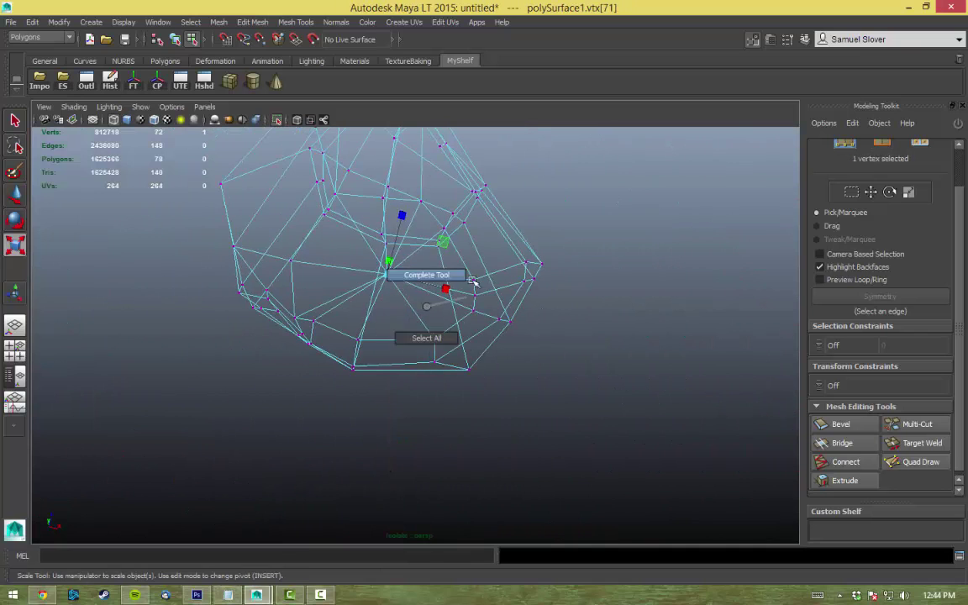
Step: Return to shaded display and select the capped low-poly mesh in object mode
{"action": "key", "text": "5"}
{"action": "right_click_drag", "start_coordinate": [454, 224], "coordinate": [509, 211]}
{"action": "mouse_move", "coordinate": [496, 273]}
{"action": "right_mouse_down", "text": "shift"}
{"action": "mouse_move", "coordinate": [557, 302]}
{"action": "mouse_move", "coordinate": [553, 283]}
{"action": "mouse_move", "coordinate": [563, 290]}
{"action": "mouse_move", "coordinate": [498, 274]}
{"action": "right_mouse_up", "text": "shift"}
{"action": "key", "text": "F8"}
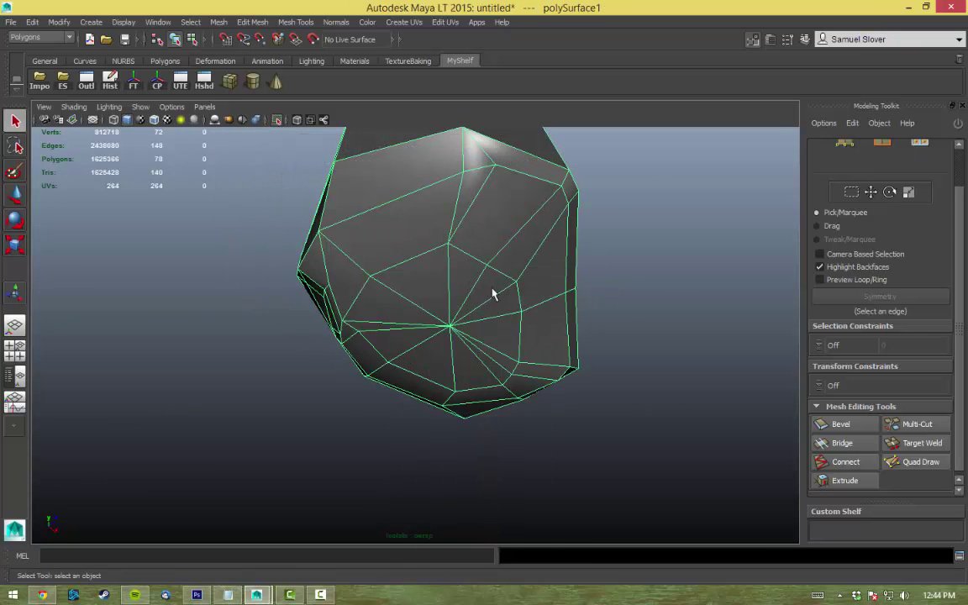
Step: Generate a new UV projection for the whole low-poly column mesh
{"action": "key", "text": "space"}
{"action": "left_click_drag", "start_coordinate": [508, 340], "coordinate": [603, 449]}
{"action": "left_click", "coordinate": [411, 328]}
{"action": "right_click_drag", "start_coordinate": [436, 274], "coordinate": [438, 328], "text": "shift"}
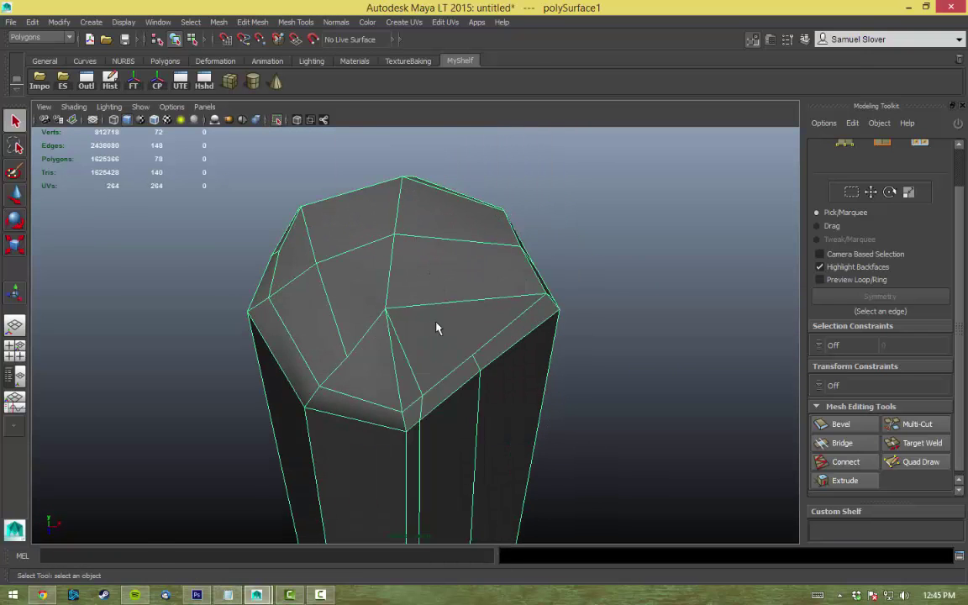
{"action": "key", "text": "space"}
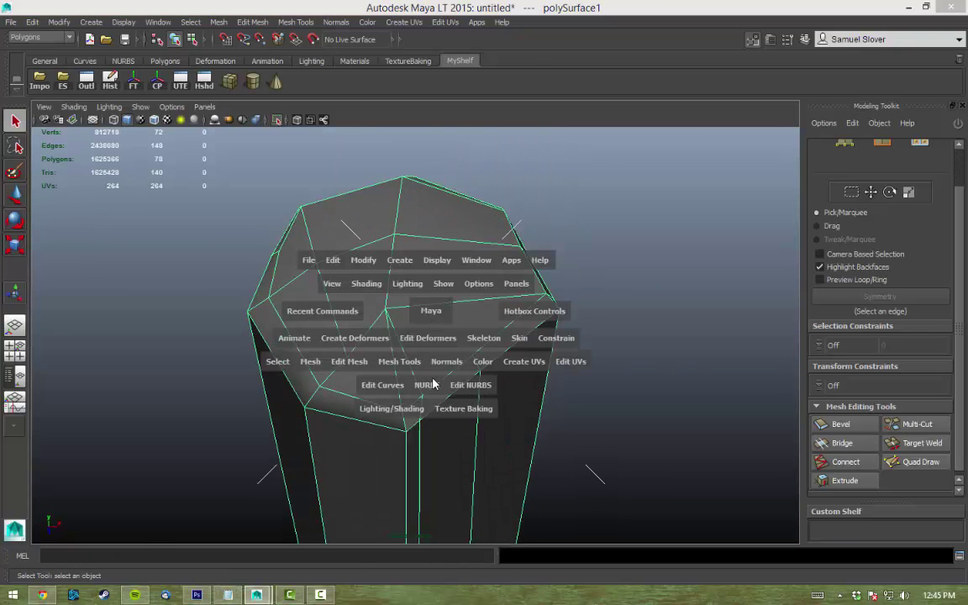
{"action": "left_click_drag", "start_coordinate": [524, 361], "coordinate": [580, 446]}
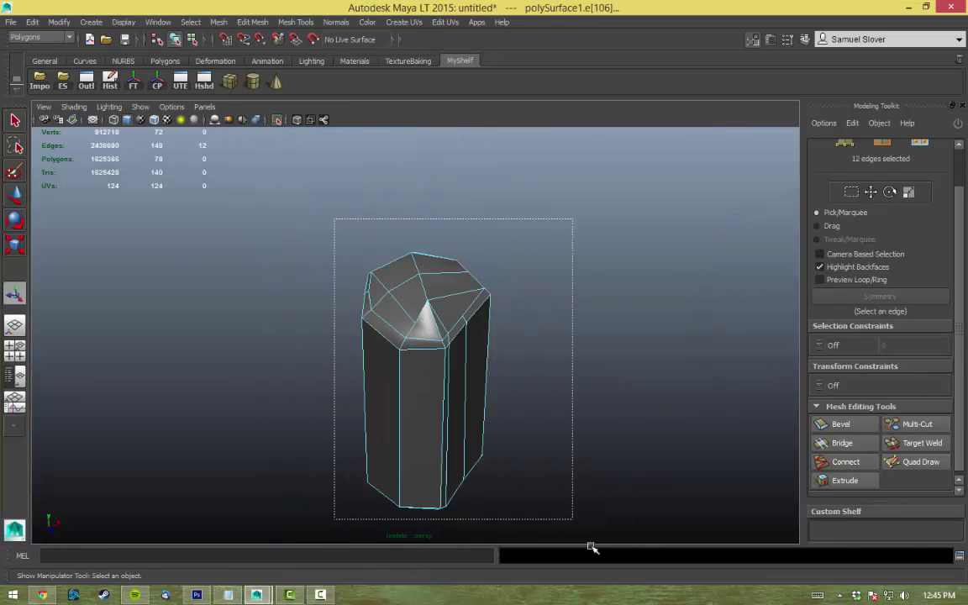
Step: Open the Outliner, select _High_Group57233 and end the isolated view so both meshes are displayed
{"action": "left_click", "coordinate": [85, 80]}
{"action": "left_click", "coordinate": [741, 269]}
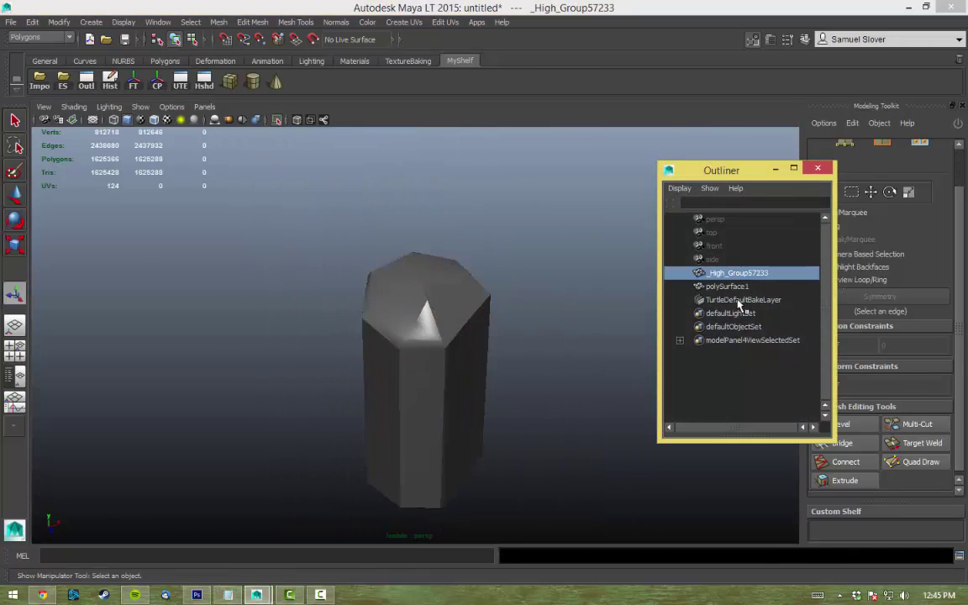
{"action": "key", "text": "4"}
{"action": "left_click", "coordinate": [557, 348]}
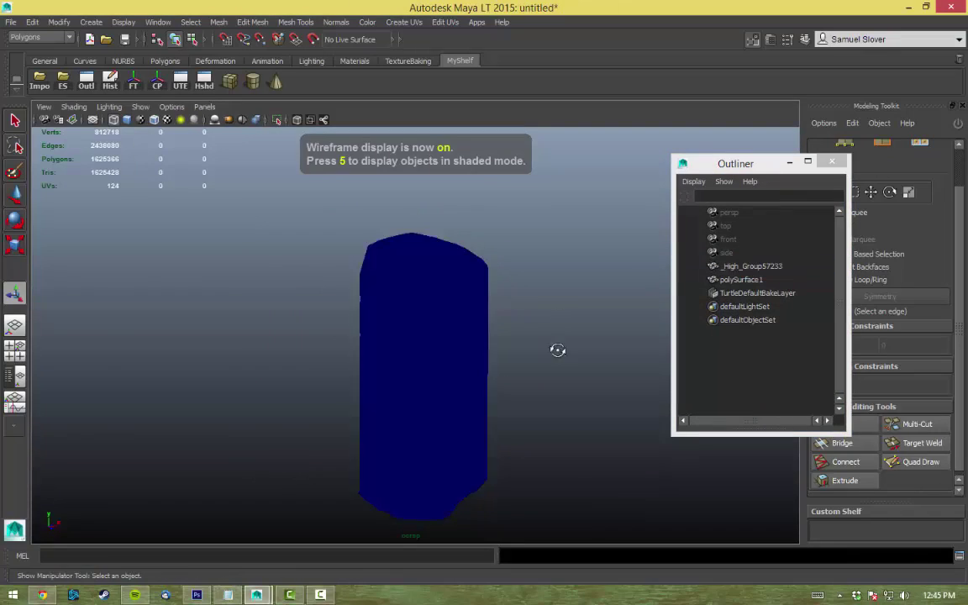
{"action": "key", "text": "5"}
Step: Select the high-poly column in wireframe display and make it the live surface for Quad Draw again
{"action": "mouse_move", "coordinate": [558, 348]}
{"action": "left_mouse_down", "text": "alt"}
{"action": "mouse_move", "coordinate": [499, 343]}
{"action": "mouse_move", "coordinate": [389, 290]}
{"action": "mouse_move", "coordinate": [469, 233]}
{"action": "mouse_move", "coordinate": [444, 289]}
{"action": "left_mouse_up", "text": "alt"}
{"action": "left_click", "coordinate": [389, 290]}
{"action": "scroll", "coordinate": [363, 330], "scroll_direction": "up", "scroll_amount": 3}
{"action": "left_click", "coordinate": [390, 380]}
{"action": "key", "text": "4"}
{"action": "left_click_drag", "start_coordinate": [391, 380], "coordinate": [432, 371], "text": "alt"}
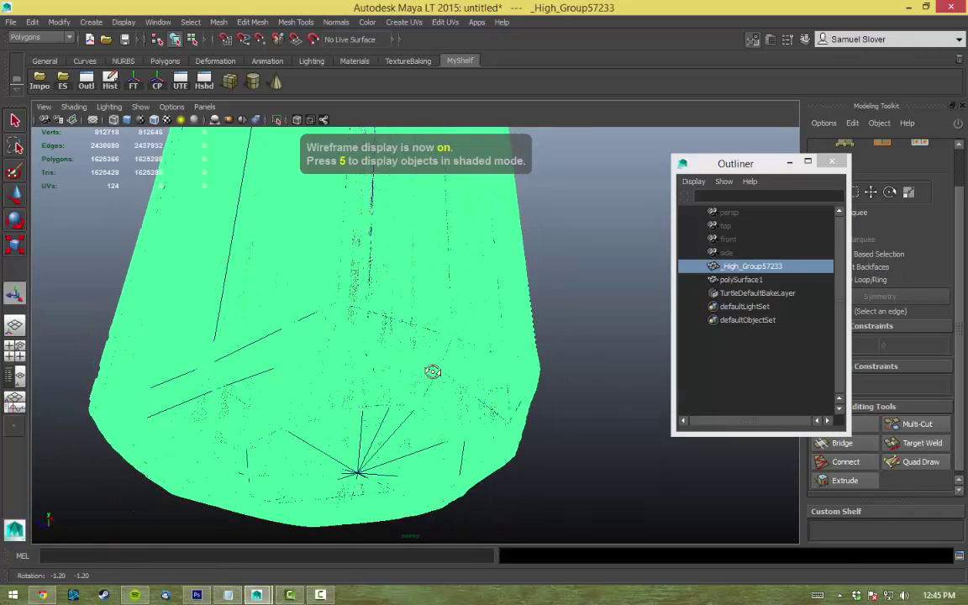
{"action": "left_click", "coordinate": [313, 39]}
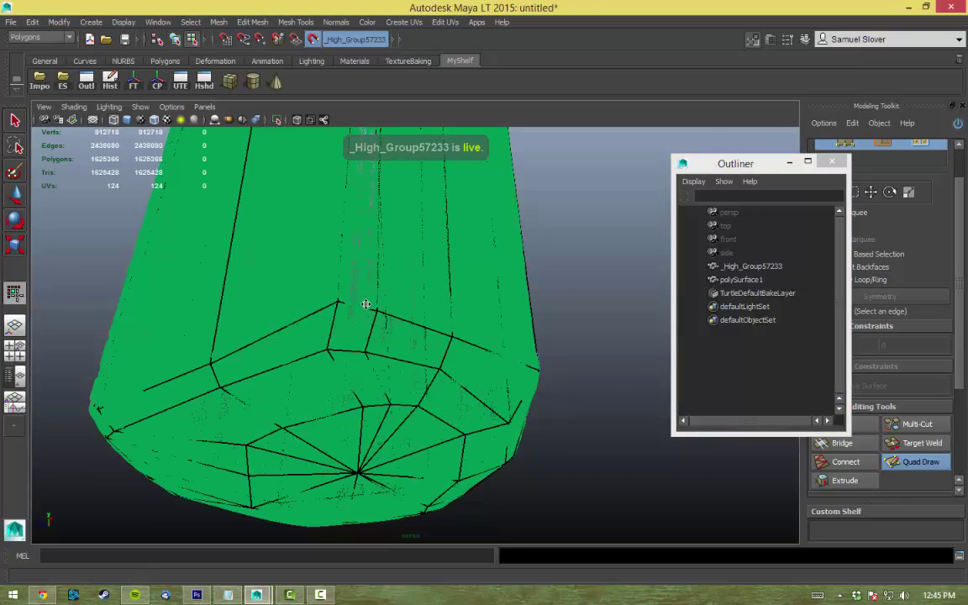
{"action": "left_click_drag", "start_coordinate": [573, 367], "coordinate": [502, 406], "text": "alt"}
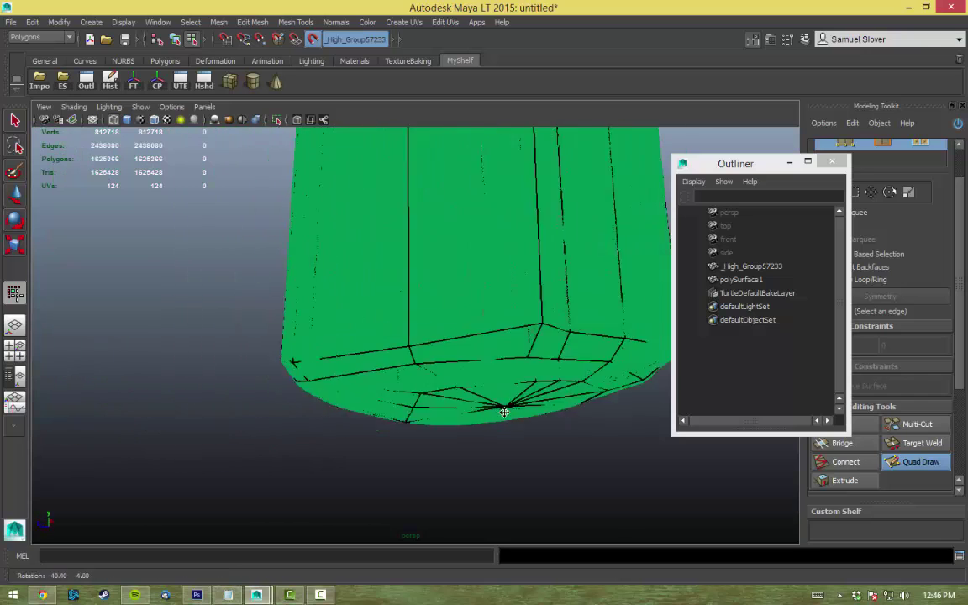
Step: Turn off the live surface and delete the high-poly mesh _High_Group57233
{"action": "right_click_drag", "start_coordinate": [502, 406], "coordinate": [224, 297], "text": "alt"}
{"action": "right_click_drag", "start_coordinate": [378, 259], "coordinate": [443, 246]}
{"action": "left_click", "coordinate": [313, 39]}
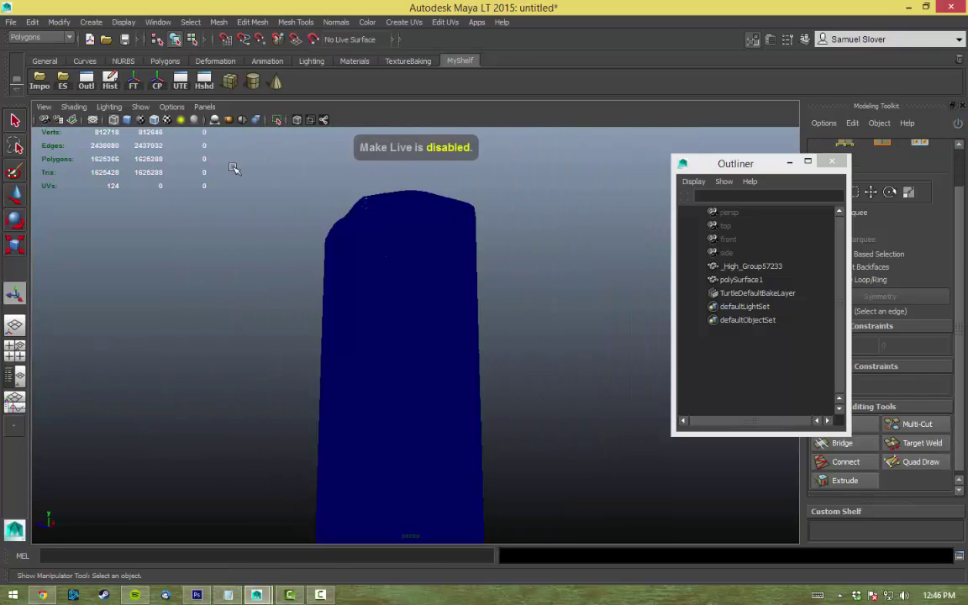
{"action": "left_click", "coordinate": [112, 88]}
{"action": "left_click", "coordinate": [753, 266]}
{"action": "key", "text": "Delete"}
{"action": "key", "text": "4"}
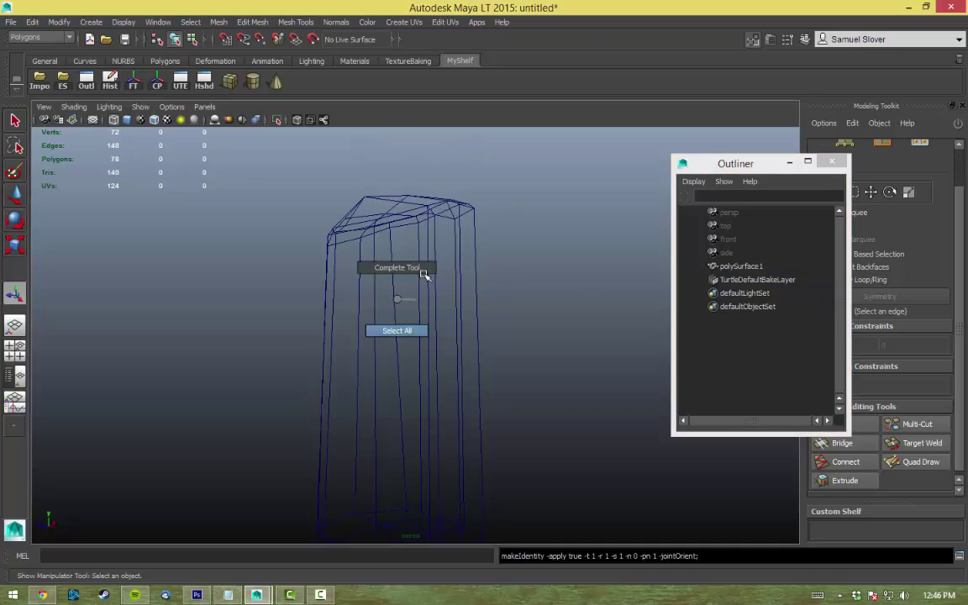
Step: Return to shaded display and open the low-poly column's UVs in a maximized UV Texture Editor
{"action": "key", "text": "5"}
{"action": "left_click", "coordinate": [432, 275]}
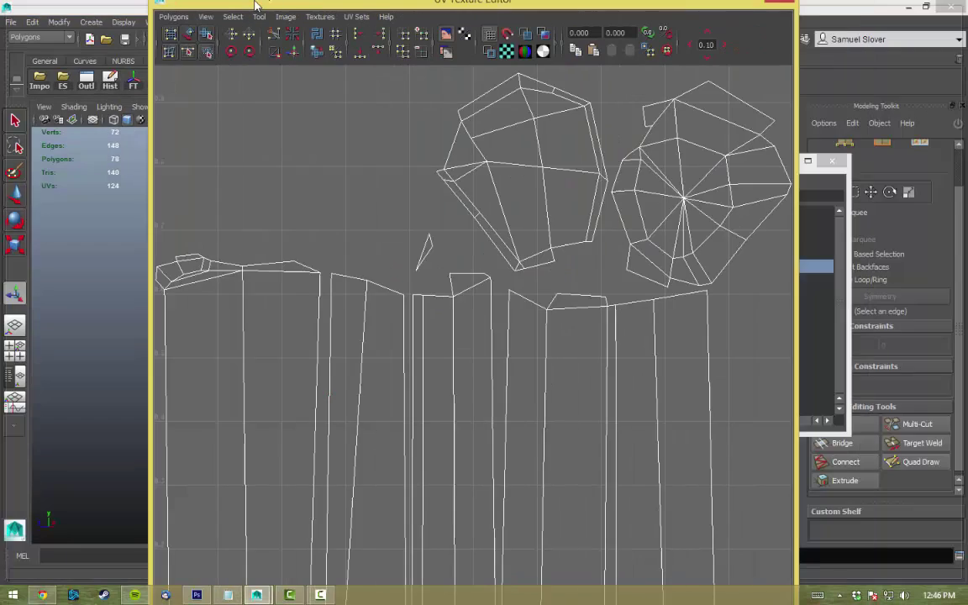
{"action": "double_click", "coordinate": [257, 7]}
{"action": "scroll", "coordinate": [358, 263], "scroll_direction": "up", "scroll_amount": 1}
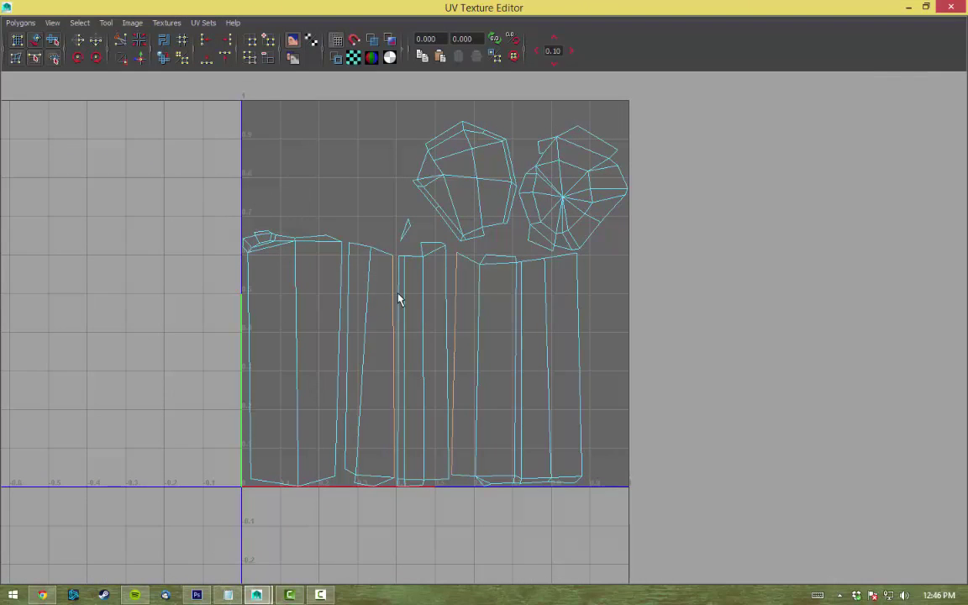
Step: Move and sew the column's side UV shells into one continuous strip and attach the bottom cap beneath it
{"action": "right_click_drag", "start_coordinate": [537, 311], "coordinate": [568, 312]}
{"action": "left_click_drag", "start_coordinate": [505, 243], "coordinate": [549, 537]}
{"action": "middle_click_drag", "start_coordinate": [549, 536], "coordinate": [587, 307]}
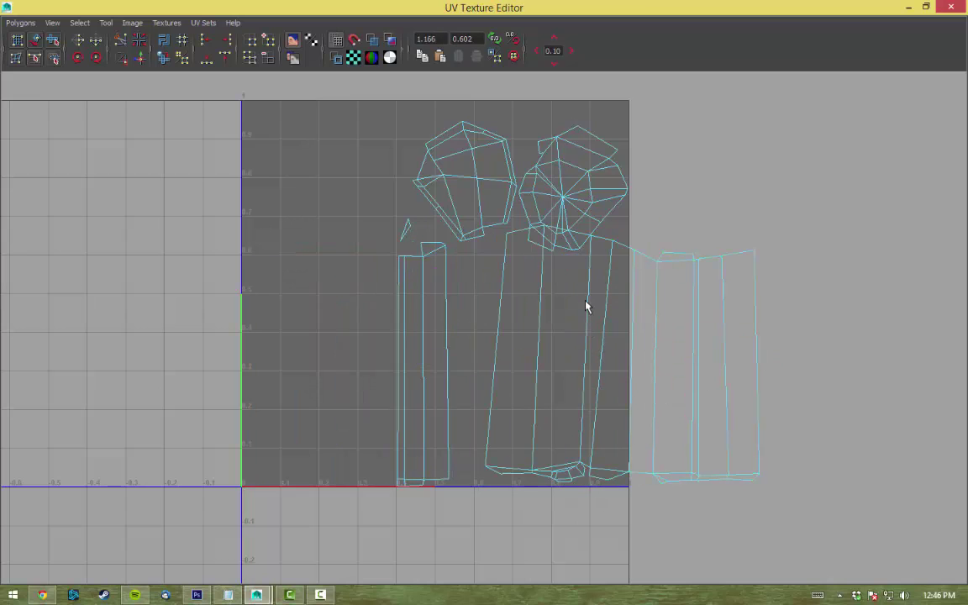
{"action": "left_click", "coordinate": [794, 244]}
{"action": "middle_click_drag", "start_coordinate": [793, 244], "coordinate": [403, 402]}
{"action": "left_click", "coordinate": [52, 40]}
{"action": "right_click_drag", "start_coordinate": [259, 462], "coordinate": [313, 535]}
{"action": "right_click_drag", "start_coordinate": [244, 497], "coordinate": [260, 468]}
Step: Unfold the joined side strip and bottom cap UVs with the Smooth UV tool
{"action": "scroll", "coordinate": [305, 336], "scroll_direction": "up", "scroll_amount": 3}
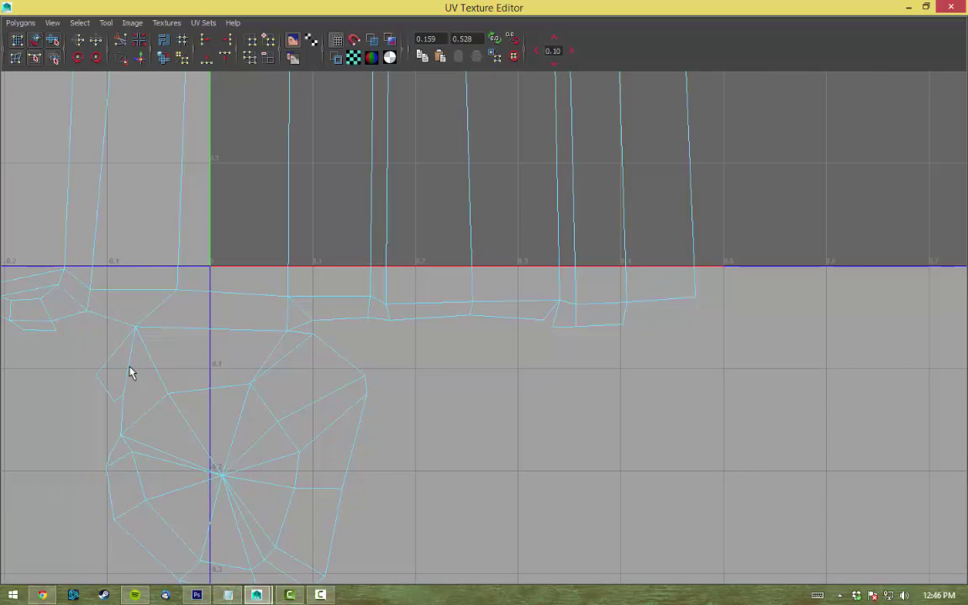
{"action": "middle_click_drag", "start_coordinate": [129, 373], "coordinate": [294, 360], "text": "alt"}
{"action": "right_click_drag", "start_coordinate": [400, 367], "coordinate": [454, 368]}
{"action": "left_click", "coordinate": [25, 566]}
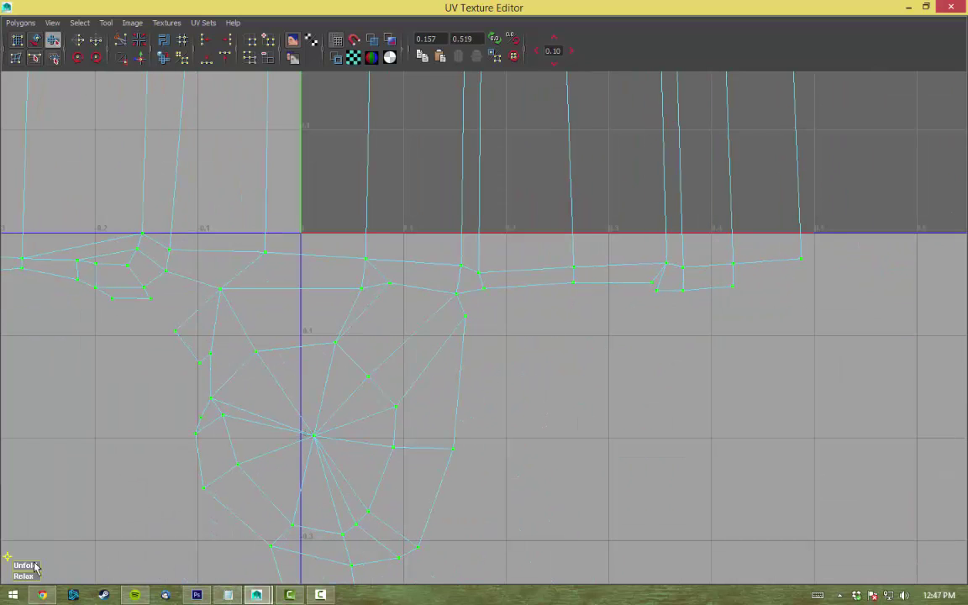
{"action": "scroll", "coordinate": [470, 479], "scroll_direction": "down", "scroll_amount": 3}
{"action": "scroll", "coordinate": [405, 320], "scroll_direction": "up", "scroll_amount": 3}
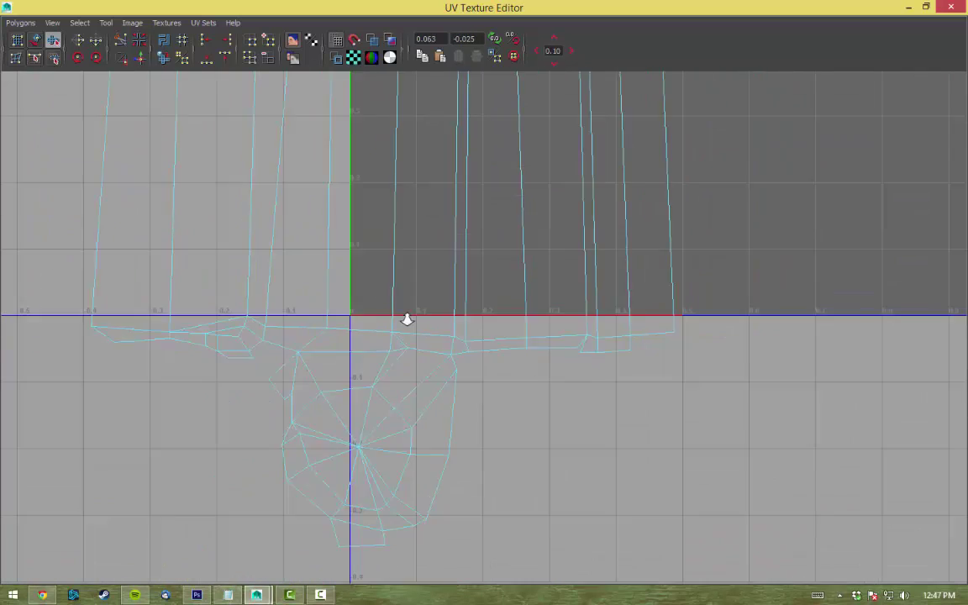
Step: Move and sew the small stray base face from the strip onto the bottom cap's UVs
{"action": "right_click", "coordinate": [322, 420]}
{"action": "scroll", "coordinate": [322, 420], "scroll_direction": "up", "scroll_amount": 3}
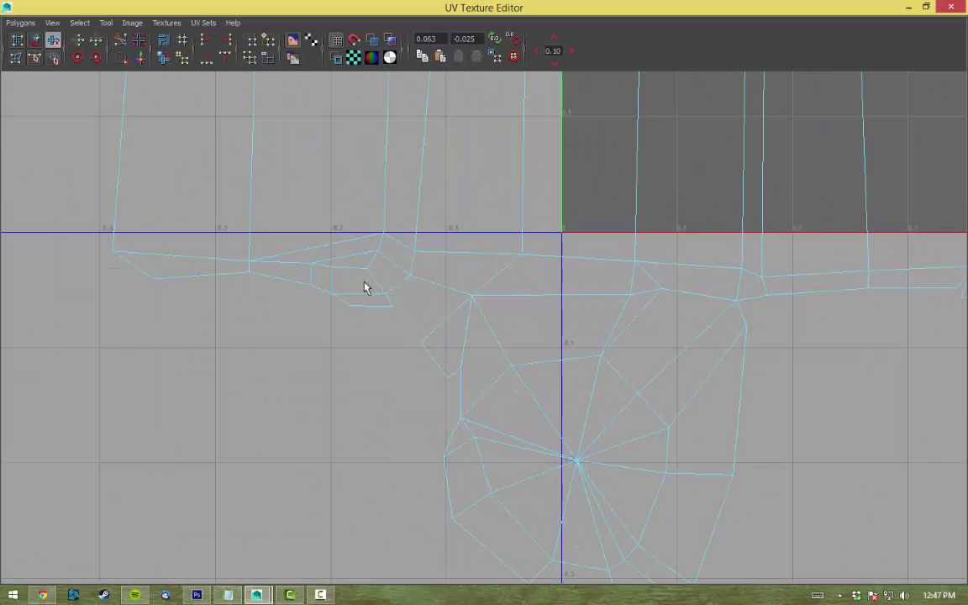
{"action": "right_click_drag", "start_coordinate": [383, 311], "coordinate": [410, 332]}
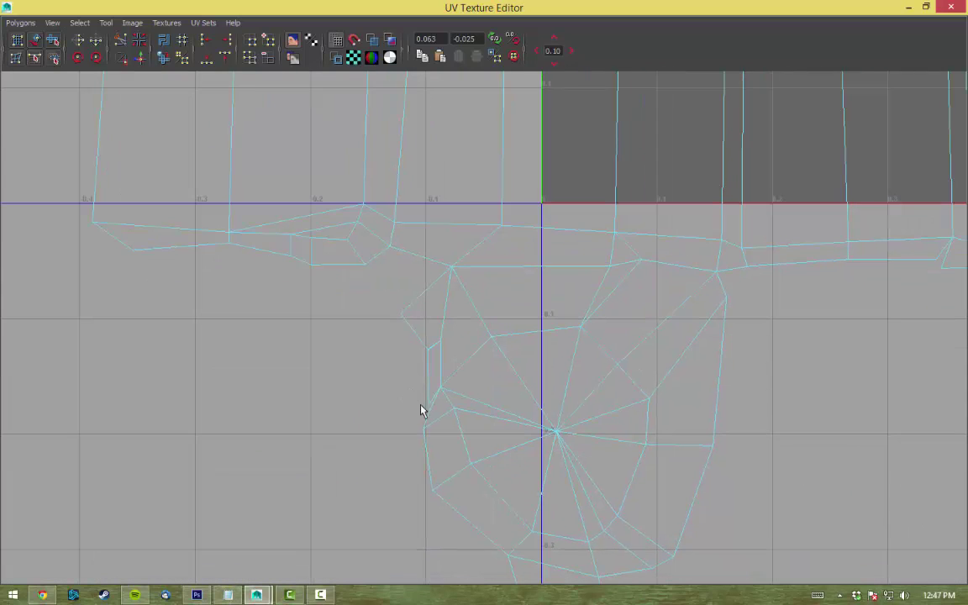
Step: Move and sew the small tabs on the strip's upper edge onto the top cap's shell and select its UVs
{"action": "scroll", "coordinate": [378, 315], "scroll_direction": "down", "scroll_amount": 1}
{"action": "middle_click_drag", "start_coordinate": [378, 315], "coordinate": [618, 337], "text": "alt"}
{"action": "right_click_drag", "start_coordinate": [618, 337], "coordinate": [337, 291], "text": "alt"}
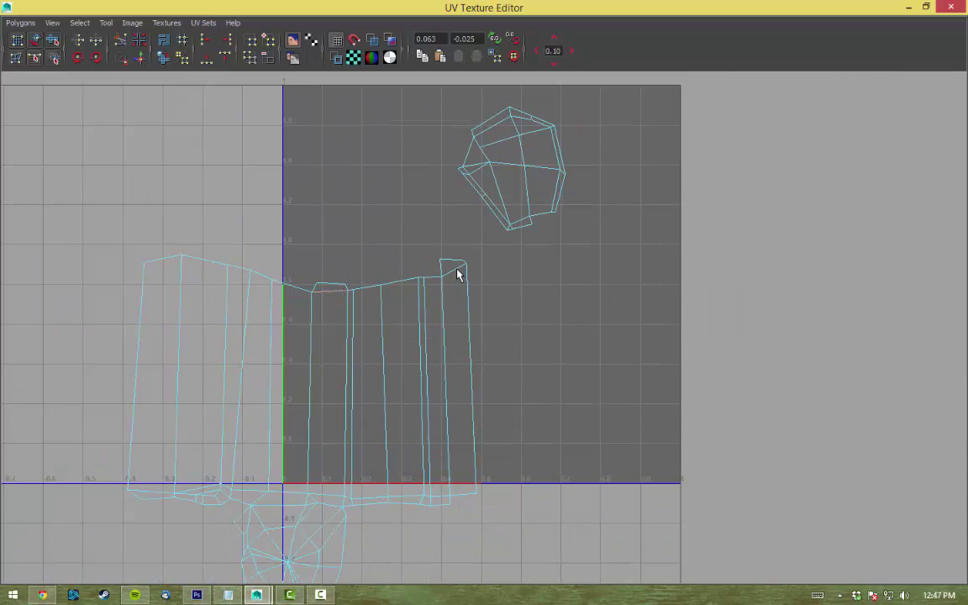
{"action": "key", "text": "ctrl+z"}
{"action": "right_click_drag", "start_coordinate": [510, 223], "coordinate": [541, 208]}
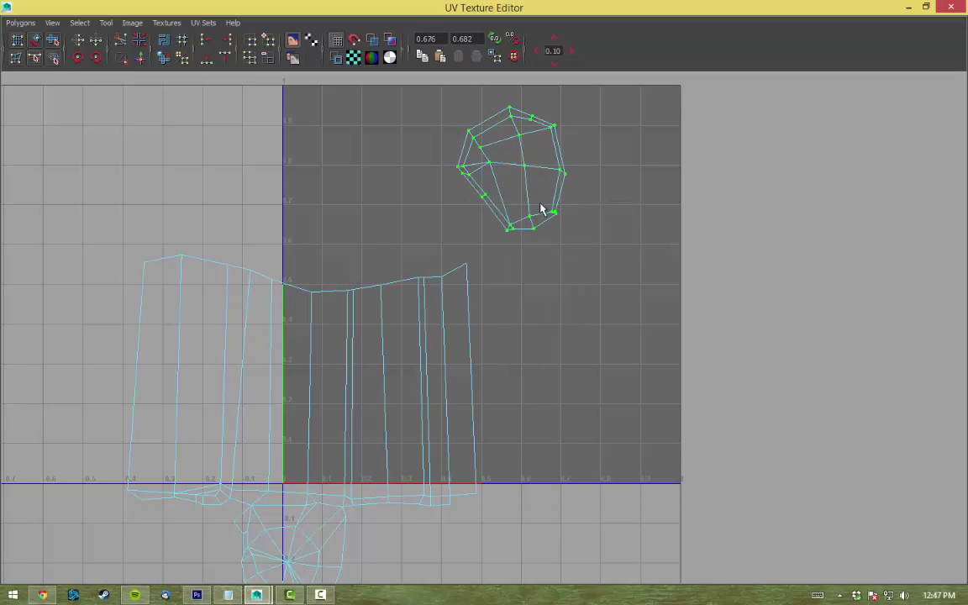
Step: Examine the checker texture on the low-poly column in the viewport
{"action": "left_click", "coordinate": [925, 7]}
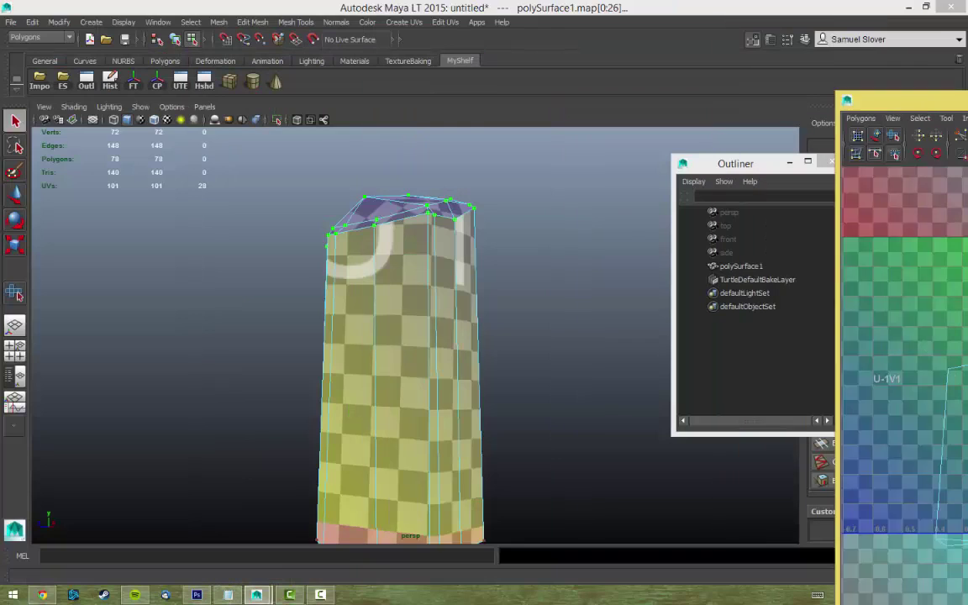
{"action": "mouse_move", "coordinate": [404, 294]}
{"action": "left_mouse_down", "text": "alt"}
{"action": "mouse_move", "coordinate": [546, 253]}
{"action": "mouse_move", "coordinate": [319, 189]}
{"action": "mouse_move", "coordinate": [404, 292]}
{"action": "left_mouse_up", "text": "alt"}
{"action": "left_click_drag", "start_coordinate": [933, 29], "coordinate": [84, 28]}
Step: Move and sew the top cap's UV shell onto the side strip's upper edge and smooth its UVs
{"action": "left_click", "coordinate": [477, 213]}
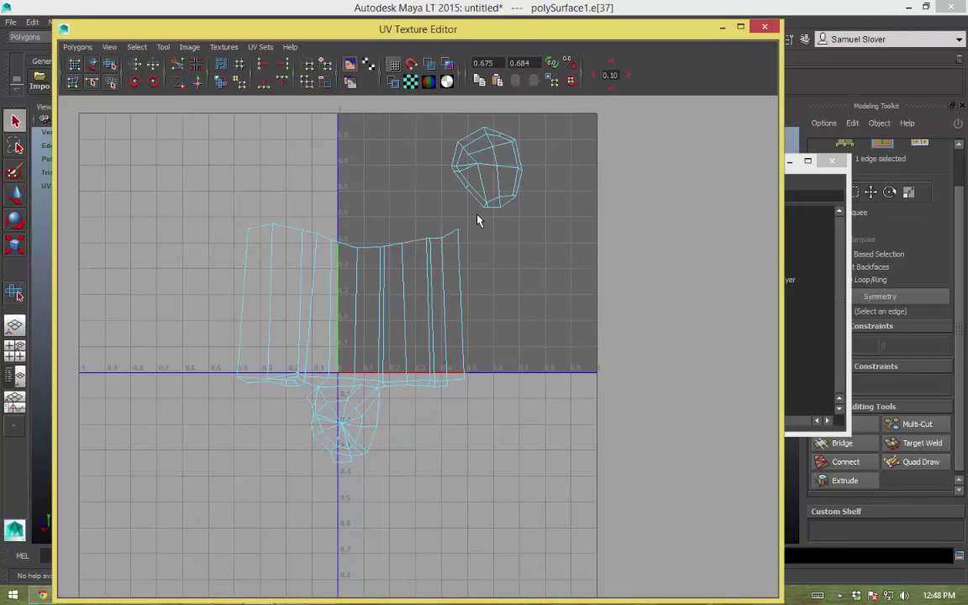
{"action": "left_click", "coordinate": [363, 318]}
{"action": "left_click", "coordinate": [389, 199]}
{"action": "right_click_drag", "start_coordinate": [389, 199], "coordinate": [400, 162], "text": "shift"}
{"action": "scroll", "coordinate": [333, 206], "scroll_direction": "up", "scroll_amount": 3}
{"action": "middle_click_drag", "start_coordinate": [333, 206], "coordinate": [415, 274], "text": "alt"}
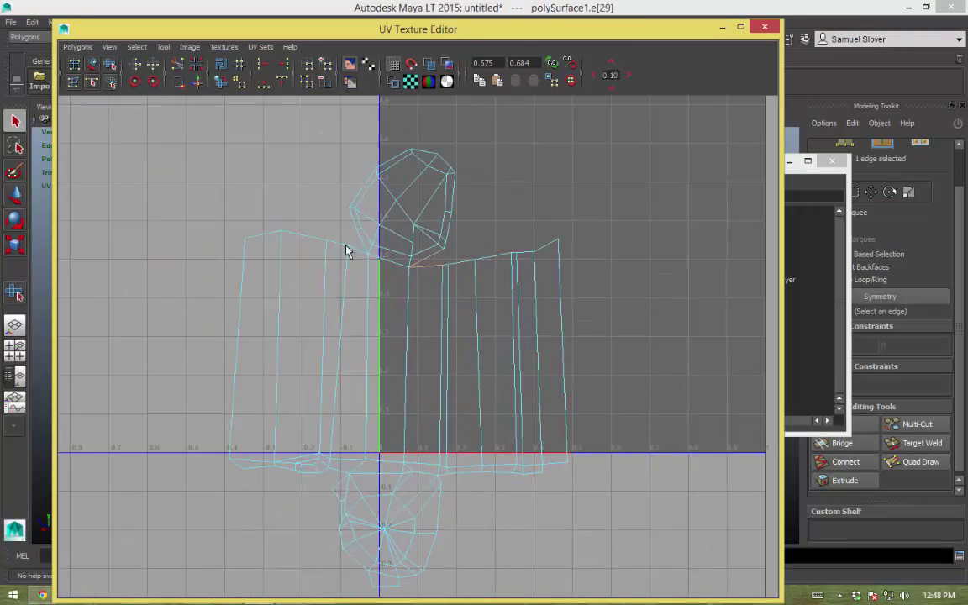
{"action": "right_click_drag", "start_coordinate": [191, 571], "coordinate": [229, 582], "text": "shift"}
{"action": "right_click_drag", "start_coordinate": [311, 265], "coordinate": [397, 330], "text": "shift"}
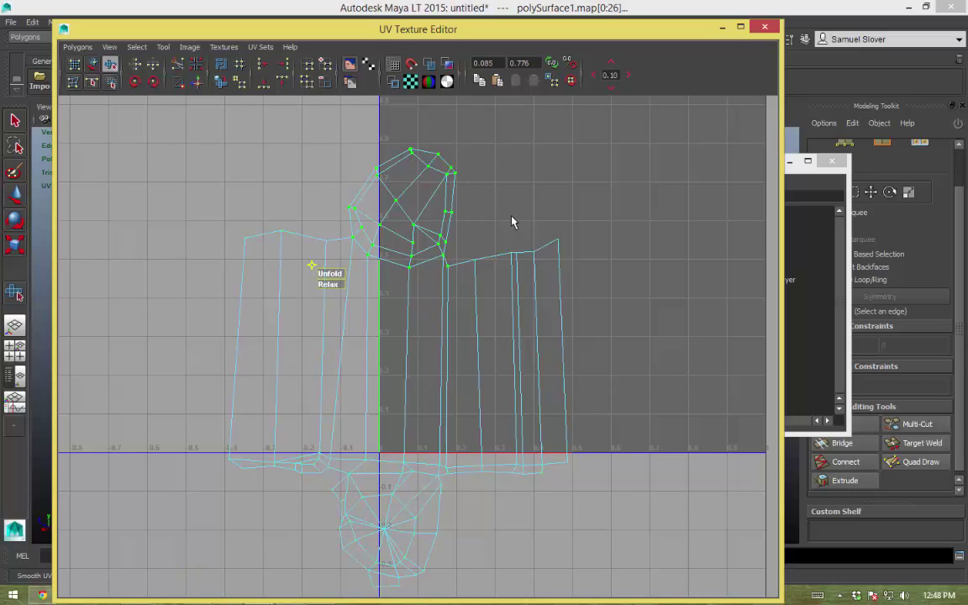
Step: Rework the seam edges where the top and bottom caps meet the side strip, using the shaded UV distortion display
{"action": "right_click_drag", "start_coordinate": [359, 224], "coordinate": [359, 202]}
{"action": "left_click", "coordinate": [367, 255]}
{"action": "right_click_drag", "start_coordinate": [441, 243], "coordinate": [420, 260], "text": "shift"}
{"action": "left_click", "coordinate": [422, 498]}
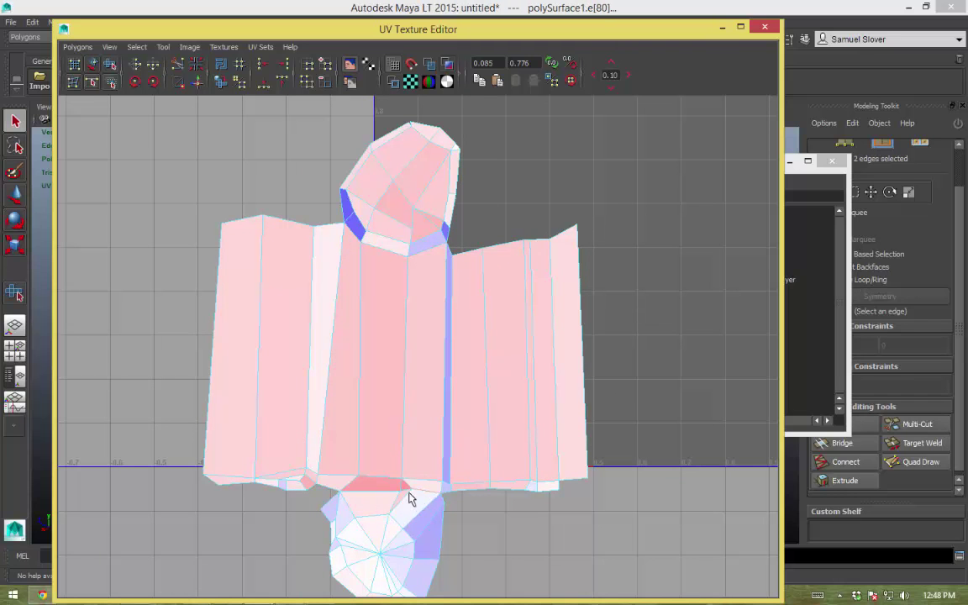
{"action": "scroll", "coordinate": [411, 501], "scroll_direction": "up", "scroll_amount": 5}
{"action": "right_click_drag", "start_coordinate": [393, 408], "coordinate": [461, 398], "text": "shift"}
{"action": "scroll", "coordinate": [462, 394], "scroll_direction": "down", "scroll_amount": 5}
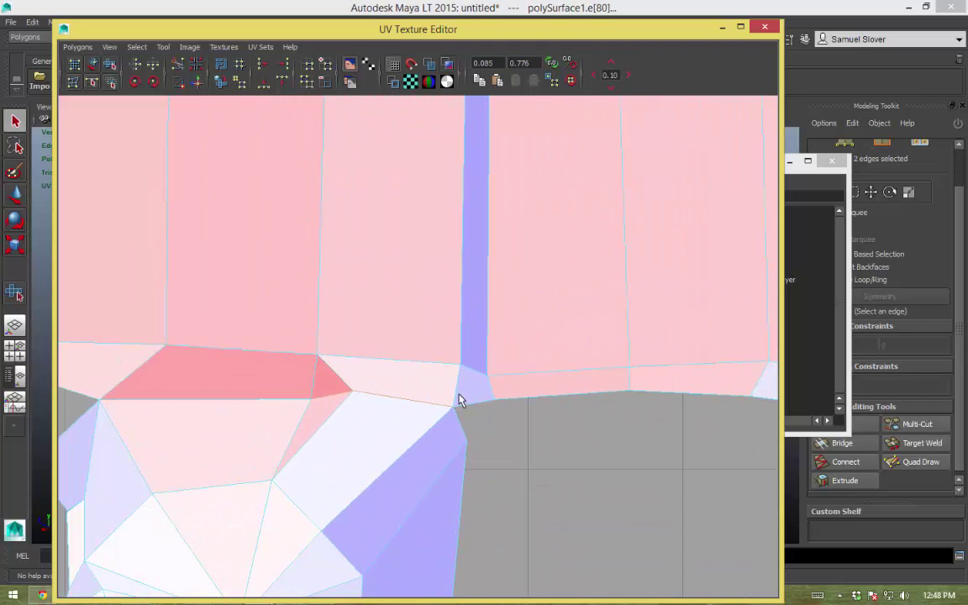
Step: Save the scene as Blocks in the Tetrahedrite Pcs folder
{"action": "left_click", "coordinate": [11, 21]}
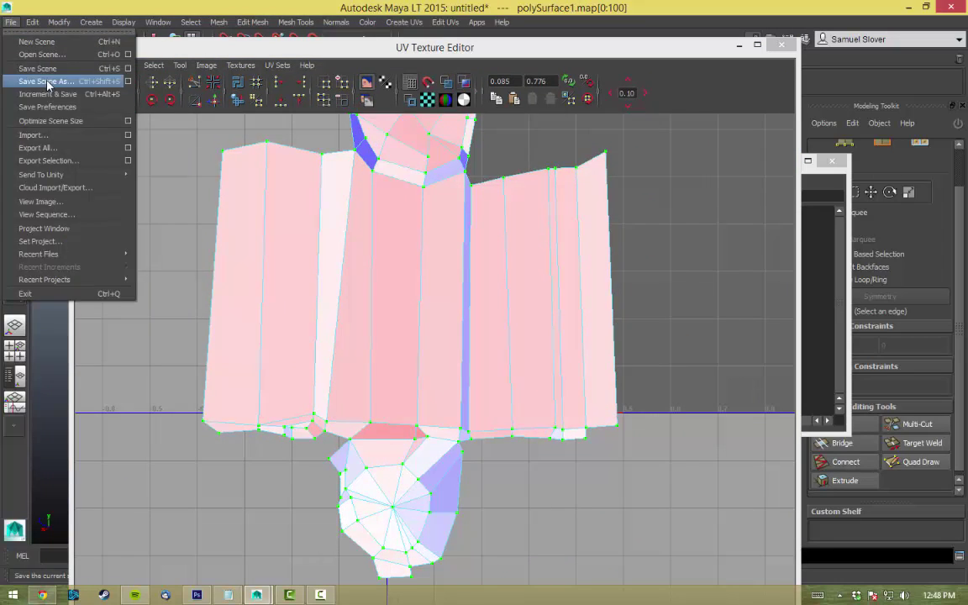
{"action": "left_click", "coordinate": [38, 82]}
{"action": "type", "text": "Blocks"}
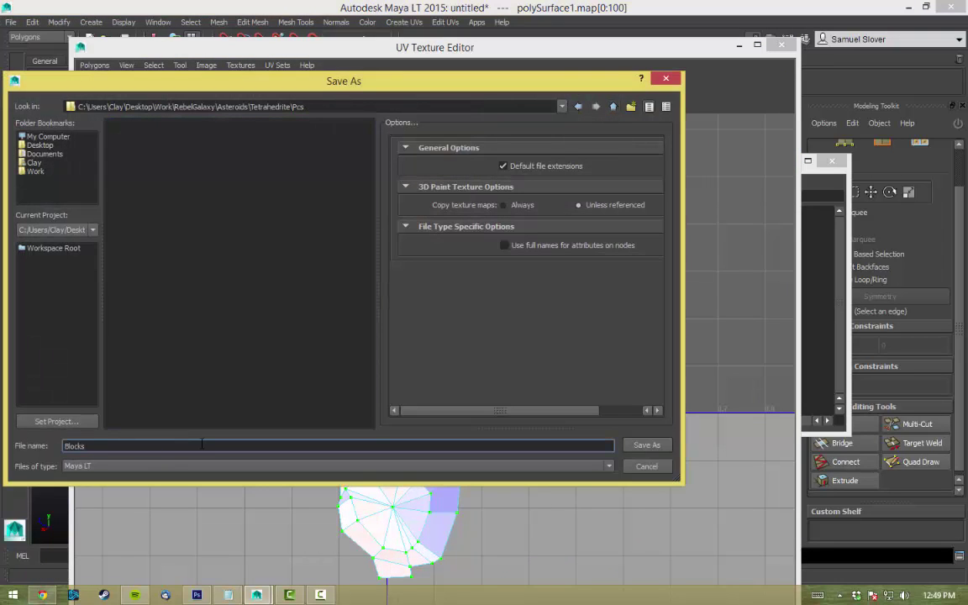
{"action": "key", "text": "Return"}
Step: Unfold the complete UV shell evenly and check the checker texture on the textured column
{"action": "scroll", "coordinate": [266, 243], "scroll_direction": "down", "scroll_amount": 4}
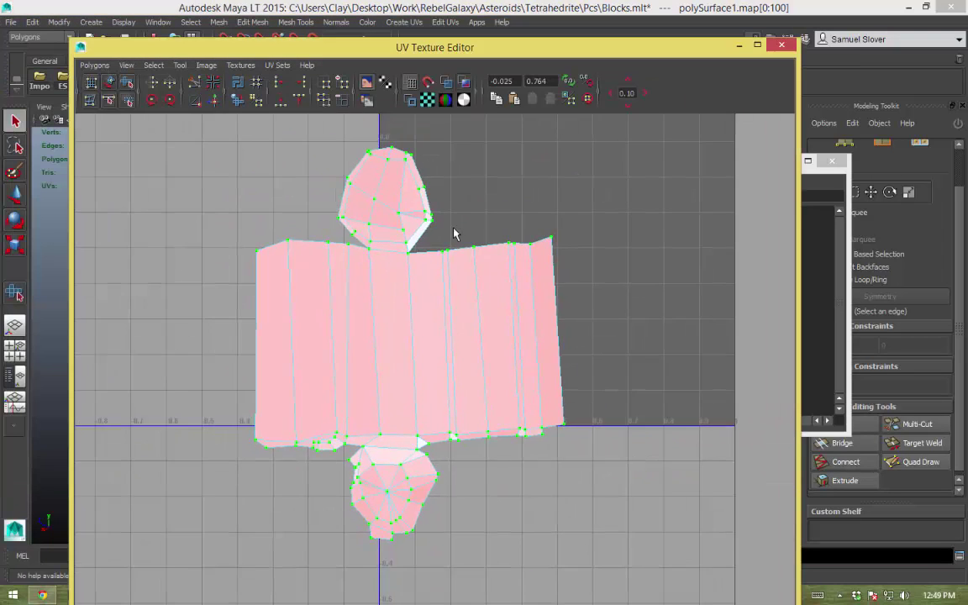
{"action": "left_click_drag", "start_coordinate": [144, 47], "coordinate": [950, 31]}
{"action": "key", "text": "6"}
{"action": "left_click_drag", "start_coordinate": [538, 315], "coordinate": [514, 341], "text": "alt"}
{"action": "left_click_drag", "start_coordinate": [924, 23], "coordinate": [54, 54]}
{"action": "scroll", "coordinate": [284, 367], "scroll_direction": "down", "scroll_amount": 3}
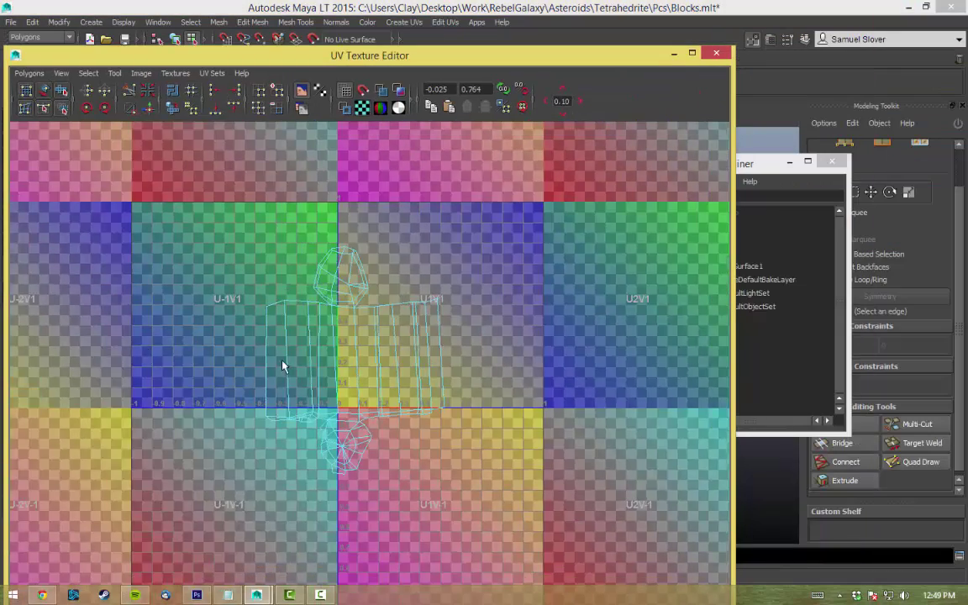
Step: Move the whole UV shell outside the 0 to 1 UV space and leave UV editing
{"action": "left_click_drag", "start_coordinate": [491, 237], "coordinate": [612, 309]}
{"action": "scroll", "coordinate": [612, 309], "scroll_direction": "down", "scroll_amount": 2}
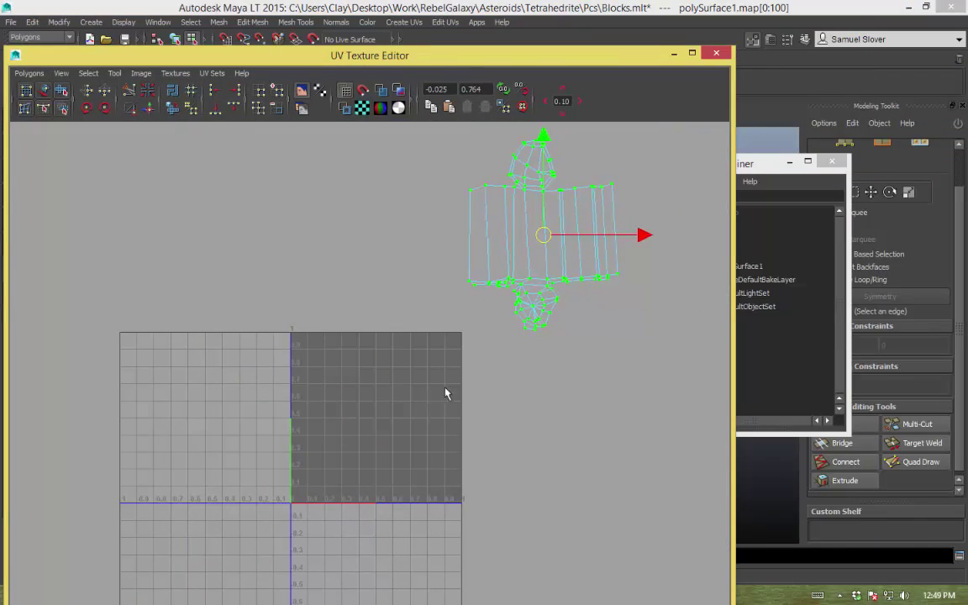
{"action": "left_click", "coordinate": [399, 325]}
Step: Rename the polySurface1 mesh to Low_01 and hide it
{"action": "double_click", "coordinate": [745, 266]}
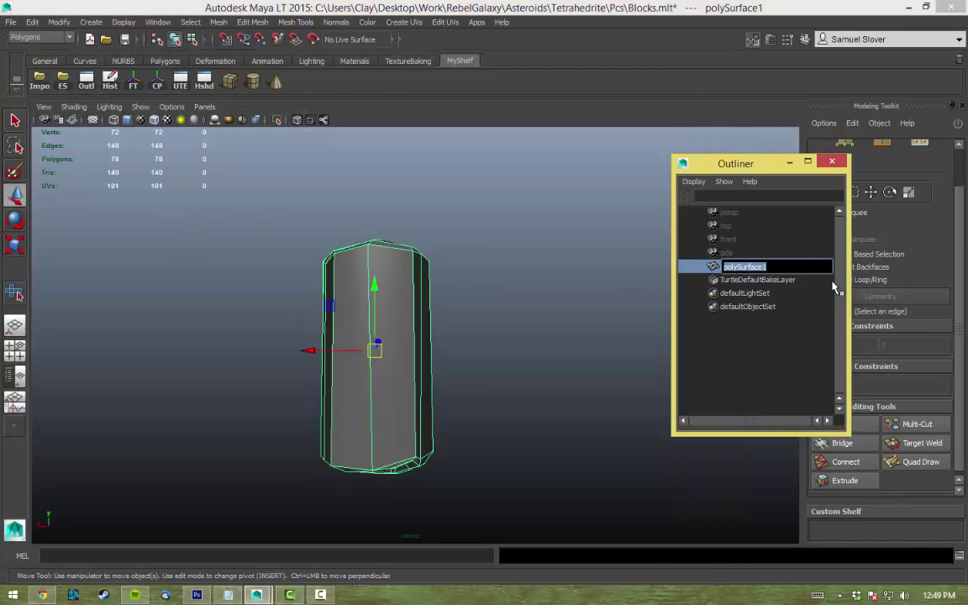
{"action": "type", "text": "_Low"}
{"action": "key", "text": "Return"}
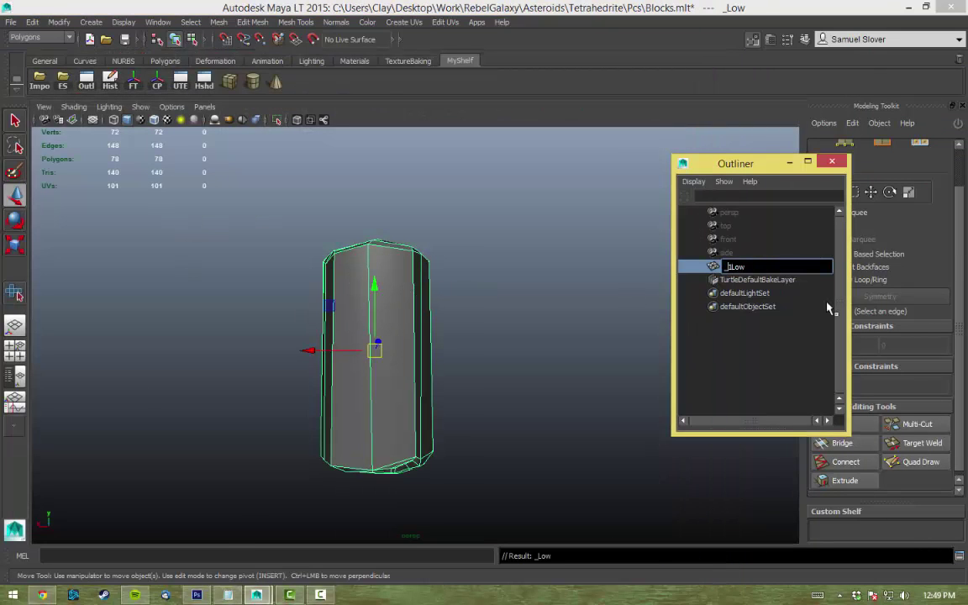
{"action": "double_click", "coordinate": [730, 267]}
{"action": "type", "text": "Low_01"}
{"action": "key", "text": "Return"}
{"action": "key", "text": "ctrl+h"}
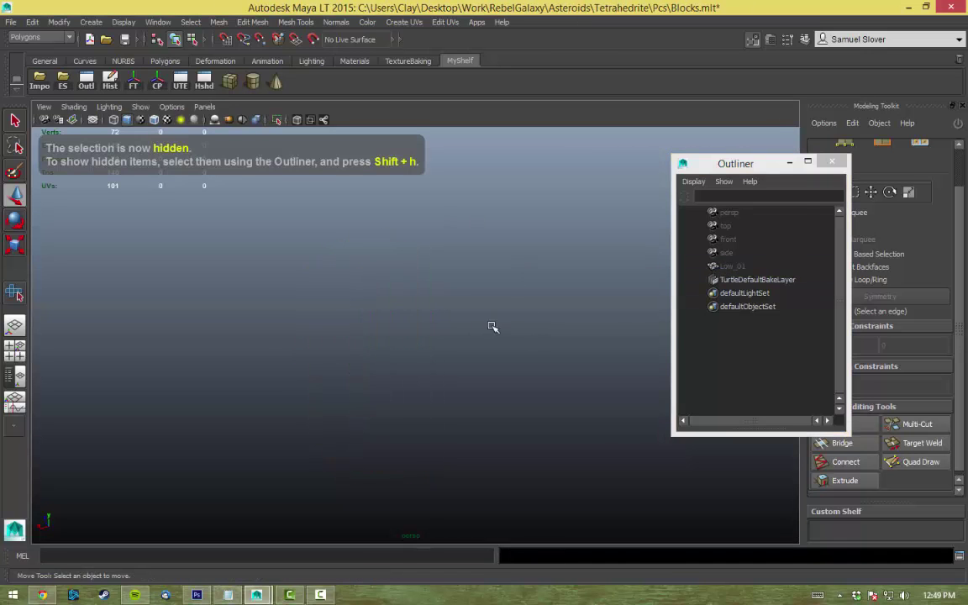
Step: Import 2_High.OBJ and make its _High_Group35821 mesh the live surface in wireframe display
{"action": "left_click", "coordinate": [40, 82]}
{"action": "double_click", "coordinate": [123, 142]}
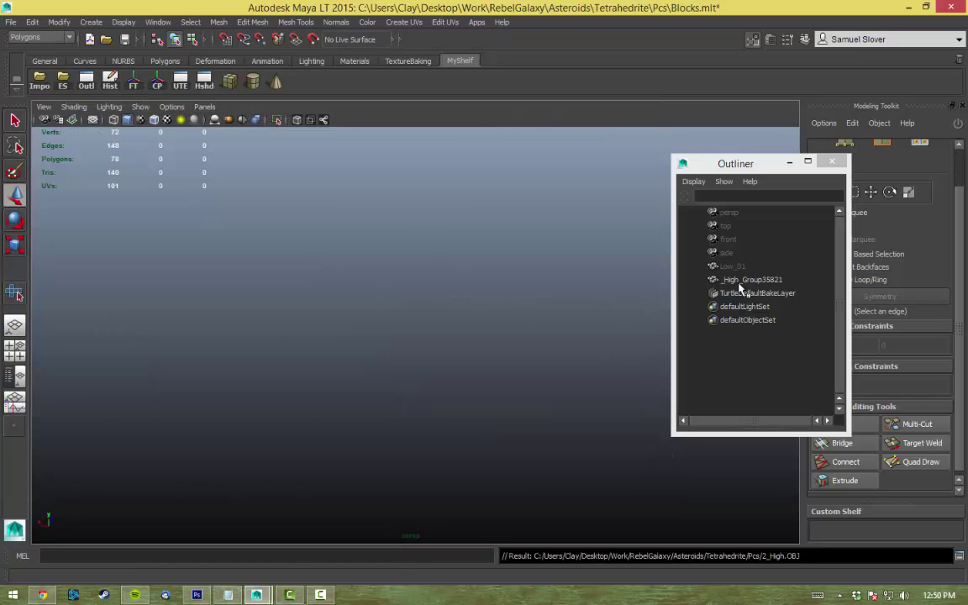
{"action": "left_click", "coordinate": [739, 280]}
{"action": "key", "text": "4"}
{"action": "left_click", "coordinate": [314, 43]}
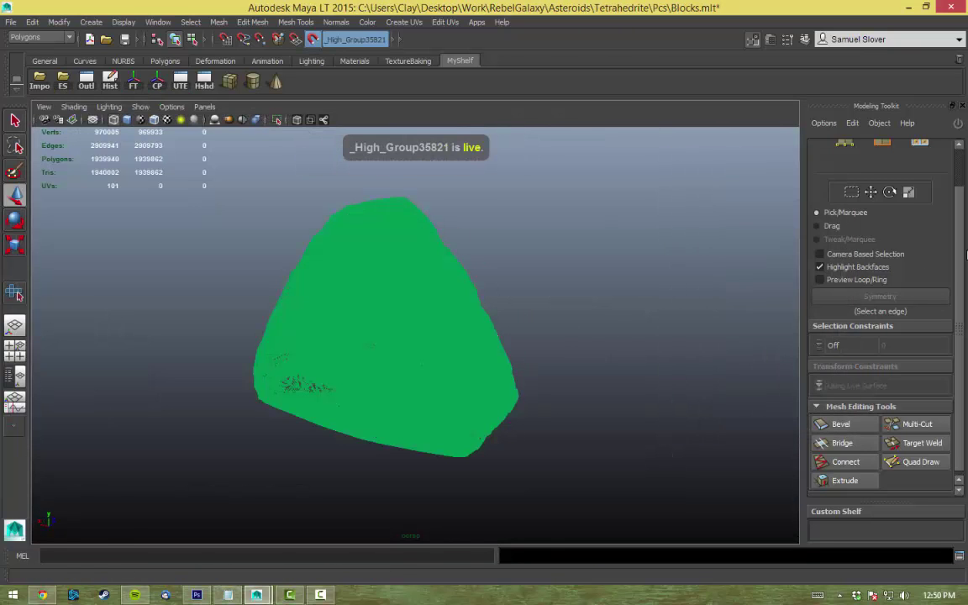
Step: Activate Quad Draw in shaded display and fill two adjoining quads over the rock's upper front facet
{"action": "mouse_move", "coordinate": [639, 370]}
{"action": "left_mouse_down", "text": "alt"}
{"action": "mouse_move", "coordinate": [435, 290]}
{"action": "mouse_move", "coordinate": [406, 251]}
{"action": "left_mouse_up", "text": "alt"}
{"action": "key", "text": "5"}
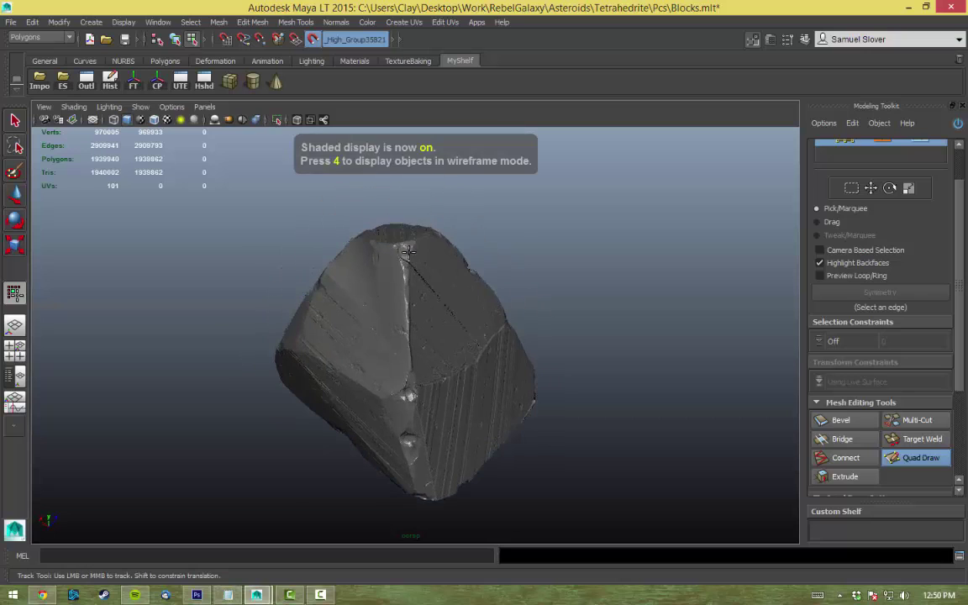
{"action": "mouse_move", "coordinate": [370, 344]}
{"action": "left_mouse_down", "text": "alt"}
{"action": "mouse_move", "coordinate": [586, 435]}
{"action": "mouse_move", "coordinate": [505, 354]}
{"action": "left_mouse_up", "text": "alt"}
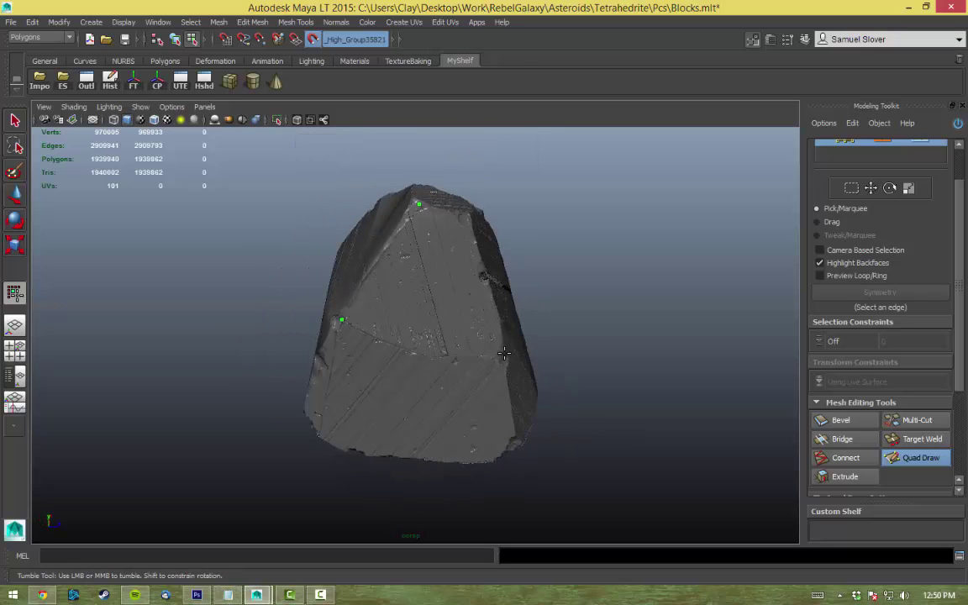
{"action": "left_click", "coordinate": [434, 287], "text": "shift"}
{"action": "middle_click_drag", "start_coordinate": [452, 271], "coordinate": [454, 232], "text": "alt"}
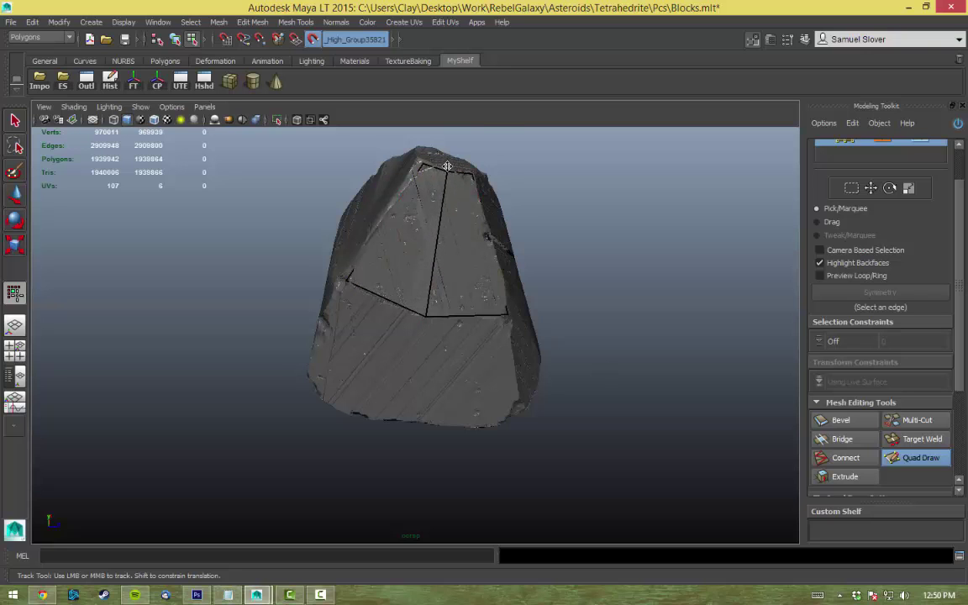
Step: Extend the Quad Draw mesh down to the rock's base and split the quads into narrower columns
{"action": "middle_click_drag", "start_coordinate": [353, 388], "coordinate": [352, 329], "text": "alt"}
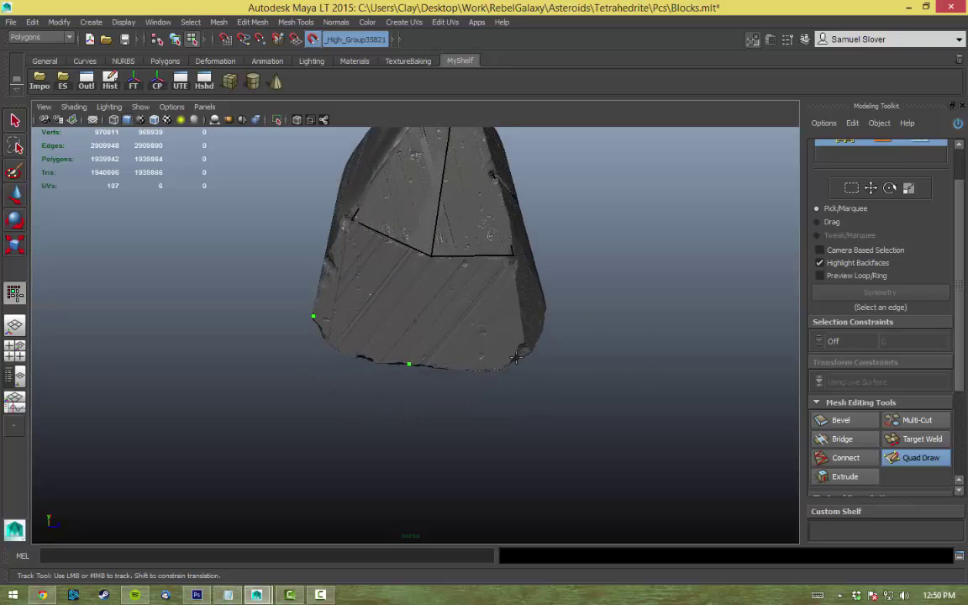
{"action": "left_click", "coordinate": [400, 314], "text": "shift"}
{"action": "mouse_move", "coordinate": [400, 313]}
{"action": "left_mouse_down", "text": "alt"}
{"action": "mouse_move", "coordinate": [677, 378]}
{"action": "mouse_move", "coordinate": [640, 285]}
{"action": "mouse_move", "coordinate": [414, 325]}
{"action": "left_mouse_up", "text": "alt"}
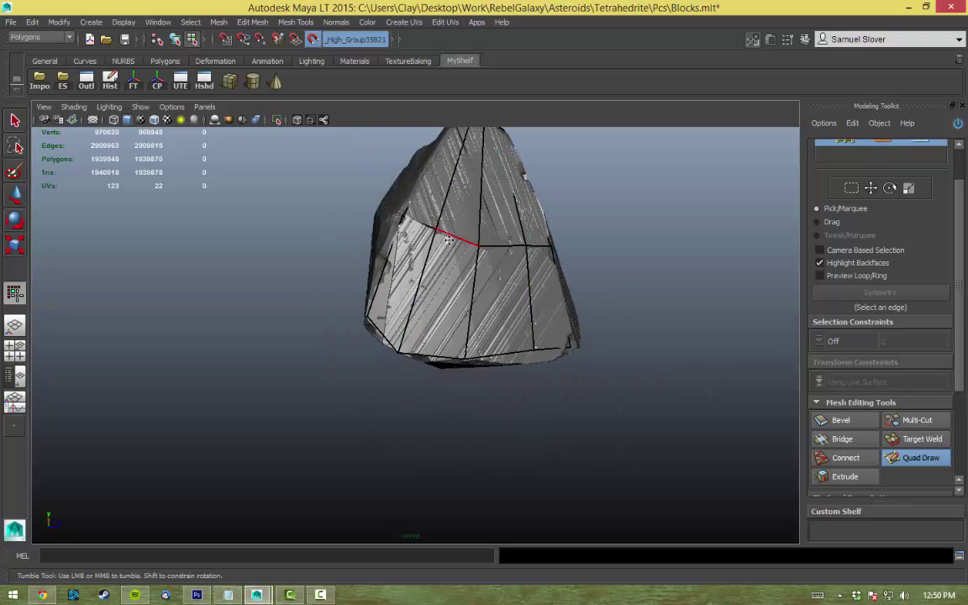
Step: Fill small Quad Draw faces over the chipped corners along the rock's upper edge, connecting to the existing columns
{"action": "left_click_drag", "start_coordinate": [632, 351], "coordinate": [635, 315], "text": "alt"}
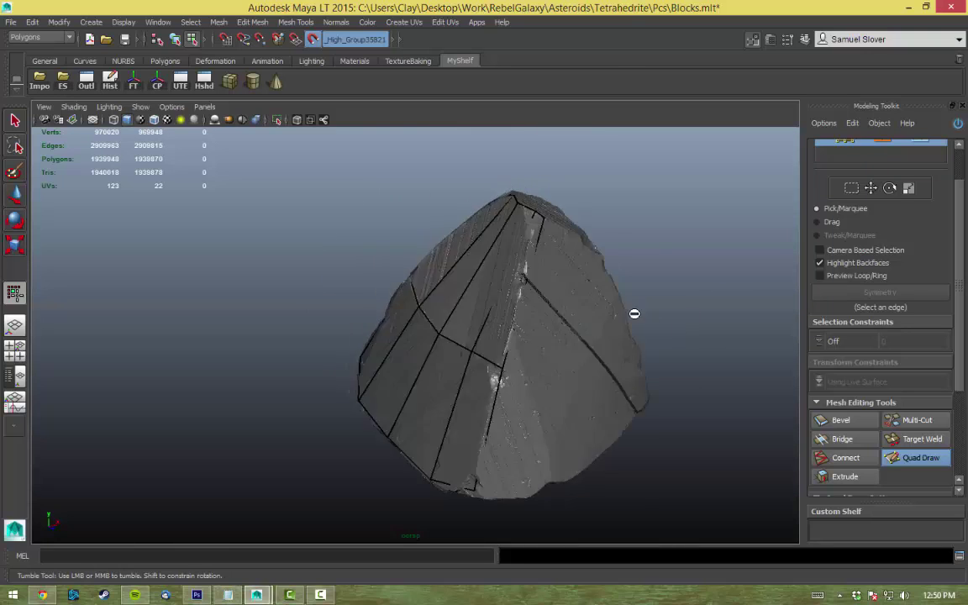
{"action": "right_click_drag", "start_coordinate": [635, 315], "coordinate": [513, 305], "text": "alt"}
{"action": "left_click_drag", "start_coordinate": [521, 311], "coordinate": [557, 293], "text": "alt"}
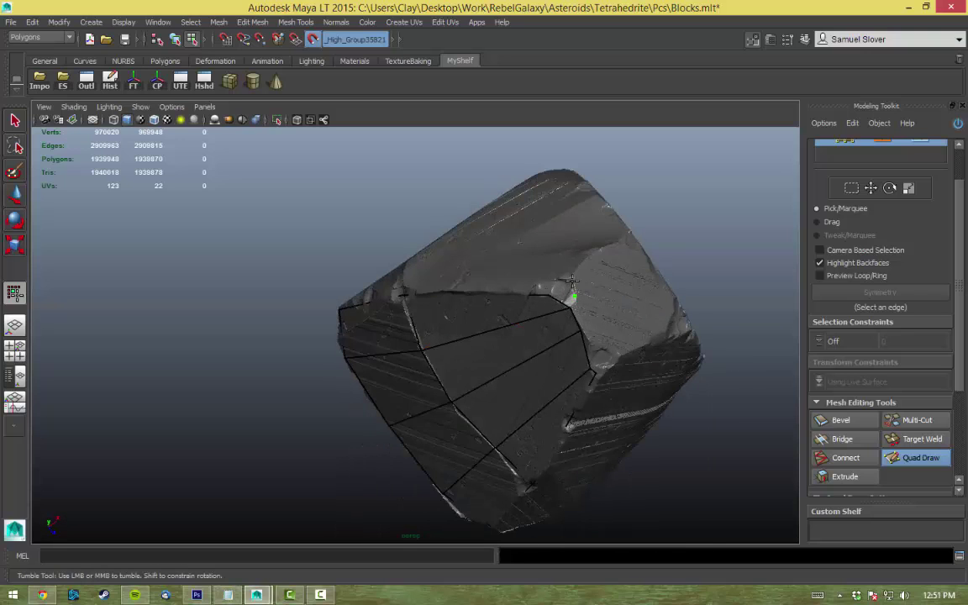
{"action": "mouse_move", "coordinate": [544, 290]}
{"action": "left_mouse_down", "text": "alt"}
{"action": "mouse_move", "coordinate": [518, 256]}
{"action": "mouse_move", "coordinate": [700, 369]}
{"action": "mouse_move", "coordinate": [611, 286]}
{"action": "left_mouse_up", "text": "alt"}
{"action": "left_click", "coordinate": [525, 252], "text": "shift"}
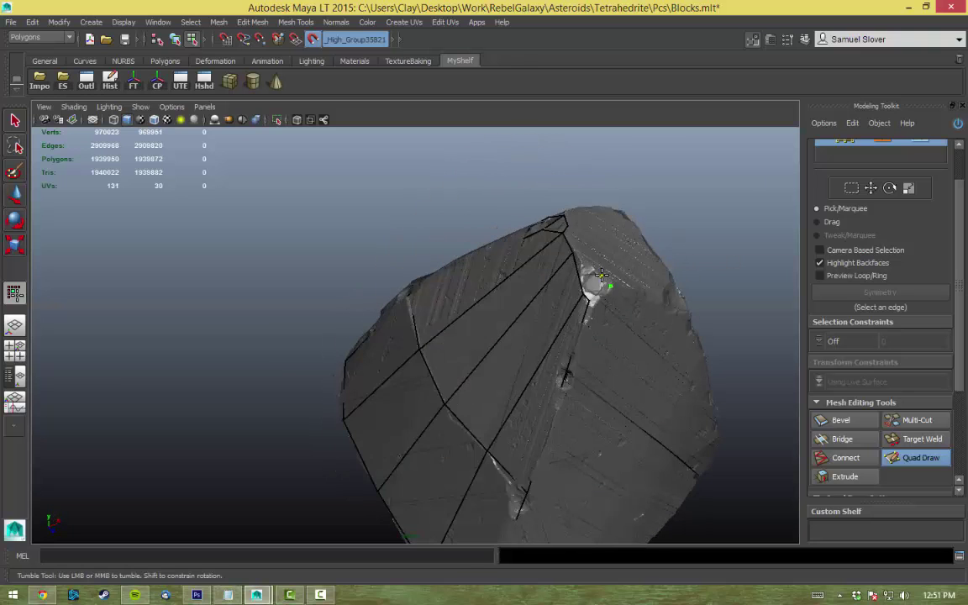
{"action": "mouse_move", "coordinate": [693, 263]}
{"action": "left_mouse_down", "text": "alt"}
{"action": "mouse_move", "coordinate": [563, 311]}
{"action": "mouse_move", "coordinate": [730, 329]}
{"action": "mouse_move", "coordinate": [674, 352]}
{"action": "mouse_move", "coordinate": [516, 344]}
{"action": "mouse_move", "coordinate": [698, 427]}
{"action": "mouse_move", "coordinate": [432, 347]}
{"action": "left_mouse_up", "text": "alt"}
{"action": "left_click", "coordinate": [570, 326], "text": "shift"}
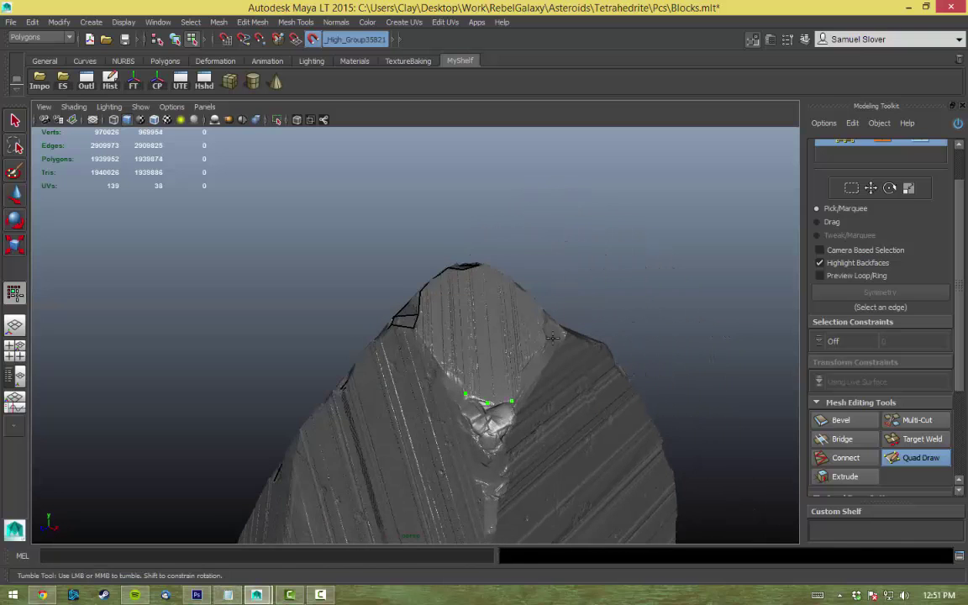
Step: Place points around the lower and far corners of the rock's top facet and fill the small bevel faces there
{"action": "mouse_move", "coordinate": [544, 310]}
{"action": "left_mouse_down", "text": "alt"}
{"action": "mouse_move", "coordinate": [698, 334]}
{"action": "mouse_move", "coordinate": [441, 356]}
{"action": "left_mouse_up", "text": "alt"}
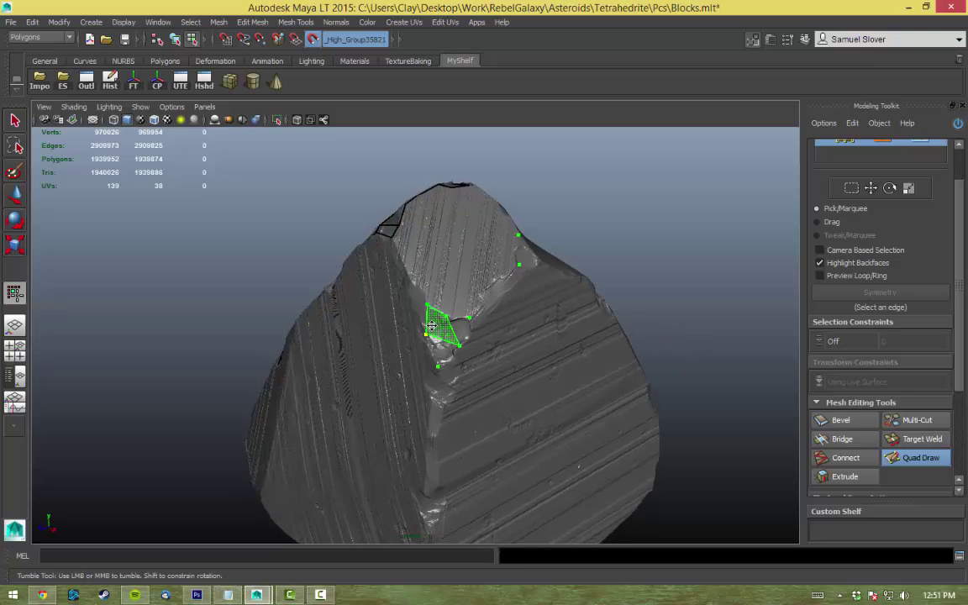
{"action": "left_click_drag", "start_coordinate": [388, 332], "coordinate": [395, 290], "text": "alt"}
{"action": "left_click", "coordinate": [423, 242], "text": "shift"}
{"action": "left_click_drag", "start_coordinate": [587, 216], "coordinate": [582, 260], "text": "alt"}
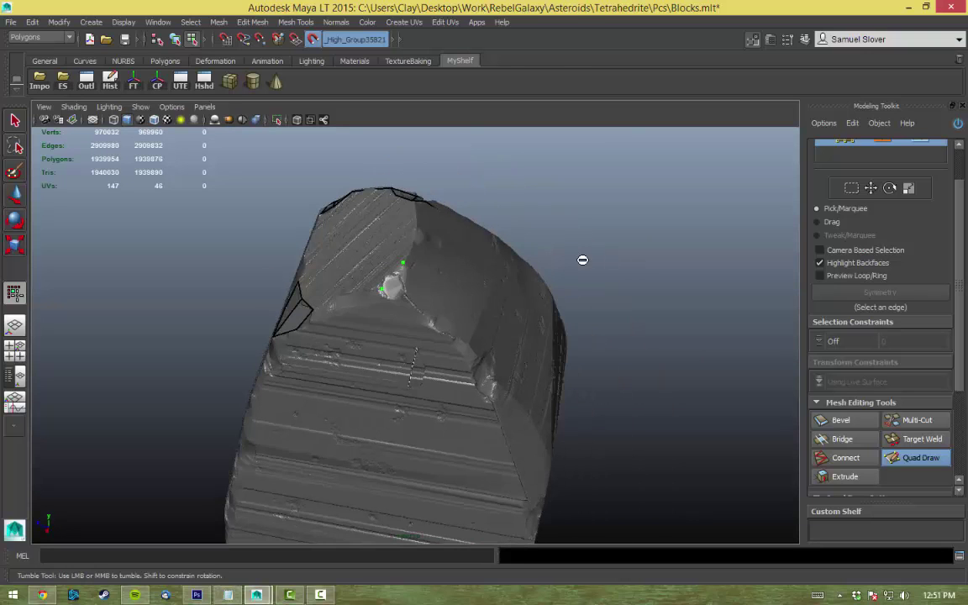
{"action": "mouse_move", "coordinate": [528, 327]}
{"action": "left_mouse_down", "text": "alt"}
{"action": "mouse_move", "coordinate": [403, 285]}
{"action": "mouse_move", "coordinate": [567, 292]}
{"action": "mouse_move", "coordinate": [612, 359]}
{"action": "mouse_move", "coordinate": [454, 328]}
{"action": "mouse_move", "coordinate": [657, 253]}
{"action": "mouse_move", "coordinate": [485, 368]}
{"action": "left_mouse_up", "text": "alt"}
{"action": "left_click", "coordinate": [416, 282], "text": "shift"}
{"action": "left_click", "coordinate": [464, 327], "text": "shift"}
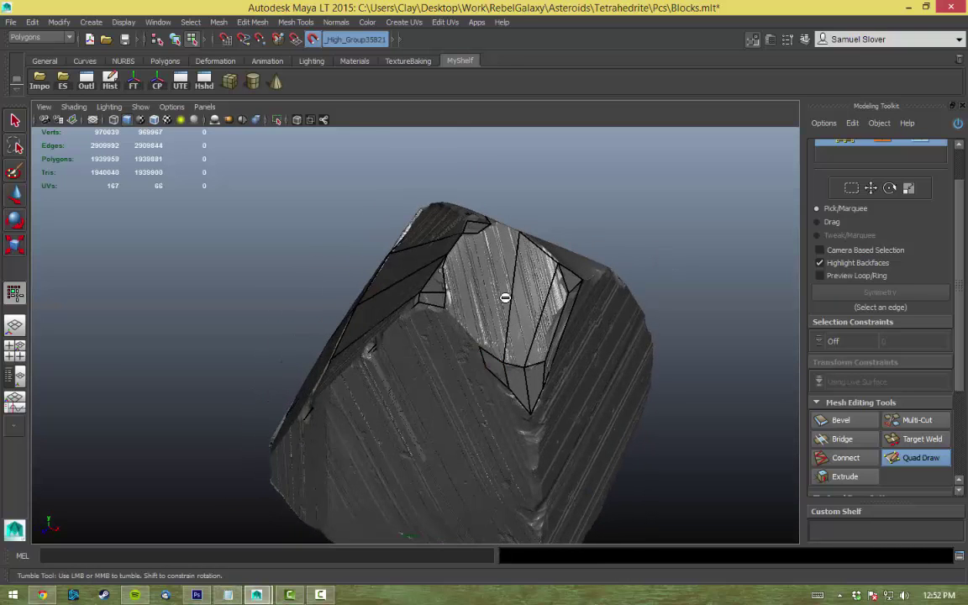
Step: Fill the rest of the top facet with Quad Draw faces that join the surrounding corner faces
{"action": "mouse_move", "coordinate": [505, 297]}
{"action": "left_mouse_down", "text": "alt"}
{"action": "mouse_move", "coordinate": [492, 375]}
{"action": "mouse_move", "coordinate": [505, 282]}
{"action": "left_mouse_up", "text": "alt"}
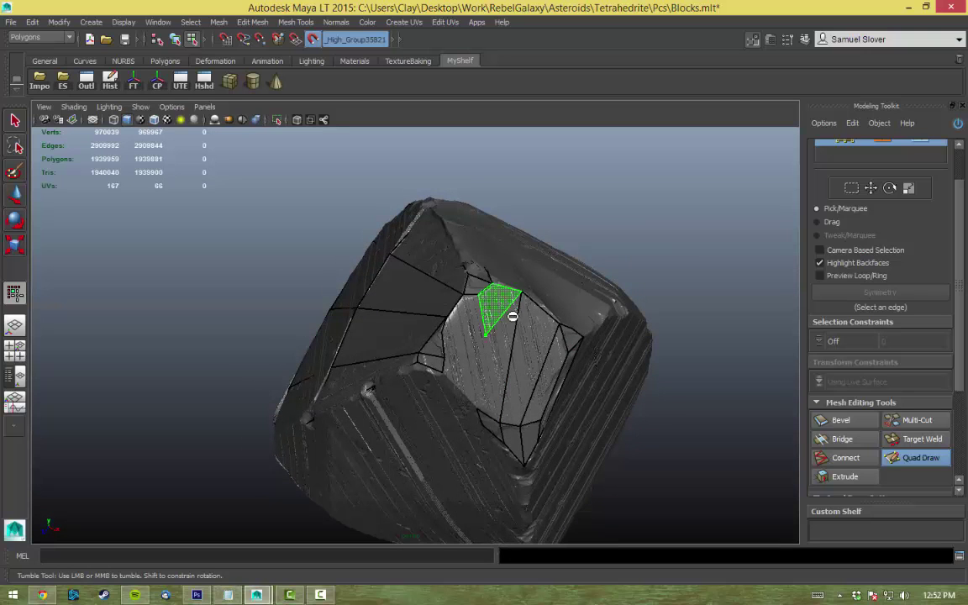
{"action": "mouse_move", "coordinate": [513, 319]}
{"action": "left_mouse_down", "text": "alt"}
{"action": "mouse_move", "coordinate": [659, 415]}
{"action": "mouse_move", "coordinate": [551, 316]}
{"action": "left_mouse_up", "text": "alt"}
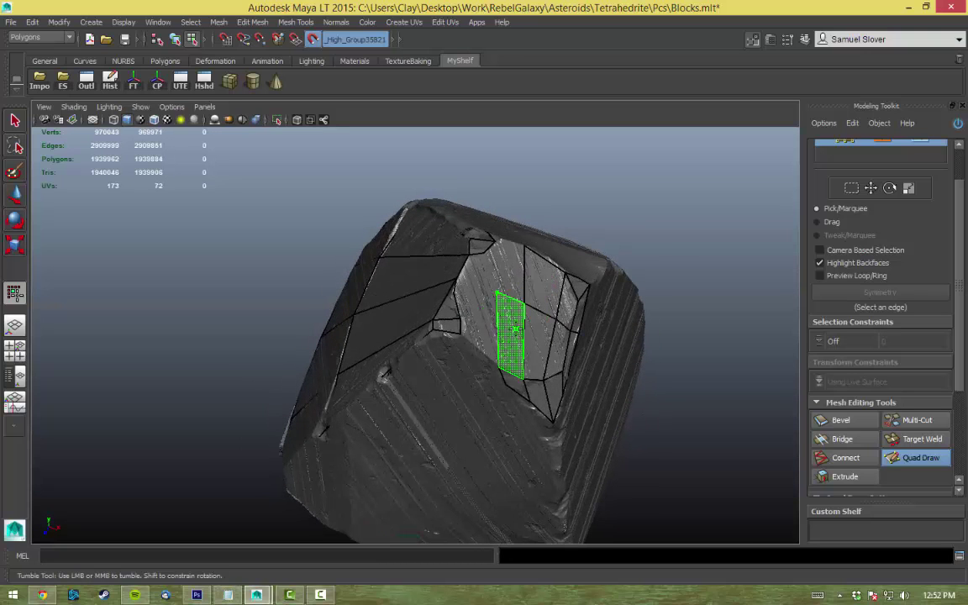
{"action": "left_click", "coordinate": [516, 330], "text": "shift"}
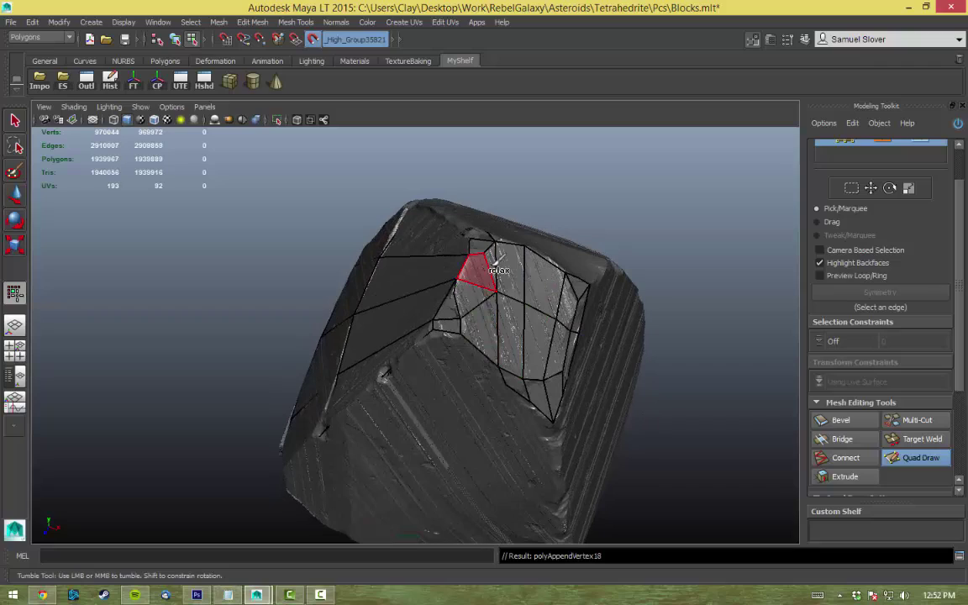
{"action": "left_click_drag", "start_coordinate": [712, 471], "coordinate": [725, 452], "text": "alt"}
{"action": "left_click", "coordinate": [467, 257], "text": "shift"}
Step: Extend the mesh from the top facet down the diagonally striated side to the base and across to the neighbouring ridge
{"action": "mouse_move", "coordinate": [638, 339]}
{"action": "left_mouse_down", "text": "alt"}
{"action": "mouse_move", "coordinate": [707, 374]}
{"action": "mouse_move", "coordinate": [676, 390]}
{"action": "mouse_move", "coordinate": [499, 337]}
{"action": "left_mouse_up", "text": "alt"}
{"action": "middle_click_drag", "start_coordinate": [498, 337], "coordinate": [627, 385], "text": "alt"}
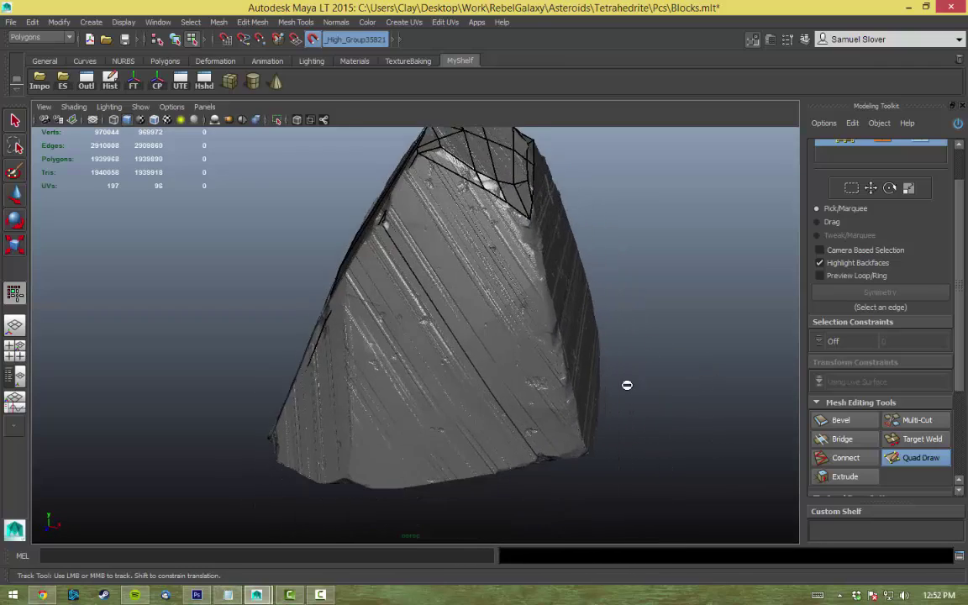
{"action": "left_click_drag", "start_coordinate": [582, 449], "coordinate": [386, 453], "text": "alt"}
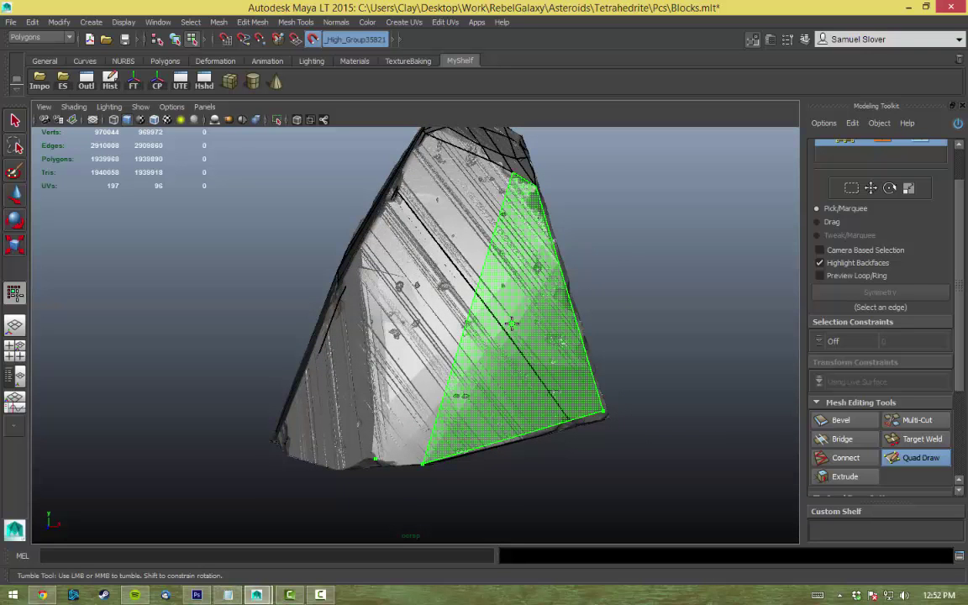
{"action": "left_click", "coordinate": [446, 286], "text": "shift"}
{"action": "mouse_move", "coordinate": [428, 220]}
{"action": "left_mouse_down", "text": "alt"}
{"action": "mouse_move", "coordinate": [303, 268]}
{"action": "mouse_move", "coordinate": [421, 324]}
{"action": "left_mouse_up", "text": "alt"}
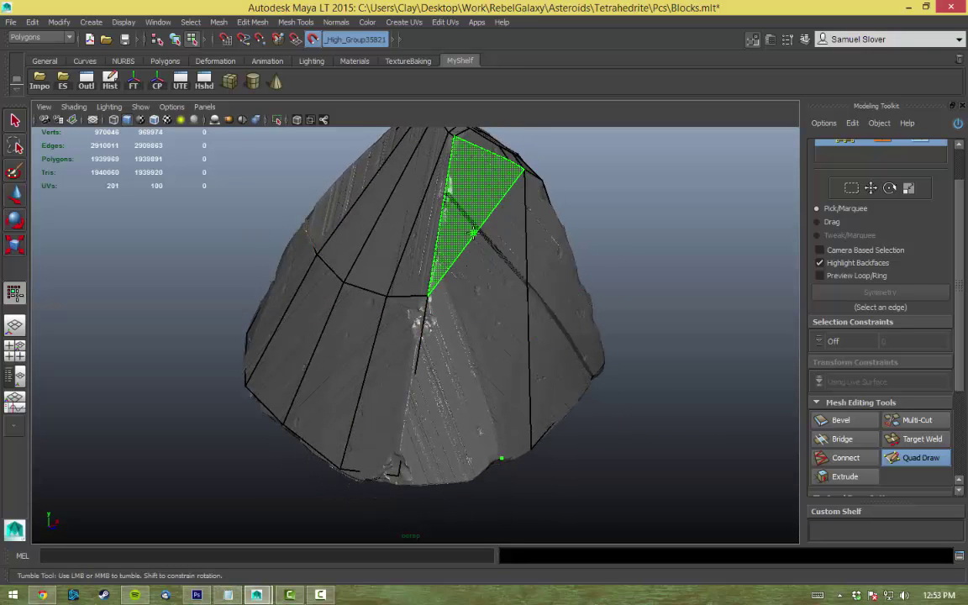
{"action": "left_click", "coordinate": [474, 233], "text": "shift"}
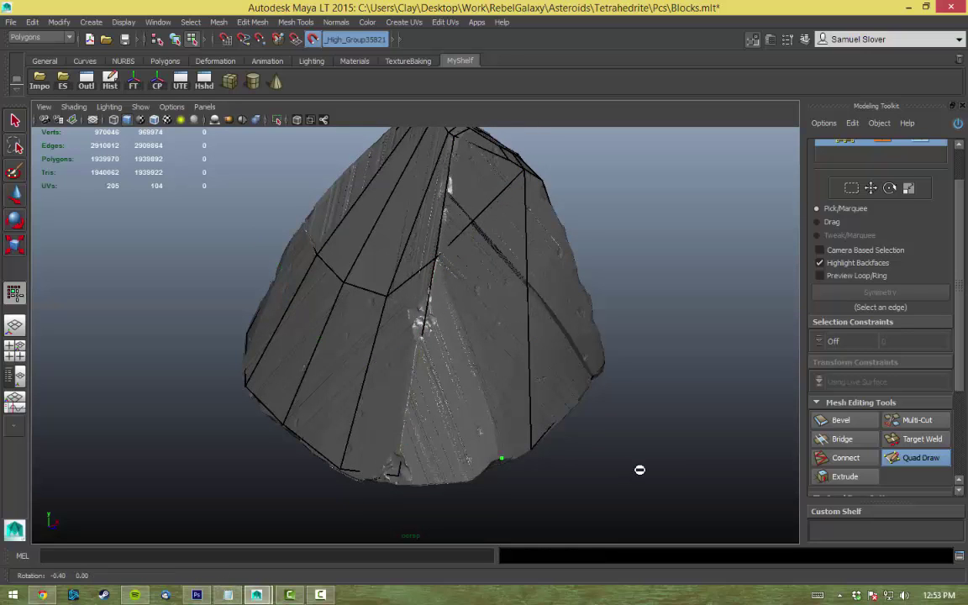
Step: Use Multi-Cut to split the face beside the ridge with an edge running to the chipped spot
{"action": "left_click_drag", "start_coordinate": [639, 470], "coordinate": [538, 395], "text": "alt"}
{"action": "key", "text": "ctrl+shift+x"}
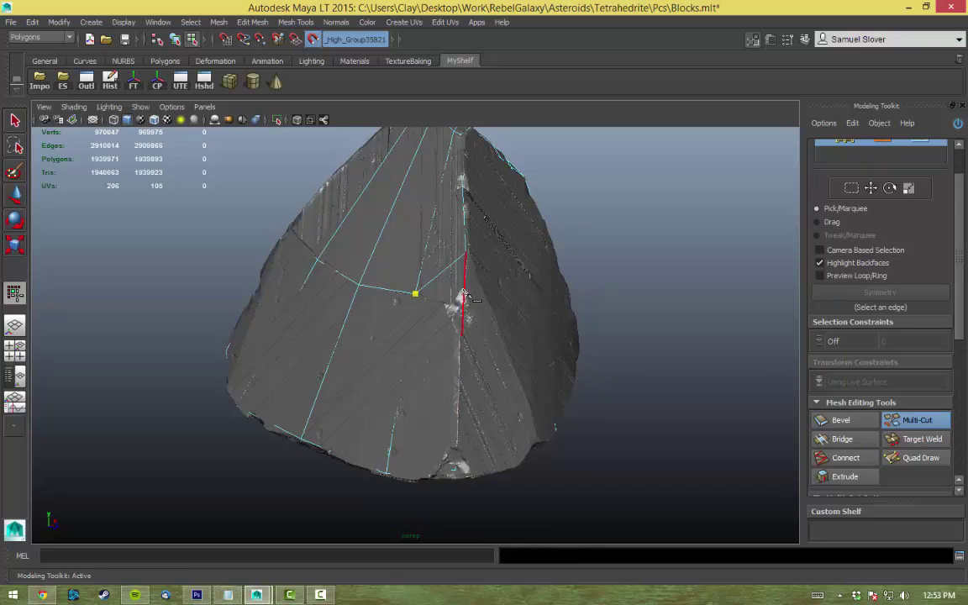
{"action": "left_click", "coordinate": [465, 296]}
{"action": "left_click_drag", "start_coordinate": [464, 296], "coordinate": [448, 346], "text": "alt"}
{"action": "left_click_drag", "start_coordinate": [529, 379], "coordinate": [752, 428], "text": "alt"}
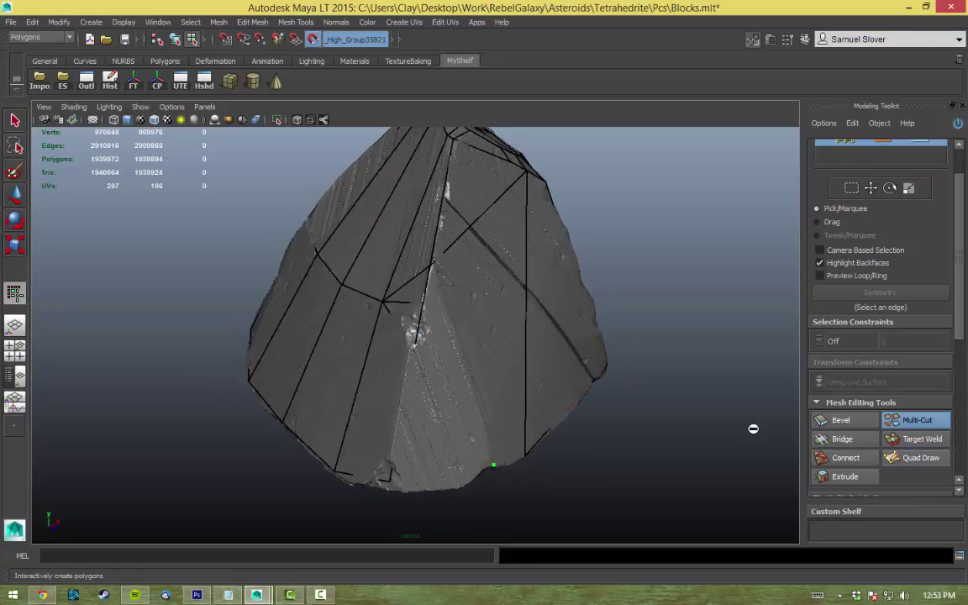
Step: Return to Quad Draw and fill faces over the ridge chip and down the narrow facet to the base
{"action": "left_click", "coordinate": [922, 457]}
{"action": "mouse_move", "coordinate": [458, 277]}
{"action": "left_mouse_down", "text": "alt"}
{"action": "mouse_move", "coordinate": [670, 360]}
{"action": "mouse_move", "coordinate": [646, 355]}
{"action": "mouse_move", "coordinate": [700, 344]}
{"action": "mouse_move", "coordinate": [411, 297]}
{"action": "mouse_move", "coordinate": [395, 309]}
{"action": "mouse_move", "coordinate": [463, 324]}
{"action": "left_mouse_up", "text": "alt"}
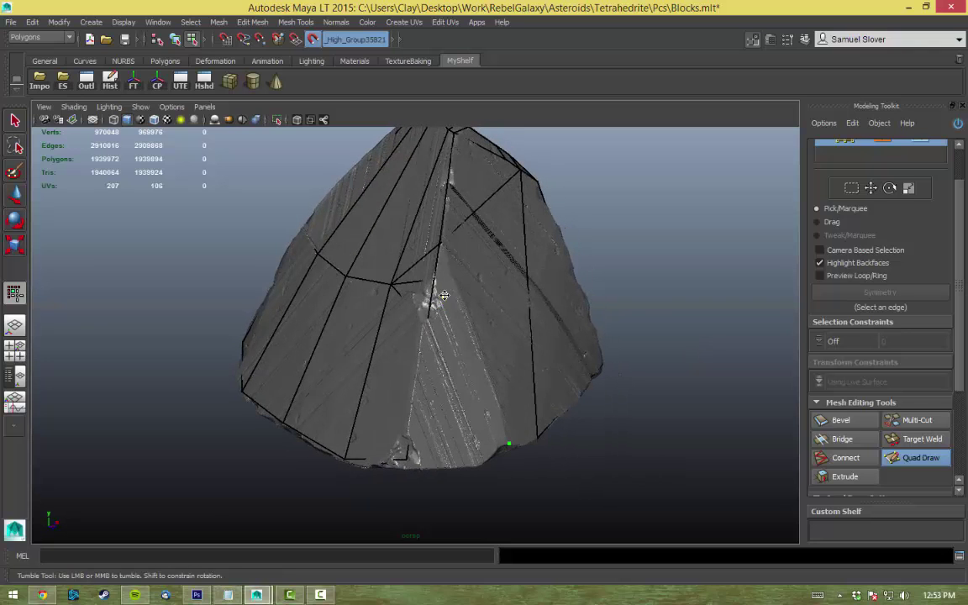
{"action": "left_click_drag", "start_coordinate": [667, 391], "coordinate": [427, 317], "text": "alt"}
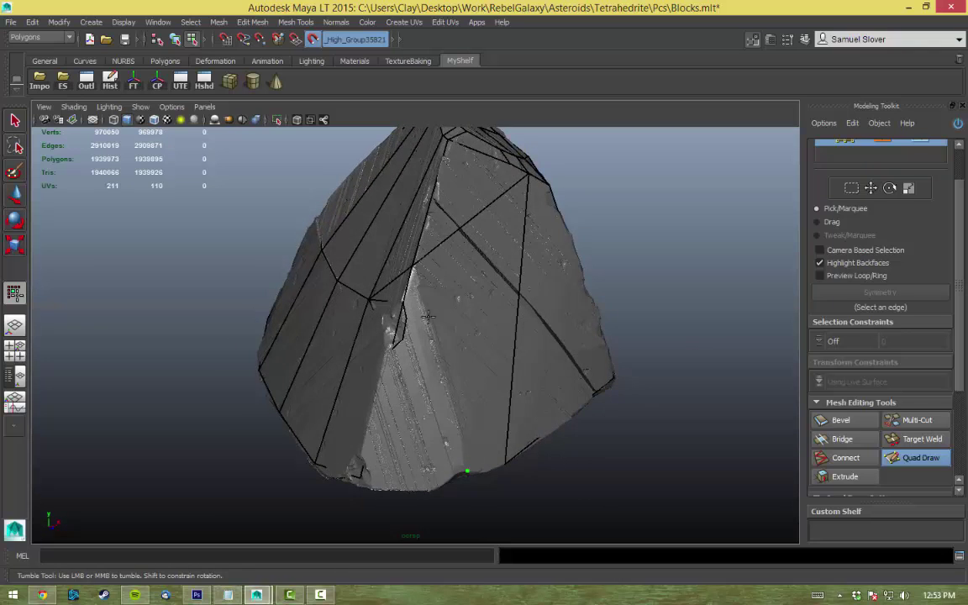
{"action": "middle_click_drag", "start_coordinate": [656, 517], "coordinate": [664, 428], "text": "alt"}
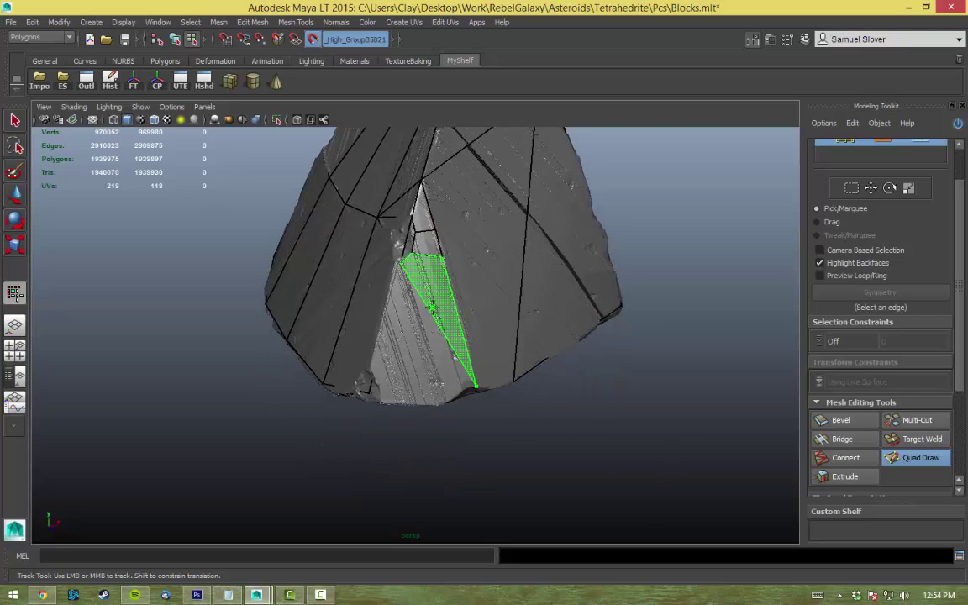
{"action": "left_click_drag", "start_coordinate": [412, 332], "coordinate": [448, 374], "text": "alt"}
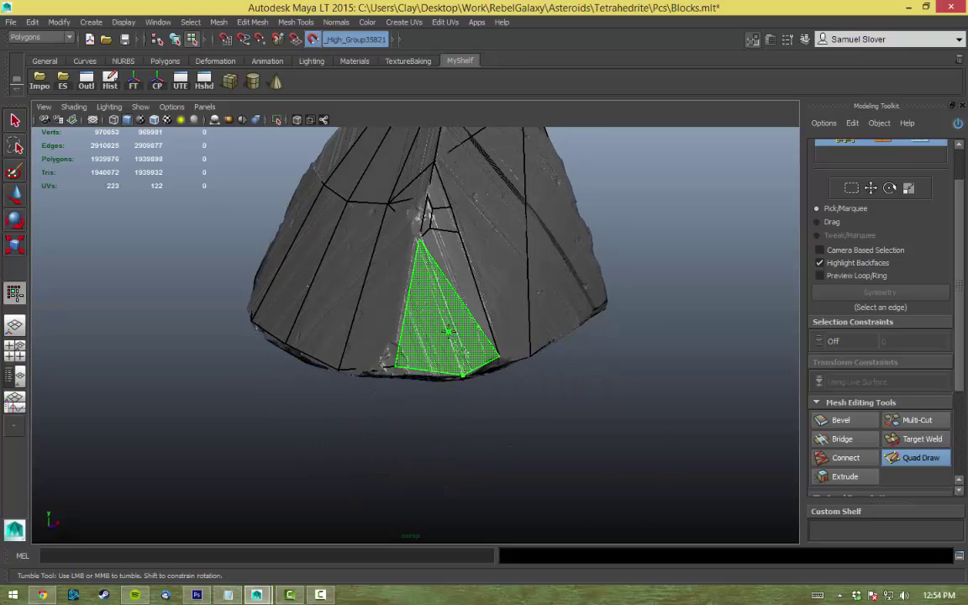
{"action": "left_click", "coordinate": [449, 332], "text": "shift"}
{"action": "mouse_move", "coordinate": [448, 332]}
{"action": "left_mouse_down", "text": "alt"}
{"action": "mouse_move", "coordinate": [583, 428]}
{"action": "mouse_move", "coordinate": [493, 413]}
{"action": "left_mouse_up", "text": "alt"}
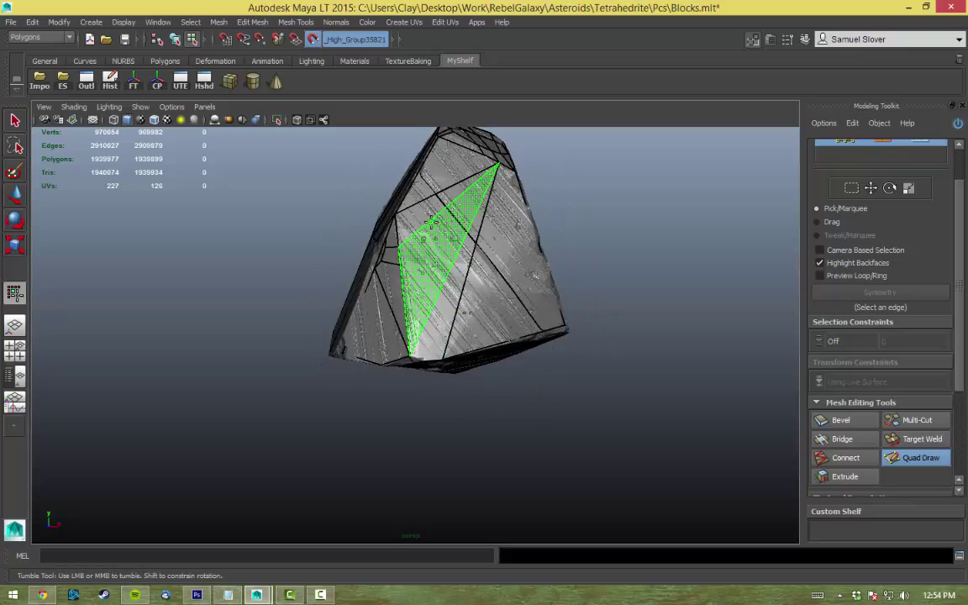
Step: Close the remaining gap on the diagonally striated side and fill the first column of the adjacent horizontally striated side
{"action": "left_click_drag", "start_coordinate": [494, 211], "coordinate": [480, 360]}
{"action": "left_click_drag", "start_coordinate": [446, 314], "coordinate": [579, 369]}
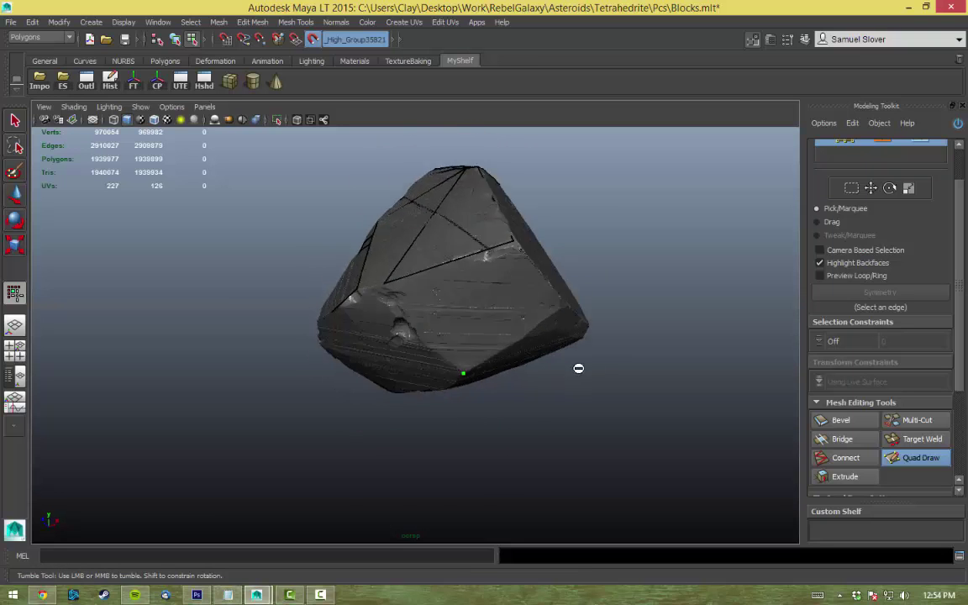
{"action": "left_click_drag", "start_coordinate": [624, 274], "coordinate": [648, 353]}
{"action": "left_click", "coordinate": [479, 314], "text": "ctrl"}
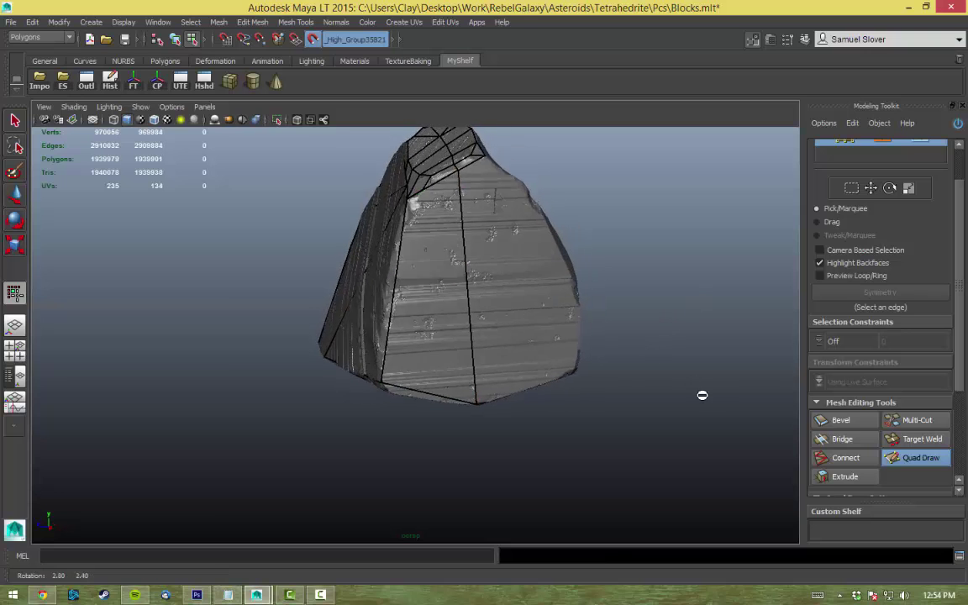
Step: Place Quad Draw points along the far edge of the horizontally striated side, from the base up toward the top facet
{"action": "left_click_drag", "start_coordinate": [446, 364], "coordinate": [505, 327], "text": "alt"}
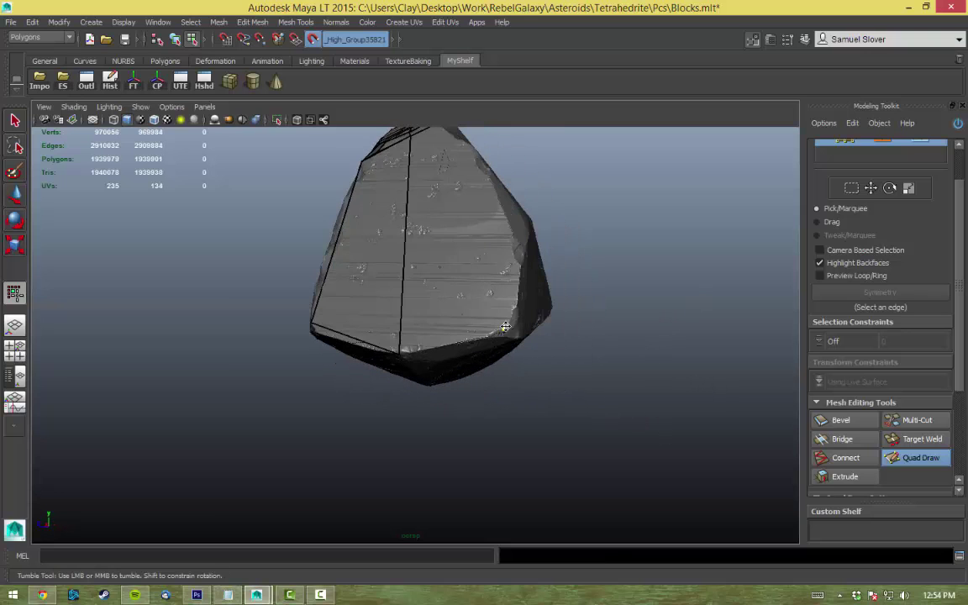
{"action": "left_click_drag", "start_coordinate": [512, 232], "coordinate": [504, 213], "text": "alt"}
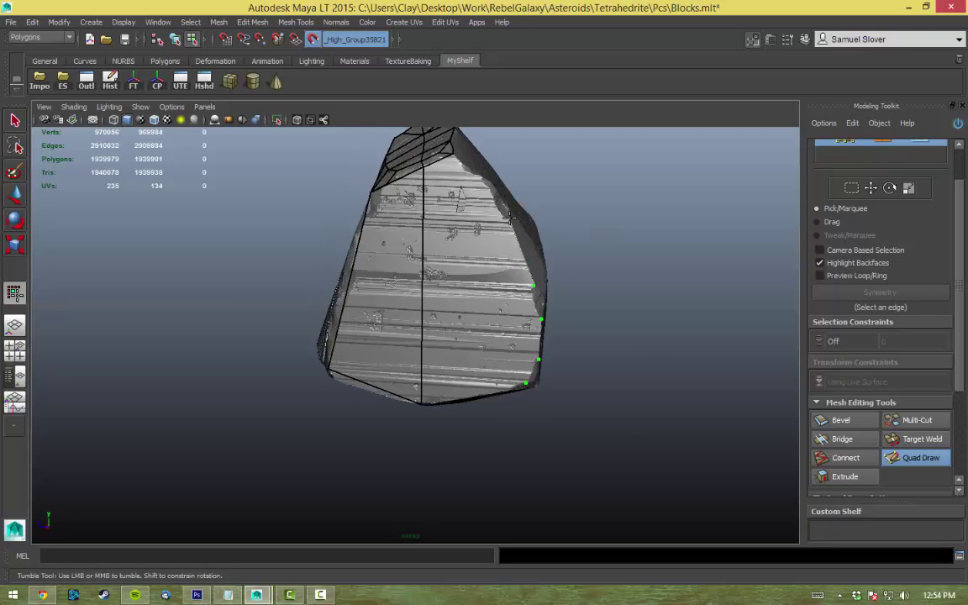
{"action": "right_click_drag", "start_coordinate": [443, 168], "coordinate": [657, 235], "text": "alt"}
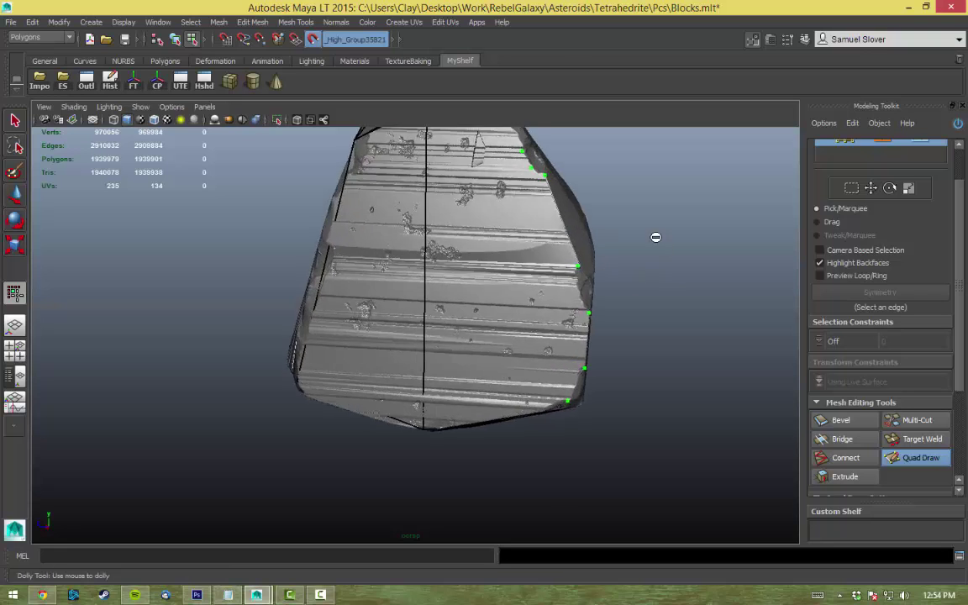
{"action": "left_click_drag", "start_coordinate": [657, 235], "coordinate": [446, 324], "text": "alt"}
{"action": "left_click_drag", "start_coordinate": [677, 322], "coordinate": [655, 336], "text": "alt"}
{"action": "left_click", "coordinate": [914, 421]}
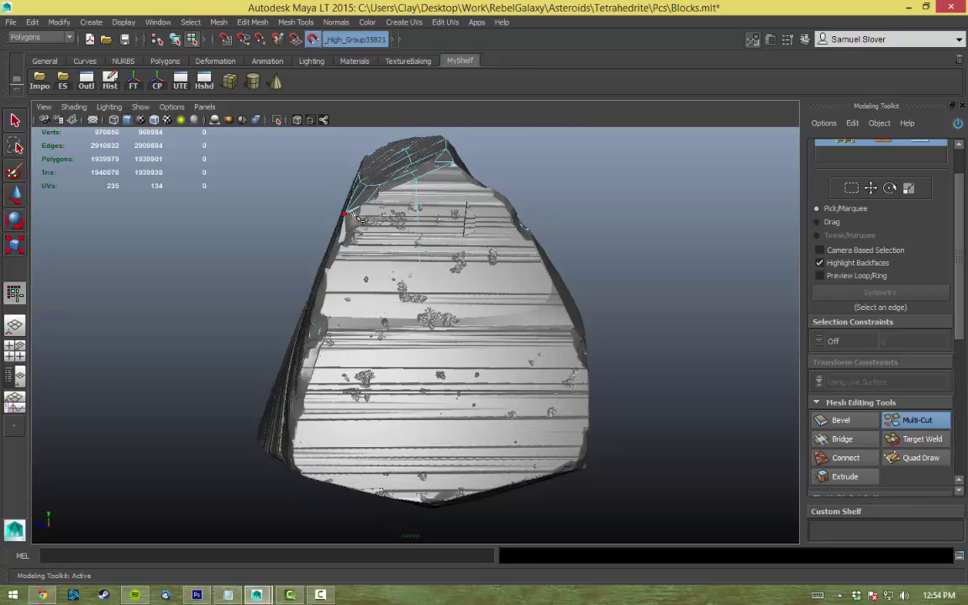
Step: Place Quad Draw points around the underside facets and fill the first faces connecting them to the base edge
{"action": "mouse_move", "coordinate": [638, 411]}
{"action": "left_mouse_down", "text": "alt"}
{"action": "mouse_move", "coordinate": [612, 363]}
{"action": "mouse_move", "coordinate": [572, 330]}
{"action": "mouse_move", "coordinate": [585, 294]}
{"action": "mouse_move", "coordinate": [419, 348]}
{"action": "left_mouse_up", "text": "alt"}
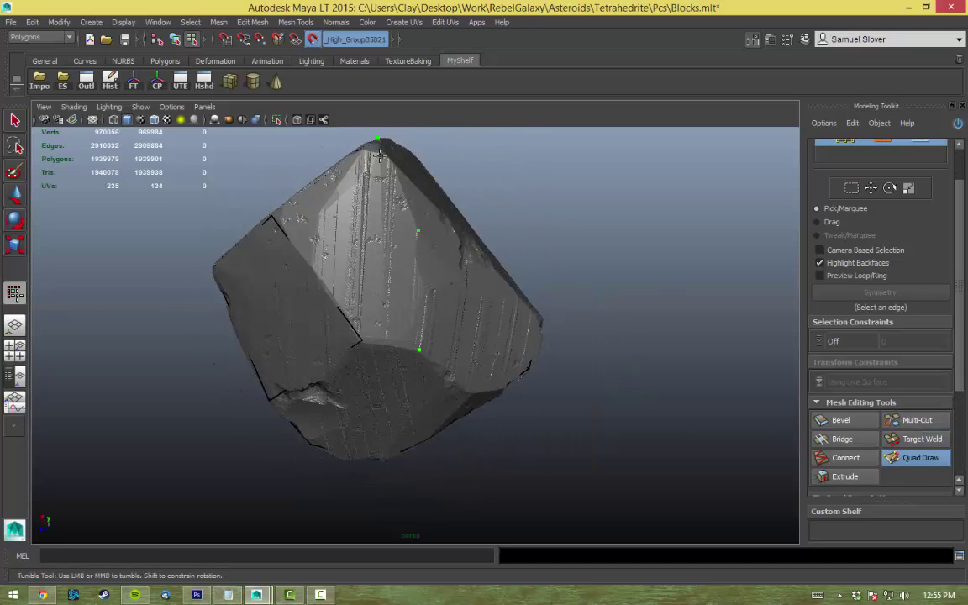
{"action": "left_click_drag", "start_coordinate": [317, 216], "coordinate": [334, 199], "text": "alt"}
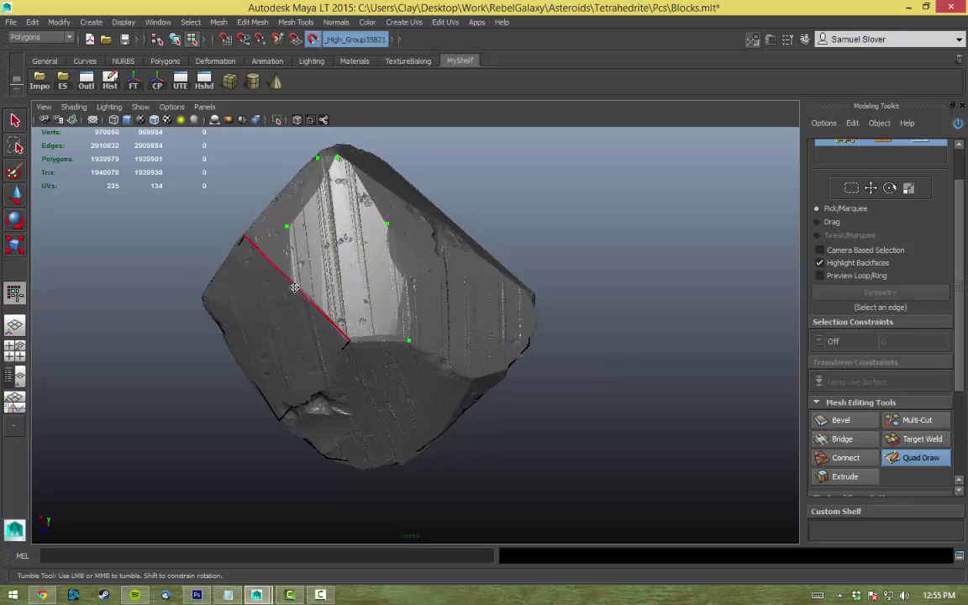
{"action": "left_click_drag", "start_coordinate": [294, 288], "coordinate": [434, 256], "text": "alt"}
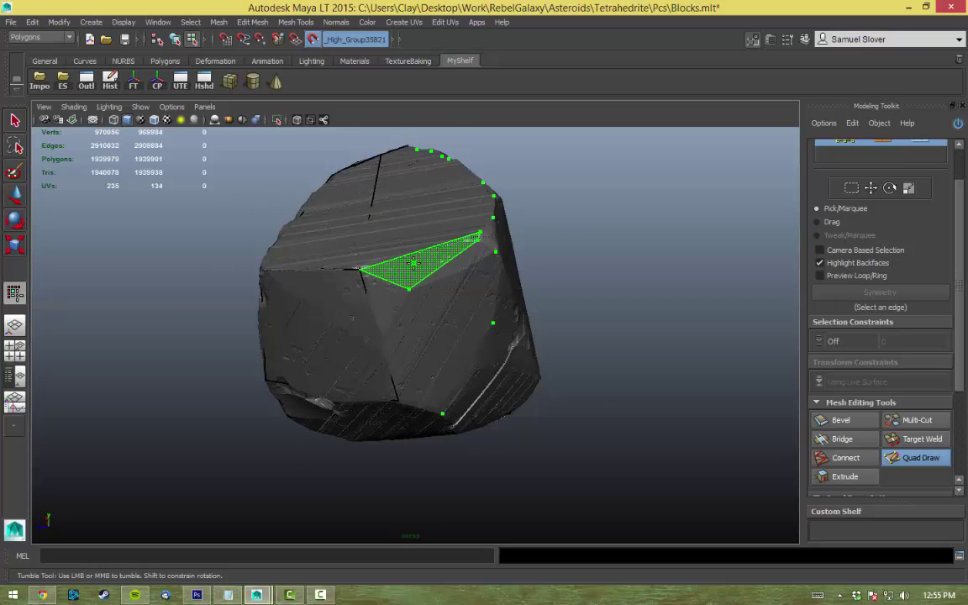
{"action": "left_click", "coordinate": [413, 263], "text": "shift"}
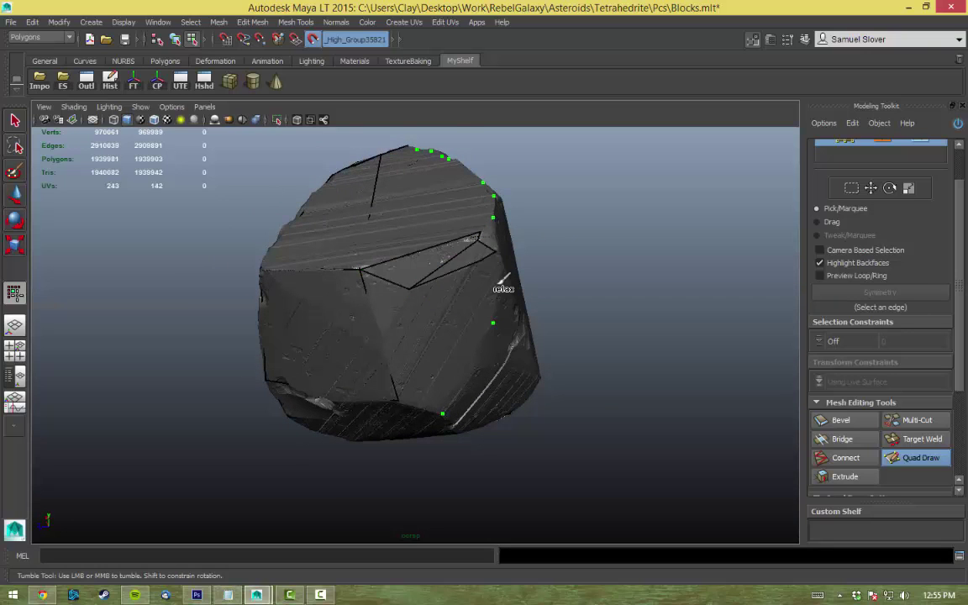
{"action": "mouse_move", "coordinate": [503, 279]}
{"action": "left_mouse_down", "text": "alt"}
{"action": "mouse_move", "coordinate": [443, 227]}
{"action": "mouse_move", "coordinate": [625, 296]}
{"action": "mouse_move", "coordinate": [432, 238]}
{"action": "mouse_move", "coordinate": [375, 240]}
{"action": "left_mouse_up", "text": "alt"}
{"action": "left_click", "coordinate": [443, 227], "text": "shift"}
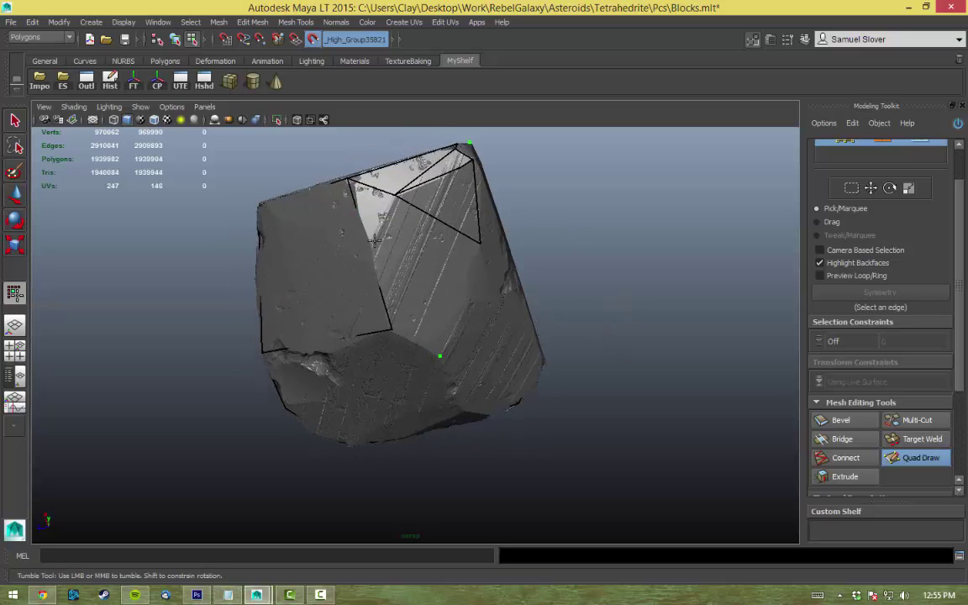
Step: Split the underside quad with Multi-Cut across its open edge, and fill the adjoining gap with Quad Draw faces
{"action": "left_click", "coordinate": [919, 422]}
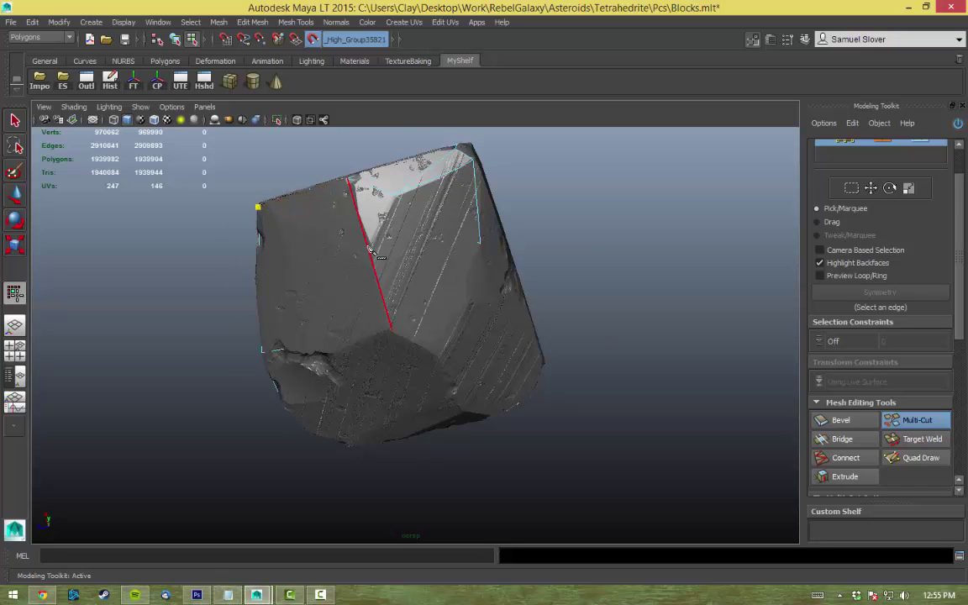
{"action": "left_click", "coordinate": [921, 457]}
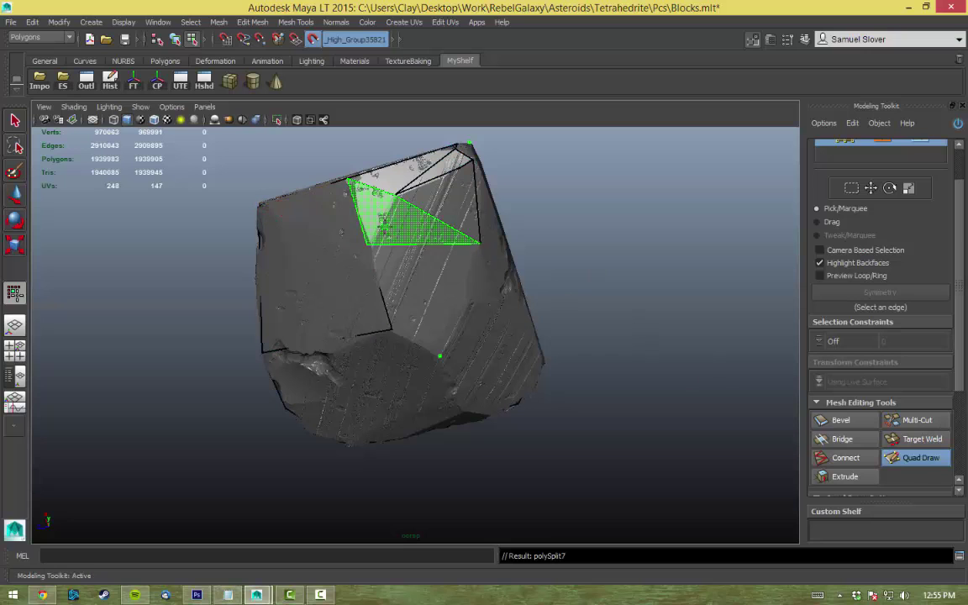
{"action": "left_click", "coordinate": [420, 277], "text": "shift"}
{"action": "left_click_drag", "start_coordinate": [420, 277], "coordinate": [441, 270], "text": "alt"}
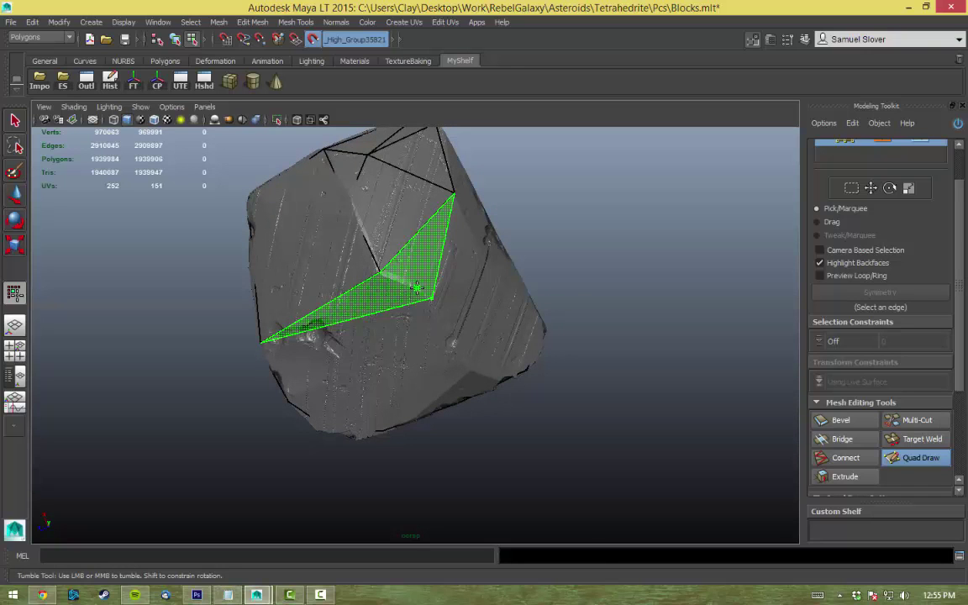
Step: Fill the underside gap beside the existing faces with a Quad Draw face and split it with Multi-Cut
{"action": "left_click", "coordinate": [417, 289], "text": "shift"}
{"action": "left_click", "coordinate": [919, 420]}
{"action": "mouse_move", "coordinate": [431, 321]}
{"action": "left_mouse_down", "text": "alt"}
{"action": "mouse_move", "coordinate": [470, 319]}
{"action": "mouse_move", "coordinate": [741, 393]}
{"action": "mouse_move", "coordinate": [579, 348]}
{"action": "mouse_move", "coordinate": [383, 365]}
{"action": "left_mouse_up", "text": "alt"}
{"action": "left_click", "coordinate": [920, 457]}
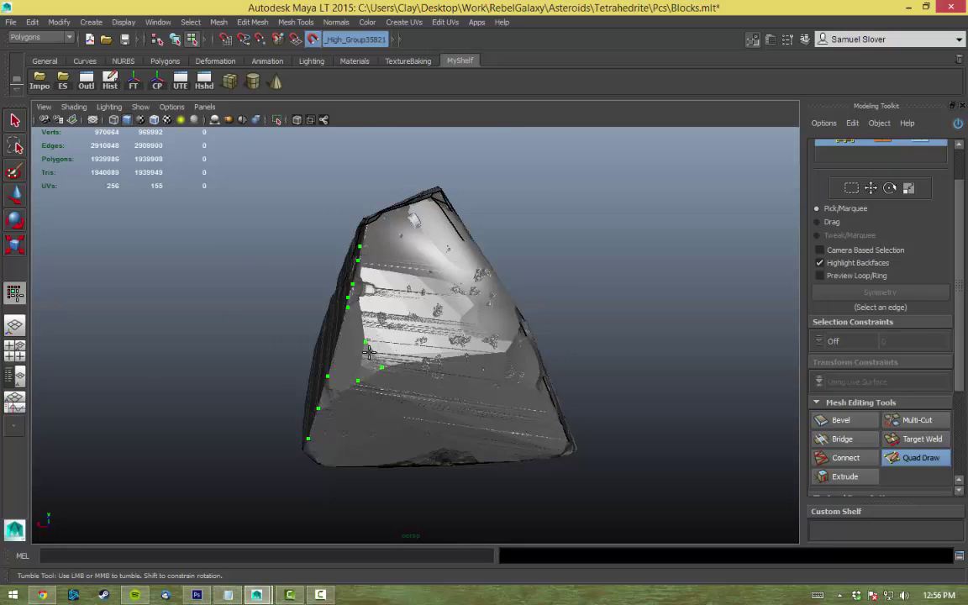
Step: Review the Quad Draw options, including the Extend modes and the Soft Selection settings
{"action": "left_click_drag", "start_coordinate": [959, 282], "coordinate": [967, 375]}
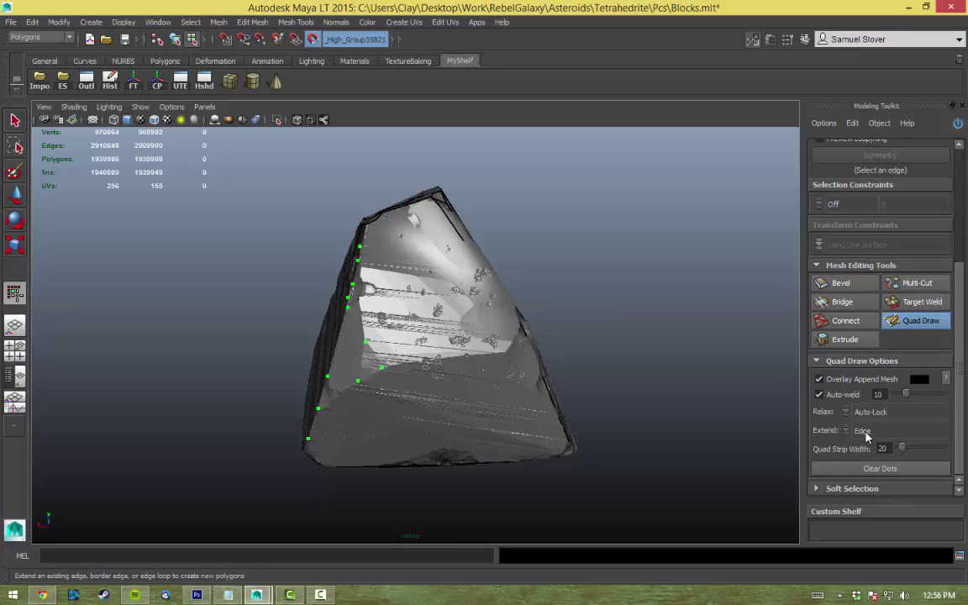
{"action": "left_click", "coordinate": [829, 489]}
{"action": "scroll", "coordinate": [844, 395], "scroll_direction": "up", "scroll_amount": 2}
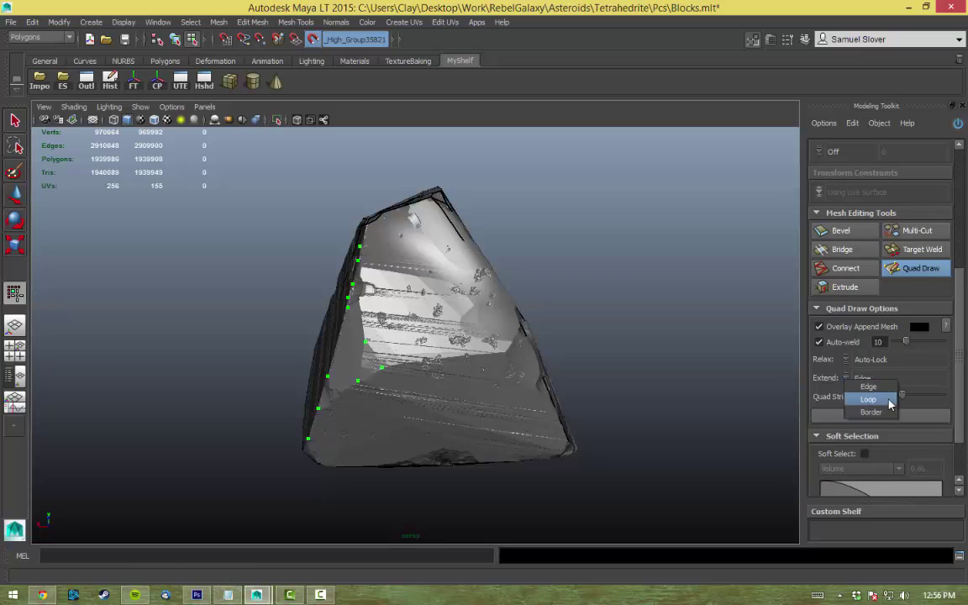
{"action": "scroll", "coordinate": [954, 361], "scroll_direction": "up", "scroll_amount": 2}
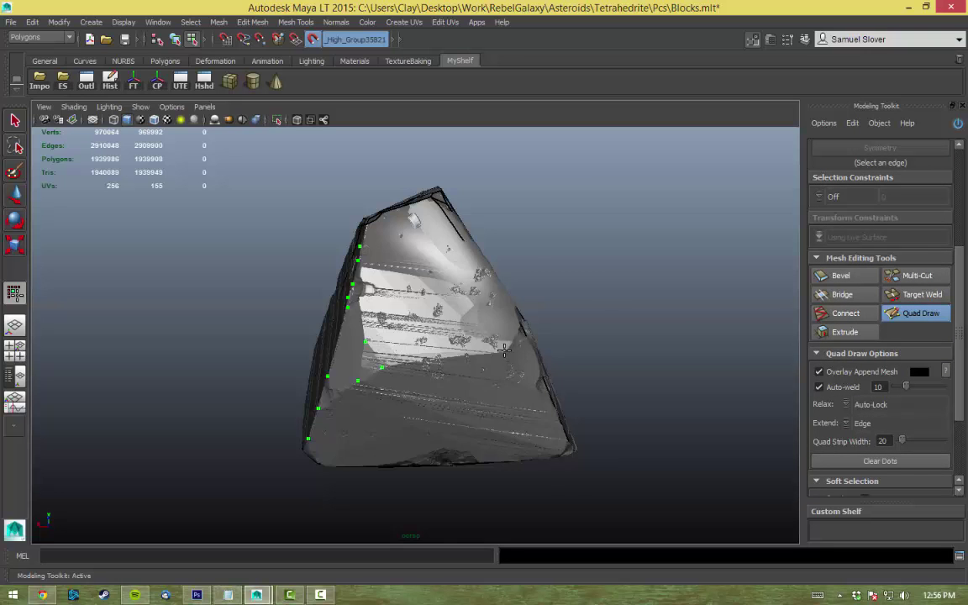
Step: Place a Quad Draw point on the horizontally striated side's far ridge and fill the faces below it, continuing around the chipped spot
{"action": "left_click_drag", "start_coordinate": [505, 349], "coordinate": [590, 309], "text": "alt"}
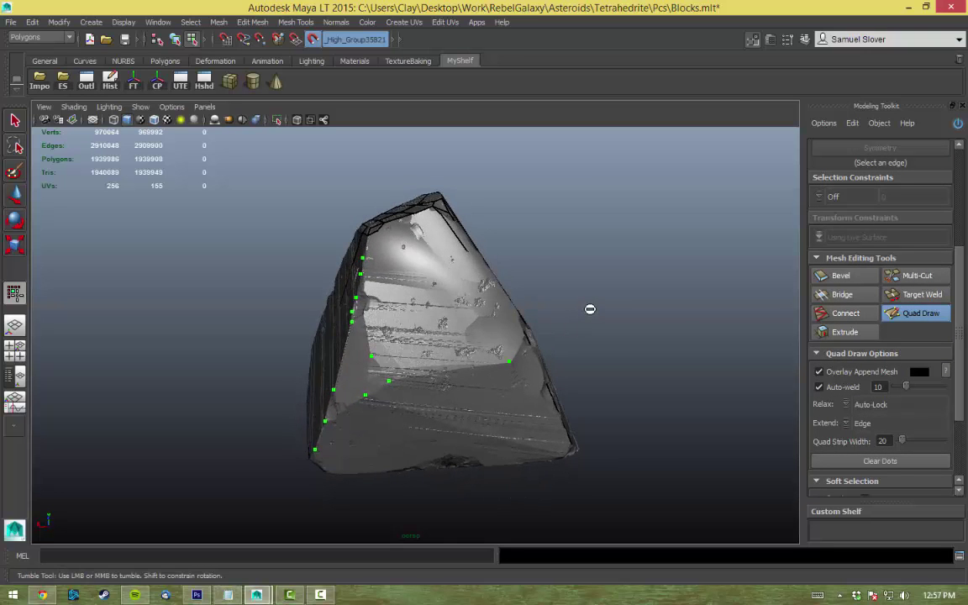
{"action": "left_click_drag", "start_coordinate": [542, 286], "coordinate": [602, 319], "text": "alt"}
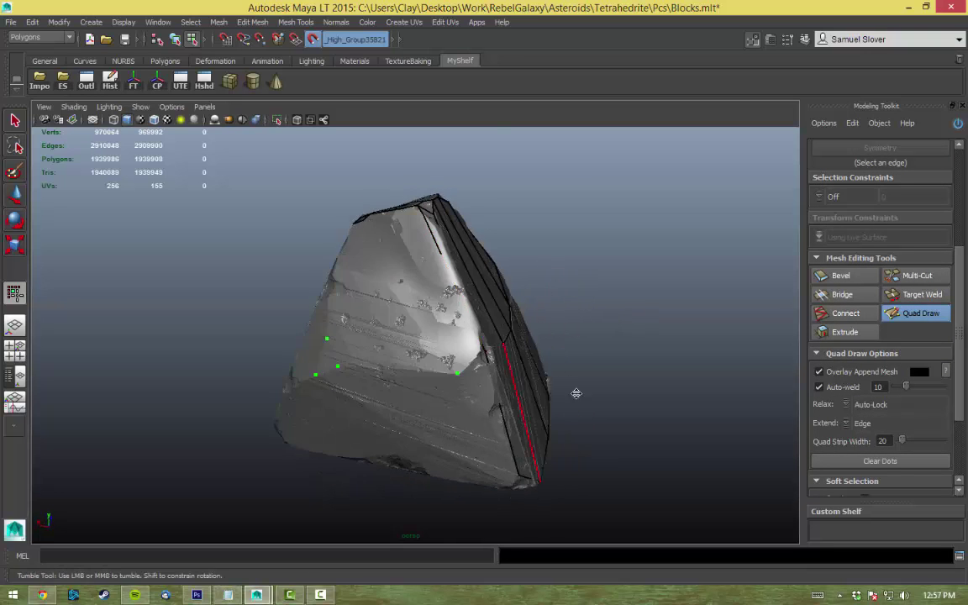
{"action": "mouse_move", "coordinate": [576, 393]}
{"action": "left_mouse_down", "text": "alt"}
{"action": "mouse_move", "coordinate": [662, 385]}
{"action": "mouse_move", "coordinate": [441, 347]}
{"action": "mouse_move", "coordinate": [444, 303]}
{"action": "mouse_move", "coordinate": [733, 381]}
{"action": "mouse_move", "coordinate": [494, 330]}
{"action": "left_mouse_up", "text": "alt"}
{"action": "left_click", "coordinate": [443, 303], "text": "shift"}
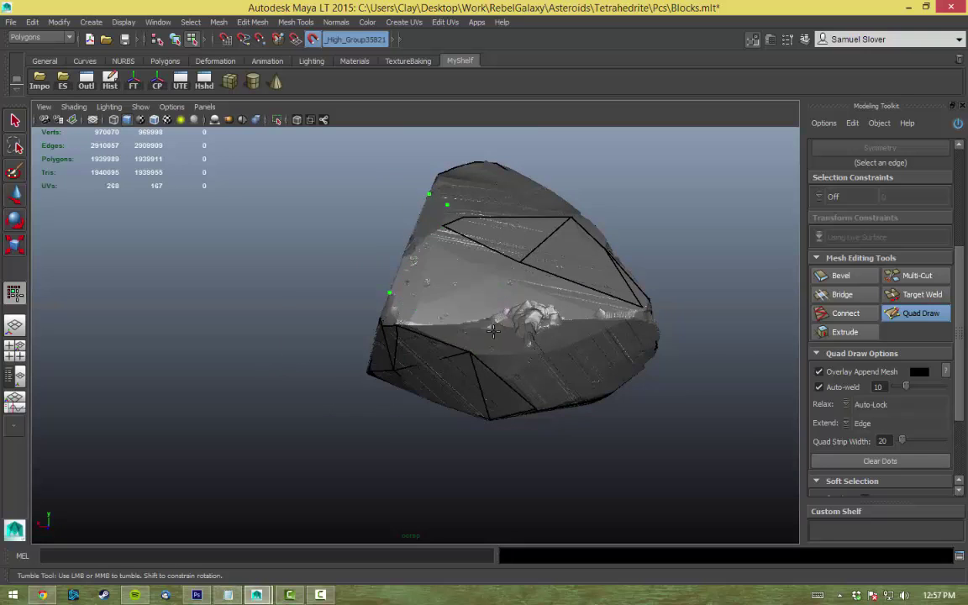
{"action": "left_click", "coordinate": [476, 323], "text": "shift"}
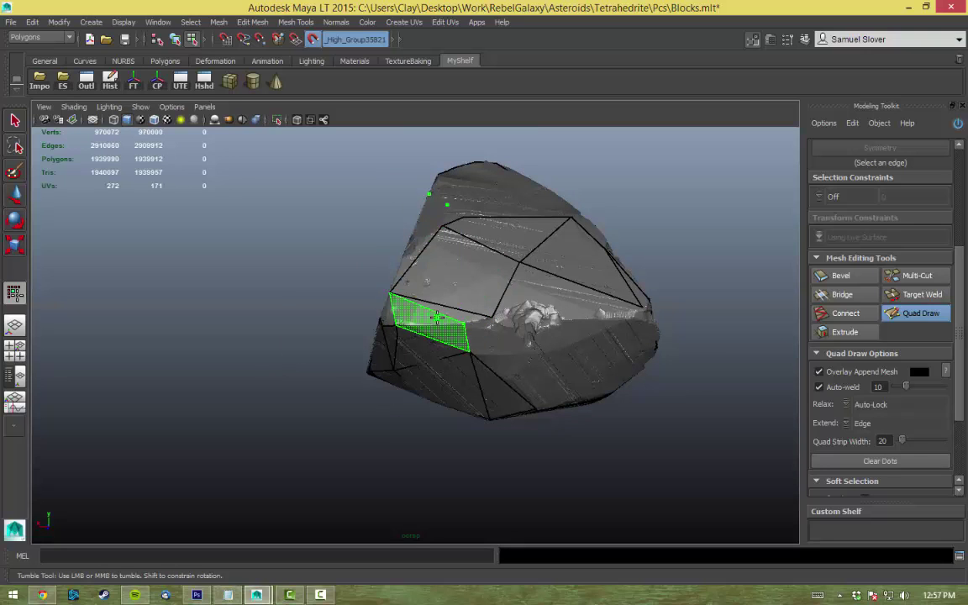
{"action": "left_click", "coordinate": [444, 314], "text": "shift"}
{"action": "left_click_drag", "start_coordinate": [443, 313], "coordinate": [713, 370], "text": "alt"}
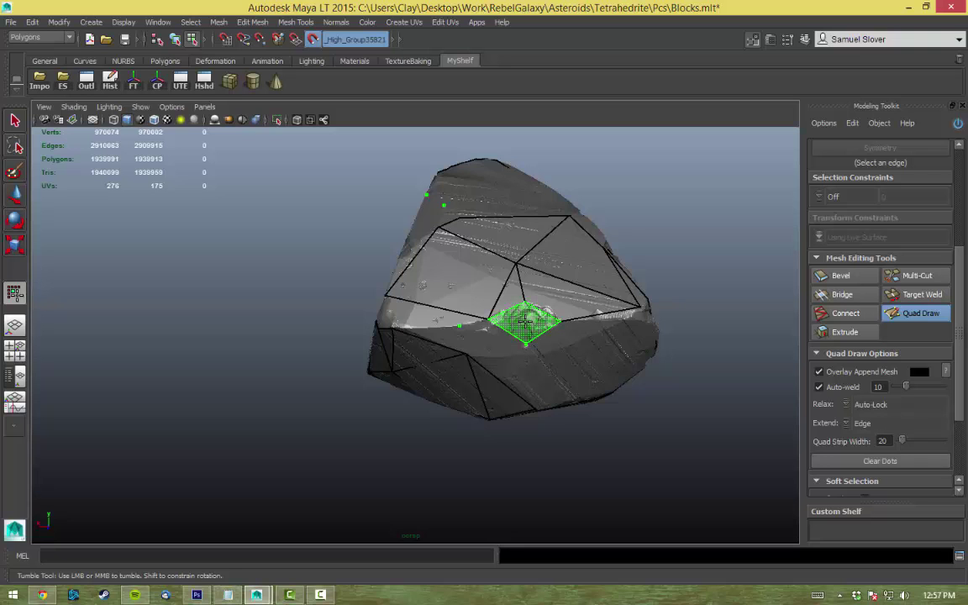
{"action": "mouse_move", "coordinate": [700, 350]}
{"action": "left_mouse_down", "text": "alt"}
{"action": "mouse_move", "coordinate": [683, 333]}
{"action": "mouse_move", "coordinate": [629, 331]}
{"action": "mouse_move", "coordinate": [507, 277]}
{"action": "left_mouse_up", "text": "alt"}
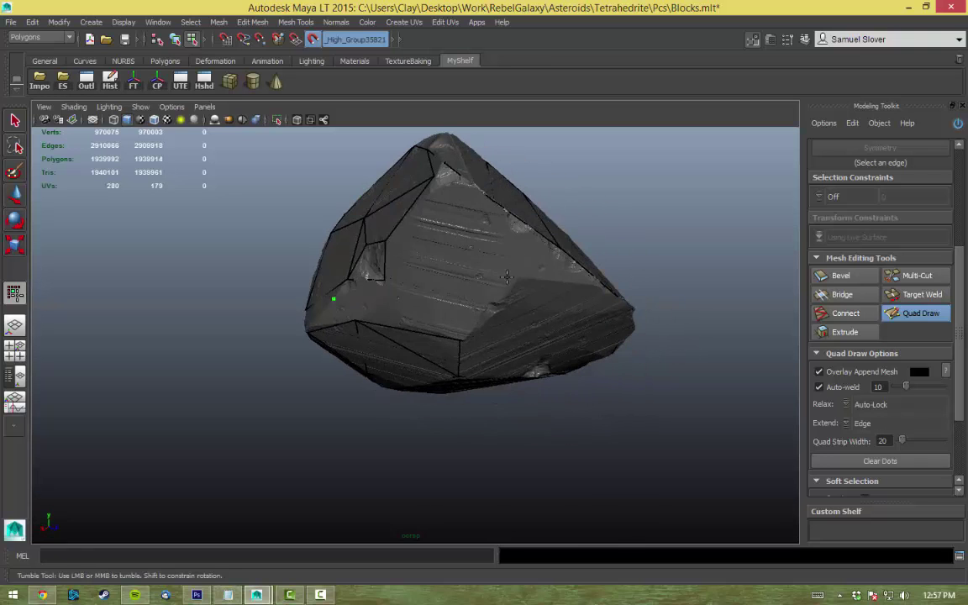
Step: Place Quad Draw points along the bright chipped edge under the diagonally striated side, and fill the first faces joining them to the neighboring facets
{"action": "left_click_drag", "start_coordinate": [648, 290], "coordinate": [420, 268], "text": "alt"}
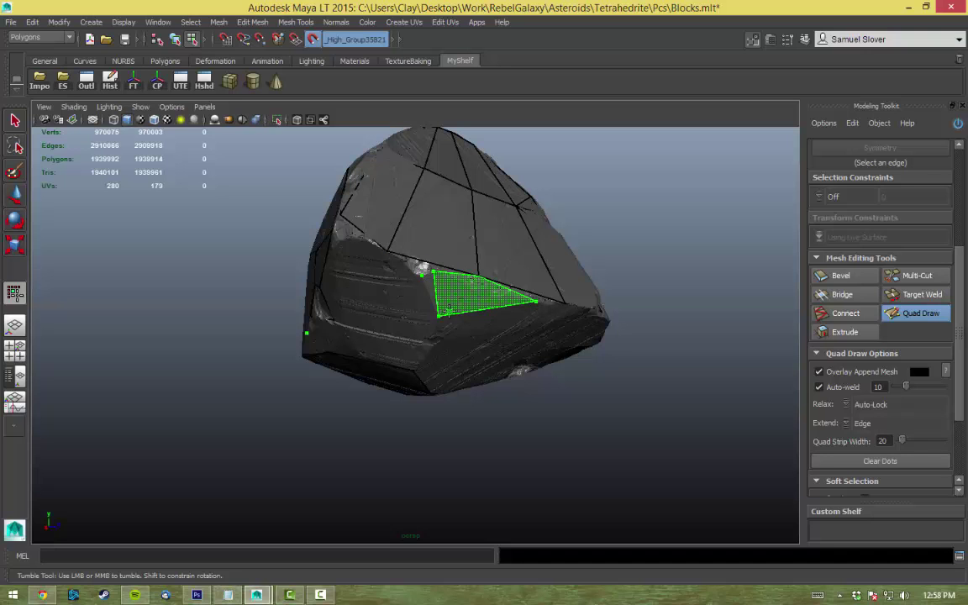
{"action": "mouse_move", "coordinate": [412, 280]}
{"action": "left_mouse_down", "text": "alt"}
{"action": "mouse_move", "coordinate": [621, 329]}
{"action": "mouse_move", "coordinate": [521, 288]}
{"action": "left_mouse_up", "text": "alt"}
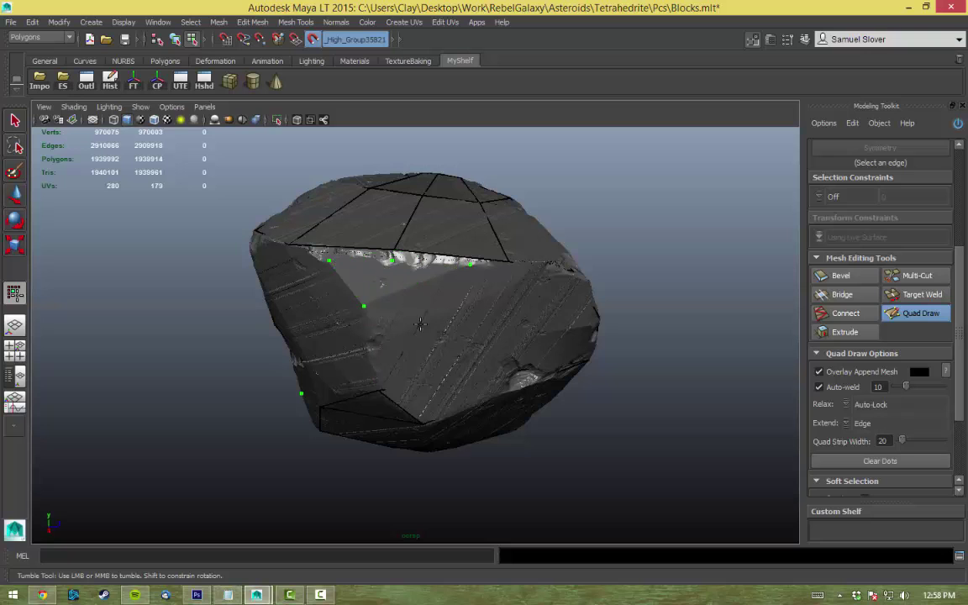
{"action": "mouse_move", "coordinate": [333, 264]}
{"action": "left_mouse_down", "text": "alt"}
{"action": "mouse_move", "coordinate": [674, 331]}
{"action": "mouse_move", "coordinate": [432, 252]}
{"action": "mouse_move", "coordinate": [449, 332]}
{"action": "left_mouse_up", "text": "alt"}
{"action": "left_click", "coordinate": [449, 336], "text": "shift"}
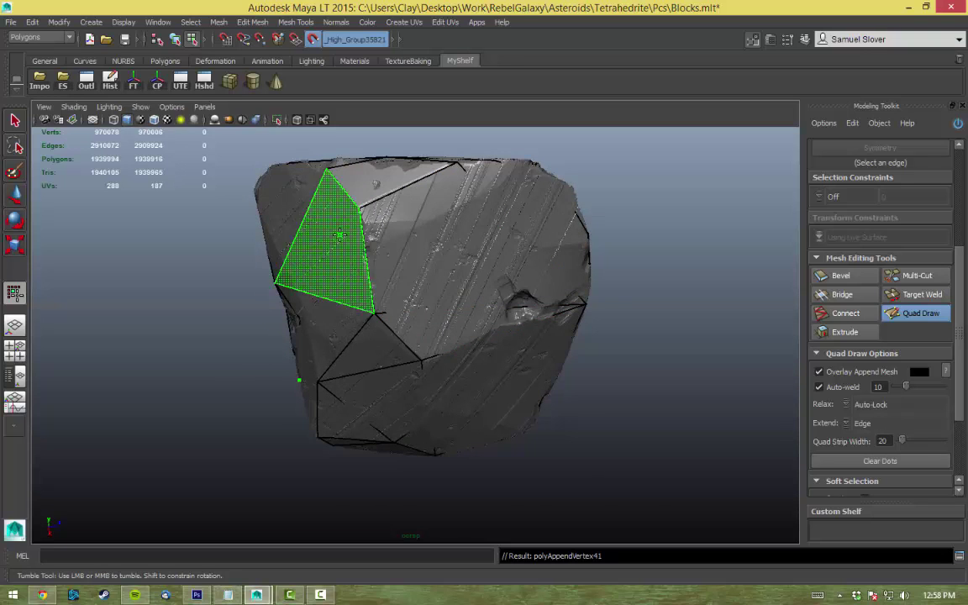
{"action": "left_click_drag", "start_coordinate": [678, 367], "coordinate": [420, 280], "text": "alt"}
{"action": "left_click_drag", "start_coordinate": [530, 244], "coordinate": [519, 344], "text": "alt"}
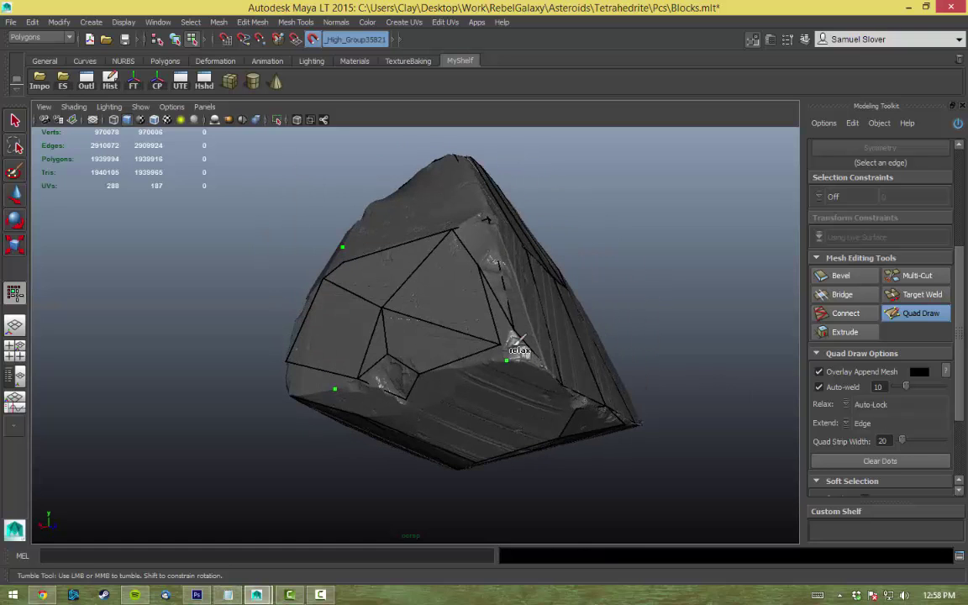
{"action": "left_click_drag", "start_coordinate": [690, 369], "coordinate": [415, 315], "text": "alt"}
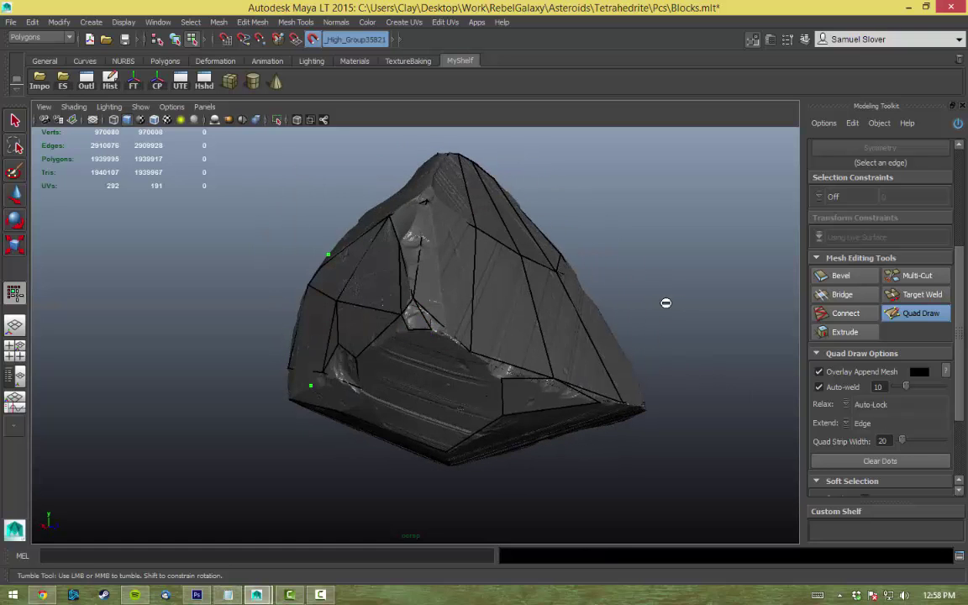
Step: Fill a narrow strip of Quad Draw faces up the chipped vertical edge between the two striated sides
{"action": "left_click_drag", "start_coordinate": [666, 302], "coordinate": [484, 264], "text": "alt"}
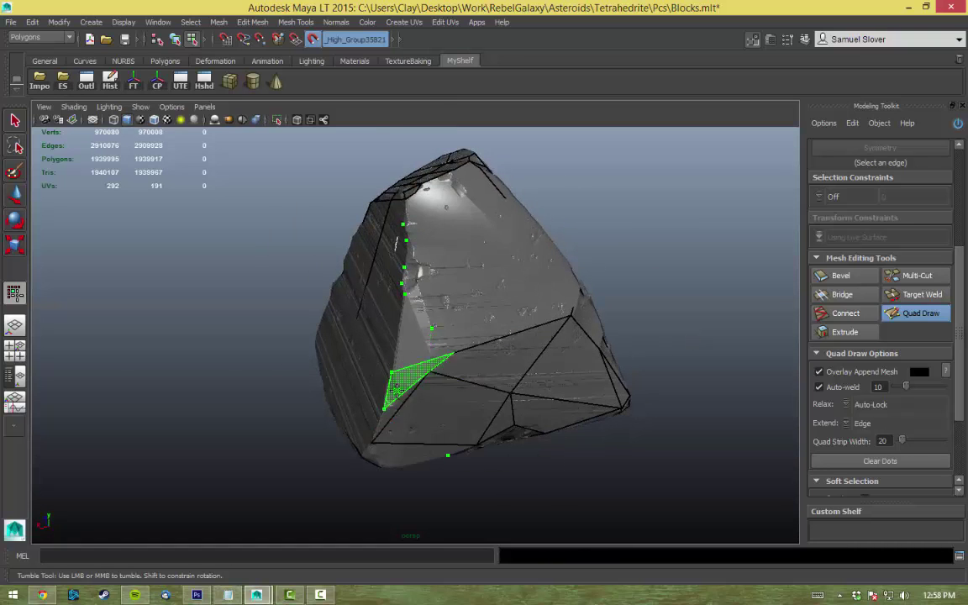
{"action": "scroll", "coordinate": [300, 308], "scroll_direction": "up", "scroll_amount": 5}
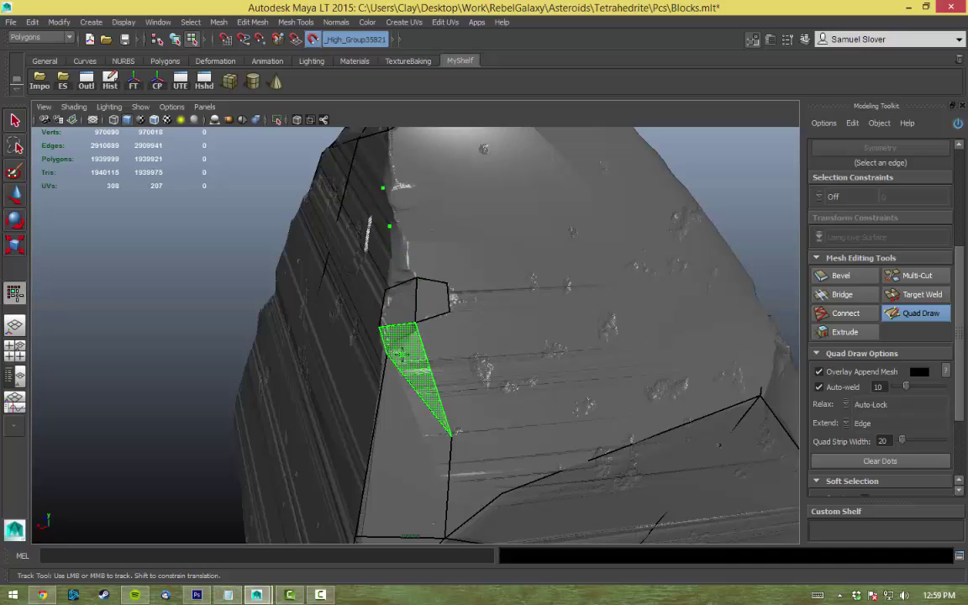
{"action": "left_click", "coordinate": [401, 351], "text": "shift"}
{"action": "left_click_drag", "start_coordinate": [401, 352], "coordinate": [414, 293], "text": "alt"}
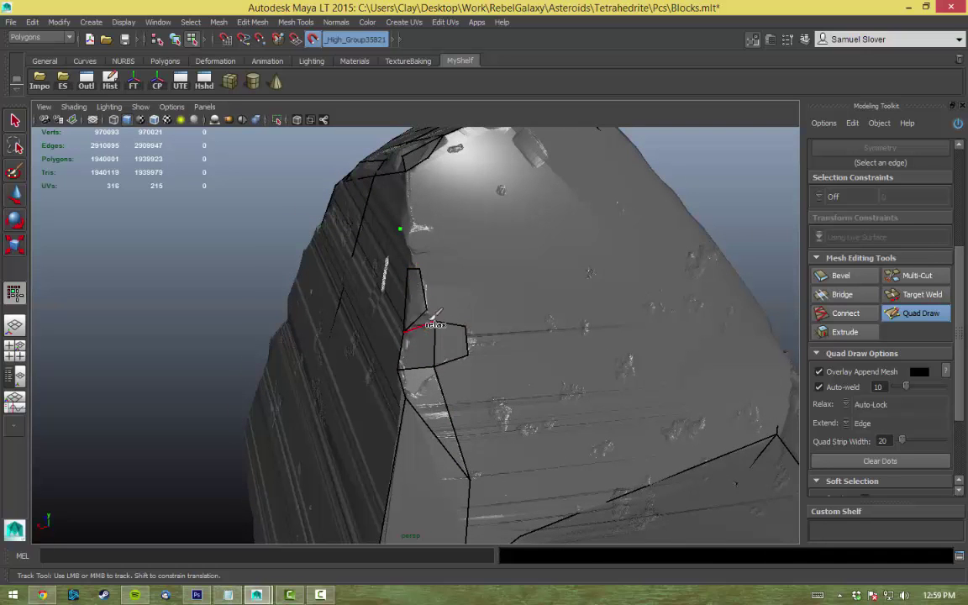
{"action": "left_click_drag", "start_coordinate": [337, 204], "coordinate": [189, 277], "text": "alt"}
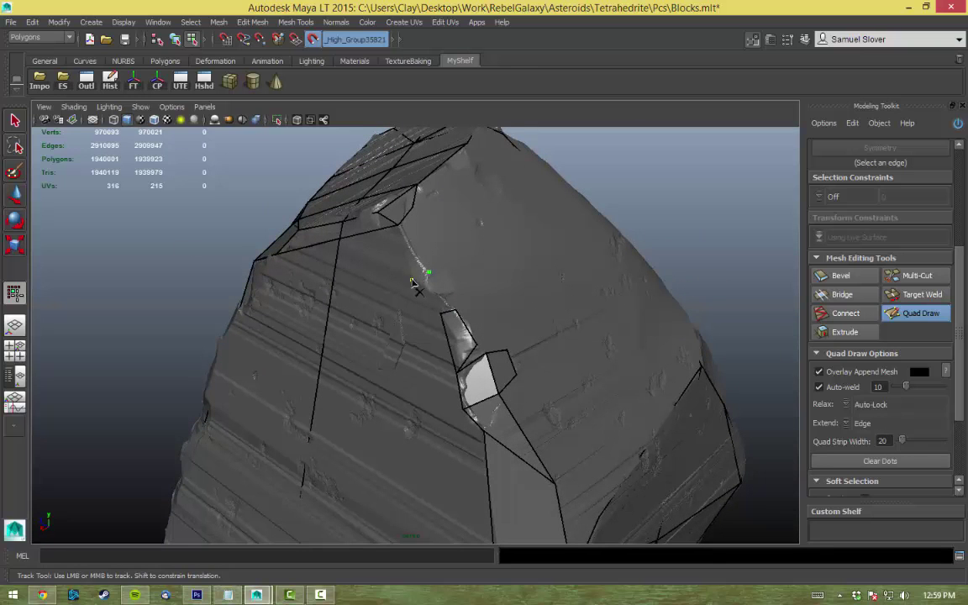
{"action": "left_click", "coordinate": [429, 262], "text": "shift"}
{"action": "mouse_move", "coordinate": [429, 262]}
{"action": "left_mouse_down", "text": "alt"}
{"action": "mouse_move", "coordinate": [724, 261]}
{"action": "mouse_move", "coordinate": [627, 260]}
{"action": "mouse_move", "coordinate": [415, 327]}
{"action": "left_mouse_up", "text": "alt"}
{"action": "mouse_move", "coordinate": [470, 359]}
{"action": "left_mouse_down", "text": "alt"}
{"action": "mouse_move", "coordinate": [646, 346]}
{"action": "mouse_move", "coordinate": [585, 337]}
{"action": "mouse_move", "coordinate": [381, 170]}
{"action": "left_mouse_up", "text": "alt"}
Step: Turn off the live surface, isolate the low-poly mesh, and cut a new edge from an inner vertex to the open border with Multi-Cut
{"action": "key", "text": "w"}
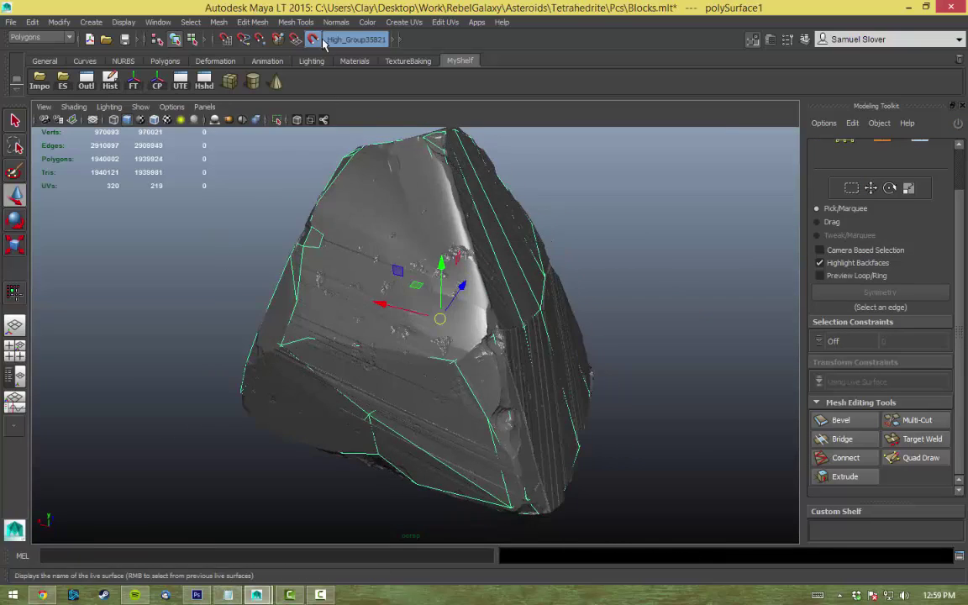
{"action": "left_click", "coordinate": [312, 39]}
{"action": "key", "text": "ctrl+1"}
{"action": "left_click_drag", "start_coordinate": [577, 354], "coordinate": [497, 270], "text": "alt"}
{"action": "right_click_drag", "start_coordinate": [497, 270], "coordinate": [483, 237], "text": "shift"}
{"action": "left_click", "coordinate": [454, 332]}
{"action": "left_click_drag", "start_coordinate": [454, 332], "coordinate": [408, 337], "text": "alt"}
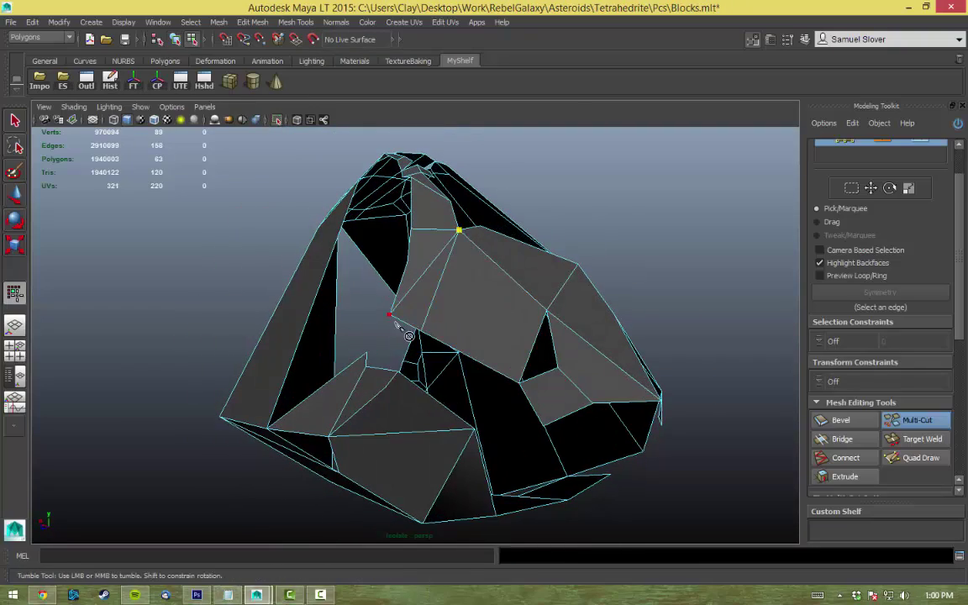
Step: Bridge three pairs of facing open edges to close the gaps between the low-poly side faces
{"action": "left_click", "coordinate": [380, 360]}
{"action": "right_click_drag", "start_coordinate": [369, 357], "coordinate": [324, 477], "text": "shift"}
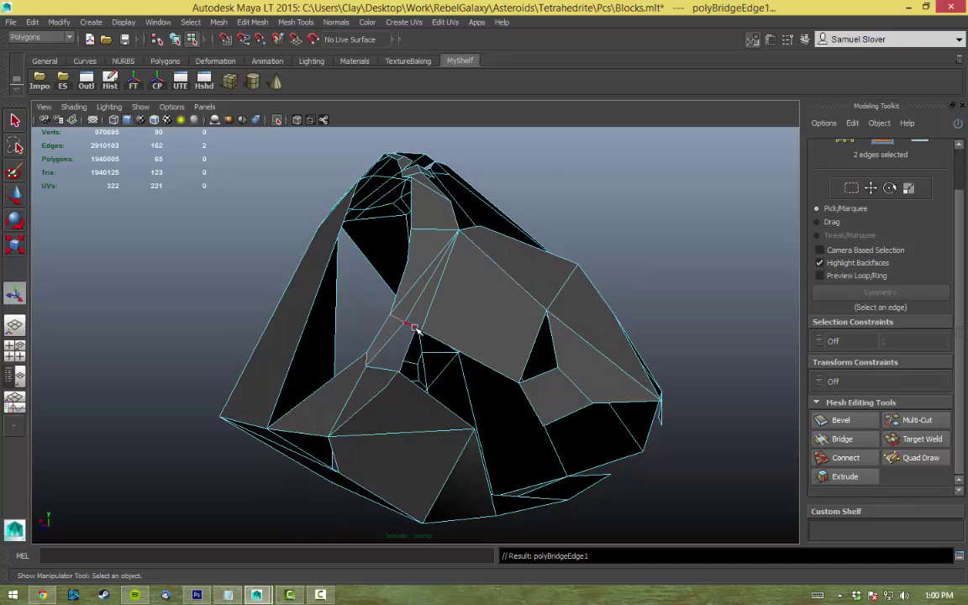
{"action": "left_click_drag", "start_coordinate": [459, 359], "coordinate": [380, 296], "text": "alt"}
{"action": "left_click", "coordinate": [476, 394], "text": "shift"}
{"action": "left_click_drag", "start_coordinate": [476, 393], "coordinate": [427, 363], "text": "alt"}
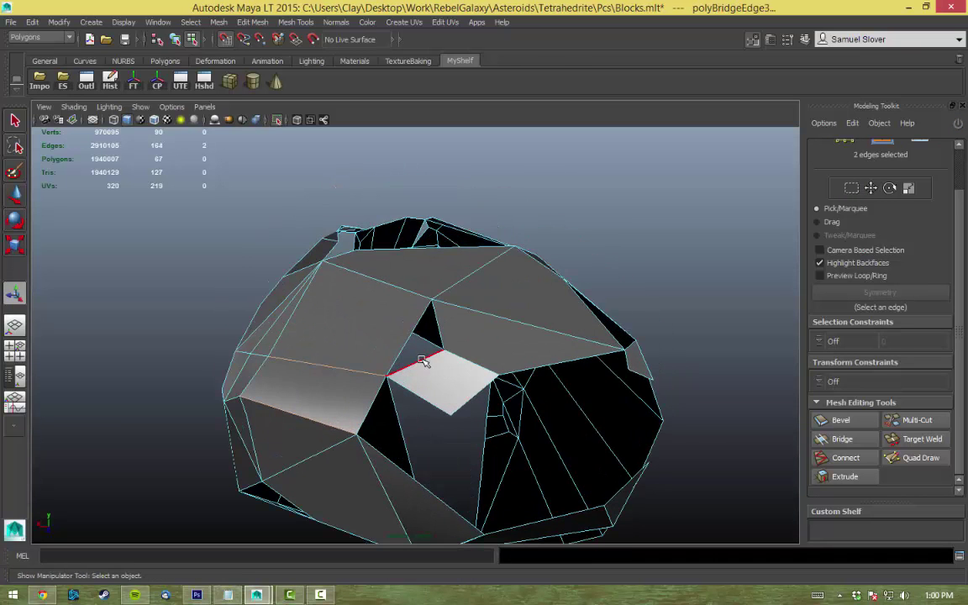
{"action": "key", "text": "g"}
Step: Cut an edge across the large face beside the small hole, adding a vertex on the hole's border
{"action": "left_click_drag", "start_coordinate": [469, 325], "coordinate": [353, 308], "text": "alt"}
{"action": "right_click_drag", "start_coordinate": [353, 308], "coordinate": [437, 370]}
{"action": "left_click", "coordinate": [410, 404]}
{"action": "left_click", "coordinate": [393, 432]}
Step: Extrude the two connected border edges on one side of the small hole
{"action": "left_click_drag", "start_coordinate": [393, 432], "coordinate": [511, 308], "text": "alt"}
{"action": "right_click_drag", "start_coordinate": [510, 308], "coordinate": [504, 353]}
{"action": "left_click", "coordinate": [492, 395], "text": "shift"}
{"action": "key", "text": "ctrl+e"}
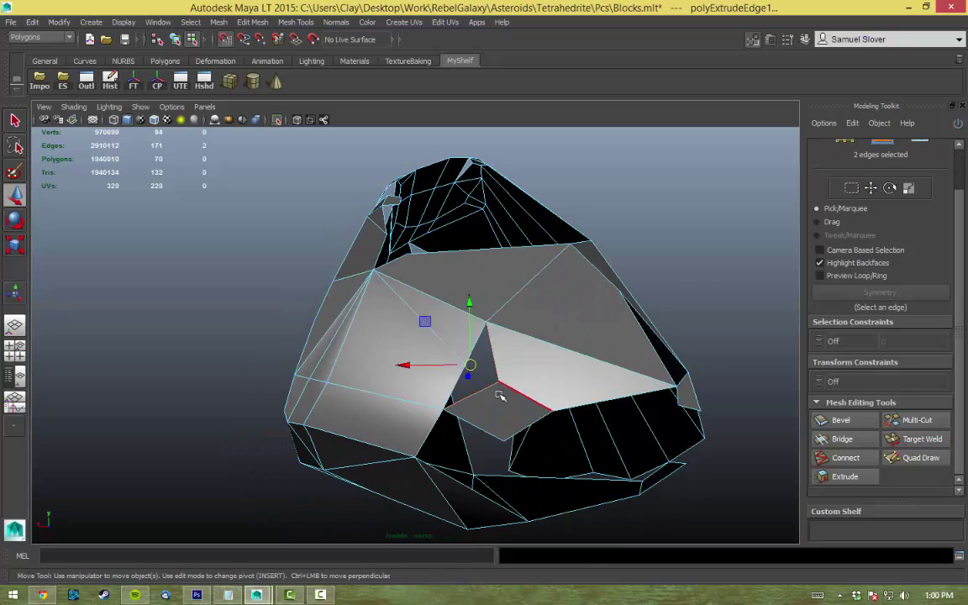
Step: Merge the extruded vertices into the hole's opposite corners with the Merge Vertex Tool, and save the scene as Blocks.mlt
{"action": "right_click_drag", "start_coordinate": [479, 312], "coordinate": [433, 312]}
{"action": "right_click_drag", "start_coordinate": [480, 346], "coordinate": [480, 336], "text": "shift"}
{"action": "left_click", "coordinate": [482, 374]}
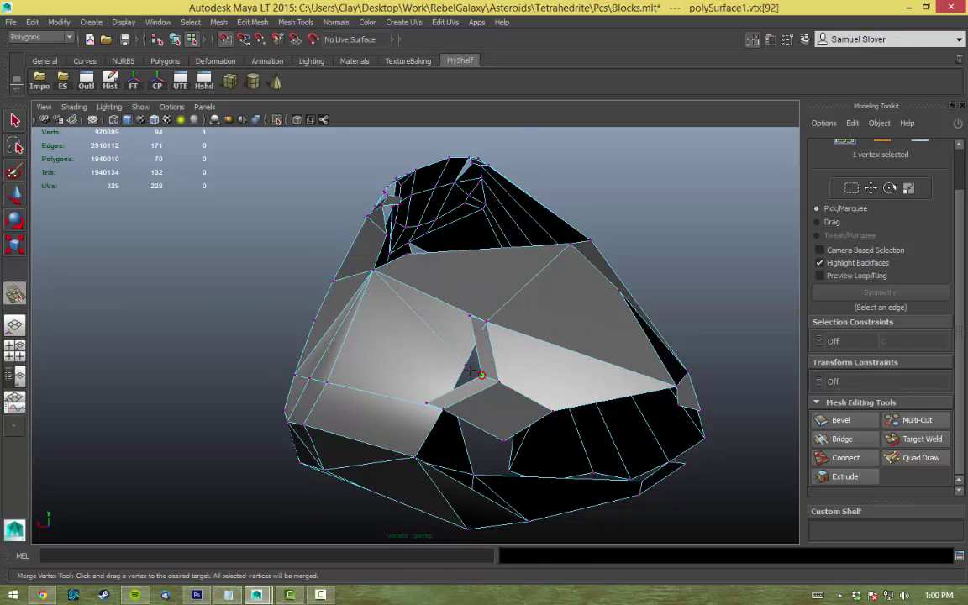
{"action": "key", "text": "ctrl+s"}
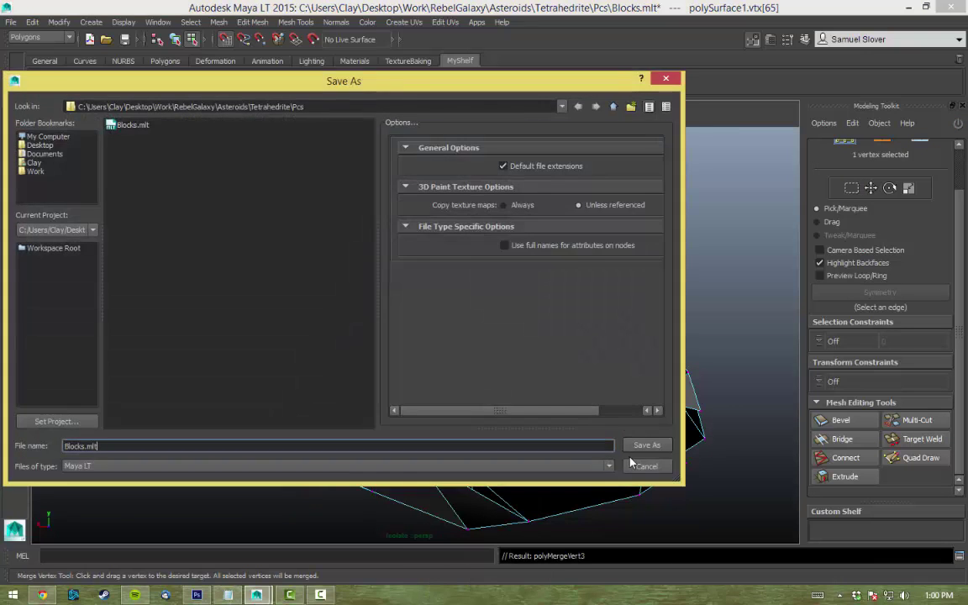
{"action": "key", "text": "Return"}
Step: Split the face beside the long narrow gap with an edge from its inner vertex to the gap's border
{"action": "left_click_drag", "start_coordinate": [375, 206], "coordinate": [367, 325], "text": "alt"}
{"action": "key", "text": "q"}
{"action": "right_click_drag", "start_coordinate": [366, 325], "coordinate": [315, 325], "text": "shift"}
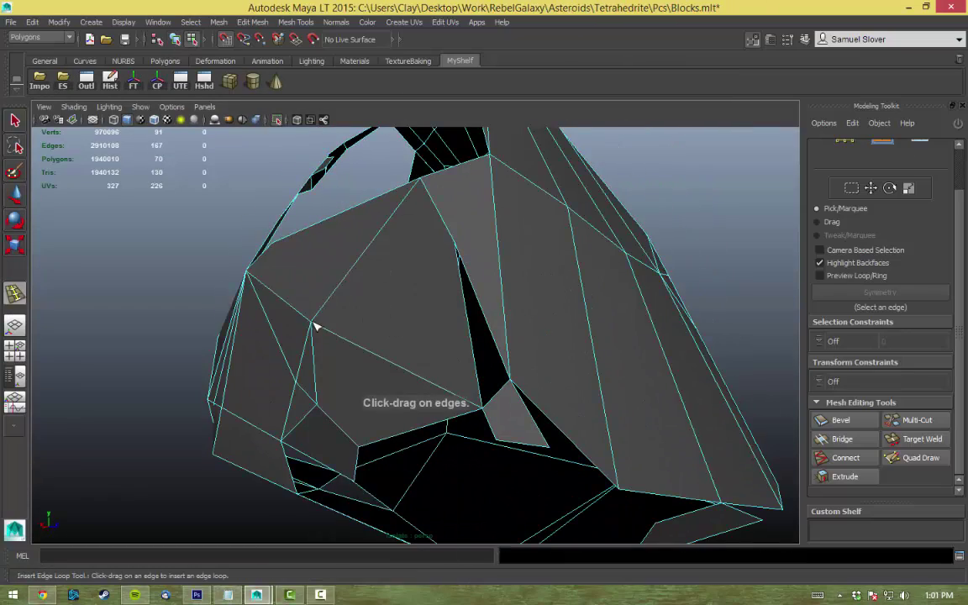
{"action": "key", "text": "q"}
{"action": "left_click_drag", "start_coordinate": [406, 288], "coordinate": [432, 315], "text": "alt"}
{"action": "key", "text": "F9"}
{"action": "left_click", "coordinate": [462, 336]}
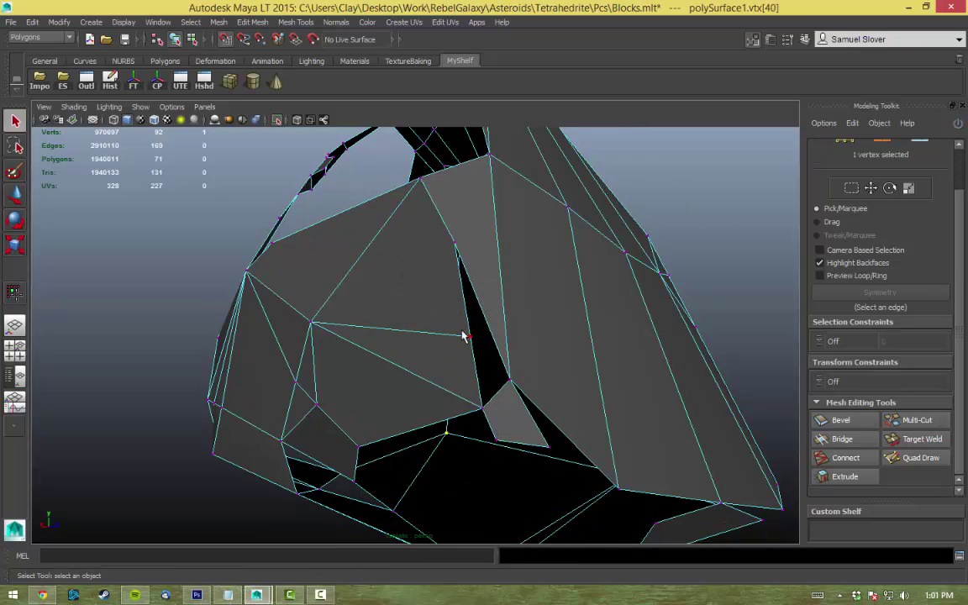
{"action": "right_click", "coordinate": [492, 357], "text": "shift"}
{"action": "left_click", "coordinate": [423, 352]}
Step: Select the two open border edges along one side of the long narrow gap and extrude them
{"action": "left_click_drag", "start_coordinate": [423, 353], "coordinate": [442, 309], "text": "alt"}
{"action": "key", "text": "q"}
{"action": "left_click", "coordinate": [454, 302]}
{"action": "right_click", "coordinate": [475, 277], "text": "shift"}
{"action": "right_click_drag", "start_coordinate": [441, 308], "coordinate": [443, 357], "text": "shift"}
{"action": "left_click", "coordinate": [461, 303], "text": "shift"}
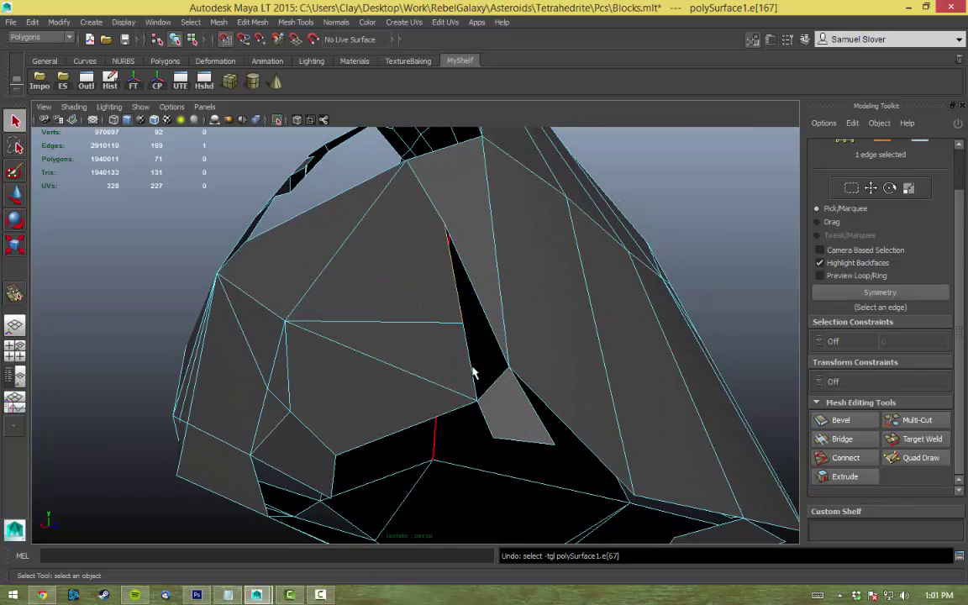
{"action": "left_click_drag", "start_coordinate": [493, 443], "coordinate": [458, 395], "text": "alt"}
{"action": "key", "text": "ctrl+e"}
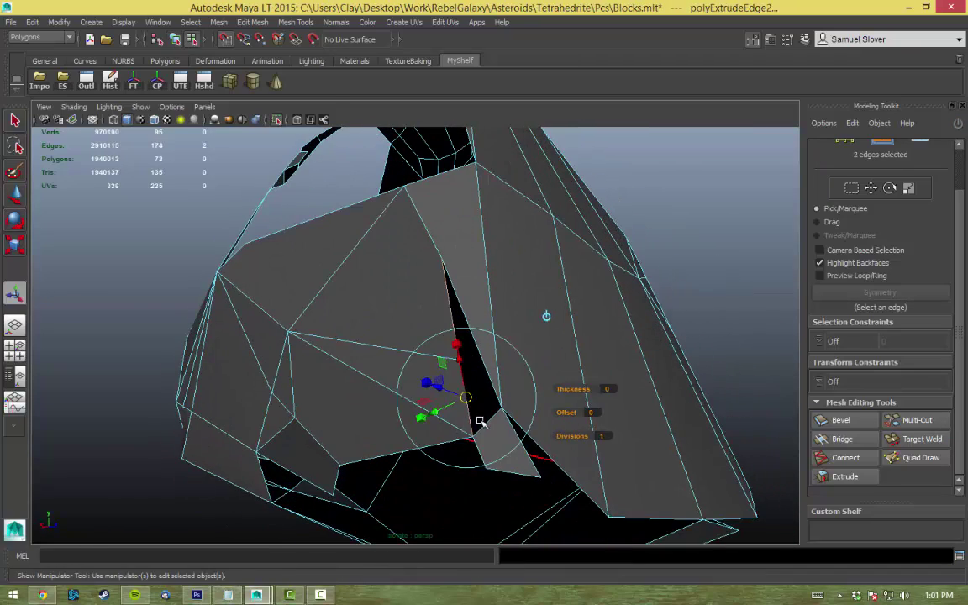
Step: Merge the extruded strip's vertices into the narrow gap's surrounding corners to close it
{"action": "key", "text": "q"}
{"action": "key", "text": "F9"}
{"action": "left_click", "coordinate": [441, 259]}
{"action": "left_click", "coordinate": [460, 360], "text": "shift"}
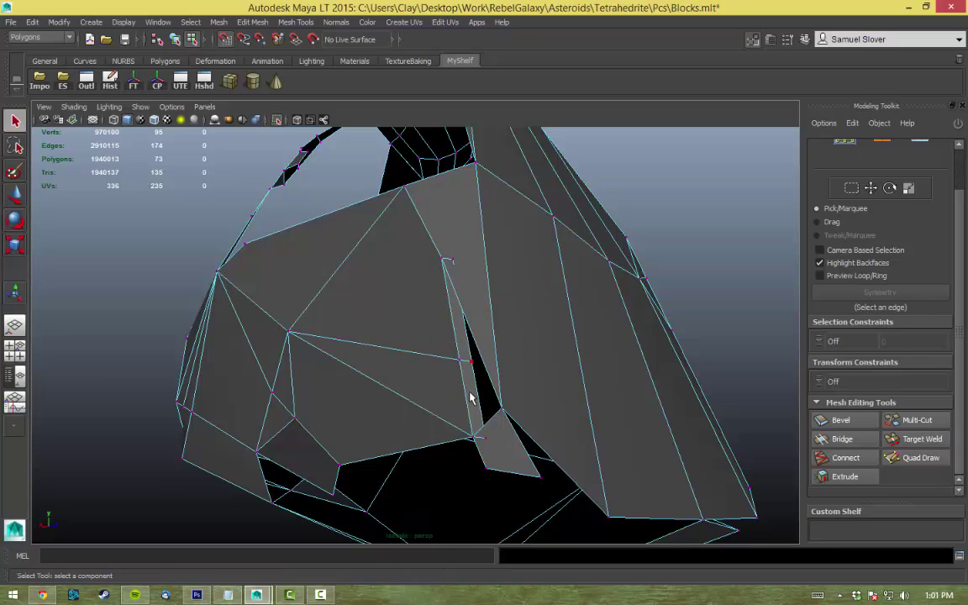
{"action": "right_click_drag", "start_coordinate": [416, 225], "coordinate": [443, 199], "text": "shift"}
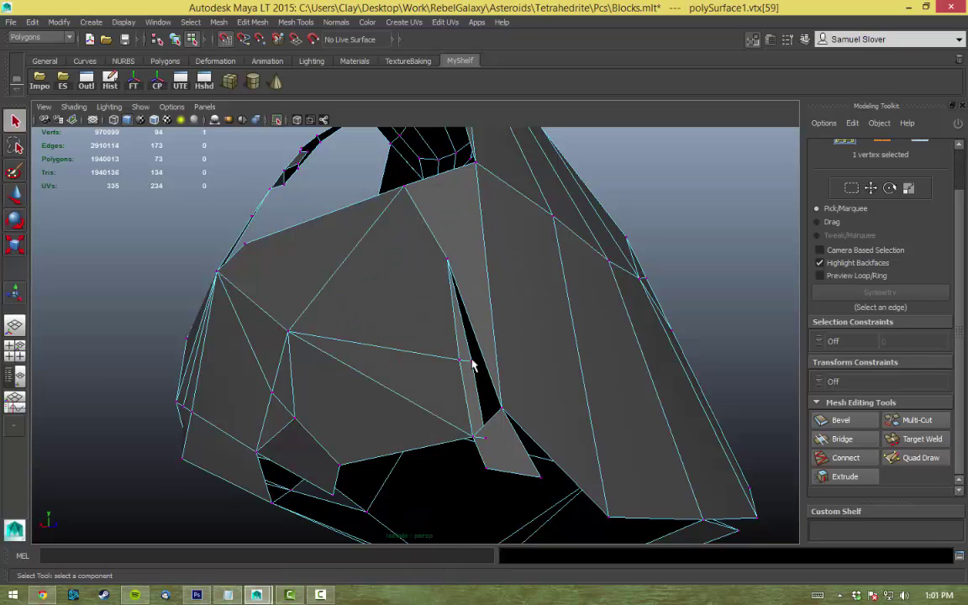
{"action": "right_click_drag", "start_coordinate": [471, 326], "coordinate": [408, 324], "text": "shift"}
{"action": "left_click_drag", "start_coordinate": [496, 402], "coordinate": [474, 438]}
{"action": "right_click_drag", "start_coordinate": [482, 318], "coordinate": [495, 477]}
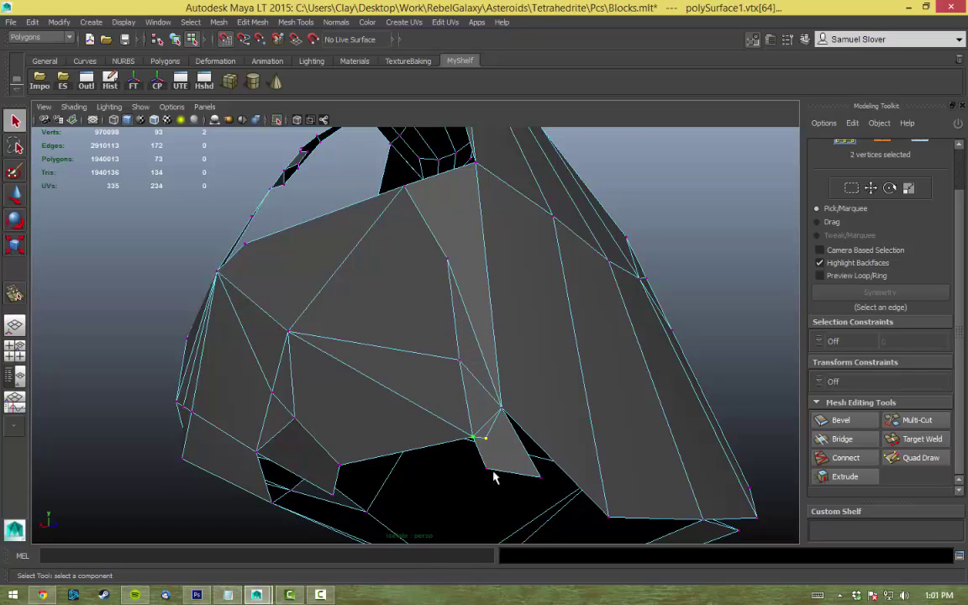
{"action": "right_click_drag", "start_coordinate": [481, 378], "coordinate": [465, 406], "text": "shift"}
Step: Bridge two pairs of open edges across the lower hole, and exit isolation to show the high-poly rock again
{"action": "left_click_drag", "start_coordinate": [464, 406], "coordinate": [470, 353], "text": "alt"}
{"action": "left_click", "coordinate": [401, 291]}
{"action": "right_click_drag", "start_coordinate": [443, 306], "coordinate": [453, 468], "text": "shift"}
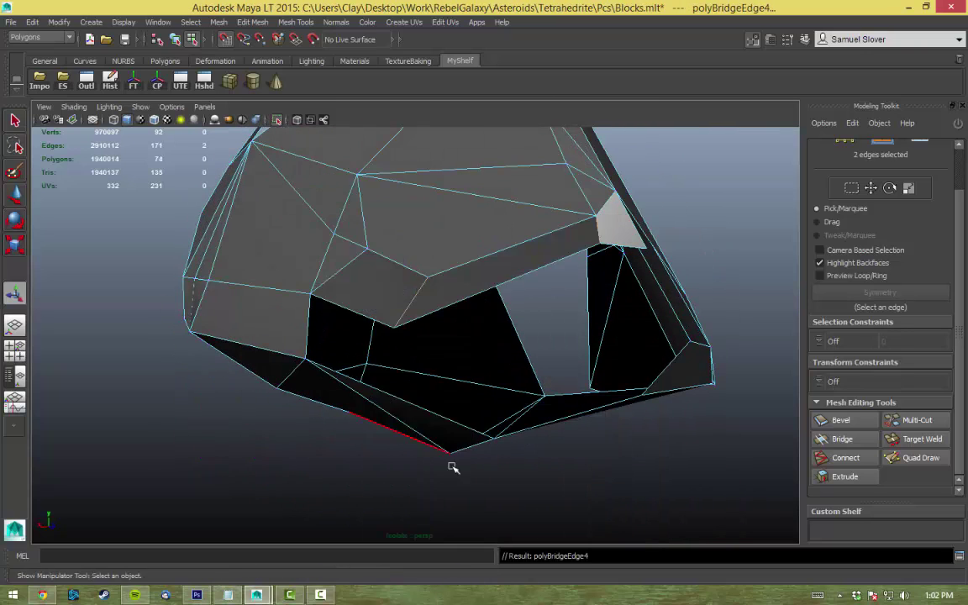
{"action": "left_click_drag", "start_coordinate": [453, 468], "coordinate": [396, 260], "text": "alt"}
{"action": "left_click", "coordinate": [518, 339], "text": "shift"}
{"action": "right_click_drag", "start_coordinate": [518, 339], "coordinate": [558, 356], "text": "shift"}
{"action": "mouse_move", "coordinate": [557, 356]}
{"action": "left_mouse_down", "text": "alt"}
{"action": "mouse_move", "coordinate": [539, 354]}
{"action": "mouse_move", "coordinate": [511, 372]}
{"action": "mouse_move", "coordinate": [804, 458]}
{"action": "mouse_move", "coordinate": [450, 337]}
{"action": "mouse_move", "coordinate": [497, 319]}
{"action": "left_mouse_up", "text": "alt"}
{"action": "key", "text": "ctrl+1"}
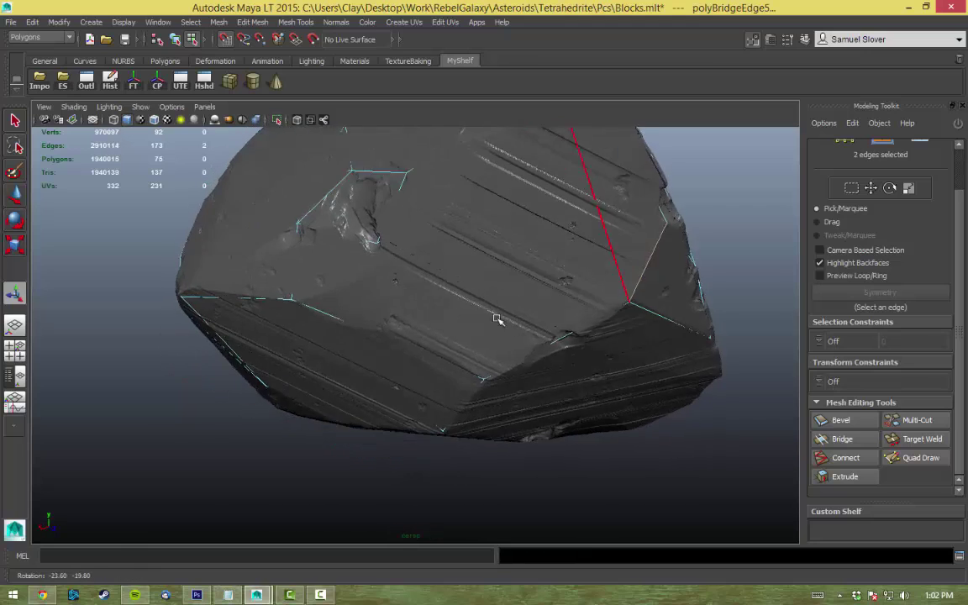
Step: Isolate the low-poly rock mesh and return the view to shaded display
{"action": "left_click", "coordinate": [328, 198]}
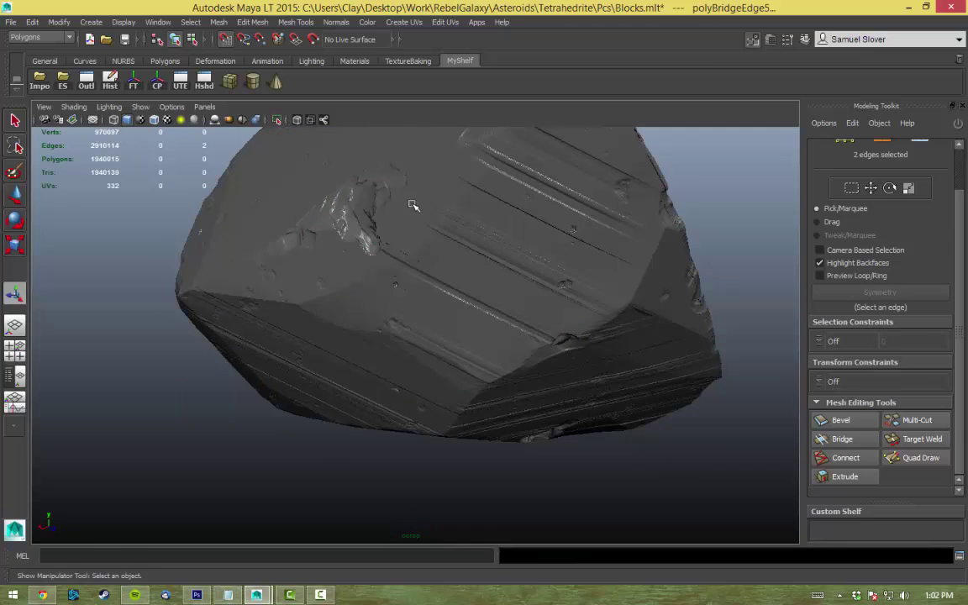
{"action": "key", "text": "q"}
{"action": "left_click", "coordinate": [419, 221]}
{"action": "key", "text": "4"}
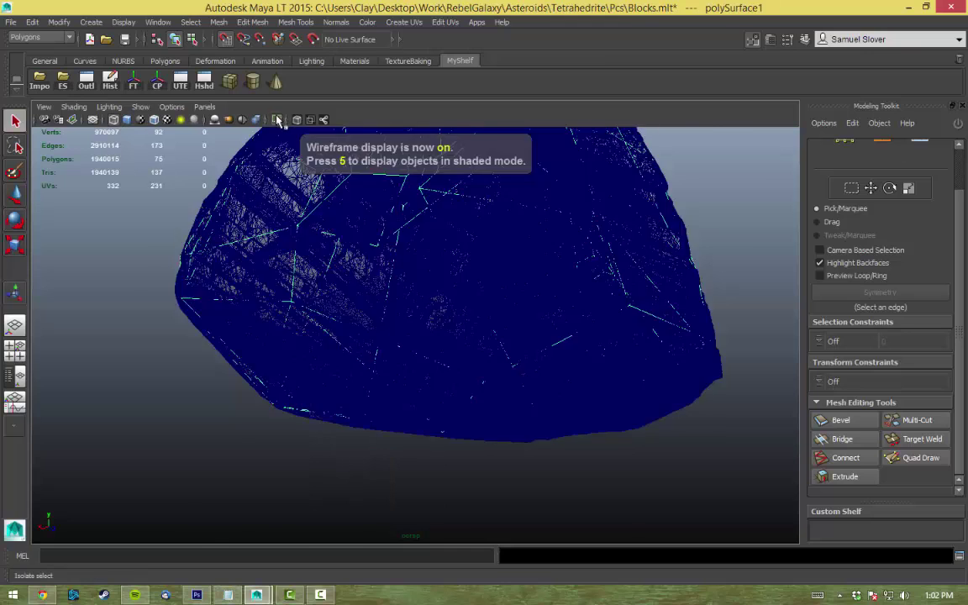
{"action": "key", "text": "5"}
Step: Fill the lower hole bounded by its six open border edges and return to object selection
{"action": "left_click_drag", "start_coordinate": [538, 321], "coordinate": [530, 298], "text": "alt"}
{"action": "double_click", "coordinate": [542, 301]}
{"action": "right_click", "coordinate": [544, 300], "text": "shift"}
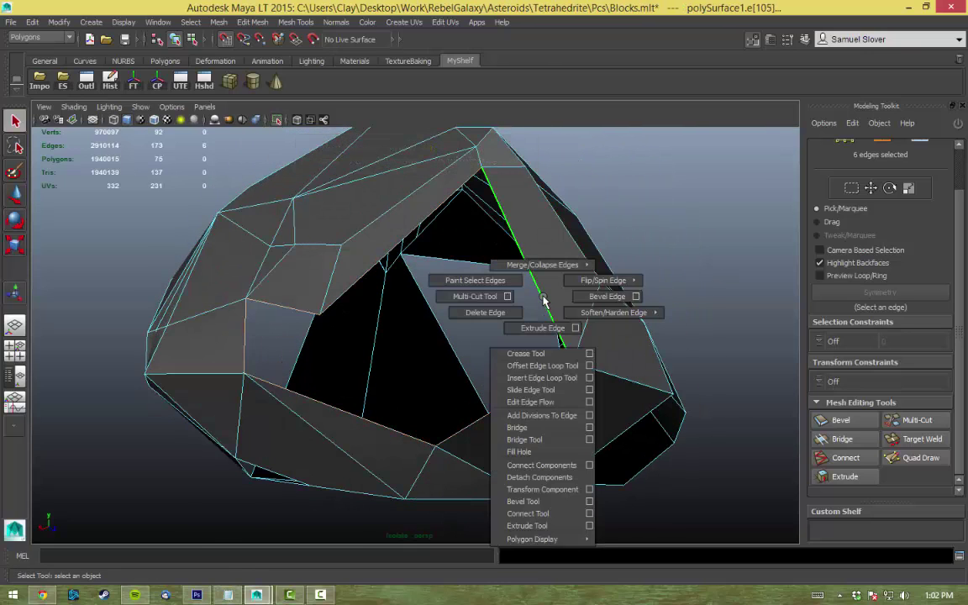
{"action": "right_click", "coordinate": [385, 310]}
{"action": "left_click", "coordinate": [446, 290]}
Step: Split the newly filled face with Multi-Cut edges between its corner vertices and up to the narrow gap's border
{"action": "right_click", "coordinate": [421, 244], "text": "shift"}
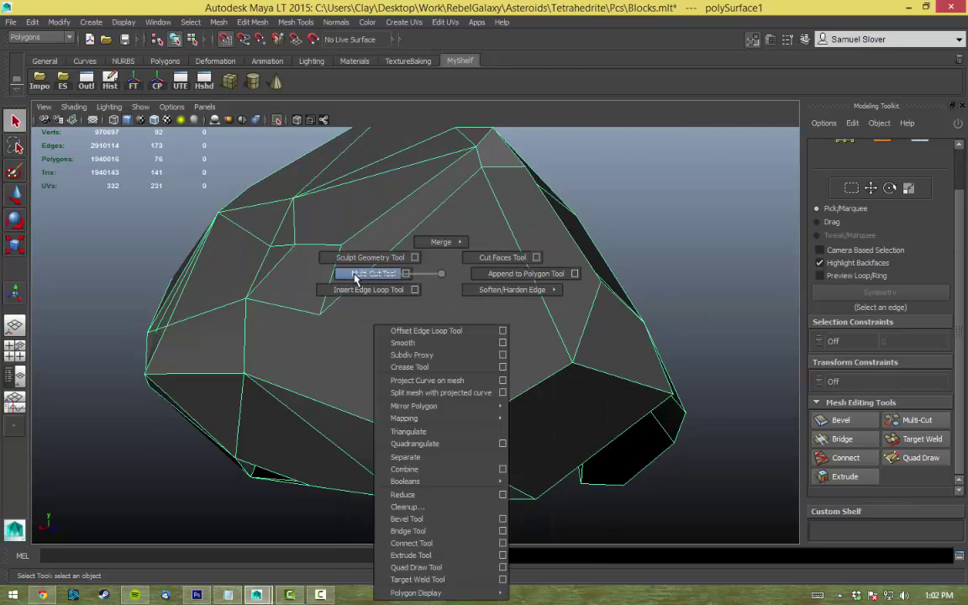
{"action": "left_click", "coordinate": [350, 213]}
{"action": "left_click", "coordinate": [437, 444]}
{"action": "left_click_drag", "start_coordinate": [437, 444], "coordinate": [416, 429], "text": "alt"}
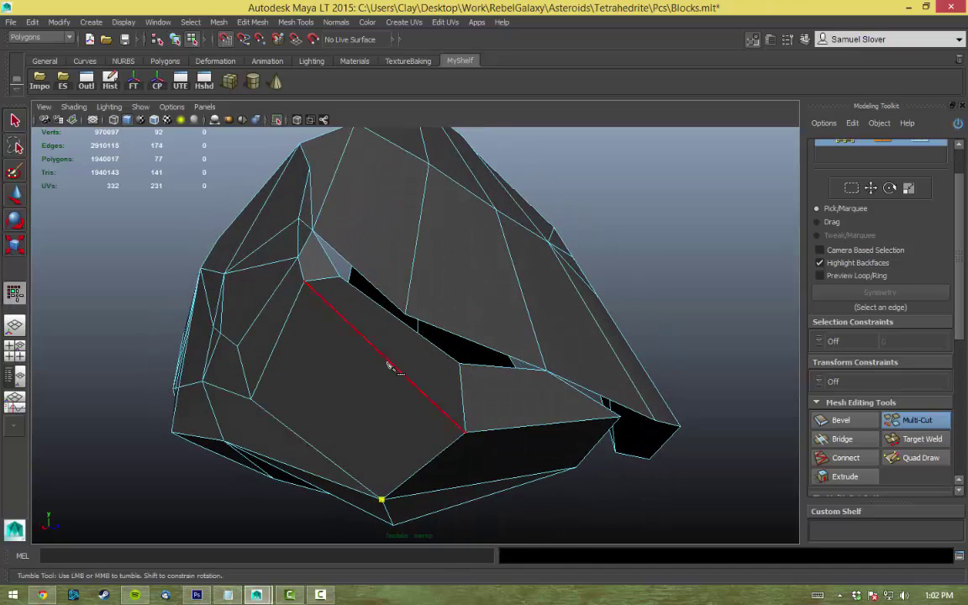
{"action": "right_click", "coordinate": [416, 307]}
{"action": "left_click", "coordinate": [475, 293]}
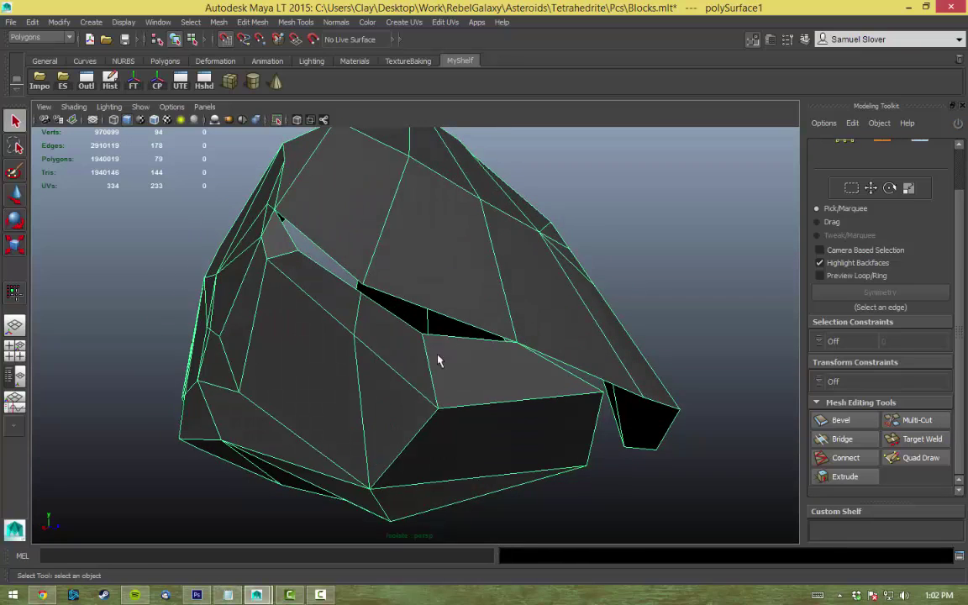
Step: Bridge the two opposing open edges across the middle of the narrow gap
{"action": "right_click", "coordinate": [439, 359]}
{"action": "left_click", "coordinate": [439, 335]}
{"action": "left_click", "coordinate": [450, 340]}
{"action": "double_click", "coordinate": [450, 341]}
{"action": "left_click_drag", "start_coordinate": [450, 340], "coordinate": [417, 328], "text": "alt"}
{"action": "left_click", "coordinate": [432, 299]}
{"action": "left_click", "coordinate": [380, 295], "text": "shift"}
{"action": "right_click", "coordinate": [380, 299], "text": "shift"}
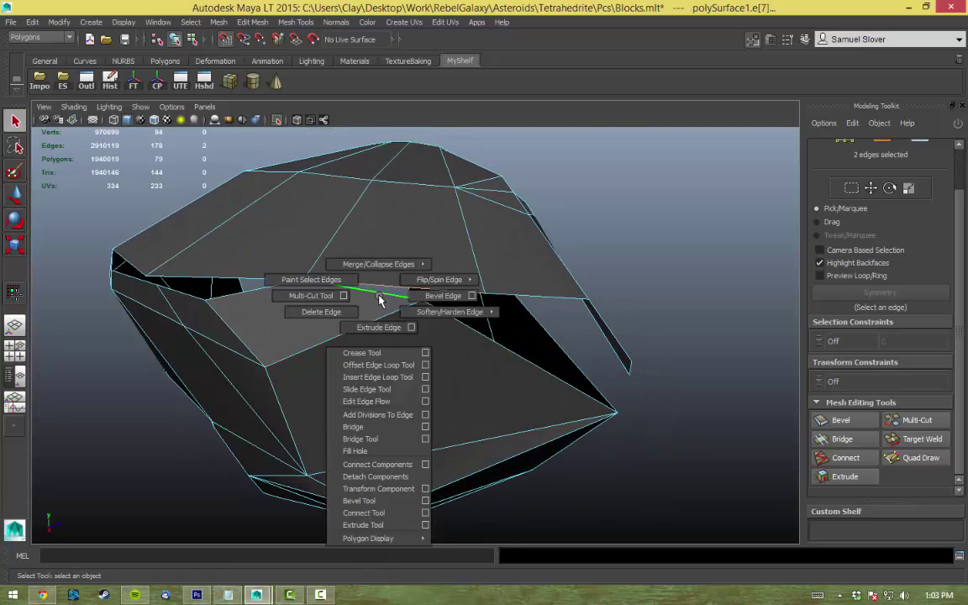
{"action": "left_click", "coordinate": [376, 402]}
Step: Fill the hole beside the large flat side face from its open border edge
{"action": "left_click_drag", "start_coordinate": [375, 402], "coordinate": [495, 263], "text": "alt"}
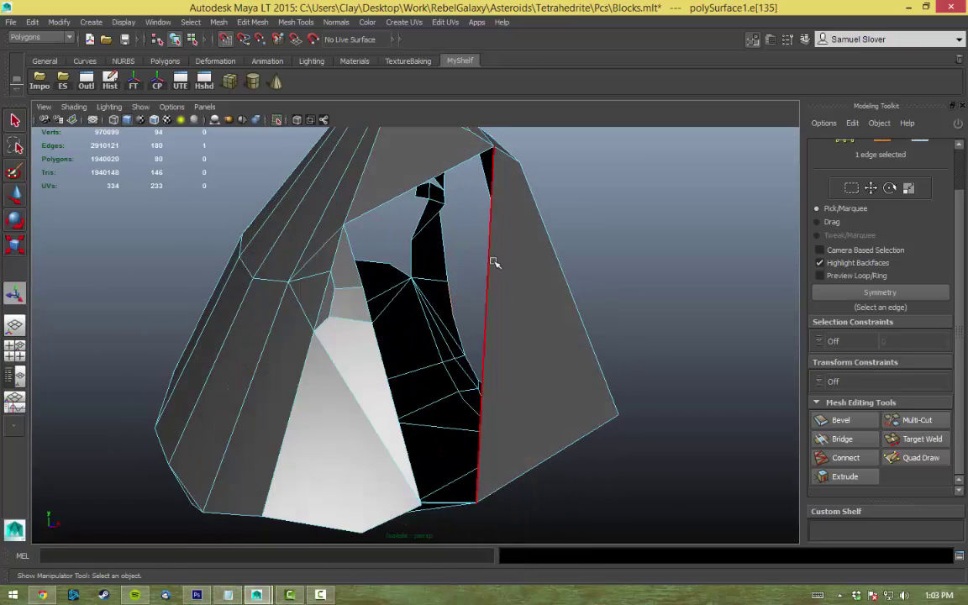
{"action": "left_click_drag", "start_coordinate": [525, 345], "coordinate": [456, 310], "text": "alt"}
{"action": "right_click_drag", "start_coordinate": [456, 309], "coordinate": [519, 294]}
Step: Split the filled side face with Multi-Cut edges joining its surrounding corner vertices
{"action": "right_click_drag", "start_coordinate": [517, 274], "coordinate": [449, 275], "text": "shift"}
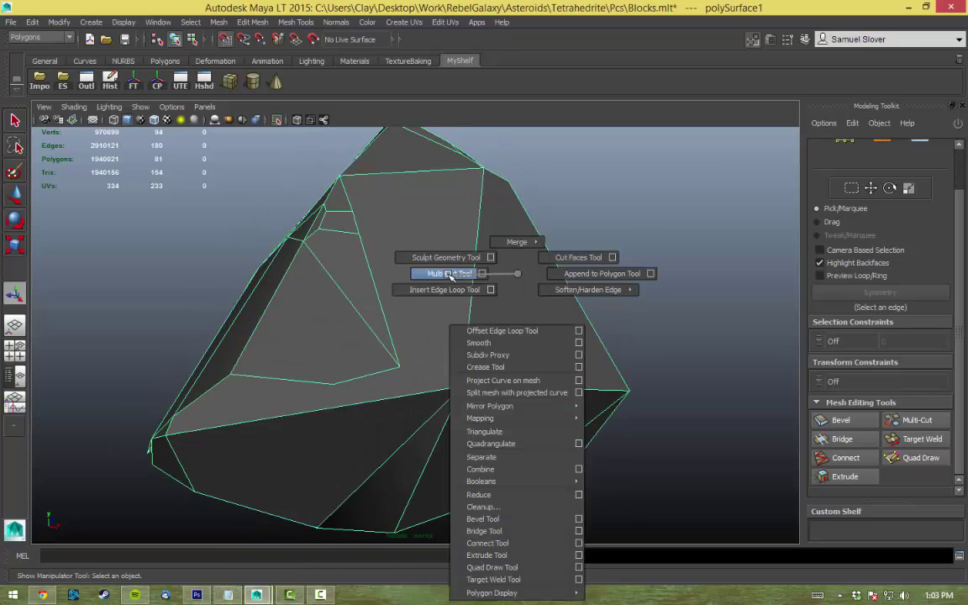
{"action": "left_click", "coordinate": [400, 368]}
{"action": "left_click_drag", "start_coordinate": [463, 390], "coordinate": [525, 345], "text": "alt"}
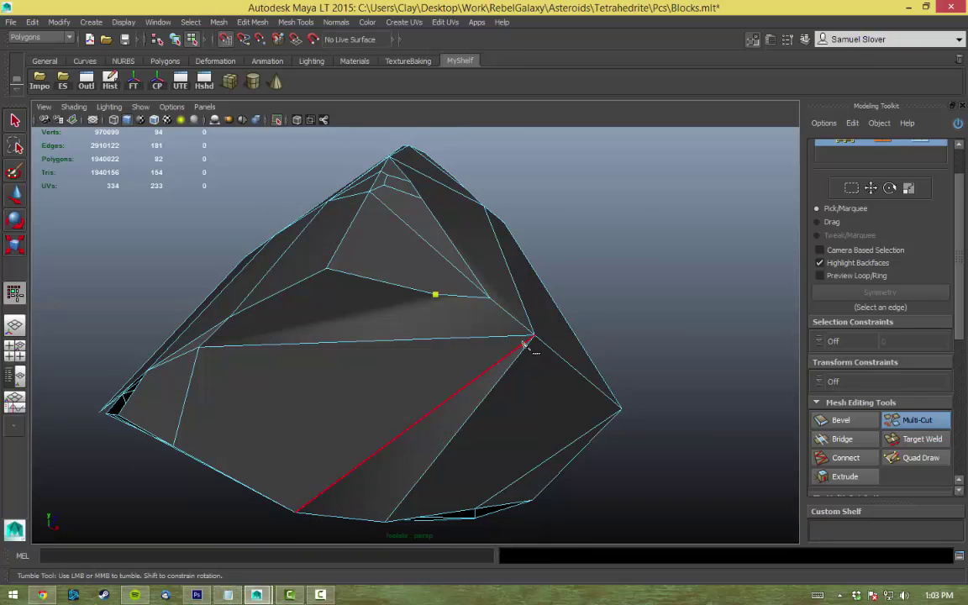
{"action": "key", "text": "q"}
{"action": "left_click_drag", "start_coordinate": [324, 321], "coordinate": [443, 372], "text": "alt"}
{"action": "left_click", "coordinate": [435, 394]}
{"action": "right_click_drag", "start_coordinate": [433, 332], "coordinate": [378, 316], "text": "shift"}
{"action": "mouse_move", "coordinate": [378, 315]}
{"action": "left_mouse_down", "text": "alt"}
{"action": "mouse_move", "coordinate": [335, 383]}
{"action": "mouse_move", "coordinate": [383, 306]}
{"action": "left_mouse_up", "text": "alt"}
Step: Cut two edges from the vertex above the narrow gap down to the gap's upper border
{"action": "right_click_drag", "start_coordinate": [383, 306], "coordinate": [368, 269], "text": "shift"}
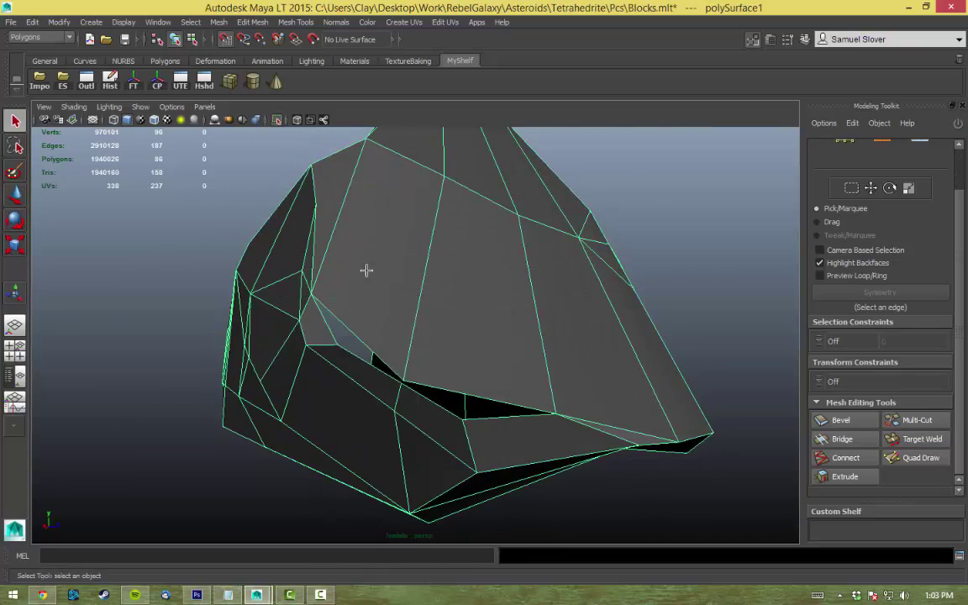
{"action": "left_click", "coordinate": [443, 177]}
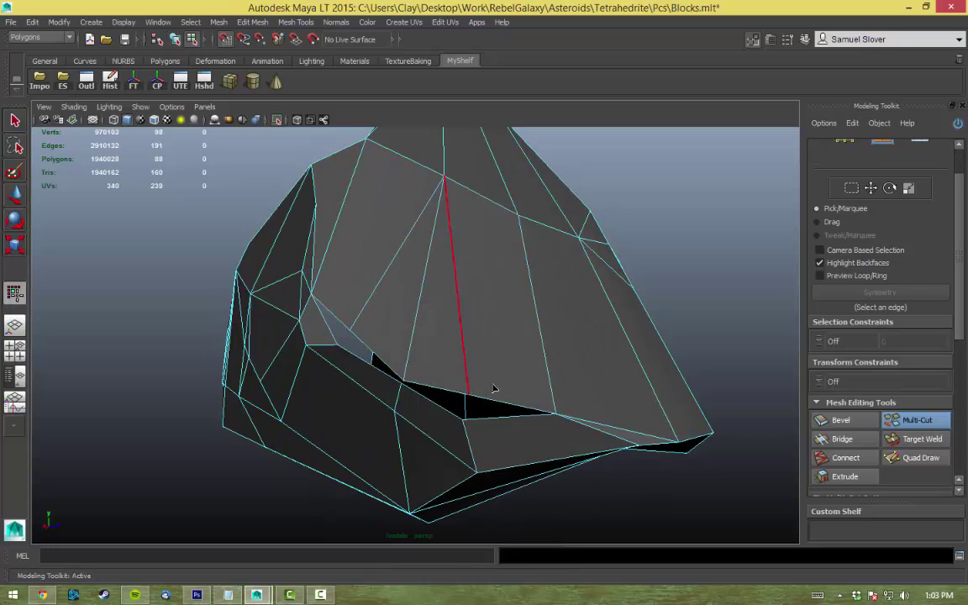
{"action": "left_click", "coordinate": [494, 388]}
{"action": "left_click_drag", "start_coordinate": [494, 388], "coordinate": [525, 422], "text": "alt"}
{"action": "left_click_drag", "start_coordinate": [529, 492], "coordinate": [508, 432], "text": "alt"}
{"action": "key", "text": "q"}
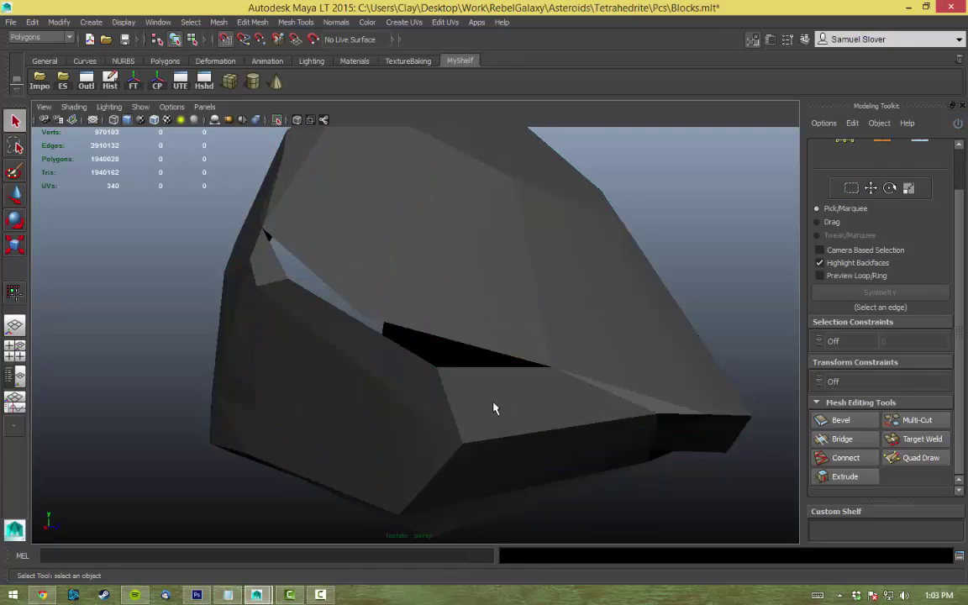
Step: Merge the narrow gap's border vertices with their counterparts on the opposite side to close it
{"action": "right_click_drag", "start_coordinate": [421, 345], "coordinate": [410, 310]}
{"action": "left_click", "coordinate": [432, 367]}
{"action": "left_click_drag", "start_coordinate": [432, 368], "coordinate": [443, 337]}
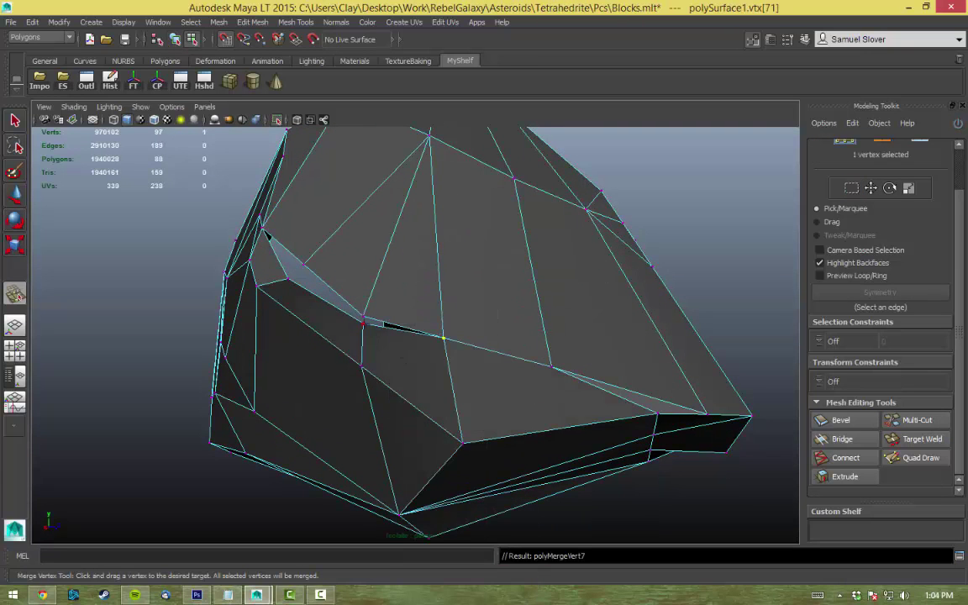
{"action": "left_click_drag", "start_coordinate": [303, 264], "coordinate": [288, 278]}
{"action": "left_click_drag", "start_coordinate": [288, 278], "coordinate": [470, 276], "text": "alt"}
Step: Extrude the triangular hole's lower open edge and merge the new strip's vertices into the surrounding corners to close the hole
{"action": "right_click_drag", "start_coordinate": [446, 309], "coordinate": [432, 260]}
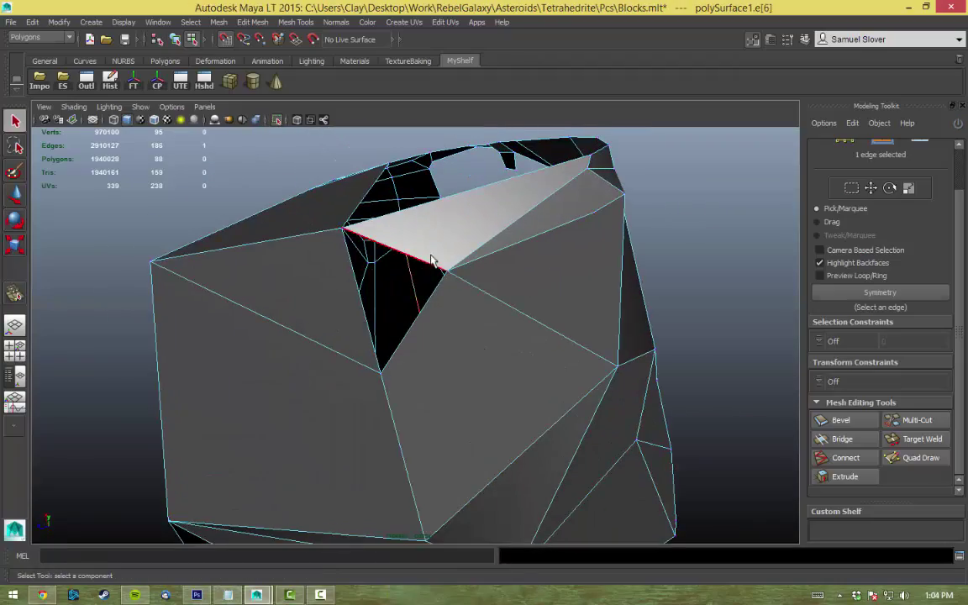
{"action": "left_click_drag", "start_coordinate": [432, 260], "coordinate": [544, 295], "text": "alt"}
{"action": "left_click", "coordinate": [544, 350]}
{"action": "right_click_drag", "start_coordinate": [544, 349], "coordinate": [538, 454], "text": "shift"}
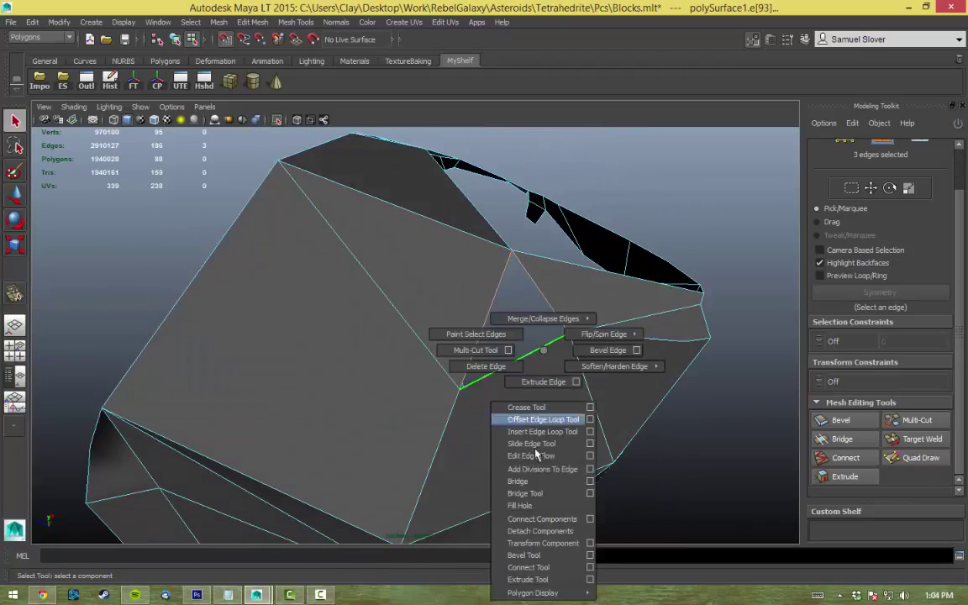
{"action": "left_click", "coordinate": [525, 361]}
{"action": "right_click_drag", "start_coordinate": [503, 351], "coordinate": [517, 383], "text": "shift"}
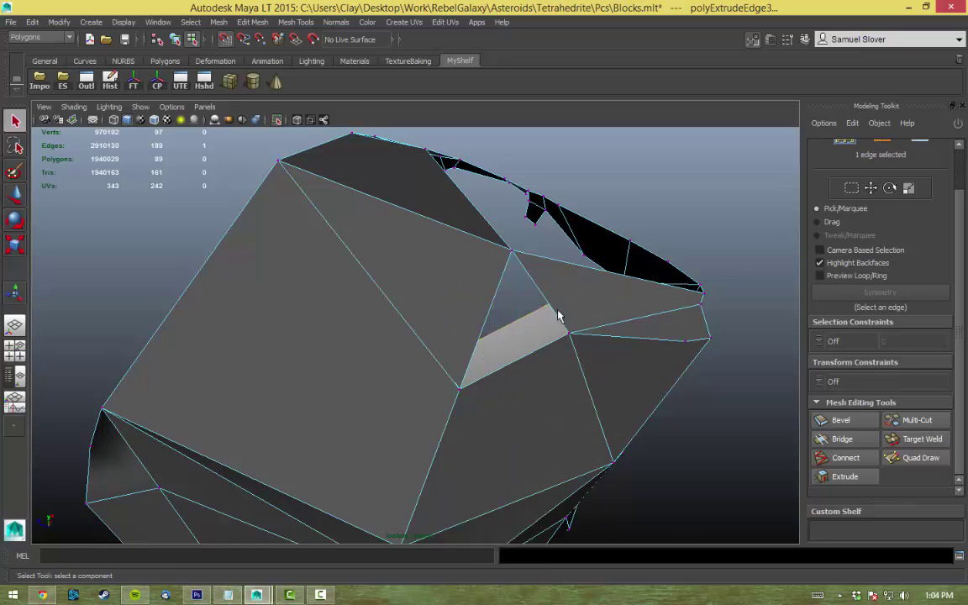
{"action": "mouse_move", "coordinate": [551, 311]}
{"action": "right_mouse_down", "text": "shift"}
{"action": "mouse_move", "coordinate": [558, 270]}
{"action": "mouse_move", "coordinate": [549, 310]}
{"action": "right_mouse_up", "text": "shift"}
{"action": "left_click_drag", "start_coordinate": [549, 309], "coordinate": [511, 250]}
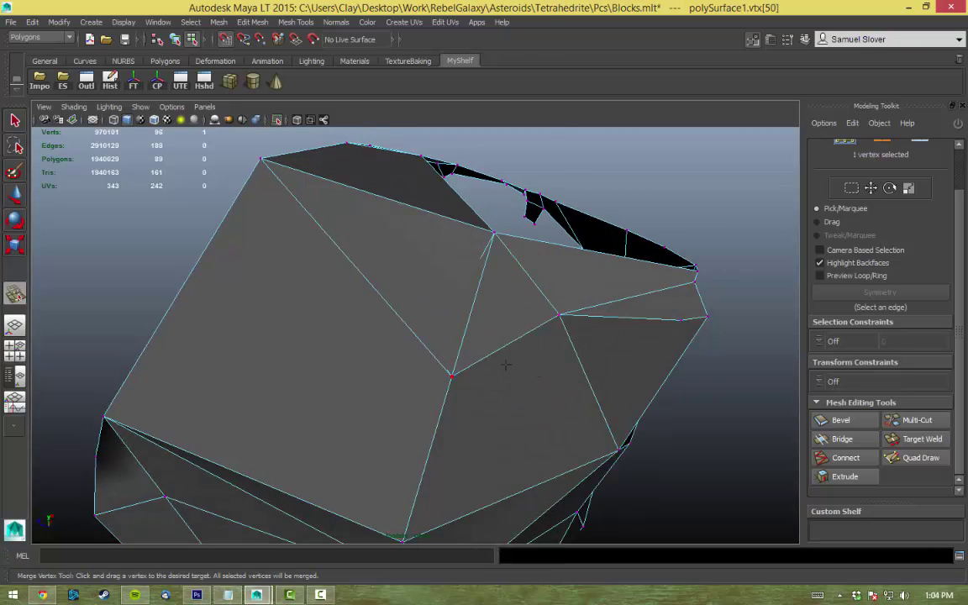
Step: Examine the mesh's edges in wireframe around the large opening
{"action": "key", "text": "4"}
{"action": "left_click_drag", "start_coordinate": [471, 370], "coordinate": [461, 398], "text": "alt"}
{"action": "left_click_drag", "start_coordinate": [648, 389], "coordinate": [471, 405]}
{"action": "left_click_drag", "start_coordinate": [504, 403], "coordinate": [492, 232], "text": "alt"}
{"action": "right_click_drag", "start_coordinate": [492, 231], "coordinate": [549, 371], "text": "alt"}
{"action": "right_click", "coordinate": [495, 307]}
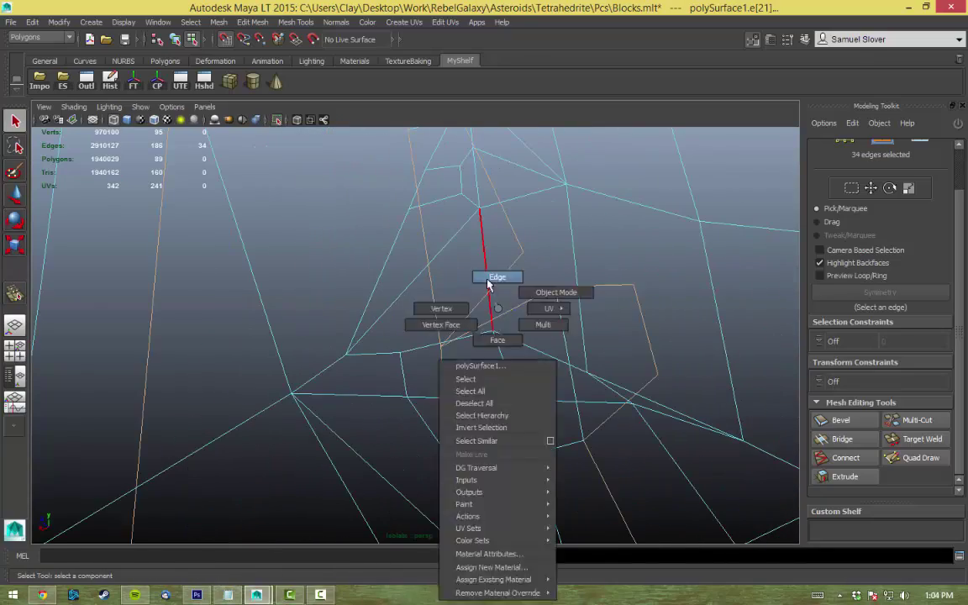
{"action": "left_click", "coordinate": [498, 316]}
Step: Return to shaded display and merge the loose corner vertex of the flap inside the large opening into its neighbouring vertex
{"action": "right_click_drag", "start_coordinate": [544, 301], "coordinate": [488, 297]}
{"action": "key", "text": "5"}
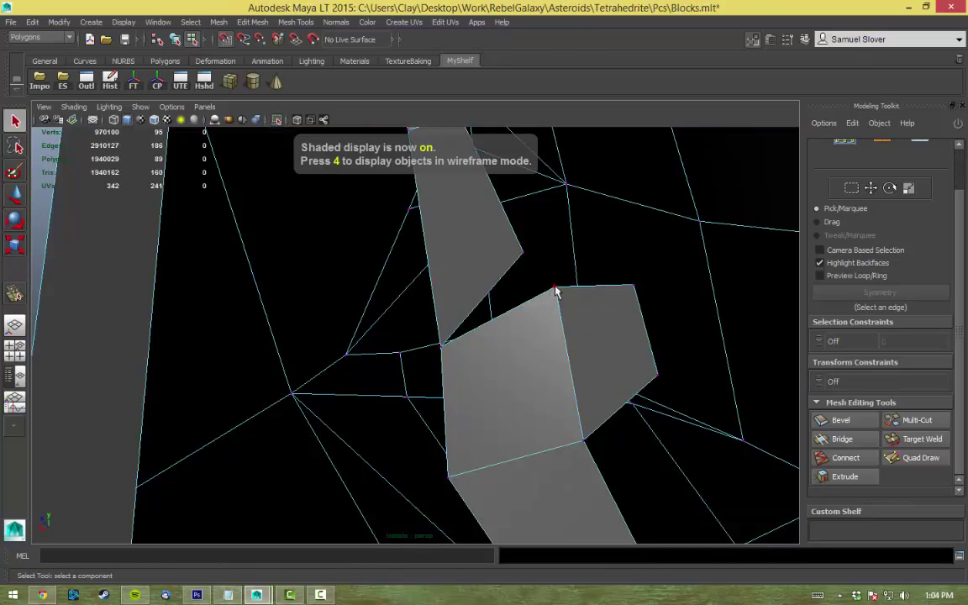
{"action": "right_click_drag", "start_coordinate": [496, 261], "coordinate": [432, 259], "text": "shift"}
{"action": "left_click_drag", "start_coordinate": [504, 277], "coordinate": [538, 336]}
{"action": "right_click_drag", "start_coordinate": [504, 277], "coordinate": [488, 288], "text": "alt"}
{"action": "left_click_drag", "start_coordinate": [488, 288], "coordinate": [521, 376], "text": "alt"}
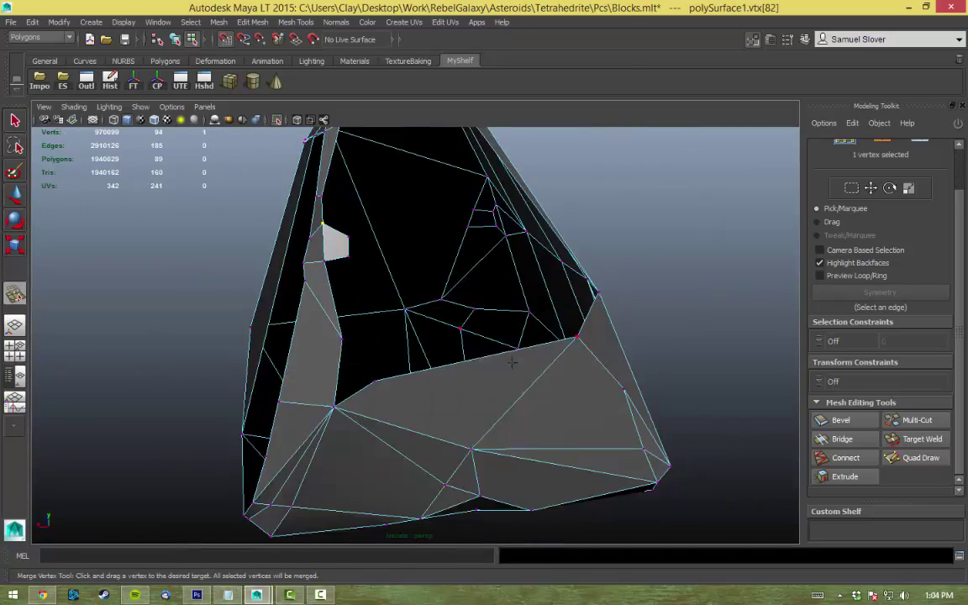
Step: Merge another stray border vertex into the adjacent corner on the rim of the large opening
{"action": "key", "text": "F8"}
{"action": "right_click_drag", "start_coordinate": [539, 348], "coordinate": [522, 362], "text": "shift"}
{"action": "left_click_drag", "start_coordinate": [521, 361], "coordinate": [538, 348], "text": "alt"}
{"action": "right_click_drag", "start_coordinate": [515, 319], "coordinate": [470, 252]}
{"action": "left_click", "coordinate": [516, 316]}
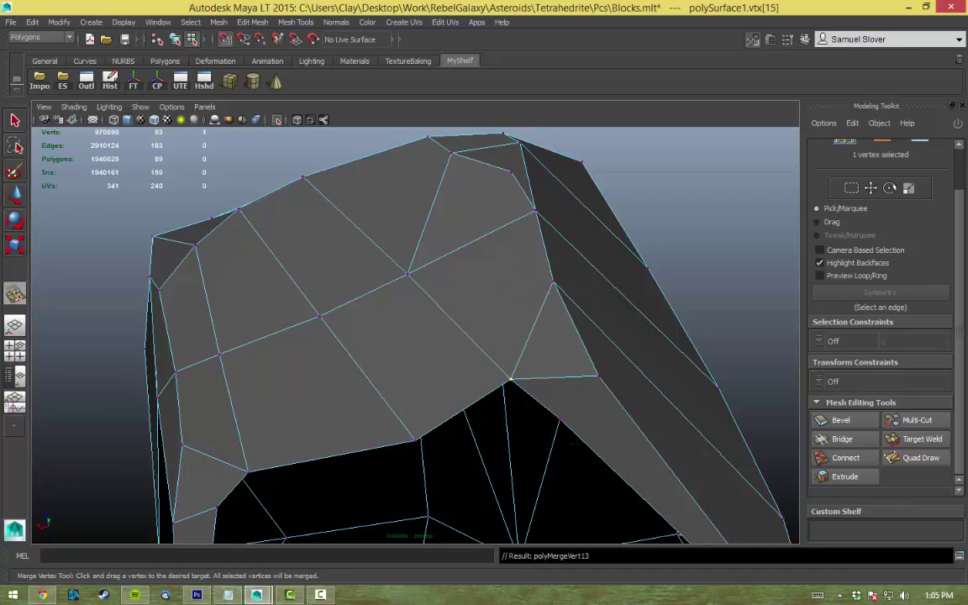
{"action": "left_click_drag", "start_coordinate": [504, 370], "coordinate": [432, 346], "text": "alt"}
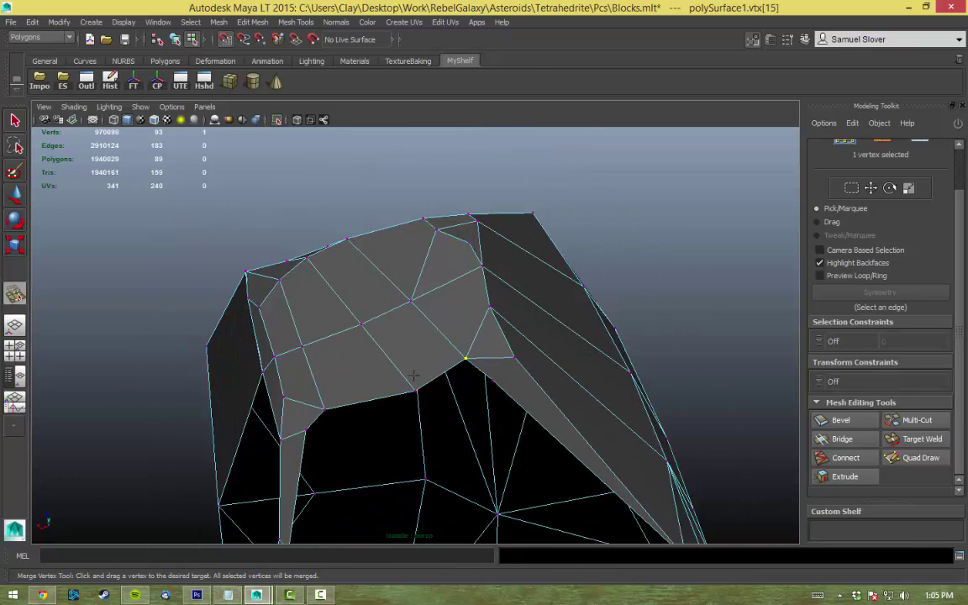
Step: Select the large opening's full border edge loop and fill the hole
{"action": "right_click_drag", "start_coordinate": [432, 346], "coordinate": [439, 370]}
{"action": "left_click", "coordinate": [439, 378]}
{"action": "double_click", "coordinate": [439, 378]}
{"action": "left_click_drag", "start_coordinate": [439, 378], "coordinate": [527, 358], "text": "alt"}
{"action": "right_click_drag", "start_coordinate": [527, 357], "coordinate": [471, 361], "text": "shift"}
{"action": "left_click_drag", "start_coordinate": [470, 361], "coordinate": [530, 285], "text": "alt"}
{"action": "left_click", "coordinate": [361, 307]}
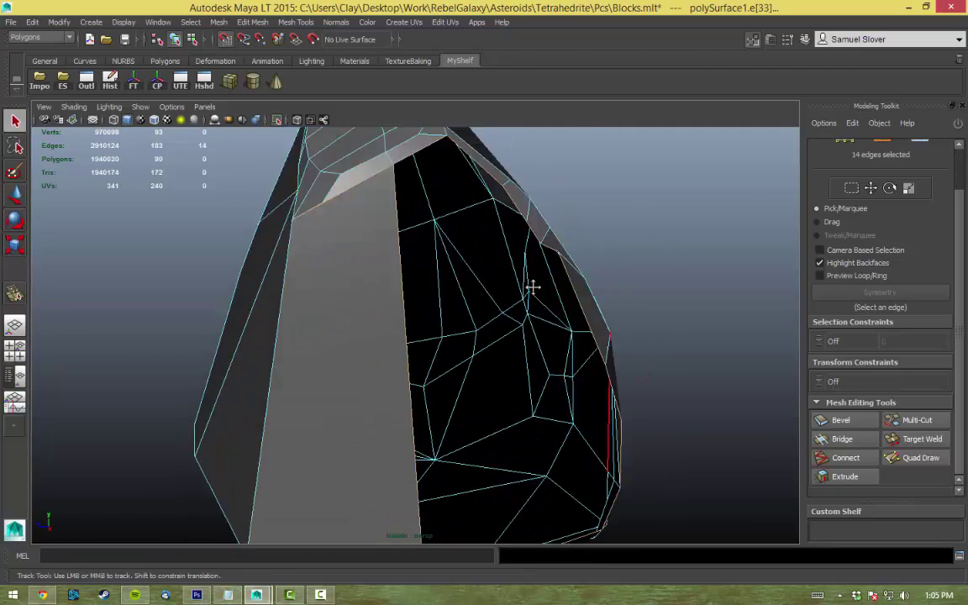
{"action": "right_click_drag", "start_coordinate": [530, 285], "coordinate": [486, 310], "text": "alt"}
{"action": "left_click_drag", "start_coordinate": [486, 309], "coordinate": [420, 361], "text": "alt"}
{"action": "left_click", "coordinate": [454, 259]}
{"action": "left_click", "coordinate": [297, 338]}
Step: Cut an edge across the large filled face, ending on its border beside the corner vertex
{"action": "right_click_drag", "start_coordinate": [372, 301], "coordinate": [393, 290]}
{"action": "left_click_drag", "start_coordinate": [367, 314], "coordinate": [412, 249], "text": "alt"}
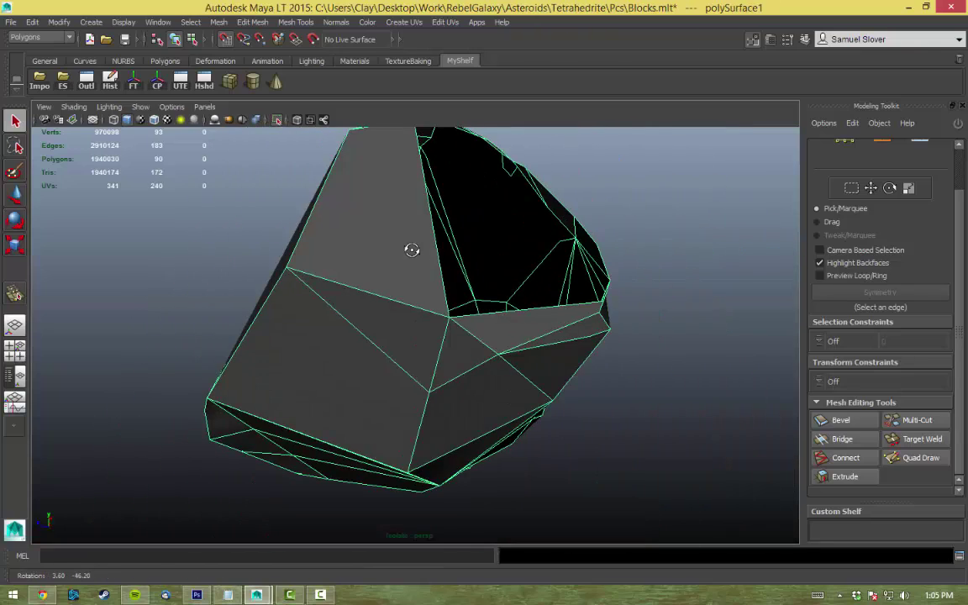
{"action": "right_click_drag", "start_coordinate": [411, 249], "coordinate": [328, 225], "text": "shift"}
{"action": "scroll", "coordinate": [263, 353], "scroll_direction": "up", "scroll_amount": 6}
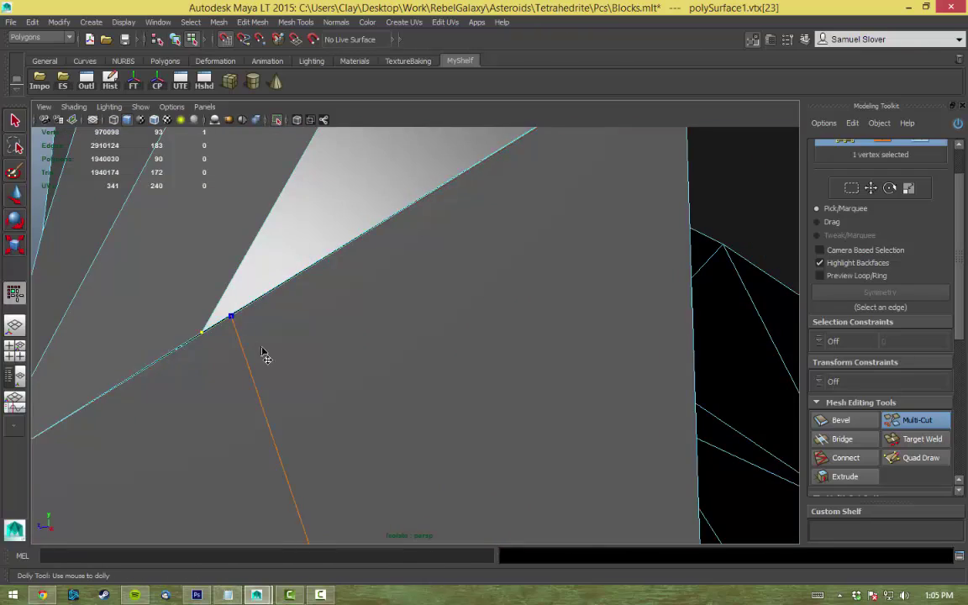
Step: Merge the new cut's end vertex into the adjacent corner vertex on the filled face's border
{"action": "right_click_drag", "start_coordinate": [266, 302], "coordinate": [233, 326]}
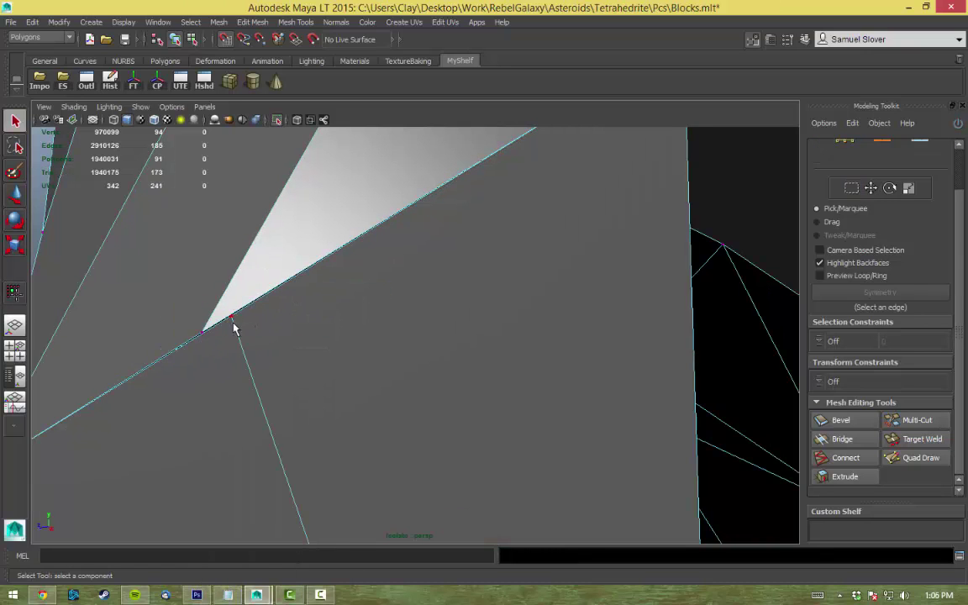
{"action": "left_click_drag", "start_coordinate": [232, 316], "coordinate": [202, 331]}
{"action": "key", "text": "q"}
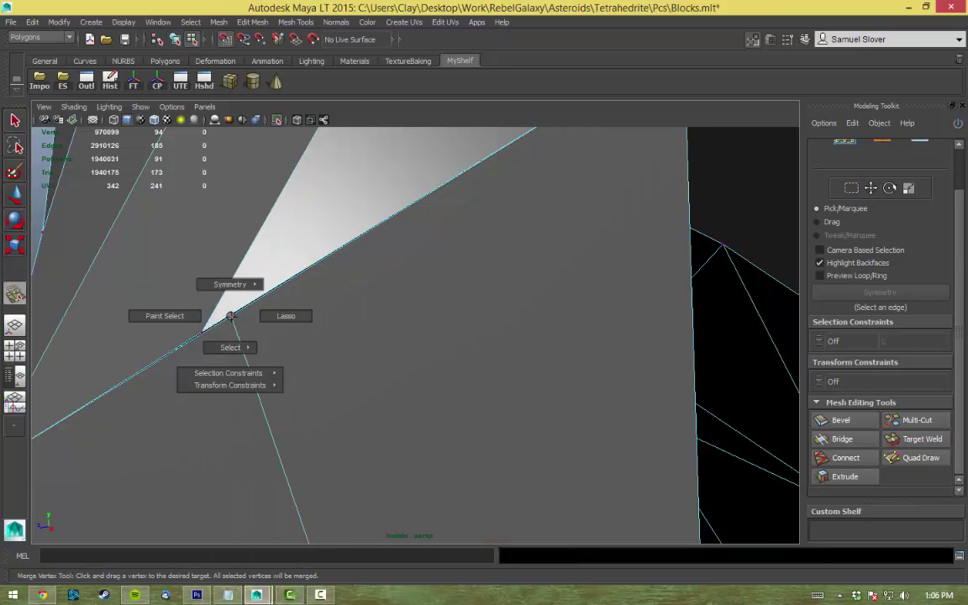
Step: Merge the stray border vertex beside the bright sliver into the vertex at the sliver's tip
{"action": "left_click", "coordinate": [305, 335]}
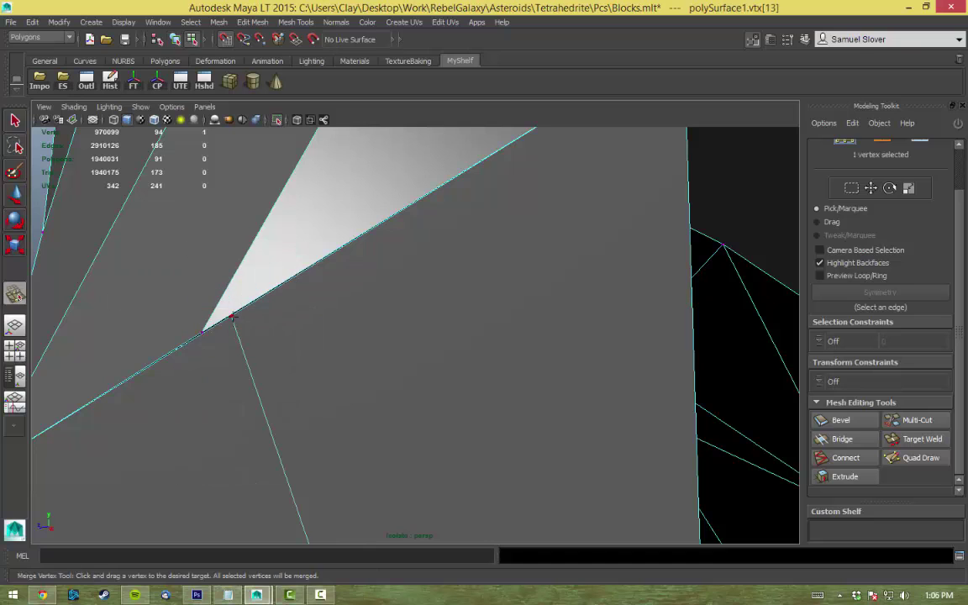
{"action": "scroll", "coordinate": [233, 326], "scroll_direction": "down", "scroll_amount": 6}
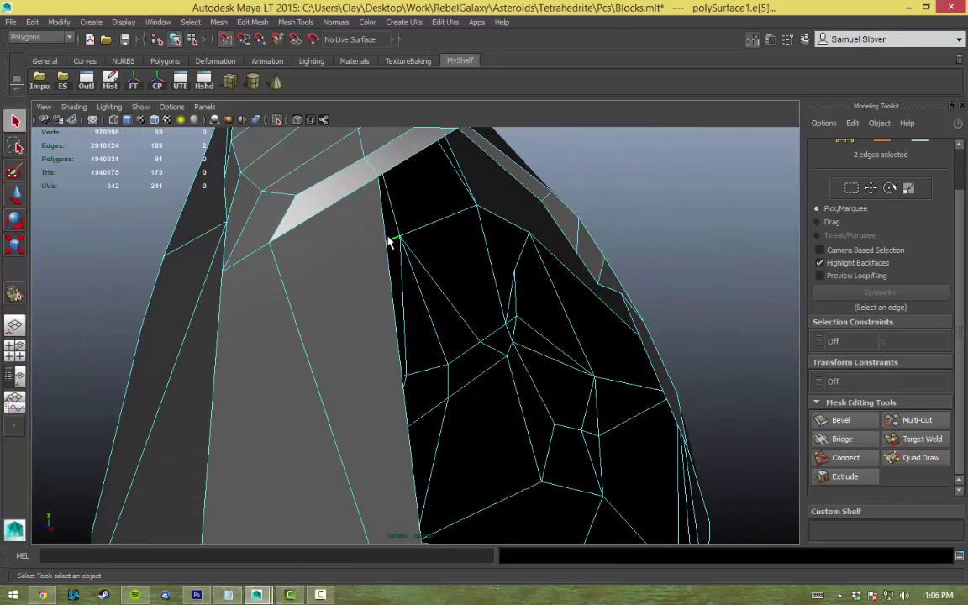
Step: Fill the large open hole in the block's side and poke the new face into triangles
{"action": "right_click_drag", "start_coordinate": [541, 250], "coordinate": [605, 432], "text": "shift"}
{"action": "right_click_drag", "start_coordinate": [493, 335], "coordinate": [492, 358], "text": "shift"}
{"action": "key", "text": "f"}
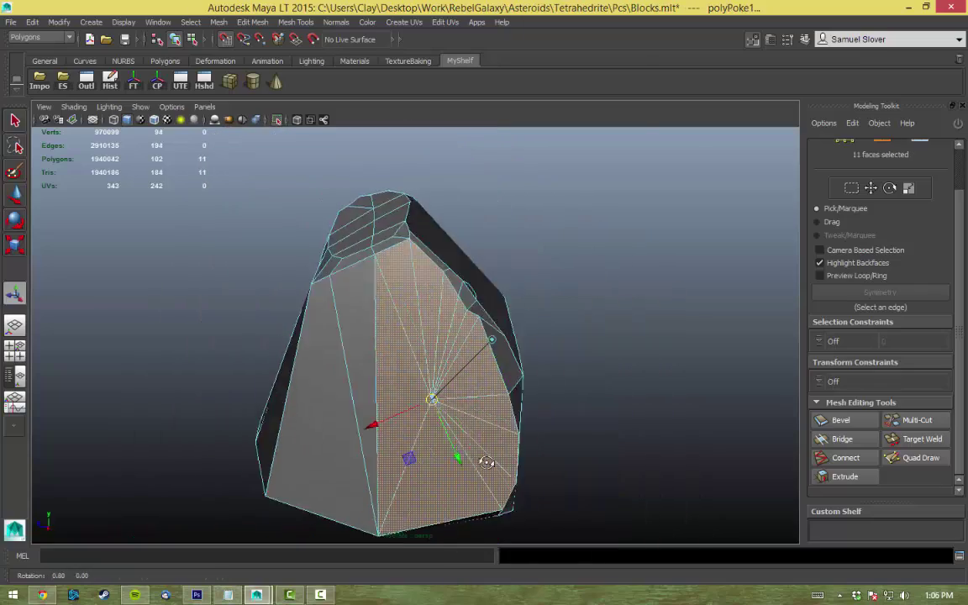
Step: Poke another large many-sided face of the block so triangles radiate from its centre
{"action": "left_click_drag", "start_coordinate": [487, 458], "coordinate": [594, 443], "text": "alt"}
{"action": "right_click_drag", "start_coordinate": [595, 443], "coordinate": [622, 420], "text": "alt"}
{"action": "right_click_drag", "start_coordinate": [314, 302], "coordinate": [335, 287]}
{"action": "left_click_drag", "start_coordinate": [334, 287], "coordinate": [322, 363], "text": "alt"}
{"action": "scroll", "coordinate": [322, 364], "scroll_direction": "up", "scroll_amount": 2}
{"action": "right_click_drag", "start_coordinate": [296, 253], "coordinate": [250, 237]}
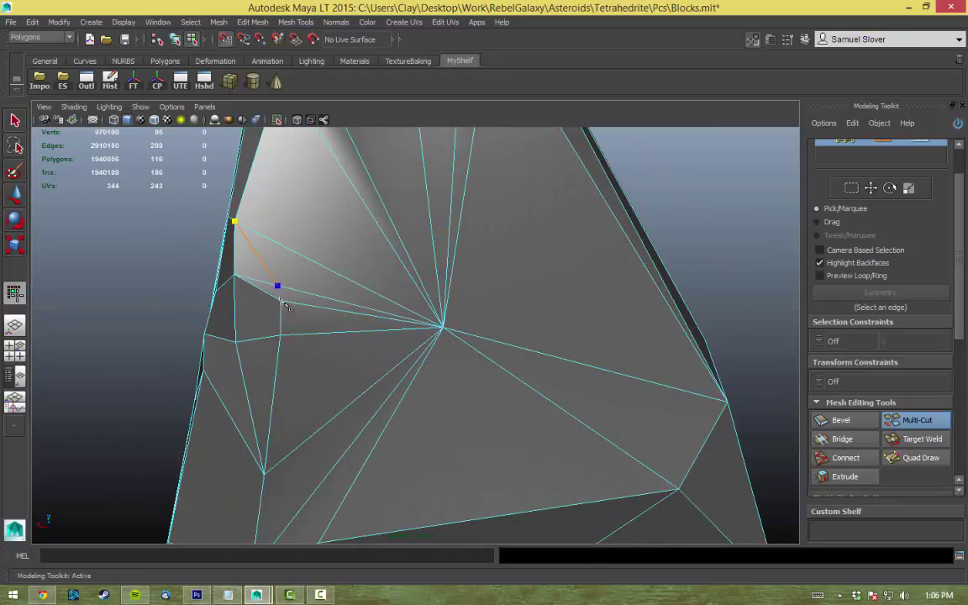
Step: Return polySurface1 to object mode and harden its edge normals
{"action": "right_click_drag", "start_coordinate": [368, 299], "coordinate": [420, 277]}
{"action": "scroll", "coordinate": [421, 277], "scroll_direction": "down", "scroll_amount": 4}
{"action": "left_click_drag", "start_coordinate": [420, 277], "coordinate": [432, 340], "text": "alt"}
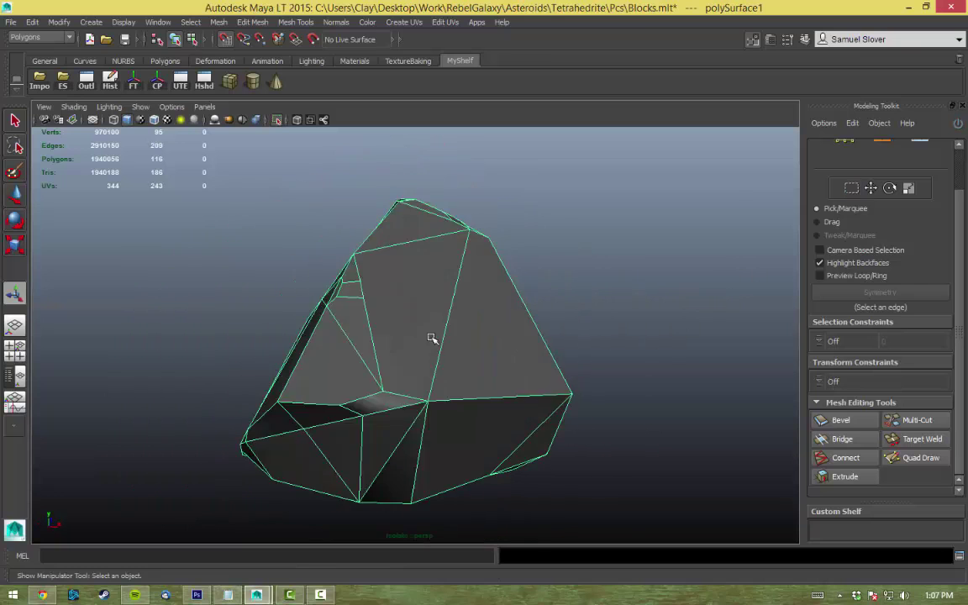
{"action": "right_click_drag", "start_coordinate": [439, 273], "coordinate": [432, 319], "text": "shift"}
{"action": "key", "text": "space"}
{"action": "left_click", "coordinate": [460, 328]}
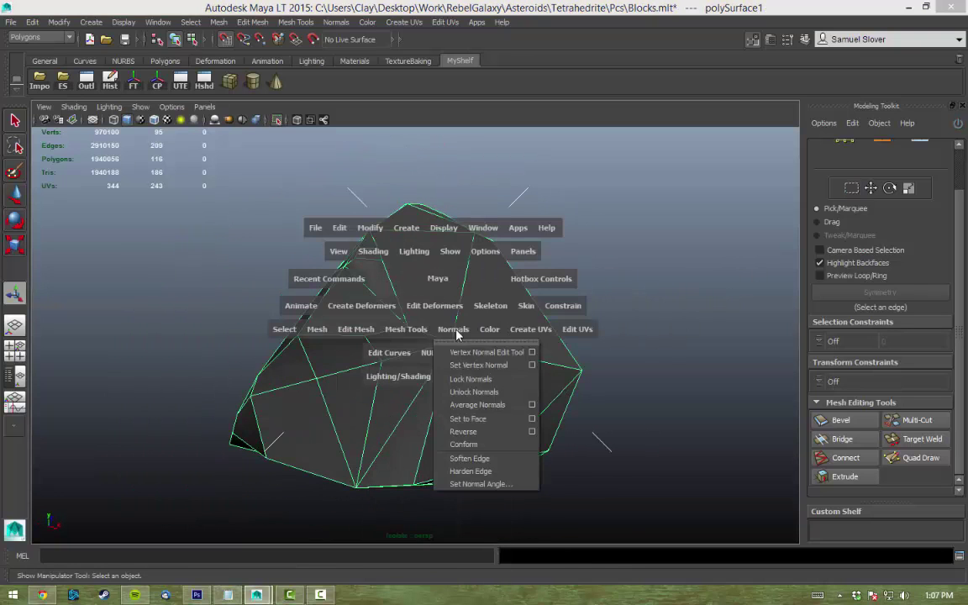
{"action": "left_click", "coordinate": [497, 471]}
{"action": "left_click_drag", "start_coordinate": [652, 388], "coordinate": [589, 327], "text": "alt"}
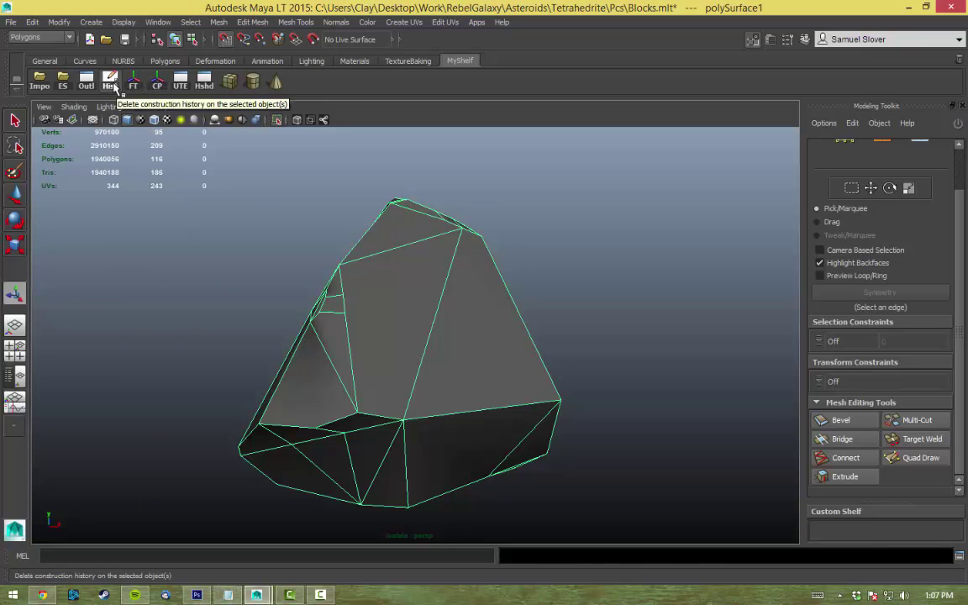
Step: Make _High_Group35821 the live surface and start Quad Draw on polySurface1 with isolation turned off
{"action": "left_click_drag", "start_coordinate": [210, 147], "coordinate": [267, 124], "text": "alt"}
{"action": "left_click", "coordinate": [86, 82]}
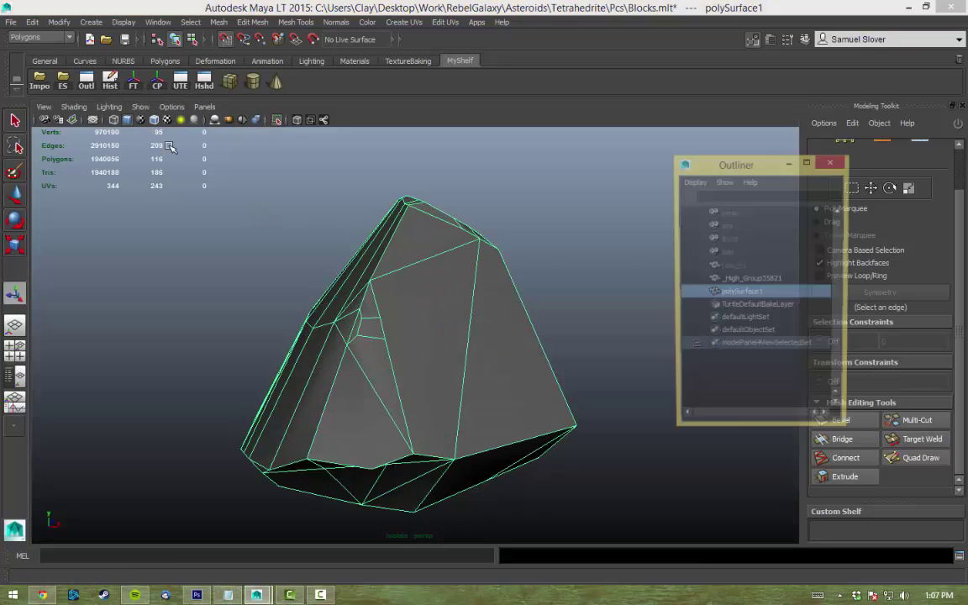
{"action": "left_click", "coordinate": [750, 279]}
{"action": "left_click", "coordinate": [921, 457]}
{"action": "left_click", "coordinate": [741, 292]}
{"action": "key", "text": "ctrl+1"}
Step: Draw extra low-poly faces with Quad Draw over the chipped areas on the ridge and lower edge, checking the mesh in isolation
{"action": "left_click_drag", "start_coordinate": [350, 217], "coordinate": [413, 367], "text": "alt"}
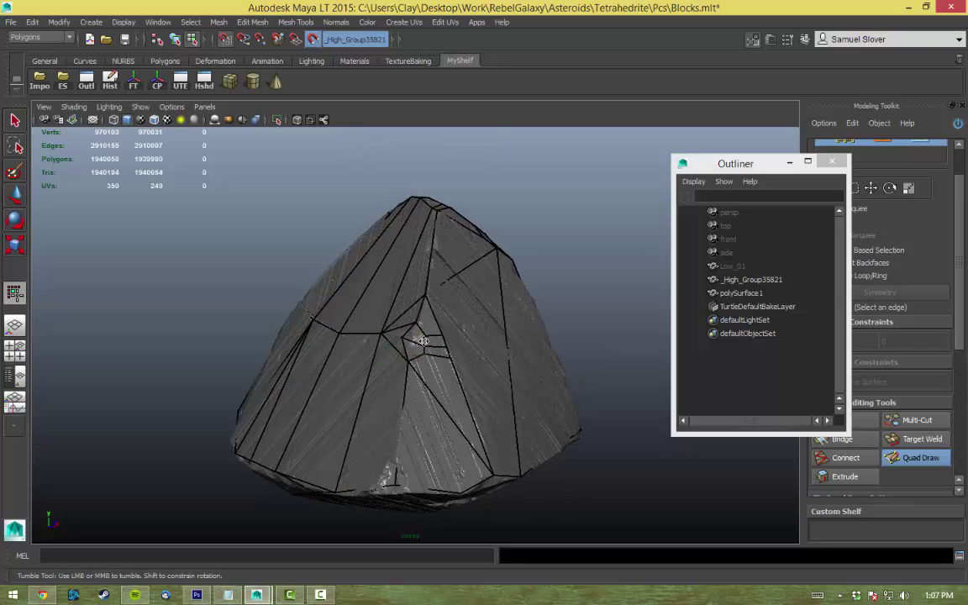
{"action": "middle_click_drag", "start_coordinate": [421, 343], "coordinate": [391, 348], "text": "alt"}
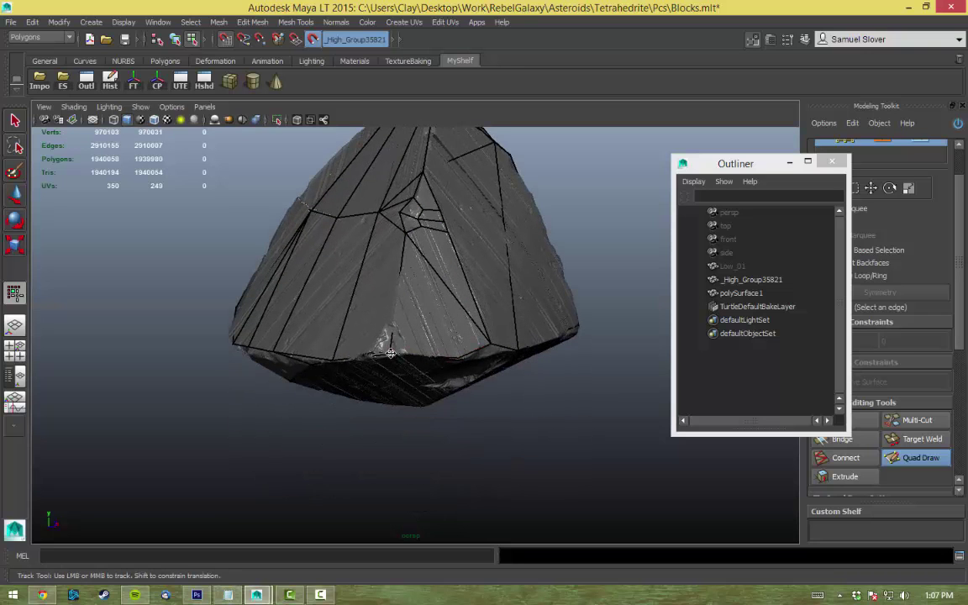
{"action": "mouse_move", "coordinate": [390, 353]}
{"action": "left_mouse_down", "text": "alt"}
{"action": "mouse_move", "coordinate": [443, 384]}
{"action": "mouse_move", "coordinate": [417, 385]}
{"action": "mouse_move", "coordinate": [473, 379]}
{"action": "left_mouse_up", "text": "alt"}
{"action": "left_click", "coordinate": [913, 458]}
{"action": "key", "text": "ctrl+1"}
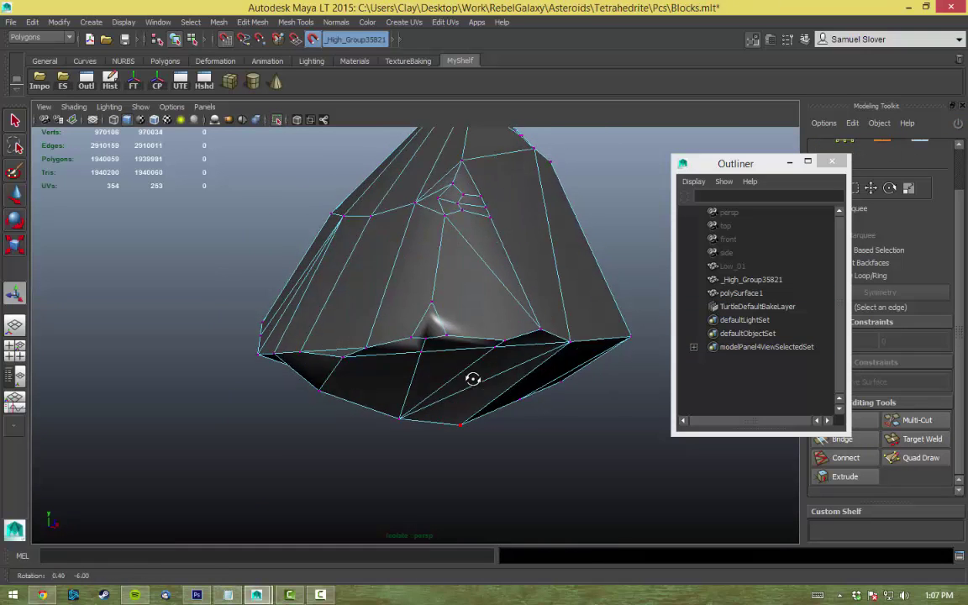
{"action": "key", "text": "ctrl+1"}
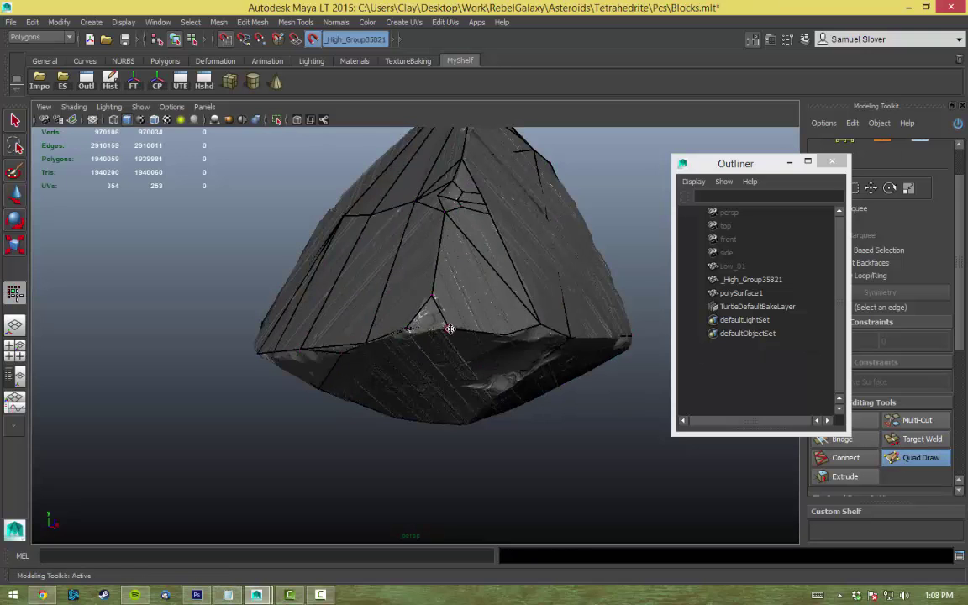
Step: Fit the low-poly vertices along the block's lower rim to the high-poly surface with Quad Draw
{"action": "left_click_drag", "start_coordinate": [426, 331], "coordinate": [527, 344], "text": "alt"}
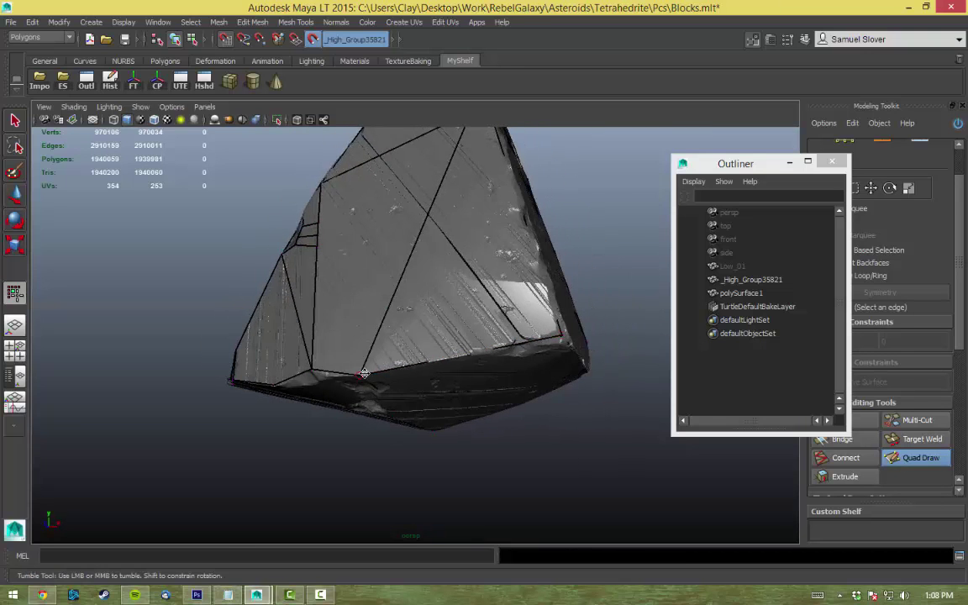
{"action": "left_click_drag", "start_coordinate": [364, 374], "coordinate": [388, 328], "text": "alt"}
{"action": "right_click_drag", "start_coordinate": [389, 328], "coordinate": [328, 251], "text": "alt"}
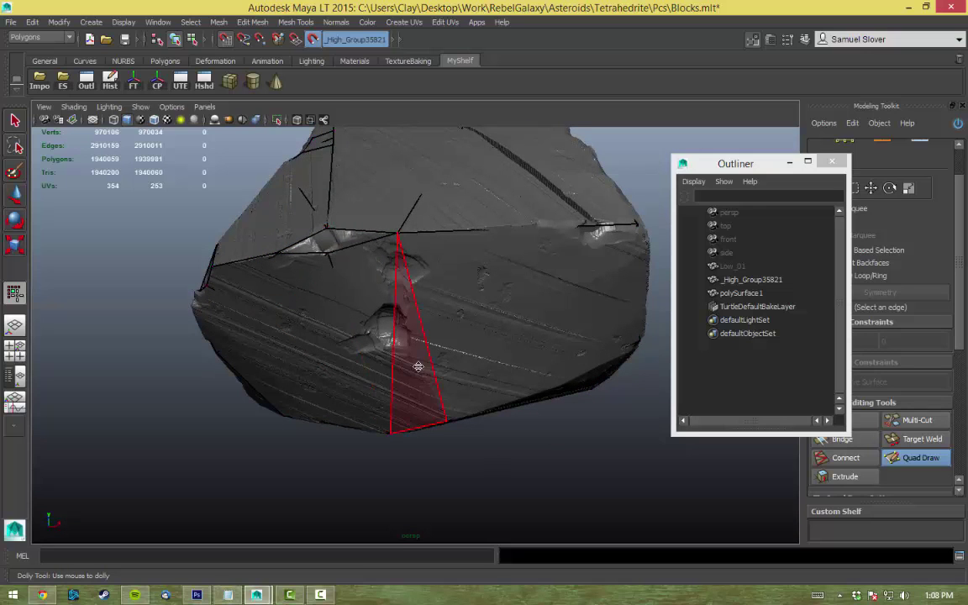
Step: Fit the vertices around the outline of the block's underside to the high-poly surface
{"action": "left_click_drag", "start_coordinate": [418, 367], "coordinate": [351, 268], "text": "alt"}
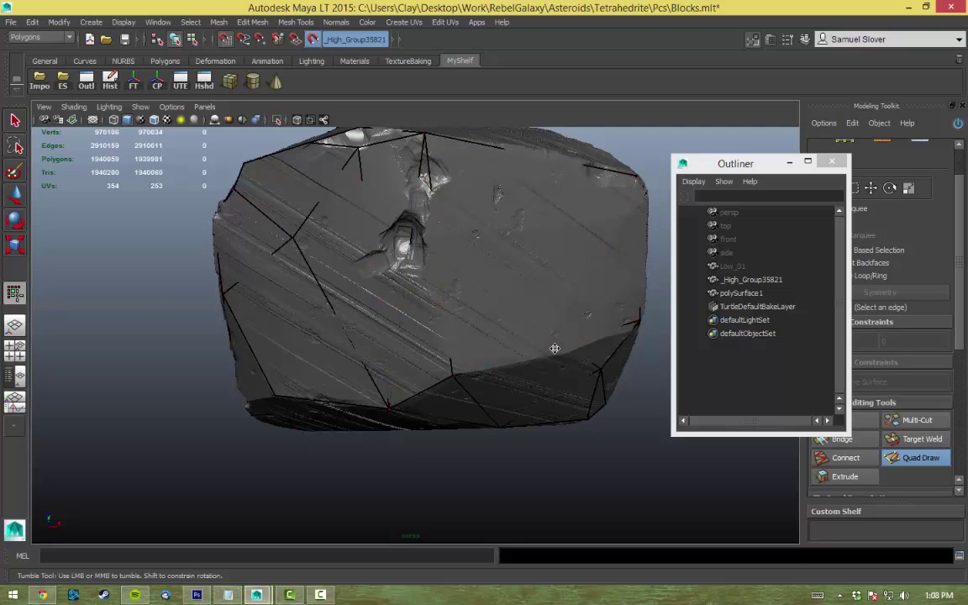
{"action": "middle_click_drag", "start_coordinate": [612, 427], "coordinate": [450, 361], "text": "alt"}
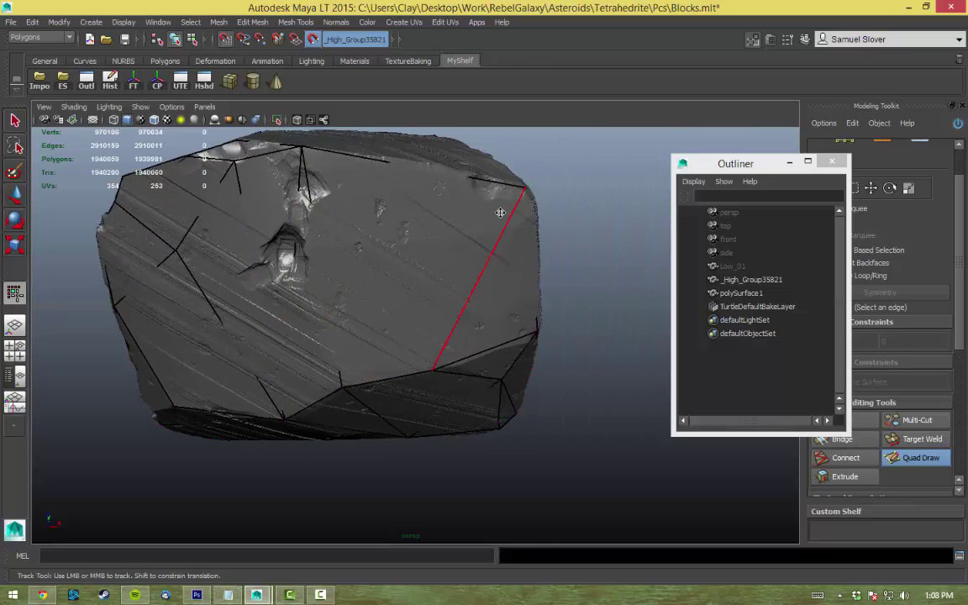
{"action": "left_click_drag", "start_coordinate": [503, 362], "coordinate": [506, 362], "text": "alt"}
Step: Adjust the low-poly vertices around the long corner edge to follow the high-poly block
{"action": "left_click_drag", "start_coordinate": [291, 360], "coordinate": [332, 341], "text": "alt"}
{"action": "left_click_drag", "start_coordinate": [525, 348], "coordinate": [420, 332], "text": "alt"}
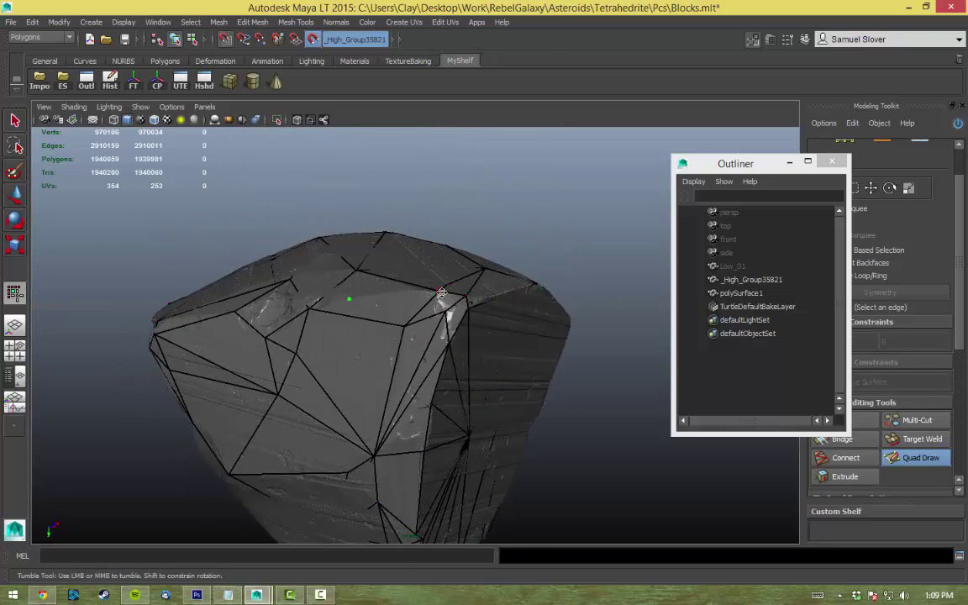
{"action": "left_click_drag", "start_coordinate": [446, 316], "coordinate": [572, 365], "text": "alt"}
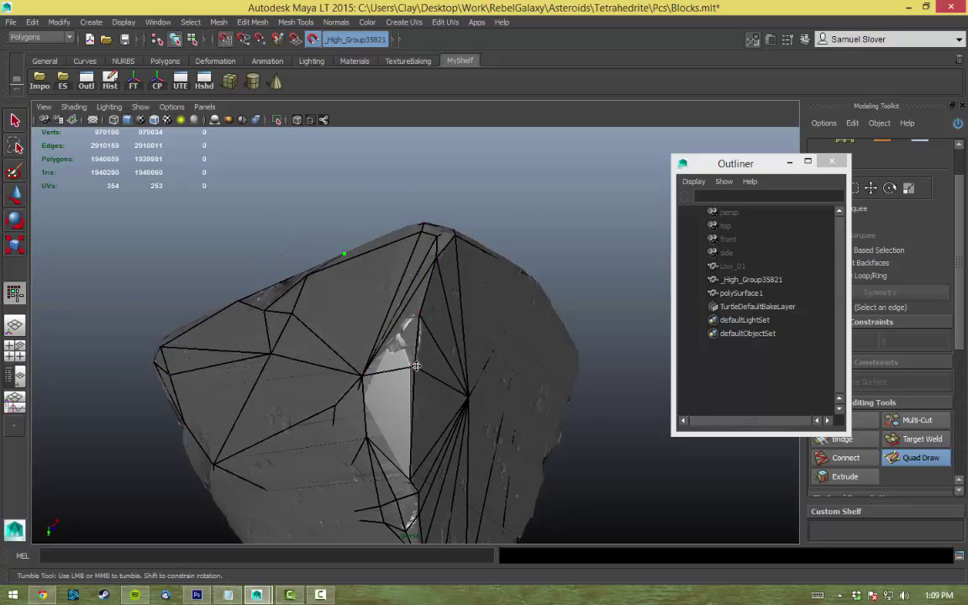
{"action": "left_click_drag", "start_coordinate": [414, 347], "coordinate": [602, 458], "text": "alt"}
{"action": "middle_click_drag", "start_coordinate": [602, 458], "coordinate": [395, 413], "text": "alt"}
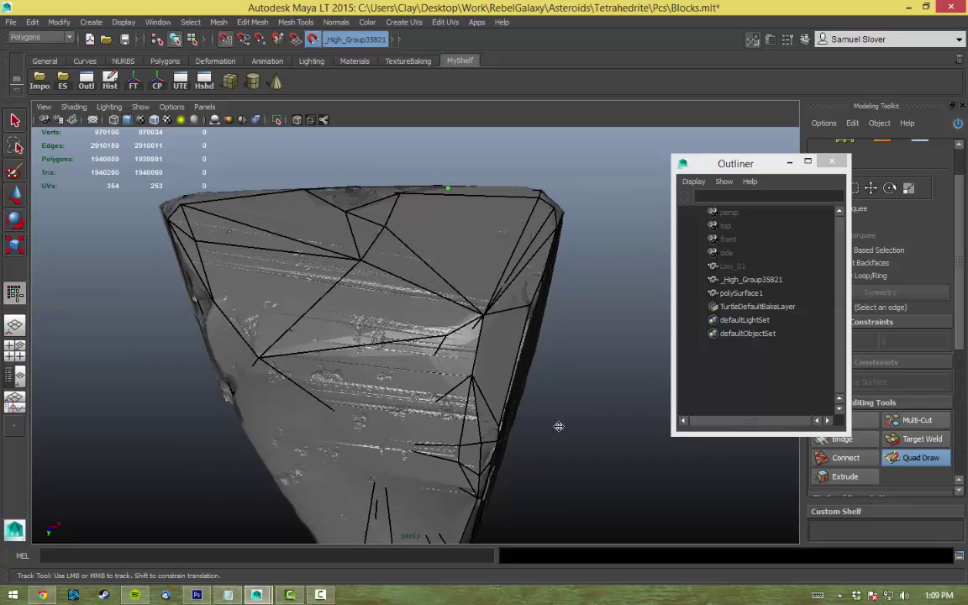
Step: Reposition the vertices beside the chipped crevice and the adjoining rim to match the high-poly shape
{"action": "left_click_drag", "start_coordinate": [559, 426], "coordinate": [455, 316], "text": "alt"}
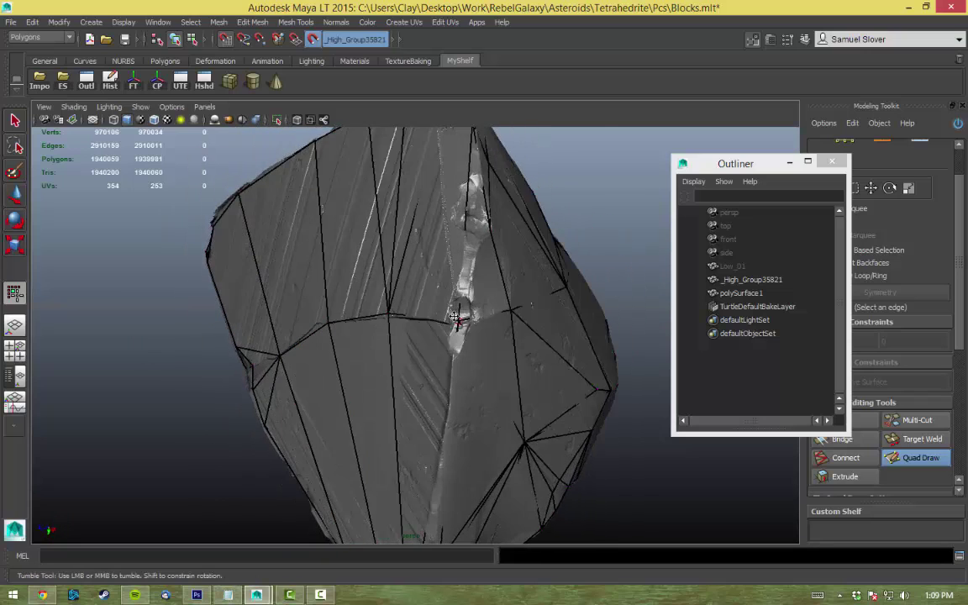
{"action": "right_click_drag", "start_coordinate": [455, 316], "coordinate": [514, 411], "text": "alt"}
{"action": "middle_click_drag", "start_coordinate": [515, 411], "coordinate": [380, 351], "text": "alt"}
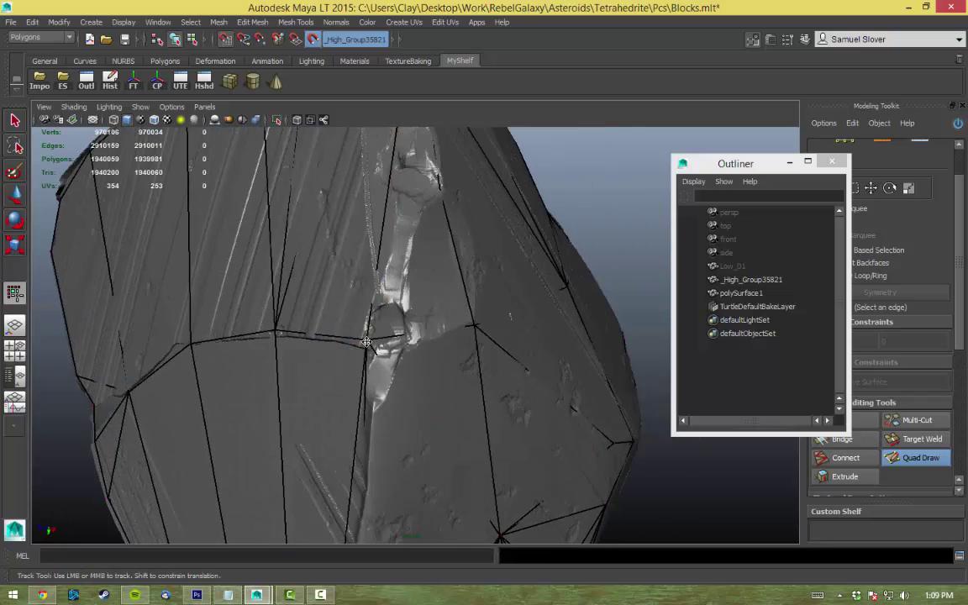
{"action": "middle_click_drag", "start_coordinate": [440, 474], "coordinate": [430, 298], "text": "alt"}
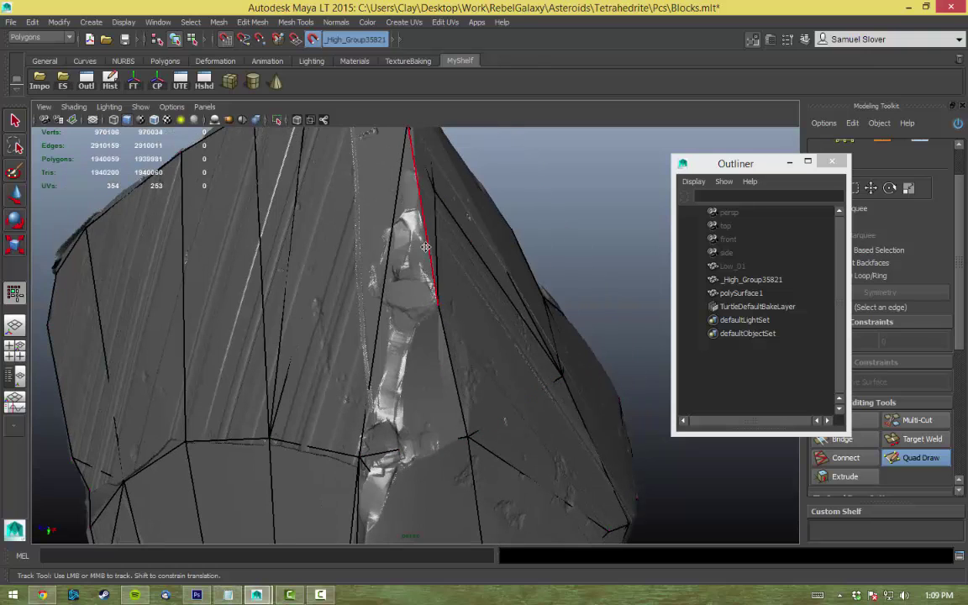
{"action": "middle_click_drag", "start_coordinate": [360, 454], "coordinate": [377, 337], "text": "alt"}
{"action": "left_click_drag", "start_coordinate": [375, 329], "coordinate": [419, 373], "text": "alt"}
{"action": "right_click_drag", "start_coordinate": [419, 373], "coordinate": [476, 434], "text": "alt"}
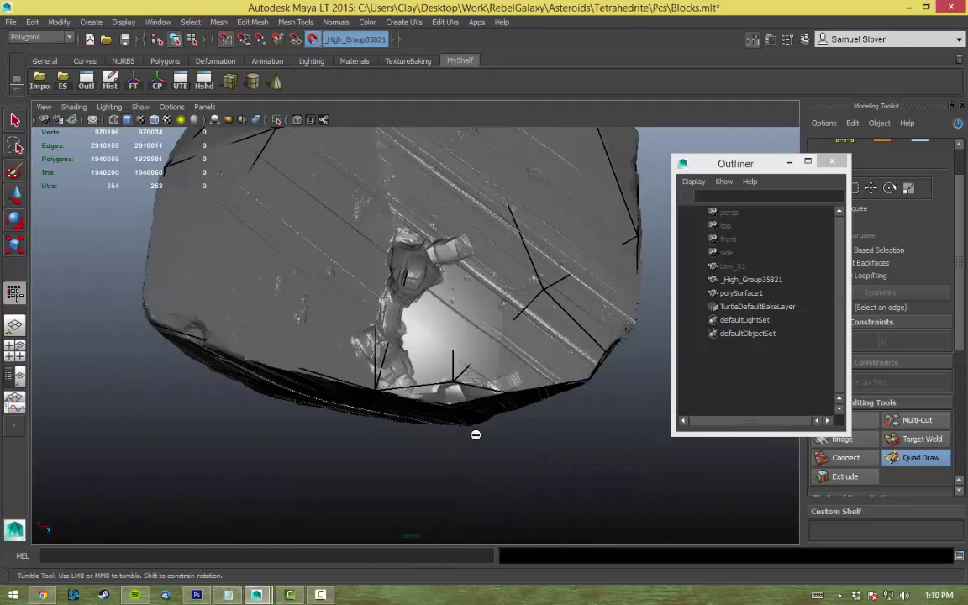
{"action": "left_click_drag", "start_coordinate": [572, 287], "coordinate": [415, 317], "text": "alt"}
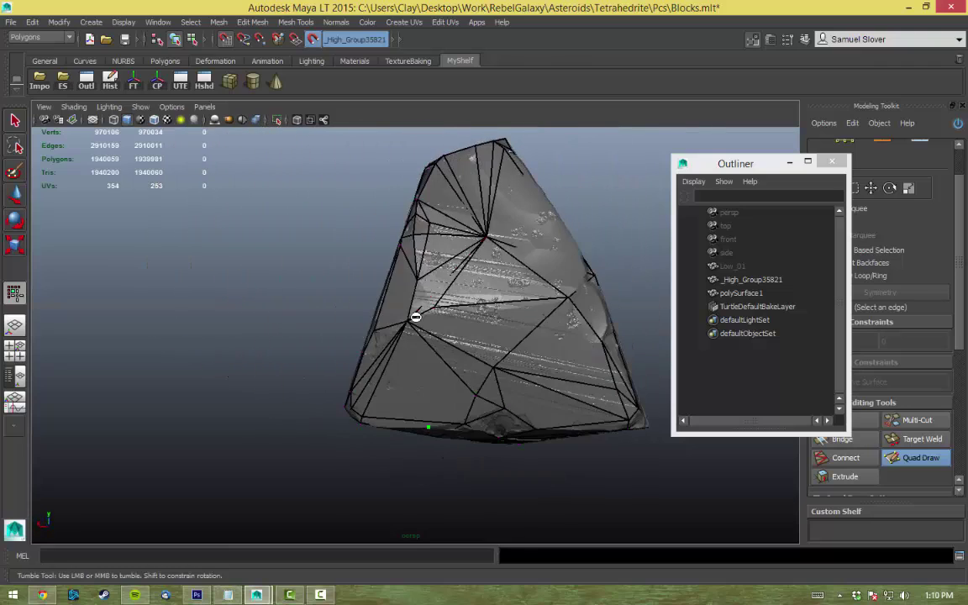
Step: Turn off the live surface and isolate polySurface1 in shaded display after a wireframe check
{"action": "left_click", "coordinate": [312, 40]}
{"action": "left_click", "coordinate": [415, 266]}
{"action": "key", "text": "4"}
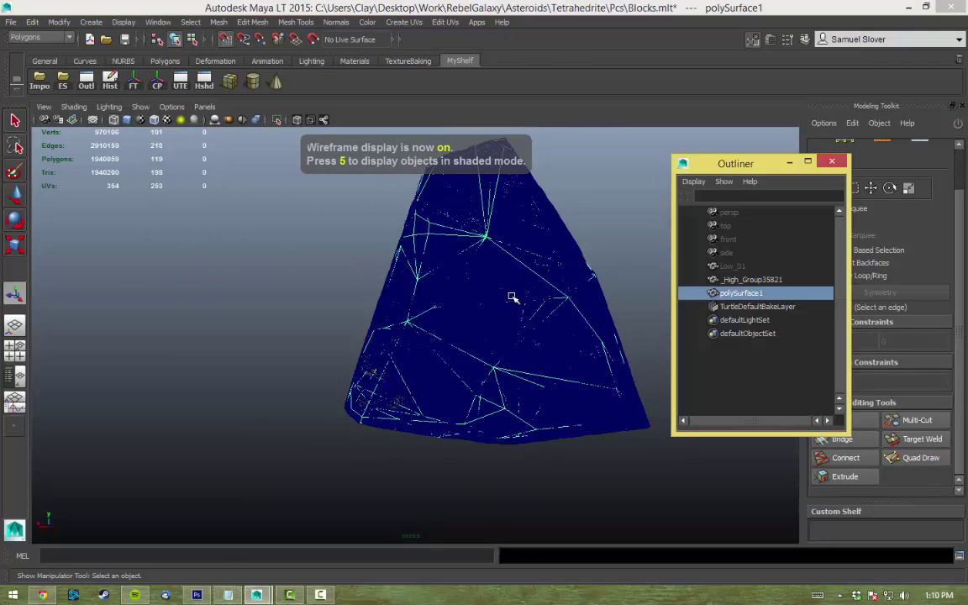
{"action": "key", "text": "ctrl+1"}
{"action": "mouse_move", "coordinate": [512, 298]}
{"action": "left_mouse_down", "text": "alt"}
{"action": "mouse_move", "coordinate": [276, 258]}
{"action": "mouse_move", "coordinate": [257, 286]}
{"action": "mouse_move", "coordinate": [471, 223]}
{"action": "left_mouse_up", "text": "alt"}
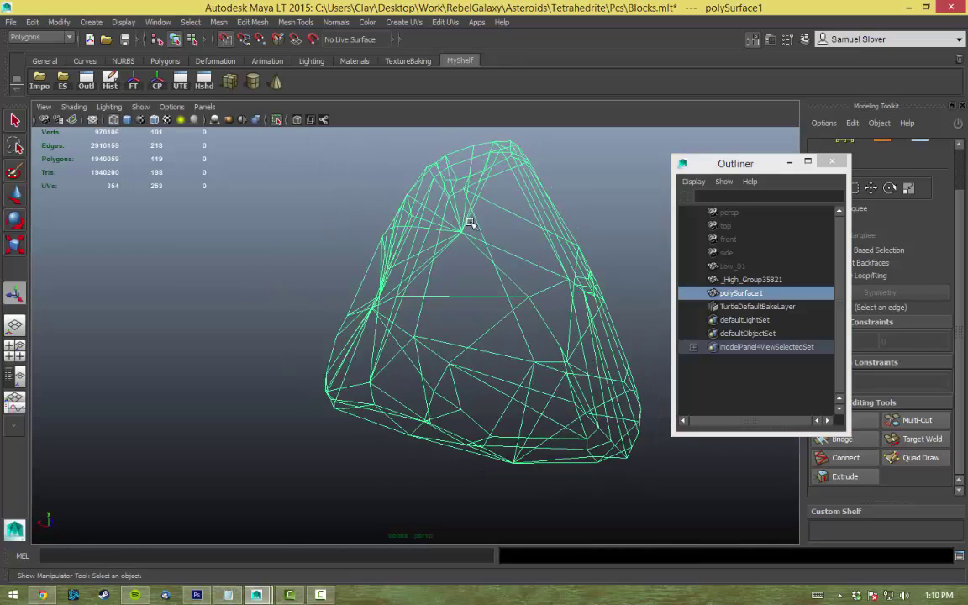
{"action": "key", "text": "5"}
Step: Soften all edges of polySurface1 and triangulate the mesh
{"action": "mouse_move", "coordinate": [497, 294]}
{"action": "right_mouse_down", "text": "shift"}
{"action": "mouse_move", "coordinate": [472, 283]}
{"action": "mouse_move", "coordinate": [519, 270]}
{"action": "mouse_move", "coordinate": [529, 277]}
{"action": "right_mouse_up", "text": "shift"}
{"action": "mouse_move", "coordinate": [572, 317]}
{"action": "left_mouse_down", "text": "alt"}
{"action": "mouse_move", "coordinate": [467, 317]}
{"action": "mouse_move", "coordinate": [192, 99]}
{"action": "left_mouse_up", "text": "alt"}
{"action": "left_click", "coordinate": [467, 317]}
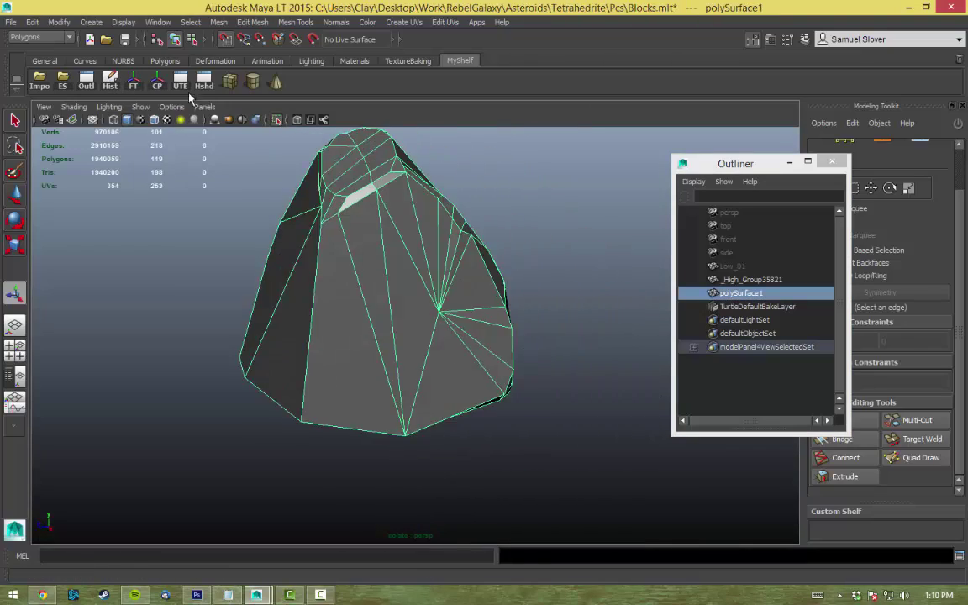
{"action": "right_click_drag", "start_coordinate": [427, 294], "coordinate": [428, 294], "text": "shift"}
{"action": "right_click_drag", "start_coordinate": [392, 278], "coordinate": [400, 320], "text": "shift"}
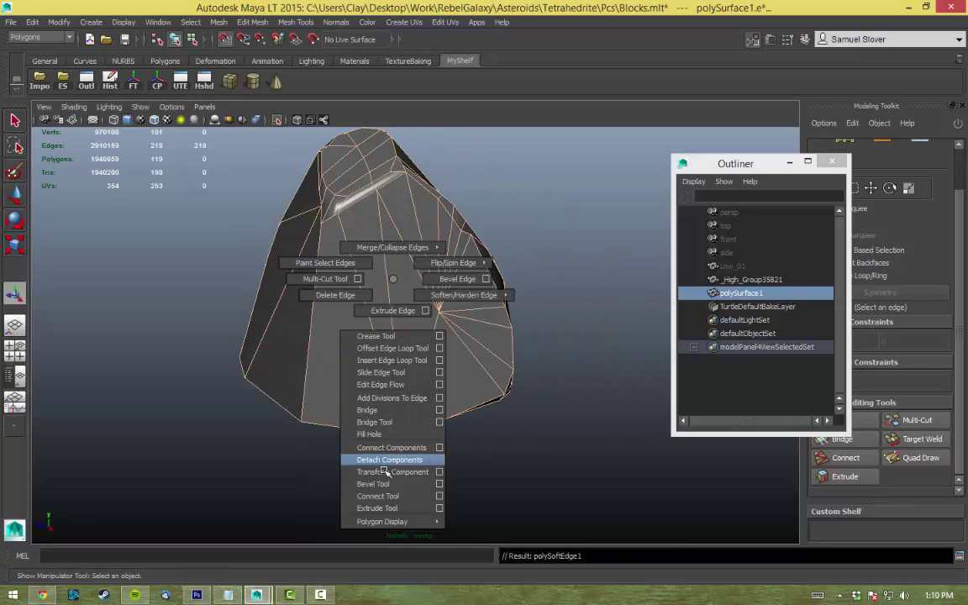
{"action": "mouse_move", "coordinate": [383, 473]}
{"action": "right_mouse_down", "text": "shift"}
{"action": "mouse_move", "coordinate": [393, 281]}
{"action": "mouse_move", "coordinate": [412, 252]}
{"action": "mouse_move", "coordinate": [443, 328]}
{"action": "right_mouse_up", "text": "shift"}
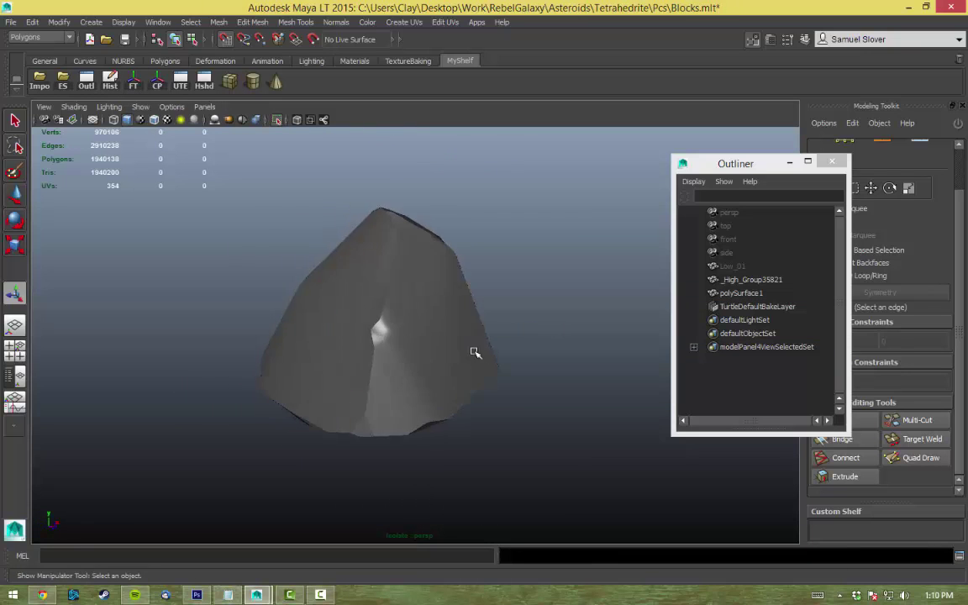
{"action": "mouse_move", "coordinate": [475, 353]}
{"action": "left_mouse_down", "text": "alt"}
{"action": "mouse_move", "coordinate": [506, 331]}
{"action": "mouse_move", "coordinate": [454, 336]}
{"action": "left_mouse_up", "text": "alt"}
{"action": "left_click", "coordinate": [505, 330]}
{"action": "key", "text": "space"}
{"action": "left_click", "coordinate": [449, 368]}
{"action": "left_click", "coordinate": [484, 433]}
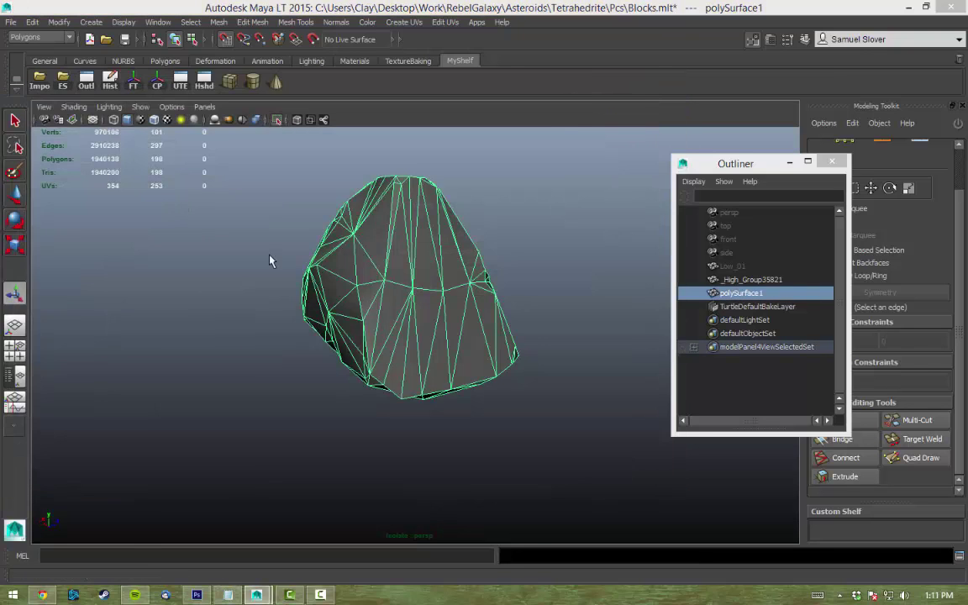
{"action": "key", "text": "ctrl+shift+e"}
{"action": "left_click", "coordinate": [117, 466]}
{"action": "left_click", "coordinate": [84, 495]}
{"action": "double_click", "coordinate": [122, 125]}
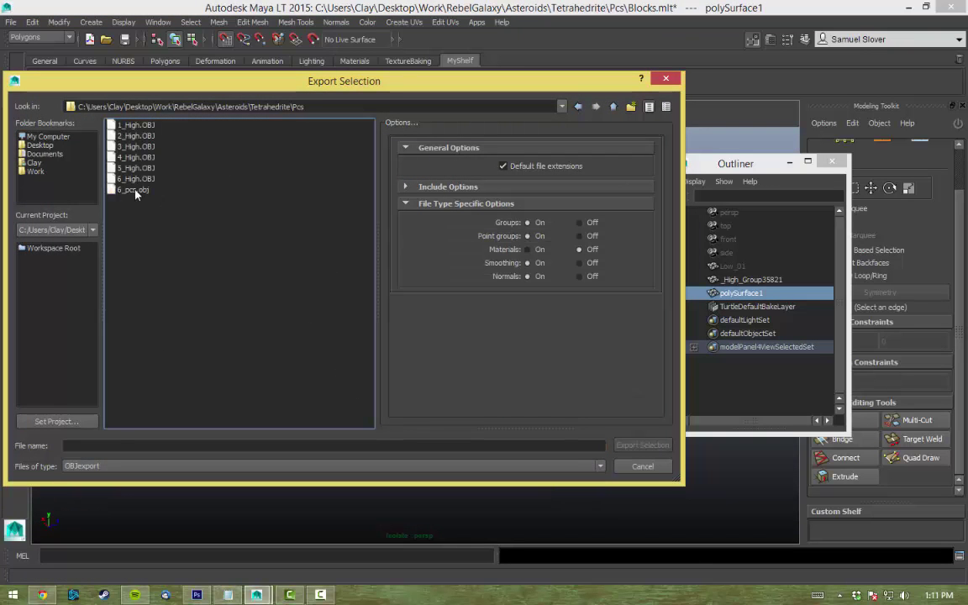
{"action": "left_click", "coordinate": [578, 106]}
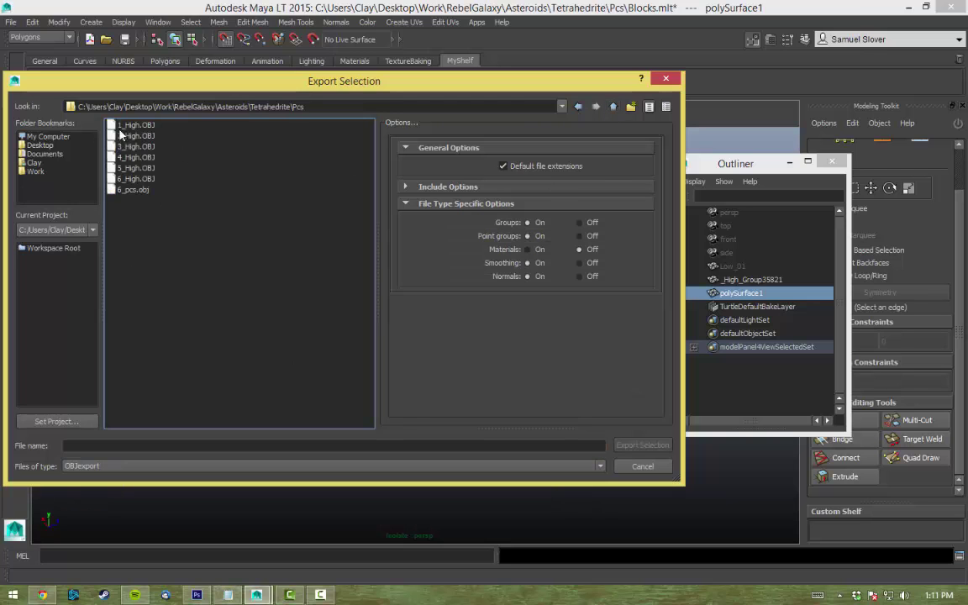
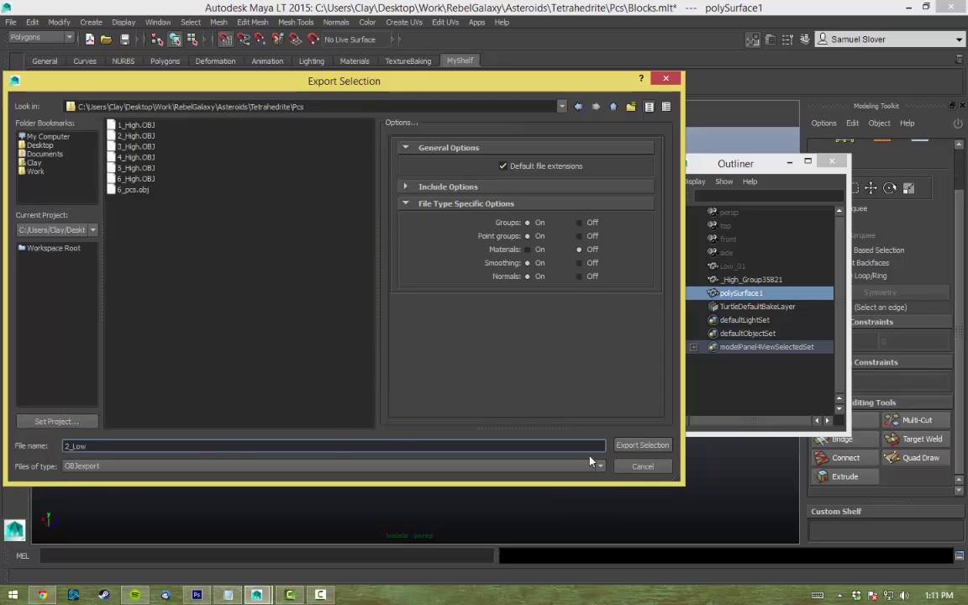
{"action": "left_click", "coordinate": [639, 469]}
Step: Apply automatic UV mapping to polySurface1
{"action": "key", "text": "space"}
{"action": "left_click", "coordinate": [519, 395]}
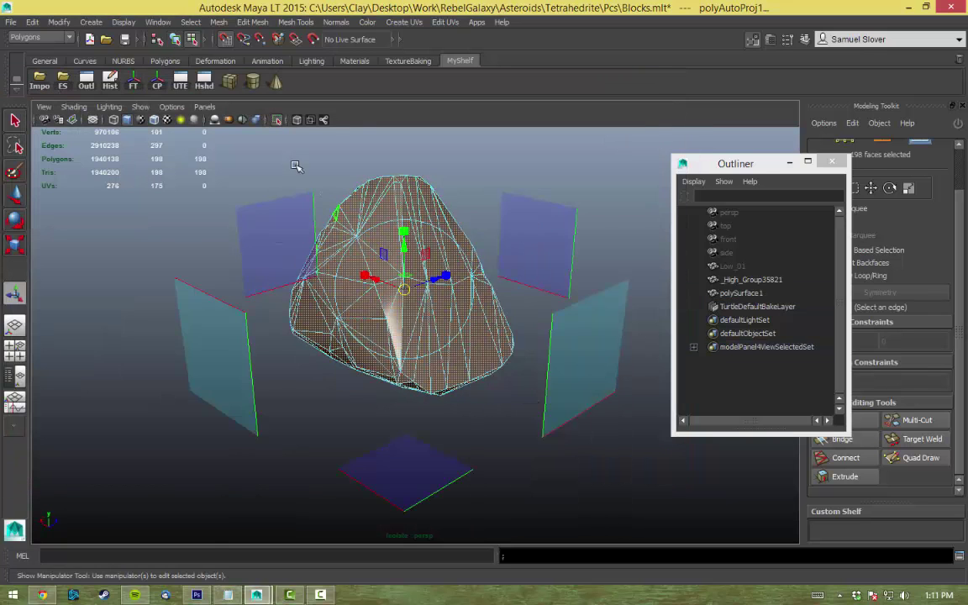
{"action": "left_click", "coordinate": [204, 82]}
{"action": "left_click", "coordinate": [538, 160]}
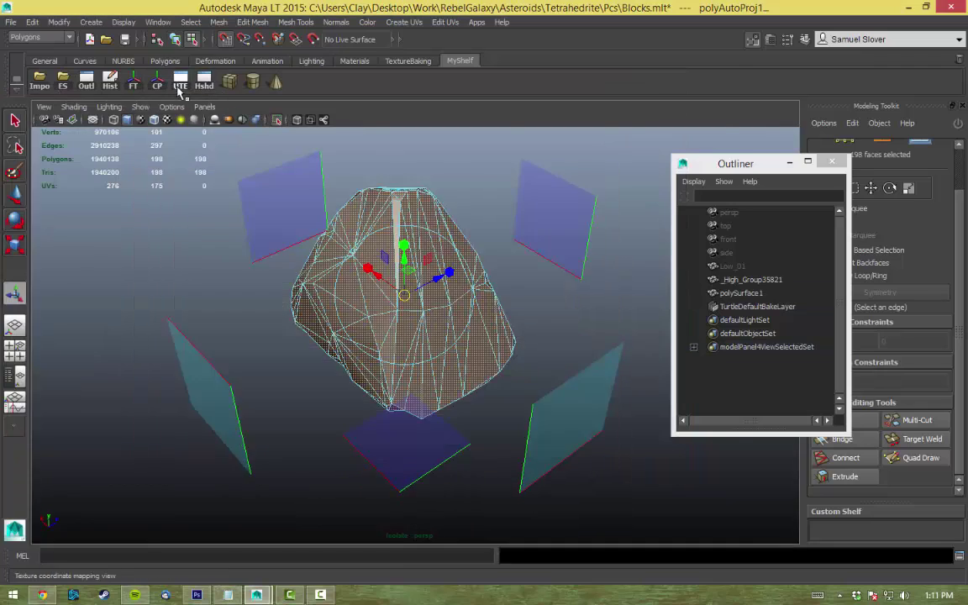
Step: Open the UV Texture Editor and unfold the distorted upper UV shell with the Smooth UV tool
{"action": "left_click", "coordinate": [180, 81]}
{"action": "scroll", "coordinate": [568, 344], "scroll_direction": "up", "scroll_amount": 3}
{"action": "middle_click_drag", "start_coordinate": [568, 344], "coordinate": [575, 313], "text": "alt"}
{"action": "left_click", "coordinate": [538, 59]}
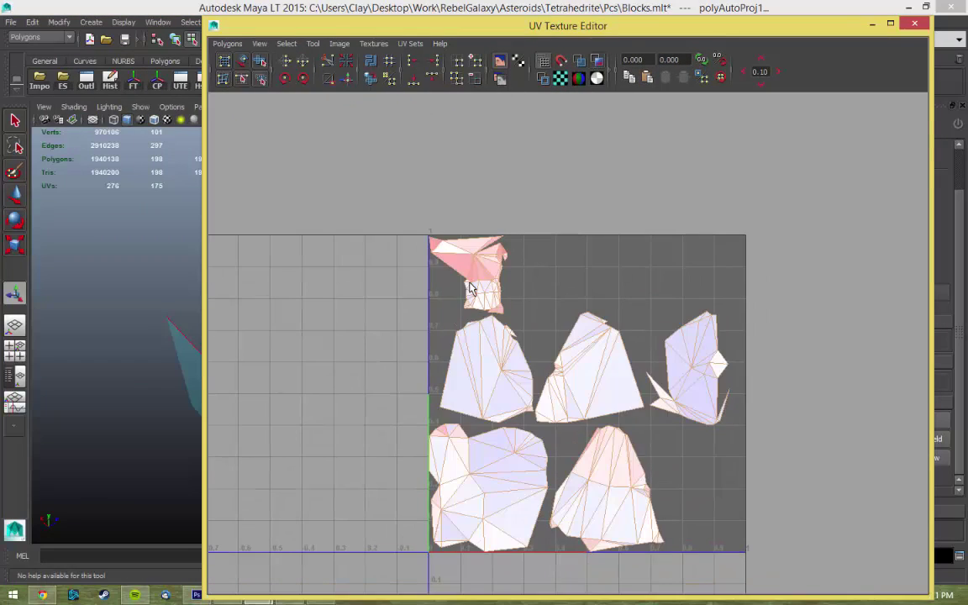
{"action": "left_click", "coordinate": [483, 243]}
{"action": "right_click_drag", "start_coordinate": [483, 243], "coordinate": [494, 332], "text": "shift"}
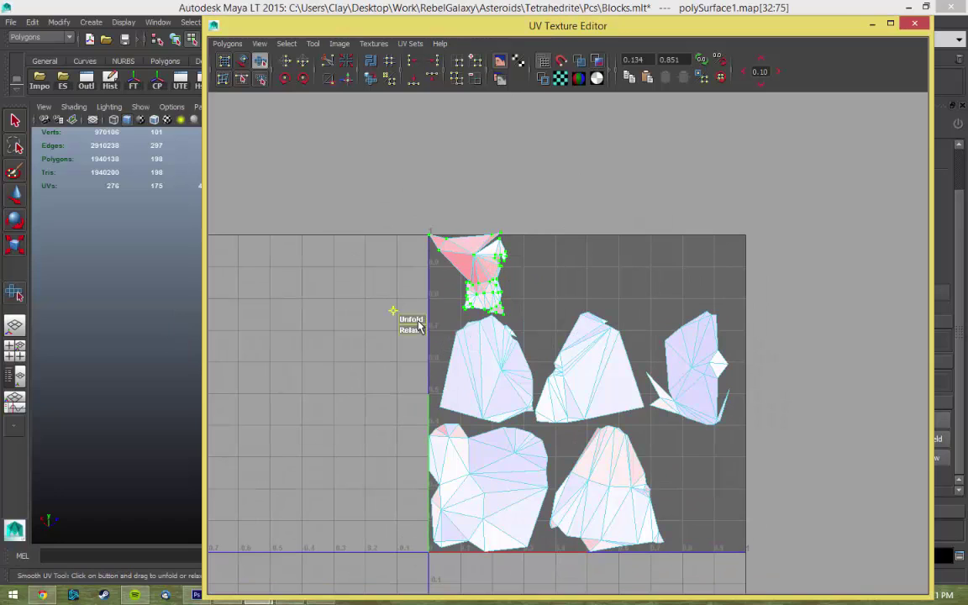
{"action": "right_click_drag", "start_coordinate": [461, 269], "coordinate": [469, 320], "text": "shift"}
{"action": "left_click", "coordinate": [219, 342]}
{"action": "middle_click_drag", "start_coordinate": [455, 269], "coordinate": [445, 267], "text": "alt"}
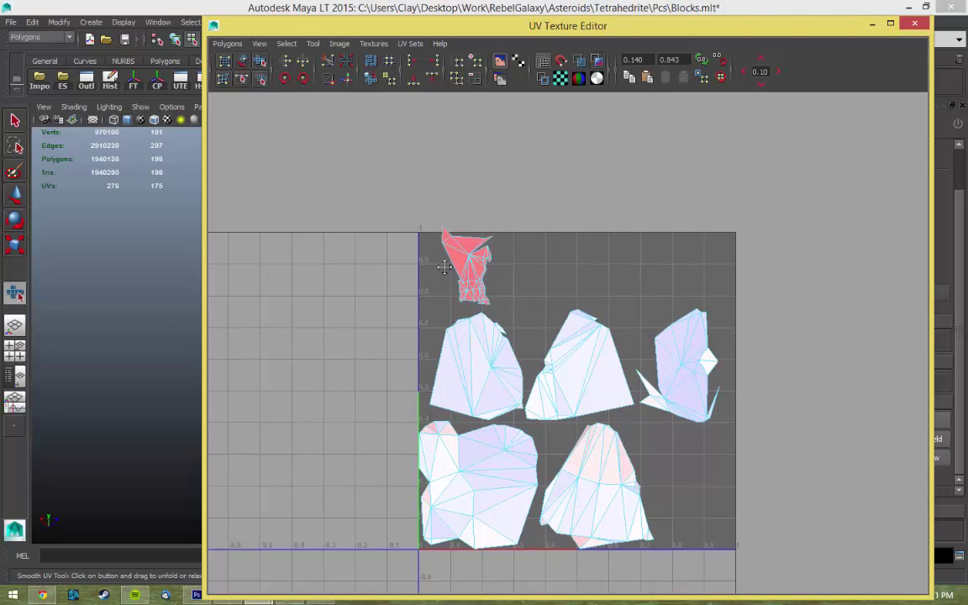
Step: Unfold the remaining UV shells one by one with the Smooth UV tool to reduce their distortion
{"action": "scroll", "coordinate": [444, 267], "scroll_direction": "up", "scroll_amount": 3}
{"action": "left_click", "coordinate": [480, 325]}
{"action": "right_click_drag", "start_coordinate": [480, 324], "coordinate": [480, 328], "text": "shift"}
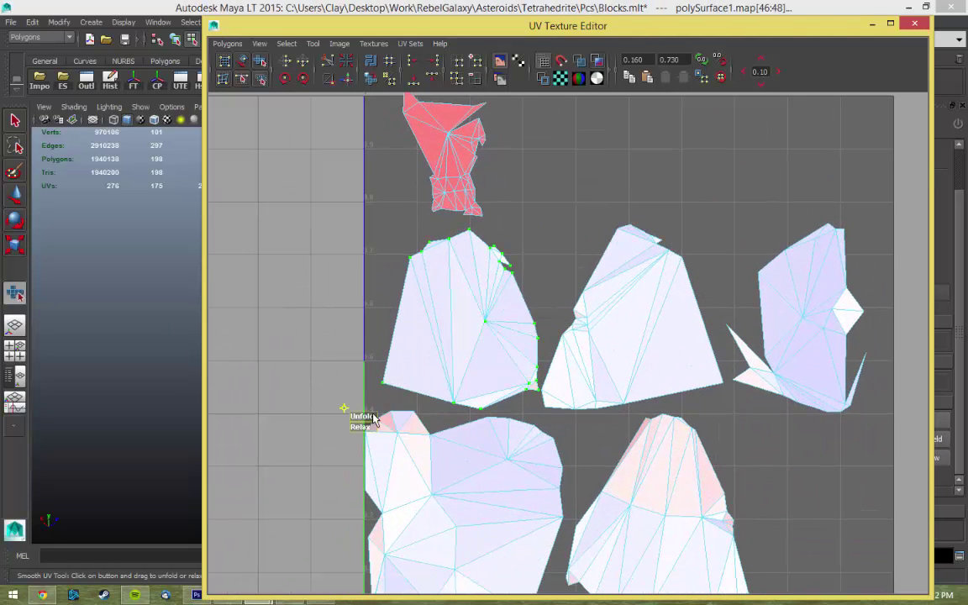
{"action": "left_click", "coordinate": [574, 409]}
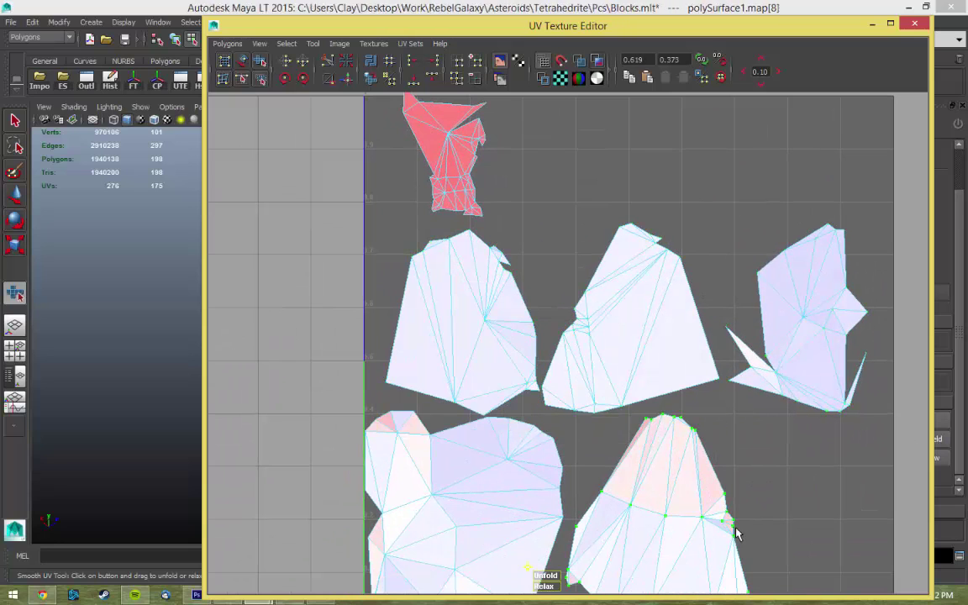
{"action": "left_click_drag", "start_coordinate": [736, 534], "coordinate": [739, 584]}
{"action": "left_click_drag", "start_coordinate": [452, 555], "coordinate": [514, 525]}
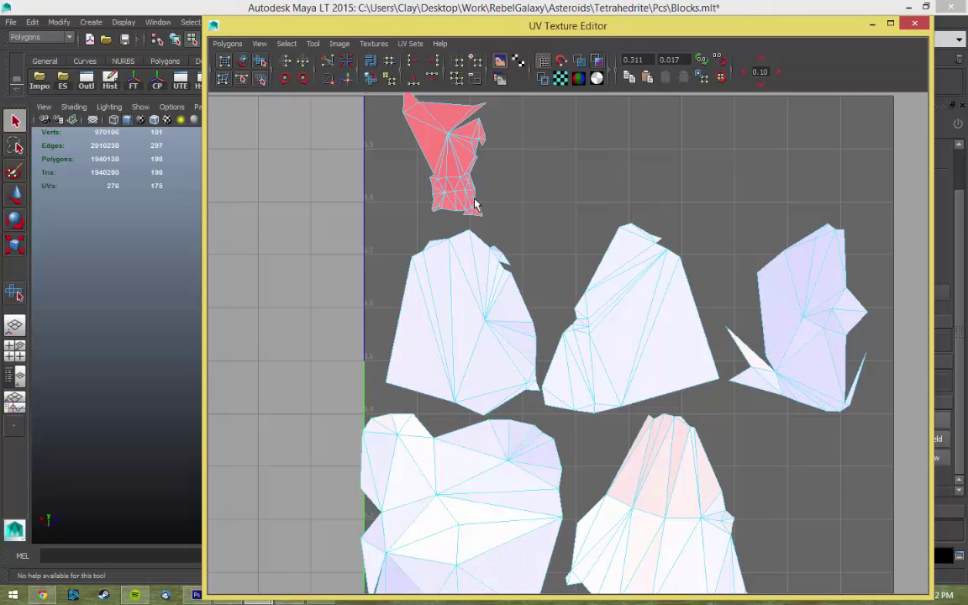
Step: Move the unfolded upper shell partly outside the 0–1 UV space and select its faces
{"action": "key", "text": "w"}
{"action": "middle_click_drag", "start_coordinate": [508, 349], "coordinate": [335, 427]}
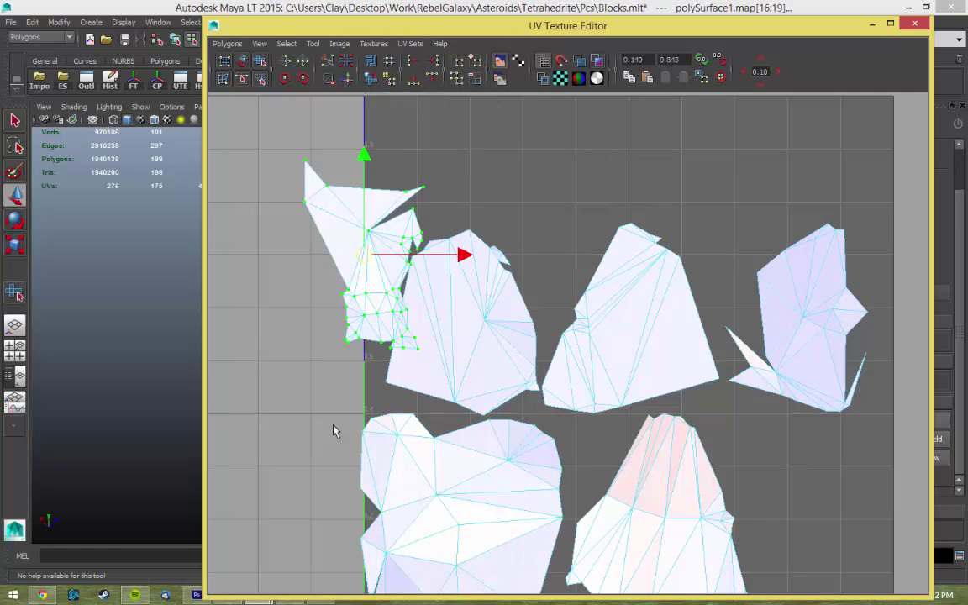
{"action": "right_click_drag", "start_coordinate": [304, 333], "coordinate": [305, 363]}
{"action": "left_click_drag", "start_coordinate": [437, 25], "coordinate": [918, 44]}
Step: Examine on the mesh which faces belong to the moved UV shell around the chipped crevice
{"action": "scroll", "coordinate": [345, 252], "scroll_direction": "up", "scroll_amount": 10}
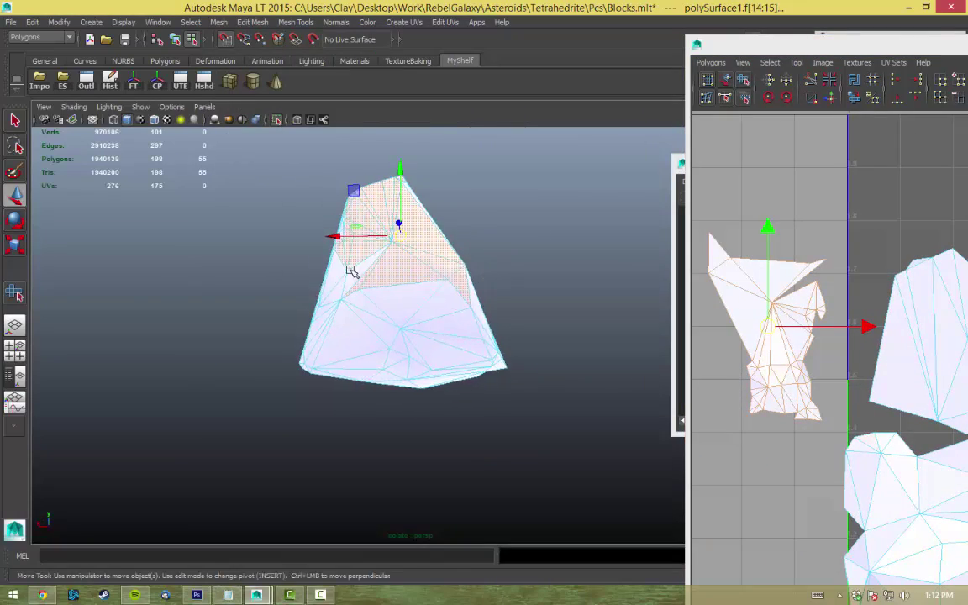
{"action": "right_click_drag", "start_coordinate": [345, 249], "coordinate": [325, 253]}
{"action": "left_click", "coordinate": [325, 253]}
{"action": "scroll", "coordinate": [350, 267], "scroll_direction": "up", "scroll_amount": 3}
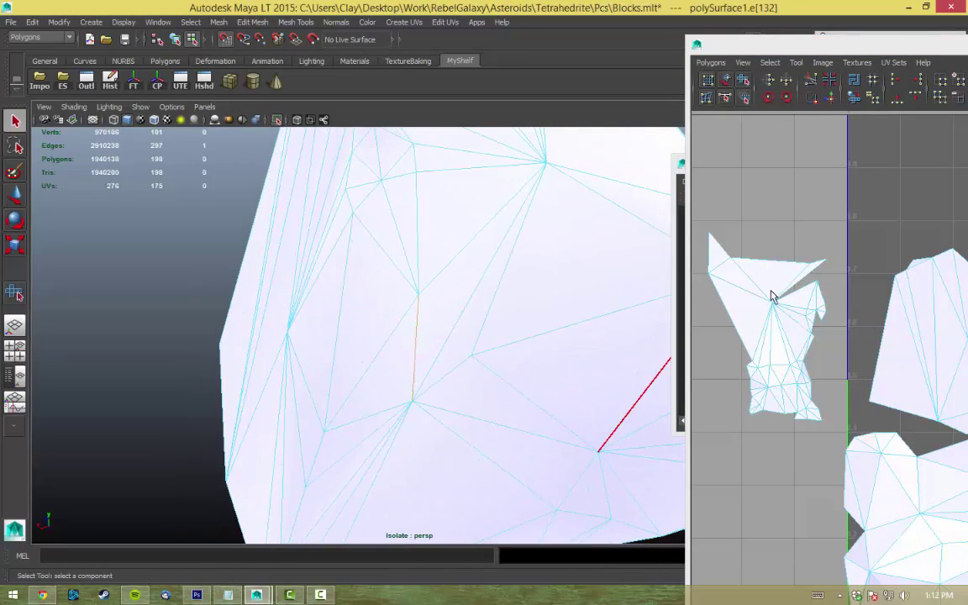
{"action": "key", "text": "ctrl+F11"}
{"action": "key", "text": "shift+period"}
{"action": "key", "text": "shift+period"}
{"action": "key", "text": "shift+period"}
{"action": "left_click_drag", "start_coordinate": [588, 302], "coordinate": [450, 303], "text": "alt"}
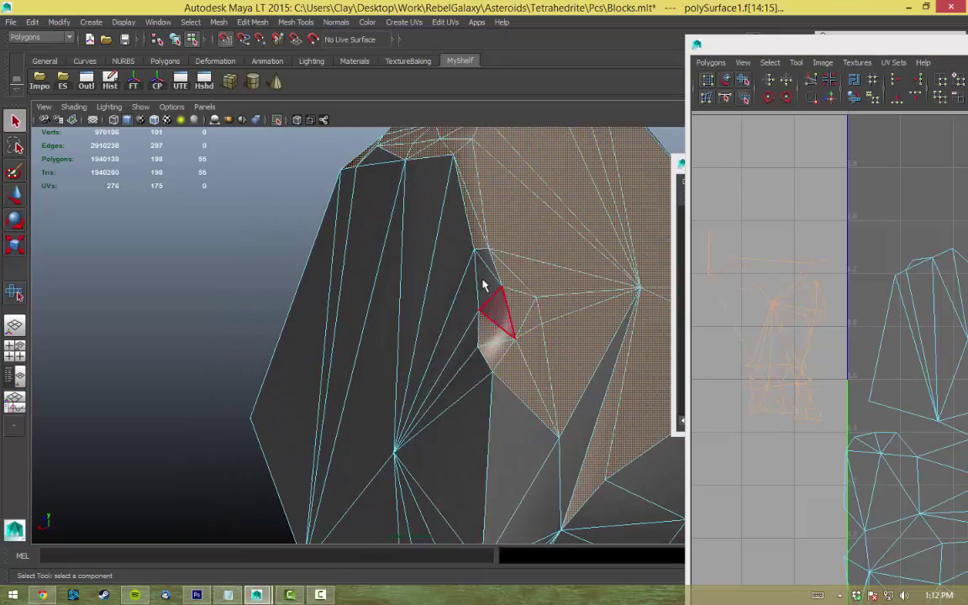
Step: Cut the UVs along the rim edges beside the chipped crevice and highlight the texture borders
{"action": "key", "text": "F10"}
{"action": "right_click_drag", "start_coordinate": [512, 281], "coordinate": [510, 313]}
{"action": "key", "text": "F10"}
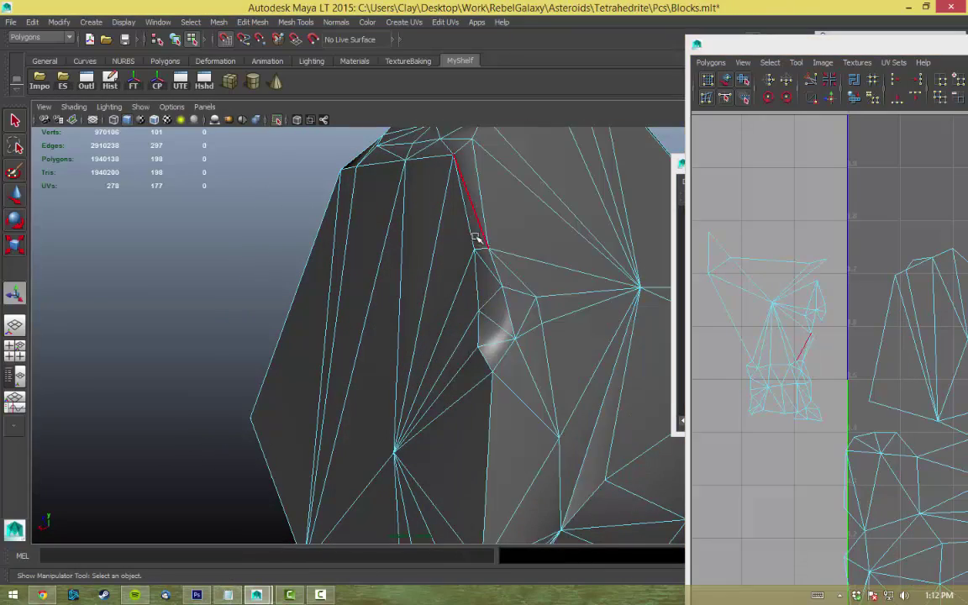
{"action": "left_click", "coordinate": [600, 361]}
{"action": "key", "text": "f"}
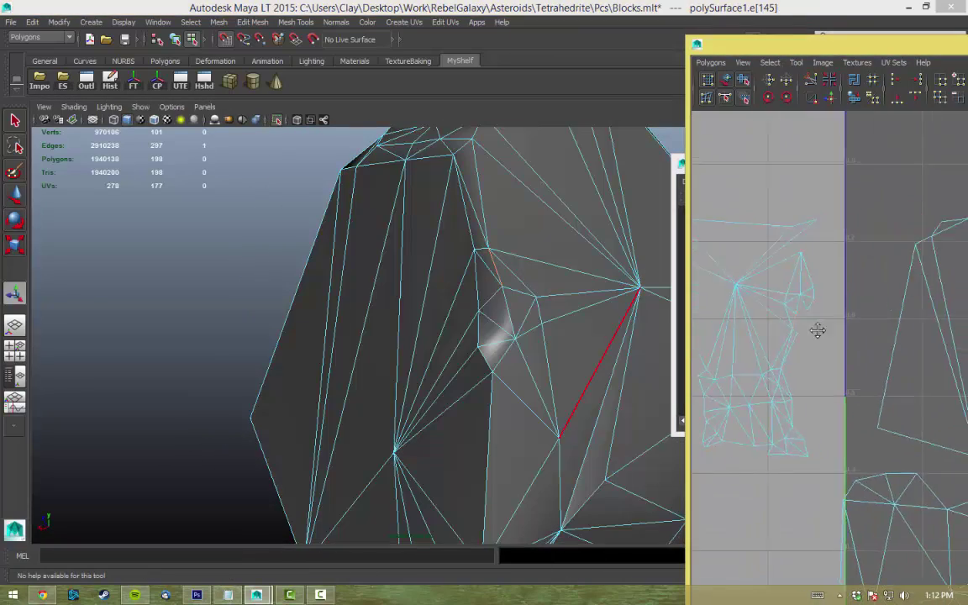
{"action": "scroll", "coordinate": [838, 324], "scroll_direction": "up", "scroll_amount": 2}
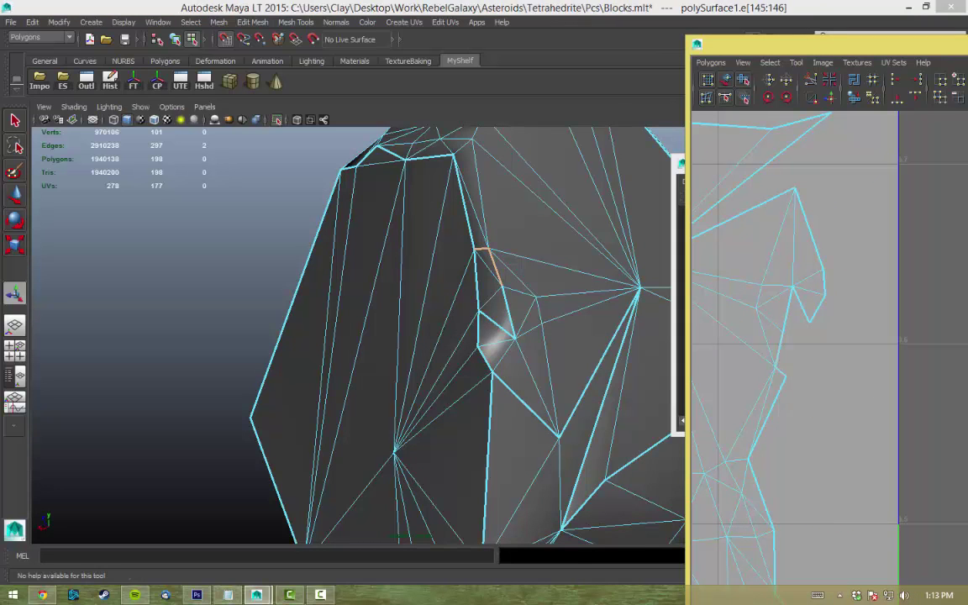
Step: Cut a UV seam down the crevice's long edge from the chip to the base of the block
{"action": "left_click_drag", "start_coordinate": [673, 344], "coordinate": [412, 268], "text": "alt"}
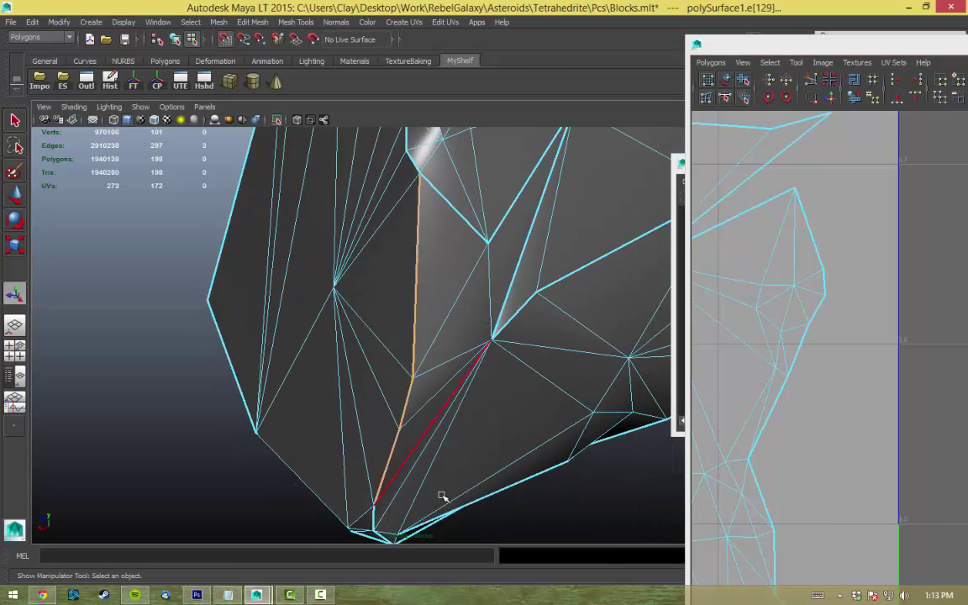
{"action": "left_click_drag", "start_coordinate": [443, 497], "coordinate": [343, 355], "text": "alt"}
{"action": "left_click_drag", "start_coordinate": [516, 393], "coordinate": [415, 408], "text": "alt"}
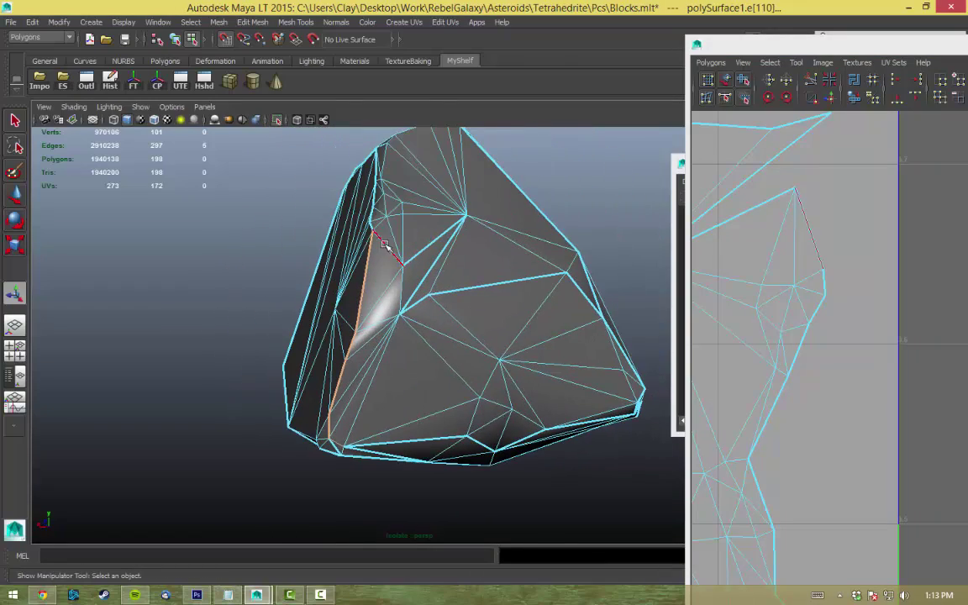
{"action": "right_click", "coordinate": [447, 325]}
Step: Move and sew the zigzag UV border across the front face to join the faces on both sides
{"action": "left_click", "coordinate": [430, 258]}
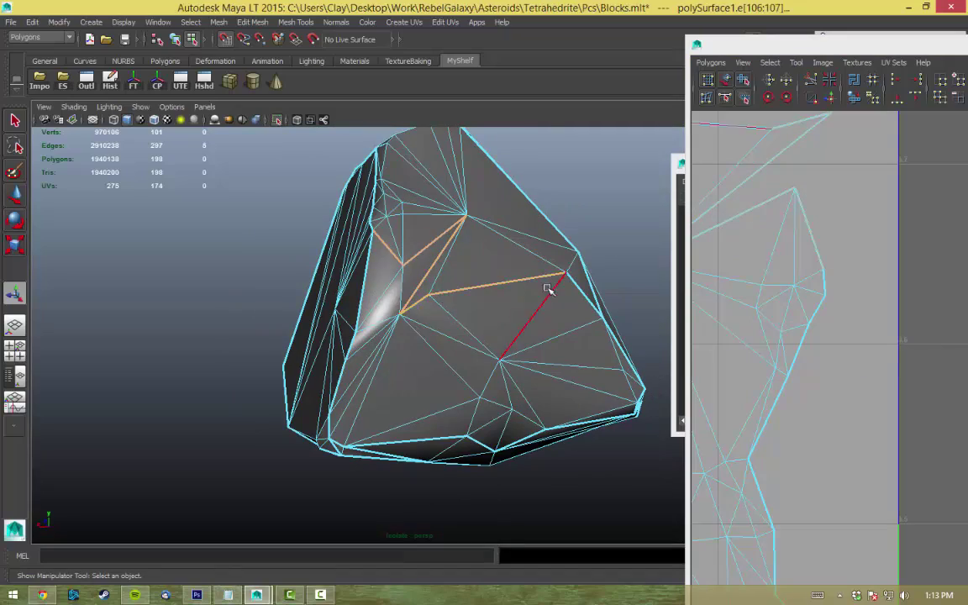
{"action": "right_click", "coordinate": [821, 367]}
{"action": "left_click", "coordinate": [822, 336]}
Step: Sew the UV border edges around the lower side of the block into the neighbouring shell
{"action": "left_click_drag", "start_coordinate": [465, 325], "coordinate": [374, 335], "text": "alt"}
{"action": "left_click", "coordinate": [374, 335]}
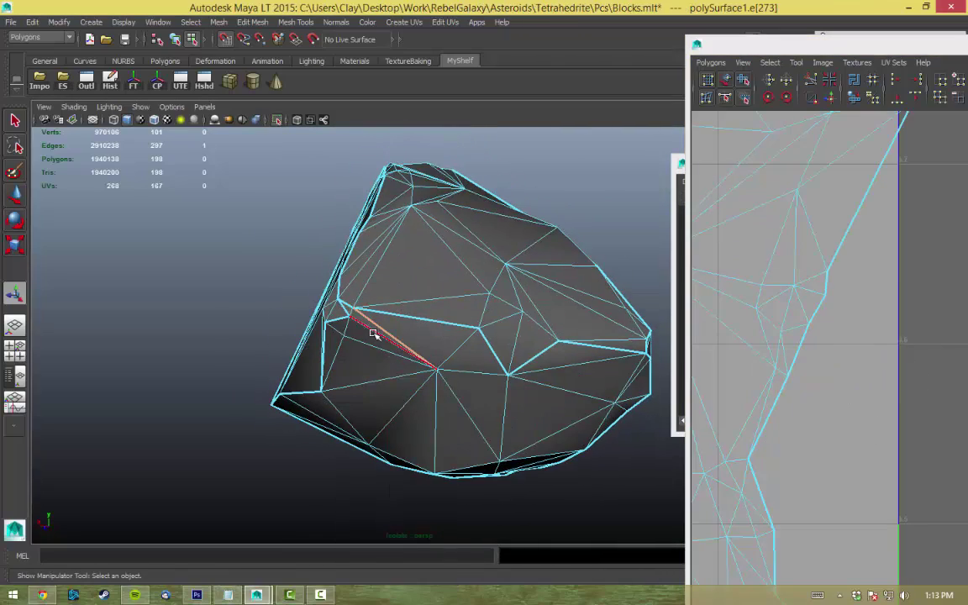
{"action": "left_click_drag", "start_coordinate": [458, 346], "coordinate": [501, 344], "text": "alt"}
{"action": "left_click", "coordinate": [411, 320]}
{"action": "left_click_drag", "start_coordinate": [506, 388], "coordinate": [521, 361], "text": "alt"}
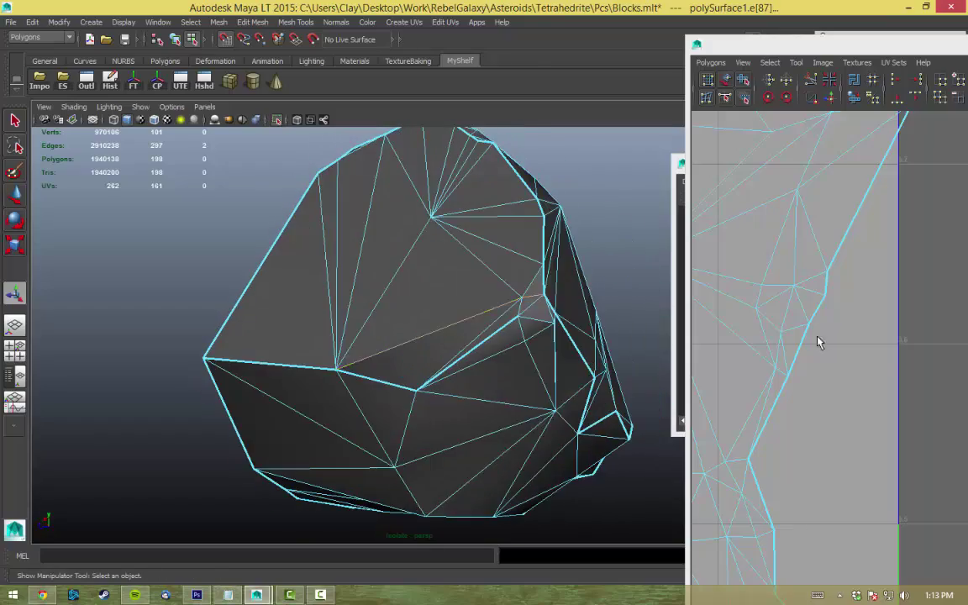
{"action": "right_click", "coordinate": [819, 340]}
{"action": "left_click", "coordinate": [819, 308]}
Step: Clean up the seam at the base corner by cutting and sewing its short UV edges
{"action": "left_click", "coordinate": [492, 347]}
{"action": "right_click", "coordinate": [746, 352]}
{"action": "left_click", "coordinate": [807, 353]}
{"action": "left_click_drag", "start_coordinate": [487, 424], "coordinate": [373, 453], "text": "alt"}
{"action": "right_click", "coordinate": [424, 324]}
{"action": "left_click", "coordinate": [424, 391]}
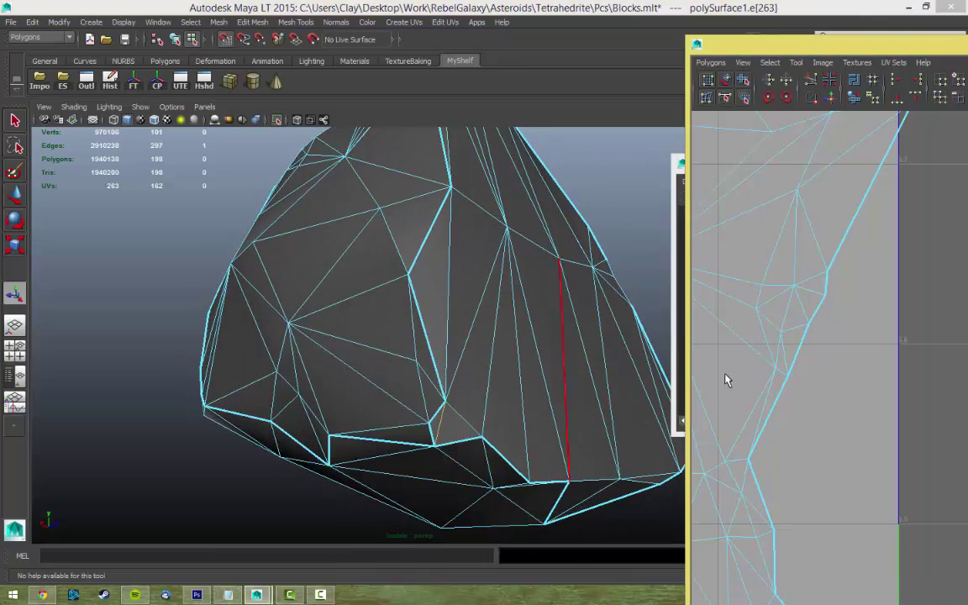
{"action": "right_click", "coordinate": [726, 385]}
{"action": "left_click", "coordinate": [726, 353]}
Step: Sew the bent UV border on the side and cut a straighter seam along the vertical ridge
{"action": "right_click_drag", "start_coordinate": [619, 471], "coordinate": [443, 345]}
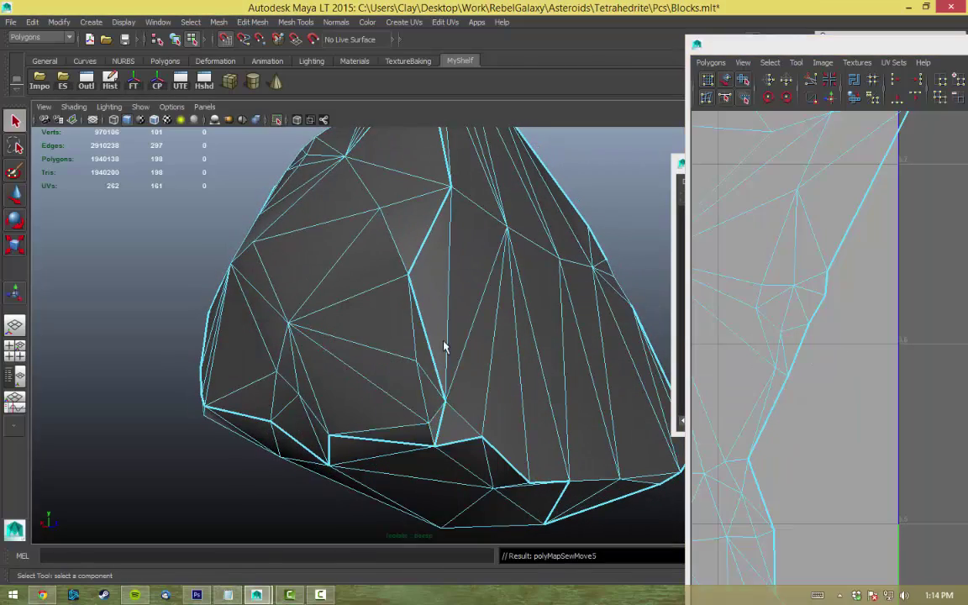
{"action": "left_click", "coordinate": [421, 266]}
{"action": "right_click", "coordinate": [466, 306]}
{"action": "middle_click_drag", "start_coordinate": [552, 319], "coordinate": [476, 370], "text": "alt"}
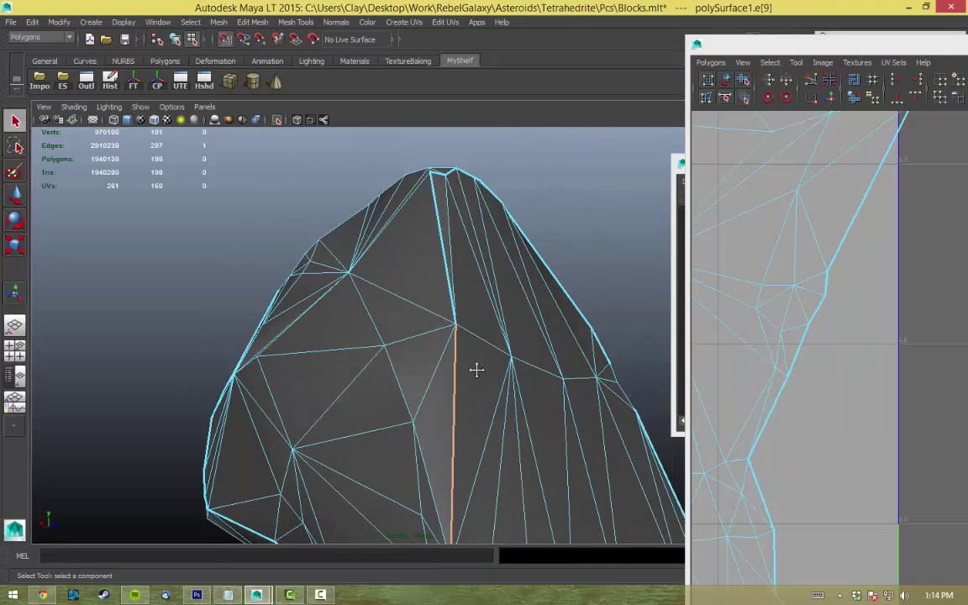
{"action": "left_click_drag", "start_coordinate": [477, 370], "coordinate": [500, 325], "text": "alt"}
{"action": "right_click", "coordinate": [461, 252]}
{"action": "right_click_drag", "start_coordinate": [460, 287], "coordinate": [469, 321]}
{"action": "left_click", "coordinate": [465, 281]}
Step: Select the large central UV shell and move it up, clear of the neighbouring side shell and small cap
{"action": "left_click_drag", "start_coordinate": [832, 43], "coordinate": [530, 45]}
{"action": "scroll", "coordinate": [650, 311], "scroll_direction": "down", "scroll_amount": 2}
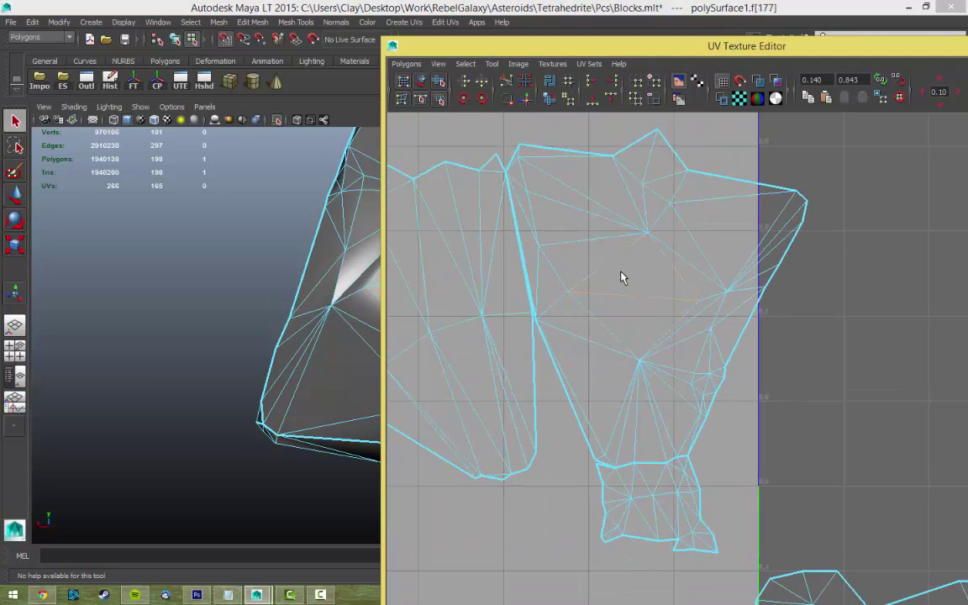
{"action": "double_click", "coordinate": [622, 277]}
{"action": "left_click_drag", "start_coordinate": [589, 46], "coordinate": [727, 47]}
{"action": "left_click_drag", "start_coordinate": [461, 319], "coordinate": [459, 325], "text": "alt"}
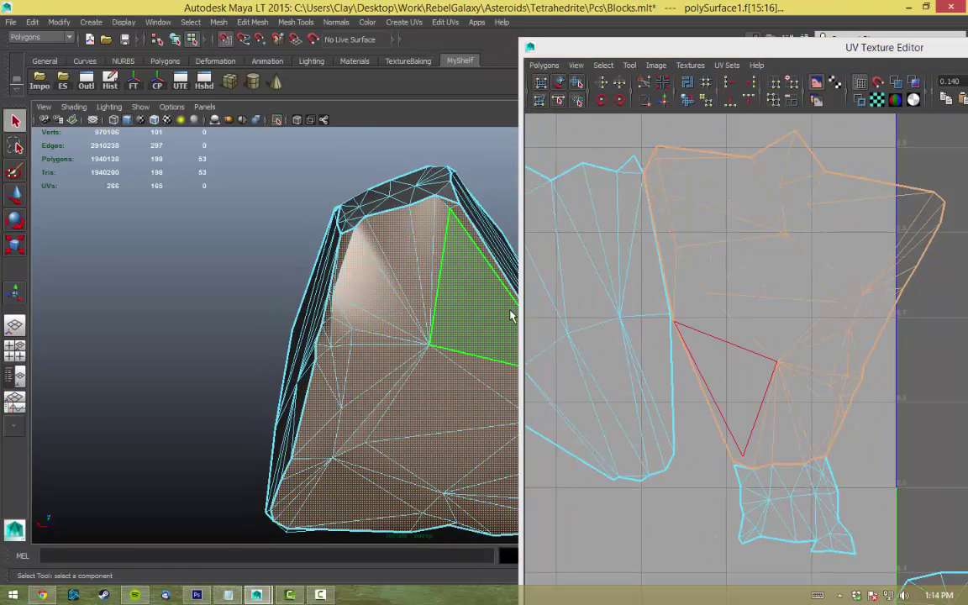
{"action": "right_click_drag", "start_coordinate": [694, 277], "coordinate": [698, 304]}
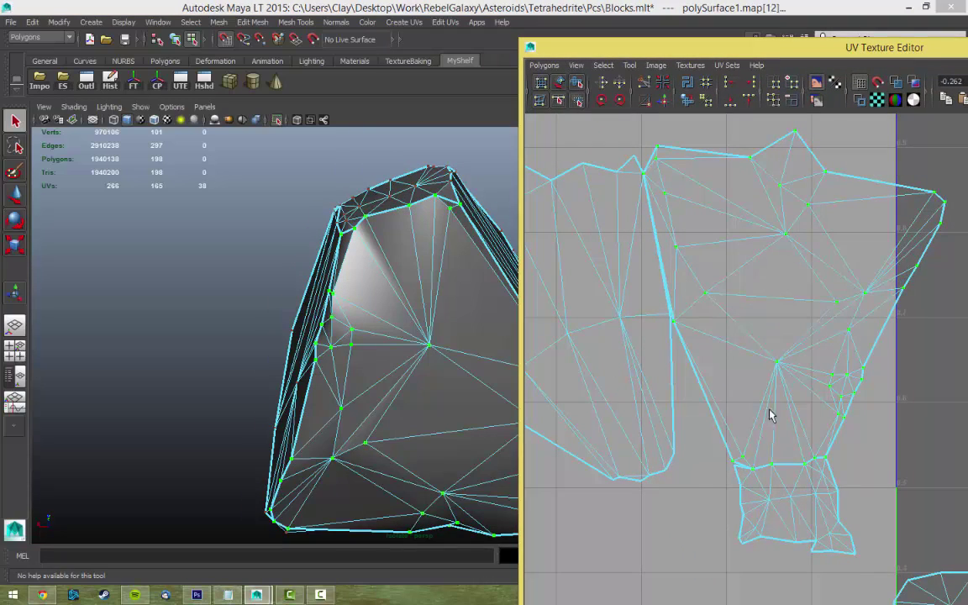
{"action": "right_click_drag", "start_coordinate": [756, 370], "coordinate": [730, 392]}
{"action": "key", "text": "w"}
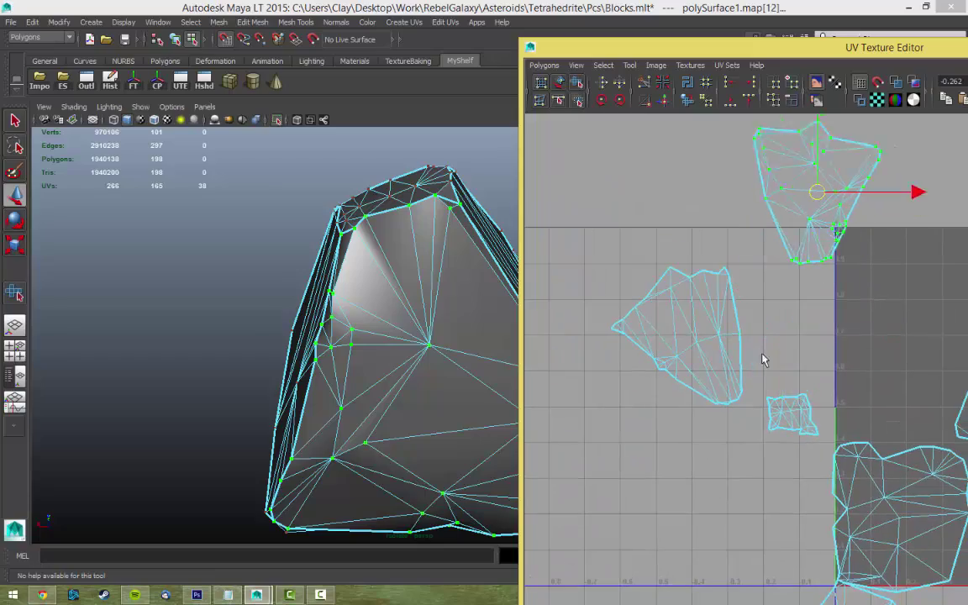
{"action": "middle_click_drag", "start_coordinate": [763, 360], "coordinate": [727, 359]}
Step: Redraw the seam near the cap by cutting and sewing the narrow faces onto the adjacent side shell
{"action": "left_click_drag", "start_coordinate": [447, 404], "coordinate": [374, 387], "text": "alt"}
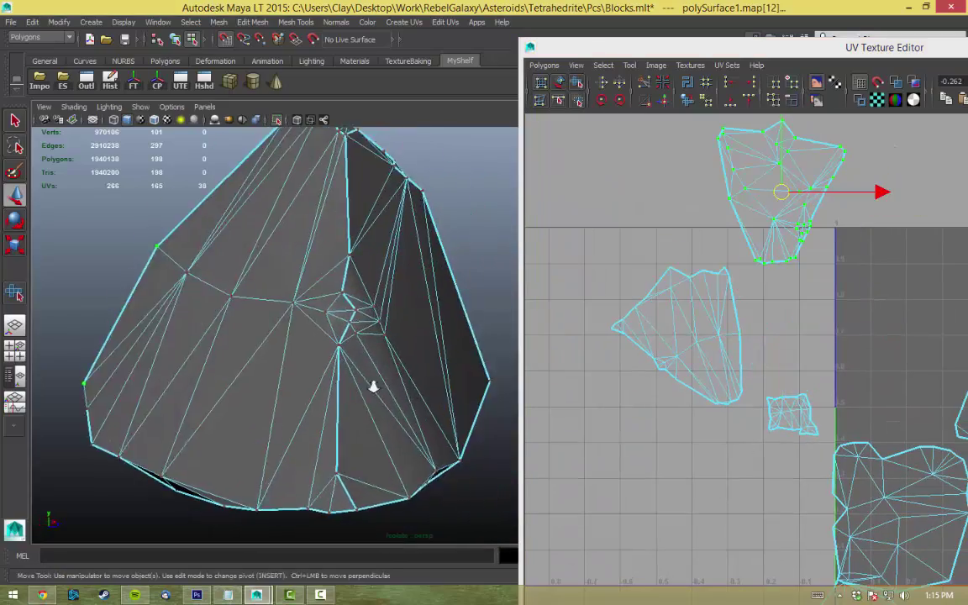
{"action": "scroll", "coordinate": [374, 387], "scroll_direction": "up", "scroll_amount": 5}
{"action": "left_click_drag", "start_coordinate": [335, 340], "coordinate": [334, 304], "text": "alt"}
{"action": "scroll", "coordinate": [397, 342], "scroll_direction": "up", "scroll_amount": 3}
{"action": "left_click", "coordinate": [288, 325]}
{"action": "left_click", "coordinate": [278, 289], "text": "shift"}
{"action": "left_click", "coordinate": [325, 394]}
{"action": "left_click", "coordinate": [200, 385]}
{"action": "left_click", "coordinate": [334, 304], "text": "shift"}
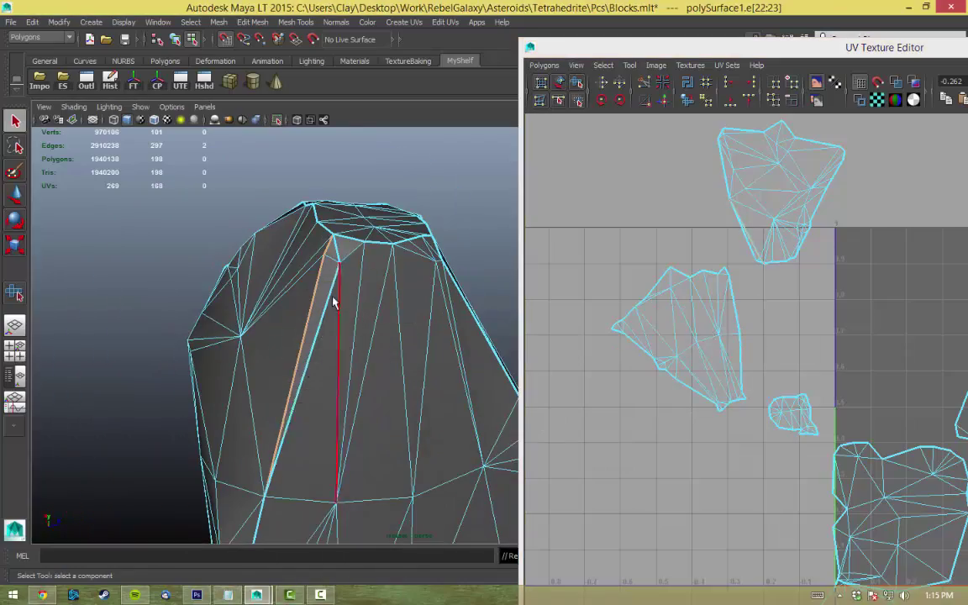
{"action": "right_click_drag", "start_coordinate": [648, 328], "coordinate": [648, 303], "text": "shift"}
Step: Cut the notched corner off the small cap shell and sew the loose pieces to the neighbouring side shells
{"action": "left_click_drag", "start_coordinate": [404, 397], "coordinate": [309, 385], "text": "alt"}
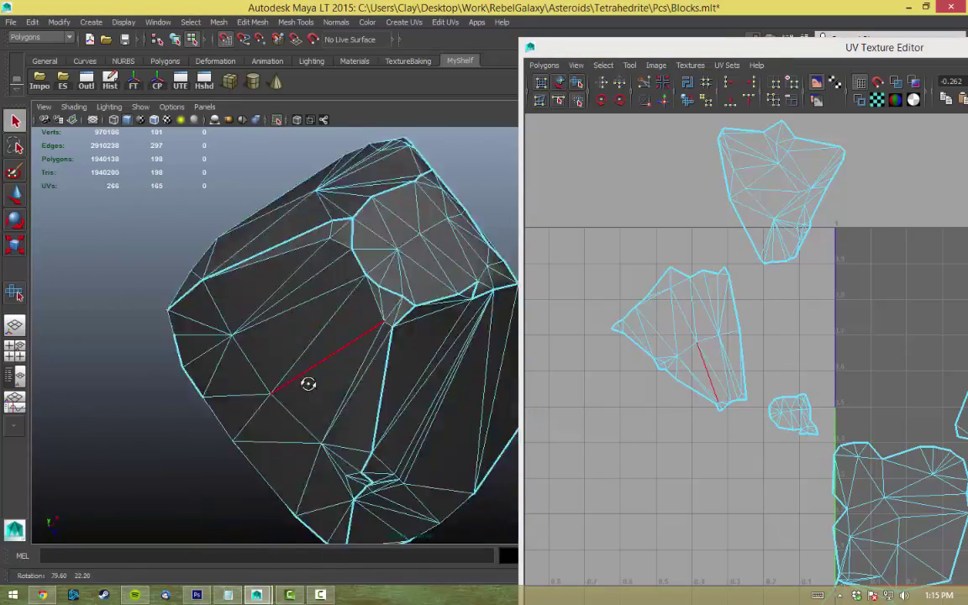
{"action": "right_click_drag", "start_coordinate": [309, 385], "coordinate": [409, 398], "text": "alt"}
{"action": "left_click_drag", "start_coordinate": [410, 398], "coordinate": [363, 294], "text": "alt"}
{"action": "left_click", "coordinate": [363, 294]}
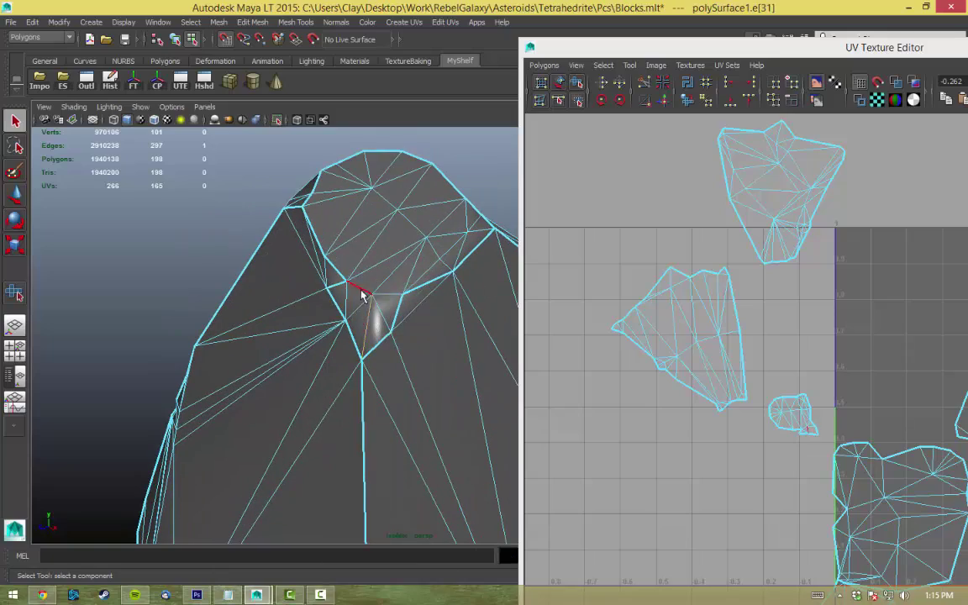
{"action": "right_click_drag", "start_coordinate": [649, 335], "coordinate": [590, 334], "text": "shift"}
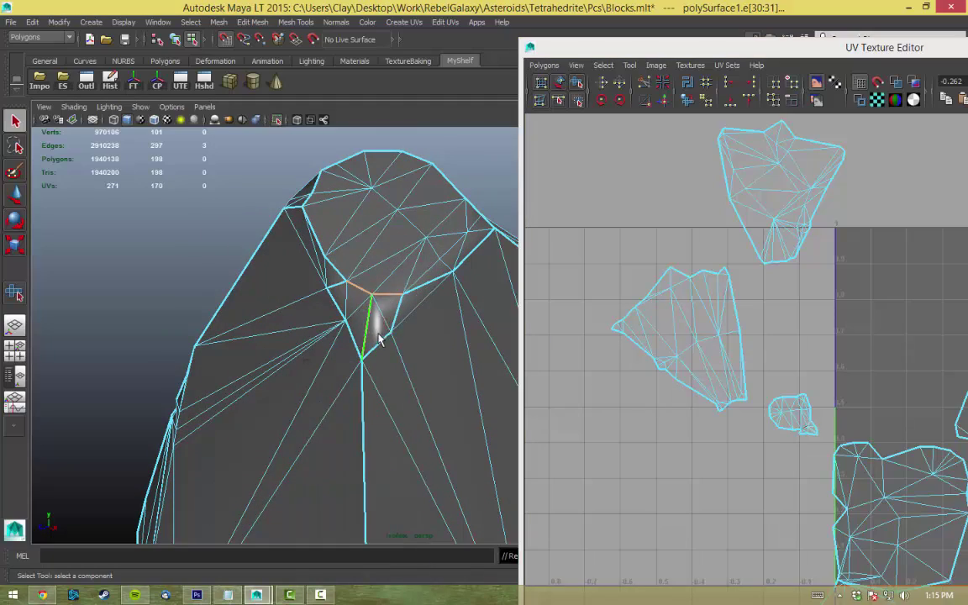
{"action": "left_click_drag", "start_coordinate": [340, 313], "coordinate": [395, 321], "text": "alt"}
{"action": "left_click", "coordinate": [395, 320]}
{"action": "right_click_drag", "start_coordinate": [648, 332], "coordinate": [644, 328], "text": "shift"}
Step: Cut the UVs along the side shell's lower rim edges where they meet the base
{"action": "left_click_drag", "start_coordinate": [644, 328], "coordinate": [406, 432], "text": "alt"}
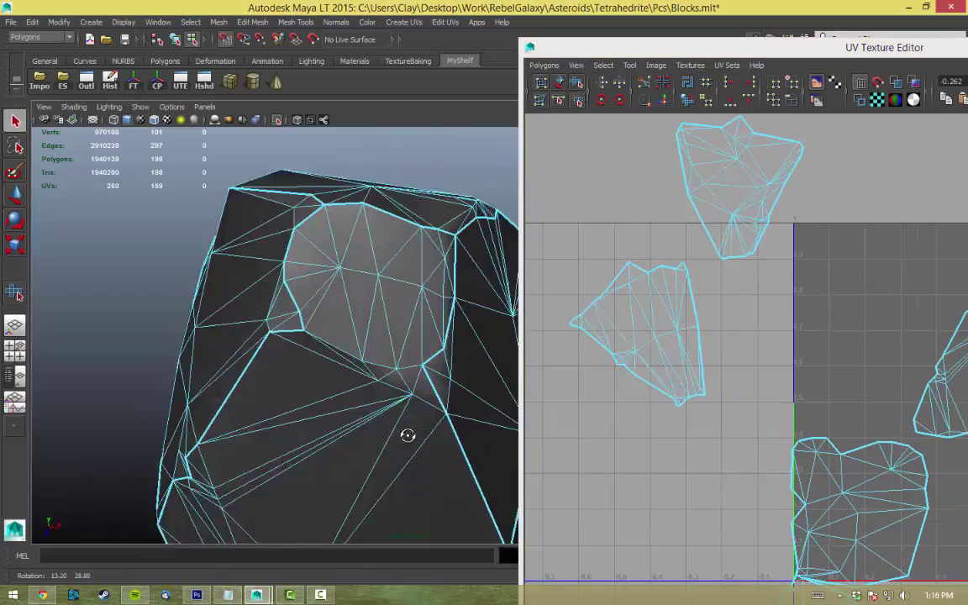
{"action": "middle_click_drag", "start_coordinate": [406, 432], "coordinate": [407, 249], "text": "alt"}
{"action": "left_click_drag", "start_coordinate": [407, 249], "coordinate": [381, 336], "text": "alt"}
{"action": "left_click", "coordinate": [381, 336]}
{"action": "right_click_drag", "start_coordinate": [612, 345], "coordinate": [555, 345], "text": "shift"}
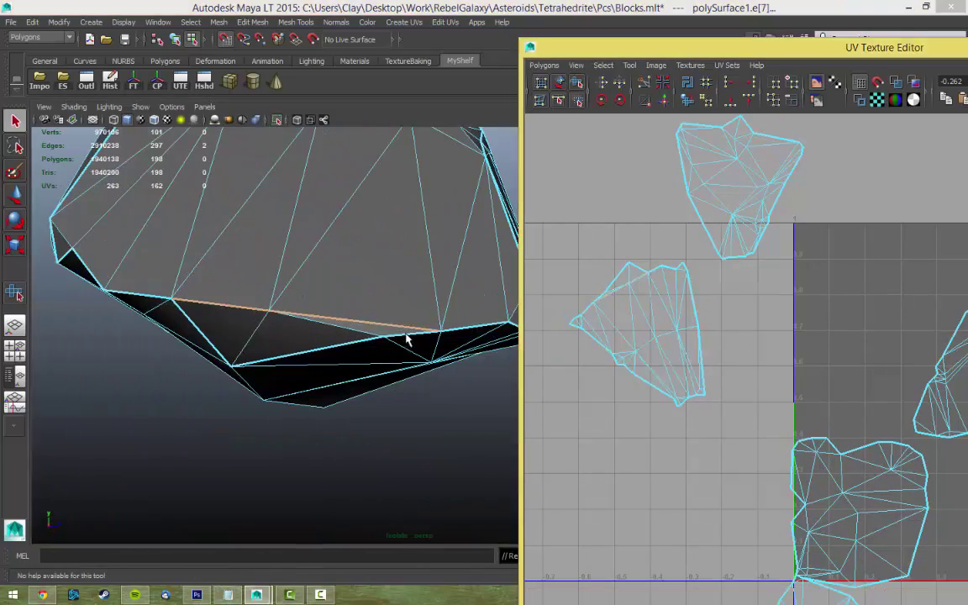
Step: Cut the UV edges at the jagged base corner to straighten the seam against the base shell
{"action": "left_click_drag", "start_coordinate": [211, 348], "coordinate": [353, 267], "text": "alt"}
{"action": "left_click", "coordinate": [374, 234]}
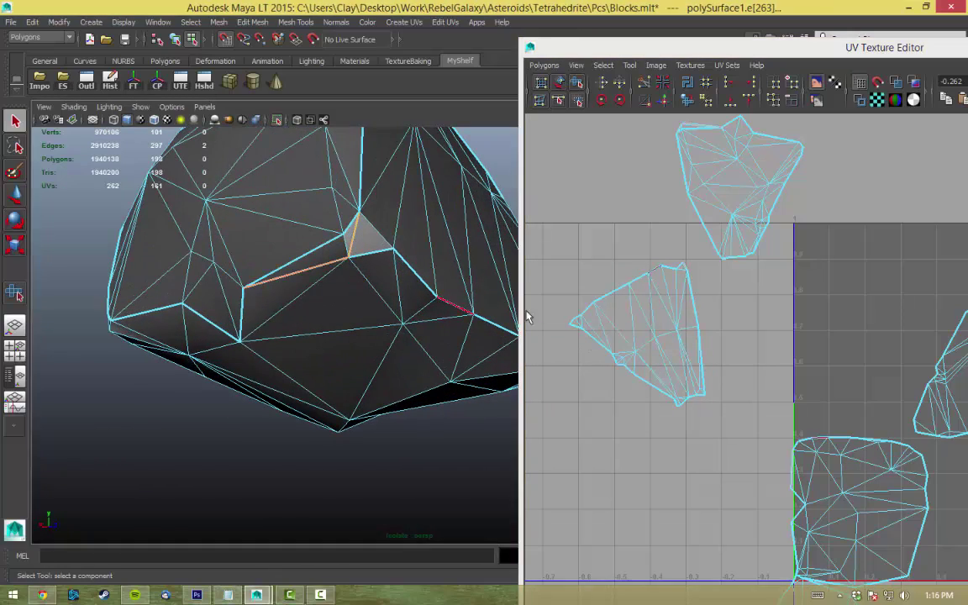
{"action": "right_click_drag", "start_coordinate": [525, 319], "coordinate": [555, 320], "text": "shift"}
Step: Move and sew the side shell onto the large base shell along their shared border
{"action": "left_click_drag", "start_coordinate": [381, 267], "coordinate": [400, 324], "text": "alt"}
{"action": "middle_click_drag", "start_coordinate": [400, 324], "coordinate": [410, 349], "text": "alt"}
{"action": "left_click_drag", "start_coordinate": [410, 350], "coordinate": [386, 328], "text": "alt"}
{"action": "left_click", "coordinate": [433, 305]}
{"action": "left_click", "coordinate": [426, 303]}
{"action": "scroll", "coordinate": [746, 404], "scroll_direction": "down", "scroll_amount": 3}
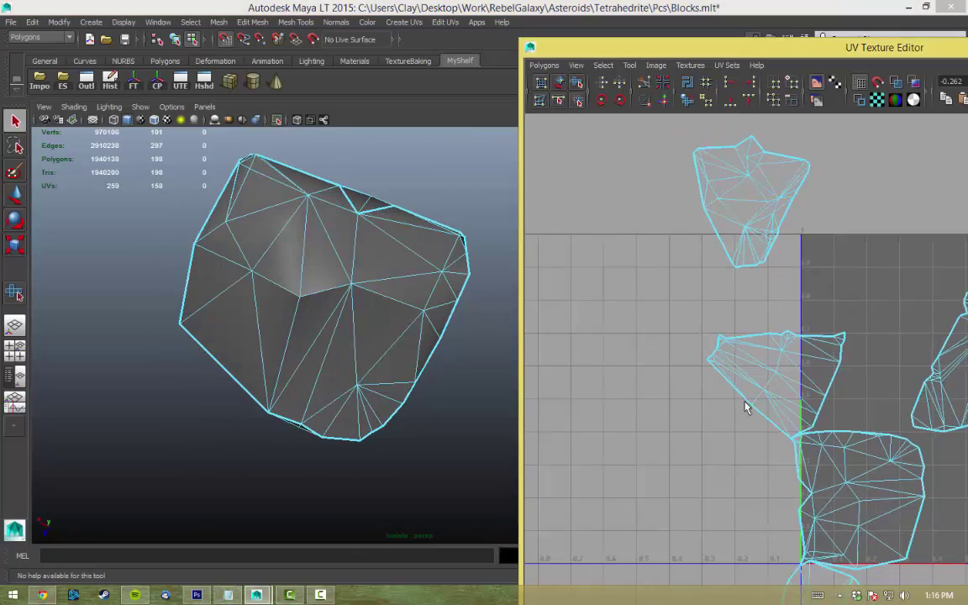
{"action": "left_click_drag", "start_coordinate": [577, 49], "coordinate": [356, 68]}
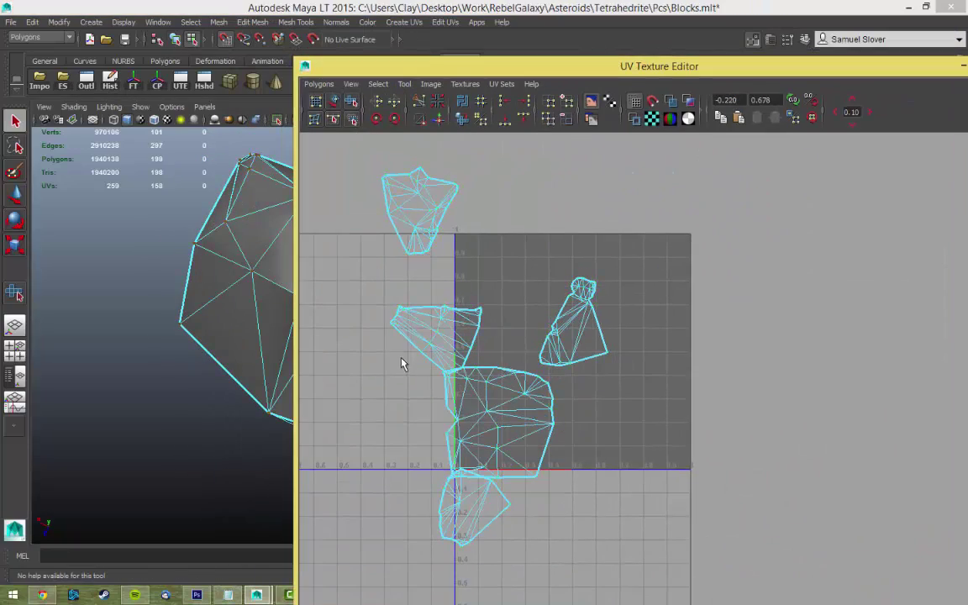
Step: Move and sew the large base shell onto the separate side shell with the small cap, then unfold the joined shell
{"action": "scroll", "coordinate": [401, 363], "scroll_direction": "up", "scroll_amount": 2}
{"action": "middle_click_drag", "start_coordinate": [432, 406], "coordinate": [647, 367], "text": "alt"}
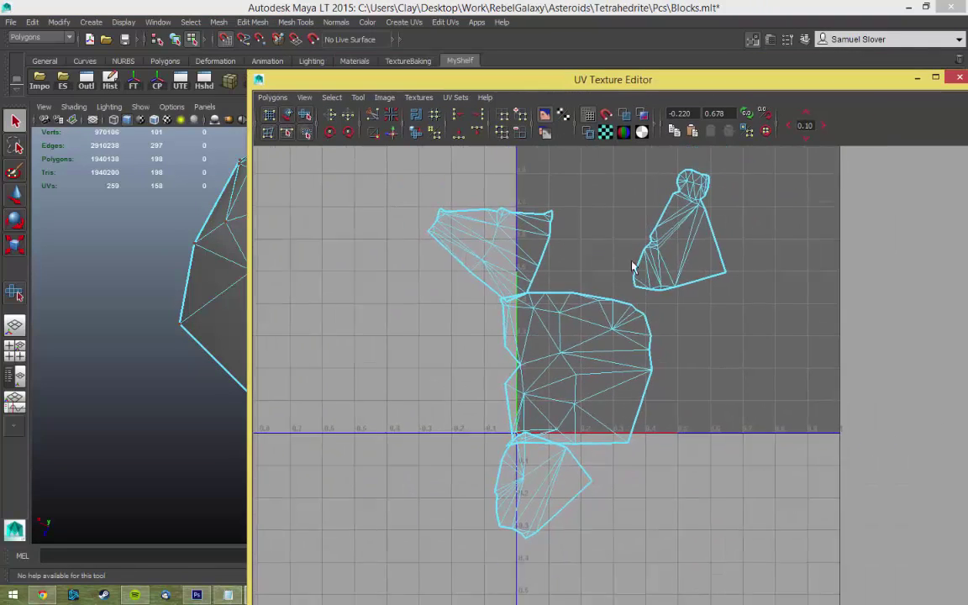
{"action": "key", "text": "f"}
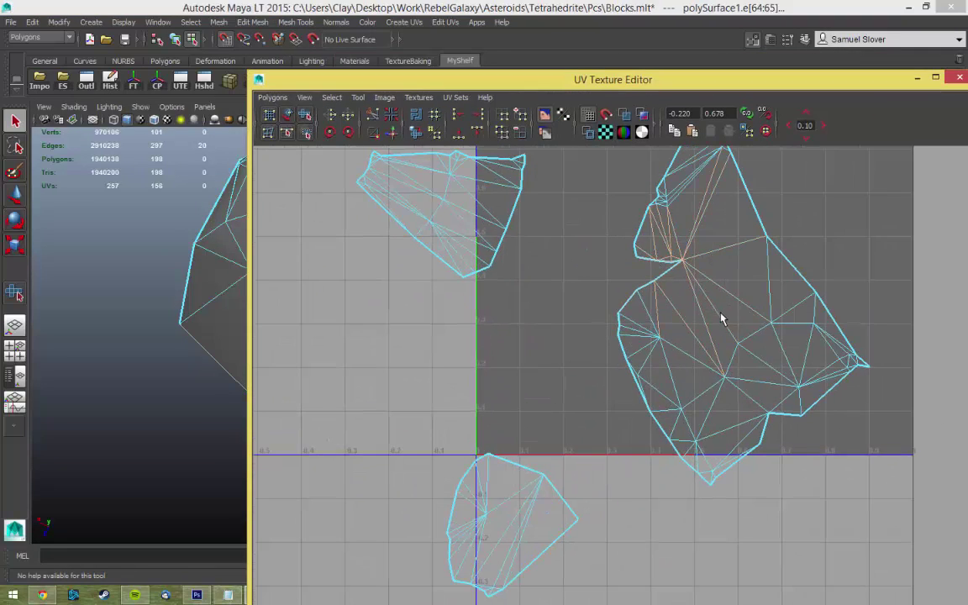
{"action": "left_click", "coordinate": [676, 266]}
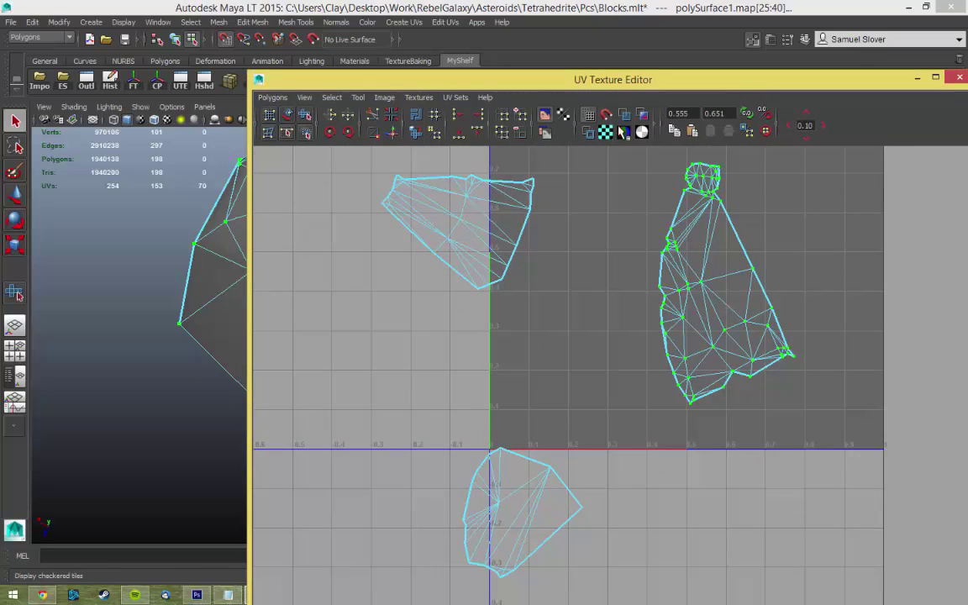
Step: Turn on shaded UV display, and sew and unfold the next piece onto the large shell's lower end
{"action": "left_click", "coordinate": [623, 132]}
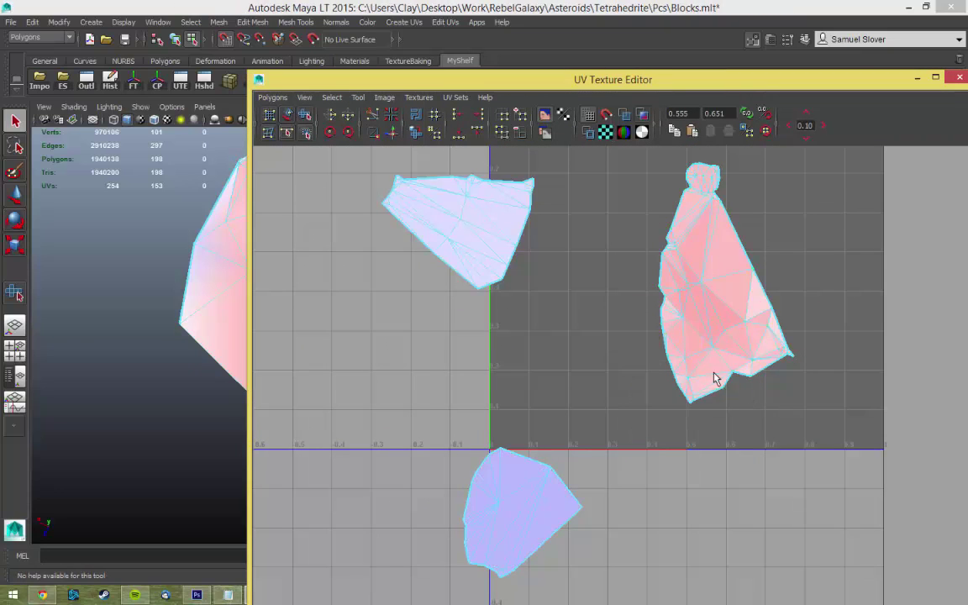
{"action": "right_click_drag", "start_coordinate": [735, 397], "coordinate": [772, 385]}
{"action": "key", "text": "f"}
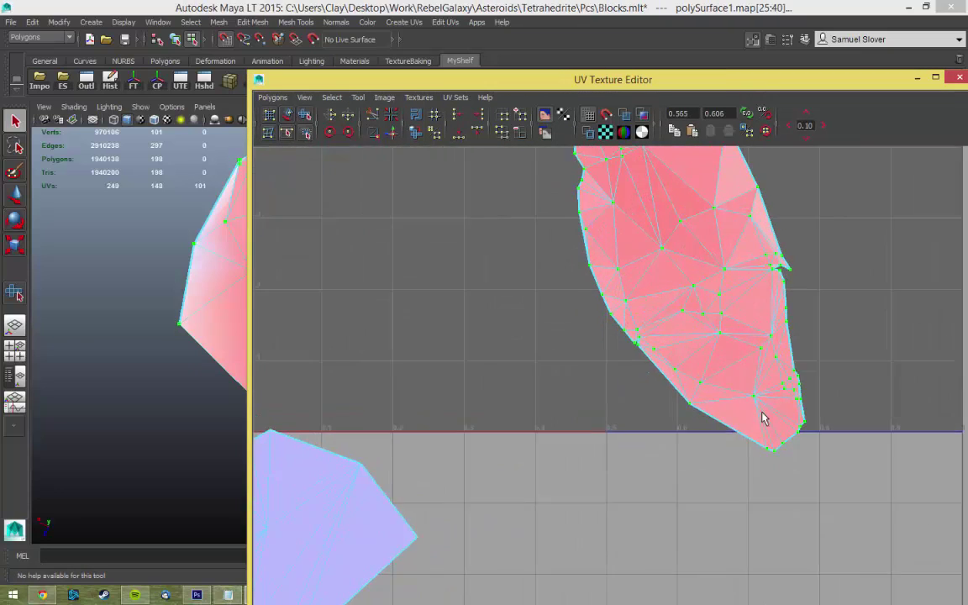
Step: Sew the split edges at the notches in the large shell's lower part and unfold its UVs again
{"action": "scroll", "coordinate": [648, 300], "scroll_direction": "up", "scroll_amount": 5}
{"action": "left_click", "coordinate": [556, 320]}
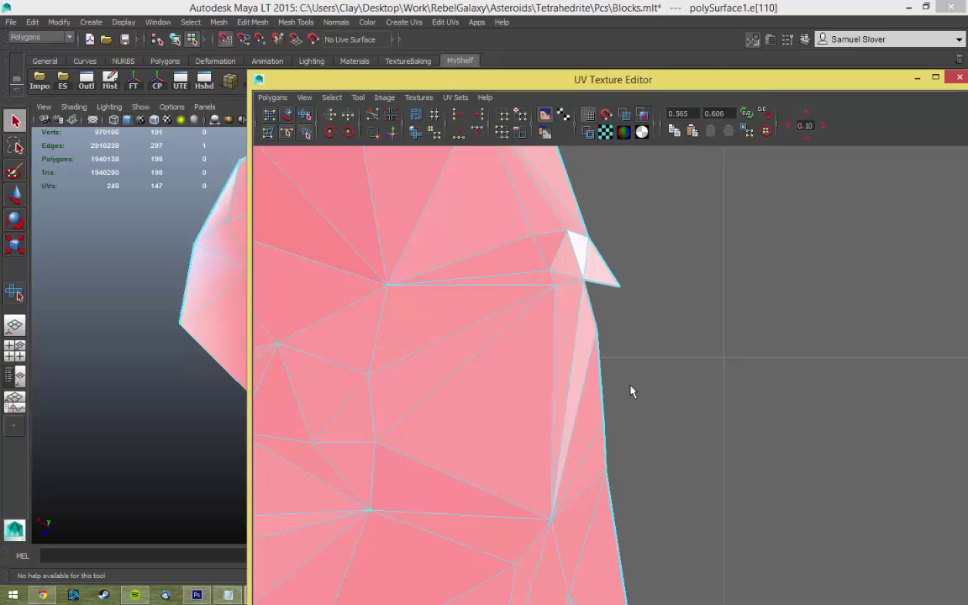
{"action": "scroll", "coordinate": [502, 328], "scroll_direction": "down", "scroll_amount": 3}
{"action": "right_click_drag", "start_coordinate": [557, 342], "coordinate": [542, 337]}
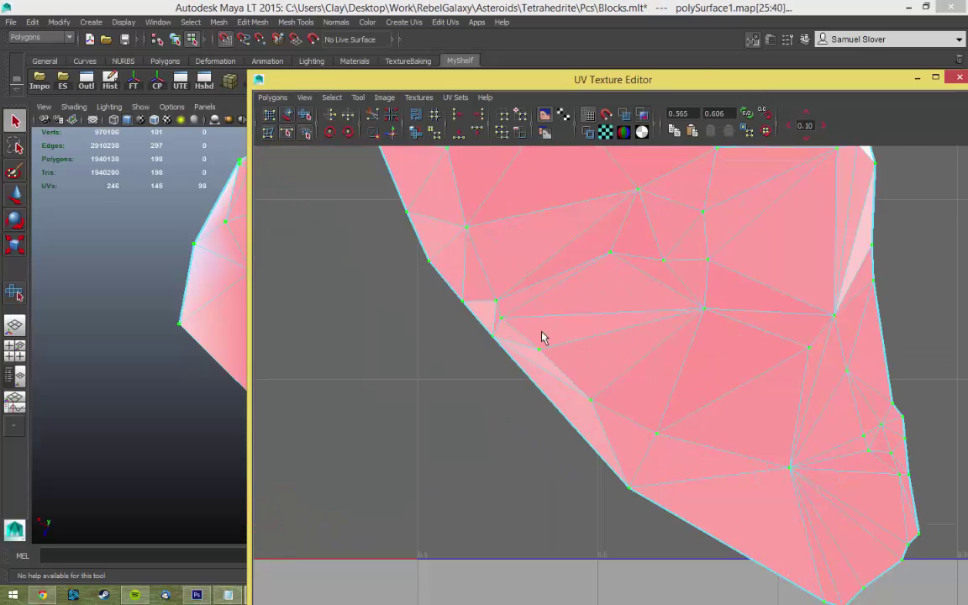
{"action": "scroll", "coordinate": [272, 428], "scroll_direction": "down", "scroll_amount": 4}
{"action": "left_click", "coordinate": [480, 457]}
{"action": "scroll", "coordinate": [399, 286], "scroll_direction": "up", "scroll_amount": 1}
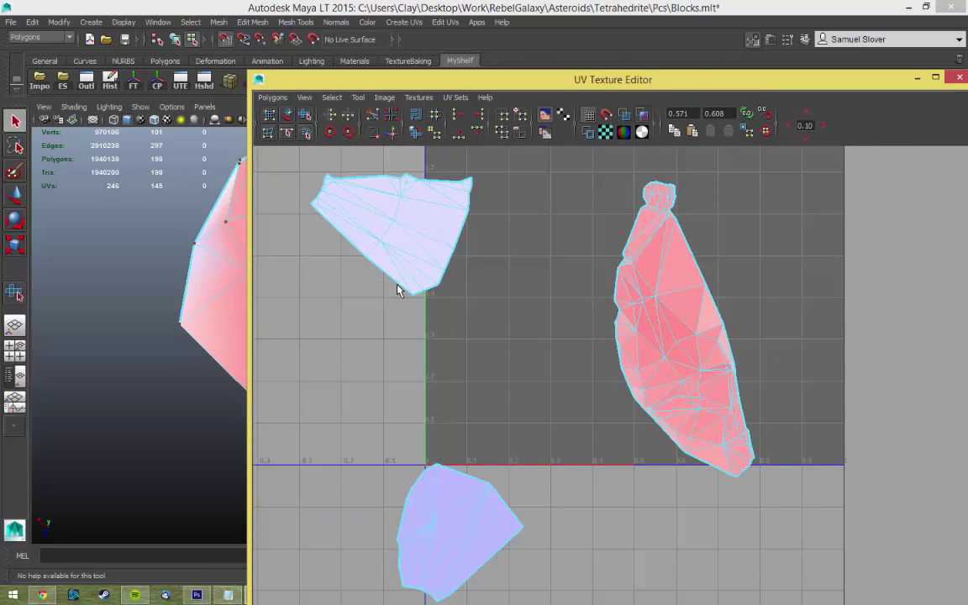
Step: Turn off the shaded UV display and sew the fan-shaped side shell onto the large shell's lower end
{"action": "left_click", "coordinate": [641, 119]}
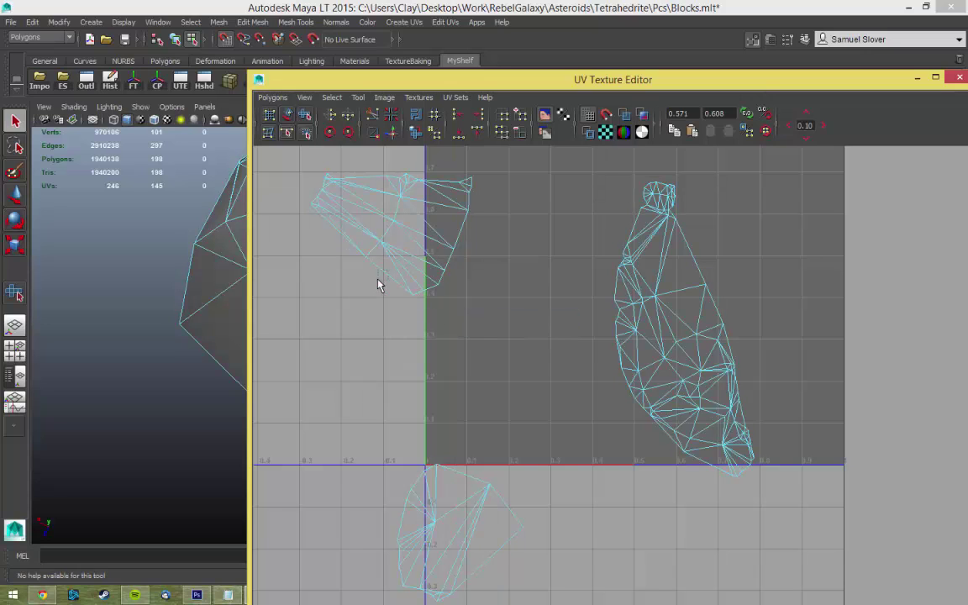
{"action": "right_click_drag", "start_coordinate": [344, 261], "coordinate": [595, 402], "text": "shift"}
{"action": "middle_click_drag", "start_coordinate": [594, 402], "coordinate": [417, 454], "text": "alt"}
Step: Sew the last loose side shell onto the large shell's upper side, checking its location on the 3D model
{"action": "left_click", "coordinate": [432, 465]}
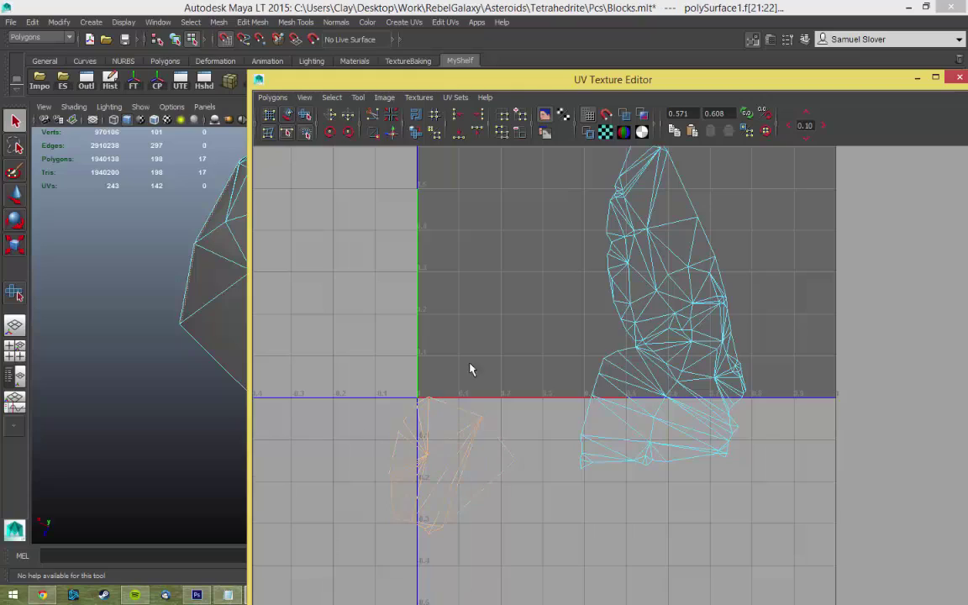
{"action": "left_click_drag", "start_coordinate": [322, 86], "coordinate": [622, 104]}
{"action": "left_click_drag", "start_coordinate": [314, 363], "coordinate": [403, 332], "text": "alt"}
{"action": "left_click_drag", "start_coordinate": [639, 96], "coordinate": [623, 75]}
{"action": "right_click_drag", "start_coordinate": [702, 475], "coordinate": [782, 539]}
{"action": "left_click", "coordinate": [754, 507]}
{"action": "key", "text": "f"}
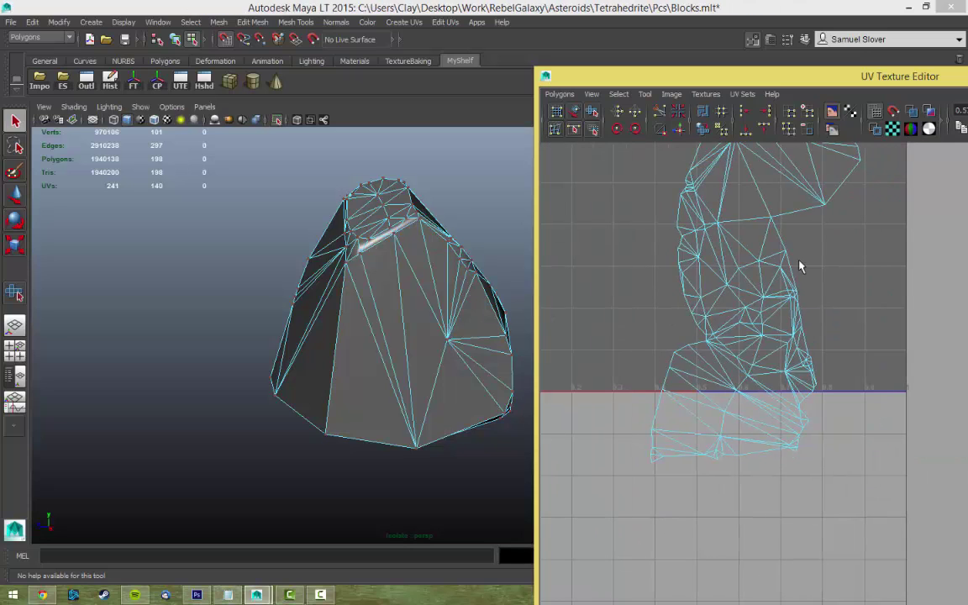
Step: Sew the small cap to the neighbouring side piece, unfold the complete shell and check it with the checker texture
{"action": "left_click", "coordinate": [825, 300]}
{"action": "scroll", "coordinate": [825, 300], "scroll_direction": "up", "scroll_amount": 6}
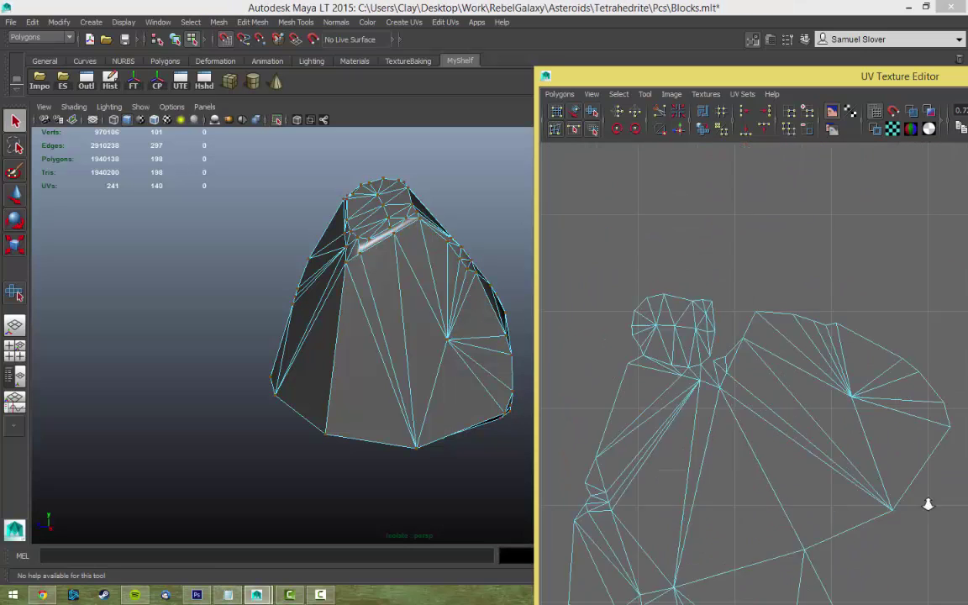
{"action": "right_click_drag", "start_coordinate": [664, 353], "coordinate": [674, 328], "text": "shift"}
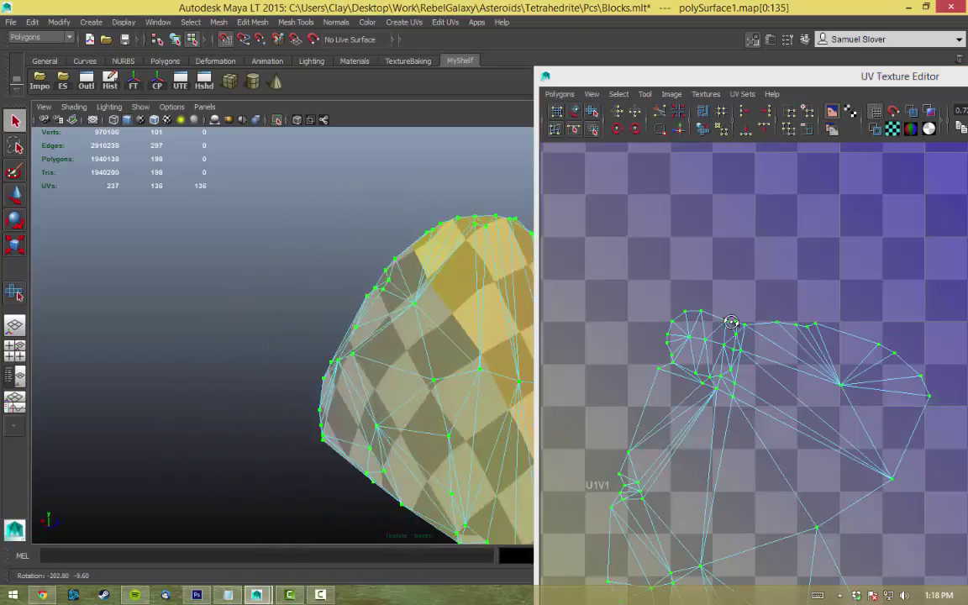
Step: Adjust the UVs of the unfolded shell and close the UV Texture Editor
{"action": "left_click_drag", "start_coordinate": [572, 66], "coordinate": [210, 35]}
{"action": "scroll", "coordinate": [505, 361], "scroll_direction": "down", "scroll_amount": 5}
{"action": "right_click_drag", "start_coordinate": [529, 285], "coordinate": [596, 472], "text": "ctrl"}
{"action": "middle_click_drag", "start_coordinate": [596, 472], "coordinate": [631, 471]}
{"action": "left_click", "coordinate": [884, 41]}
Step: Select the _High_Group52871 mesh as the live surface for retopologizing with Quad Draw
{"action": "right_click_drag", "start_coordinate": [475, 327], "coordinate": [538, 353]}
{"action": "left_click", "coordinate": [202, 291]}
{"action": "scroll", "coordinate": [454, 385], "scroll_direction": "down", "scroll_amount": 3}
{"action": "left_click", "coordinate": [741, 293]}
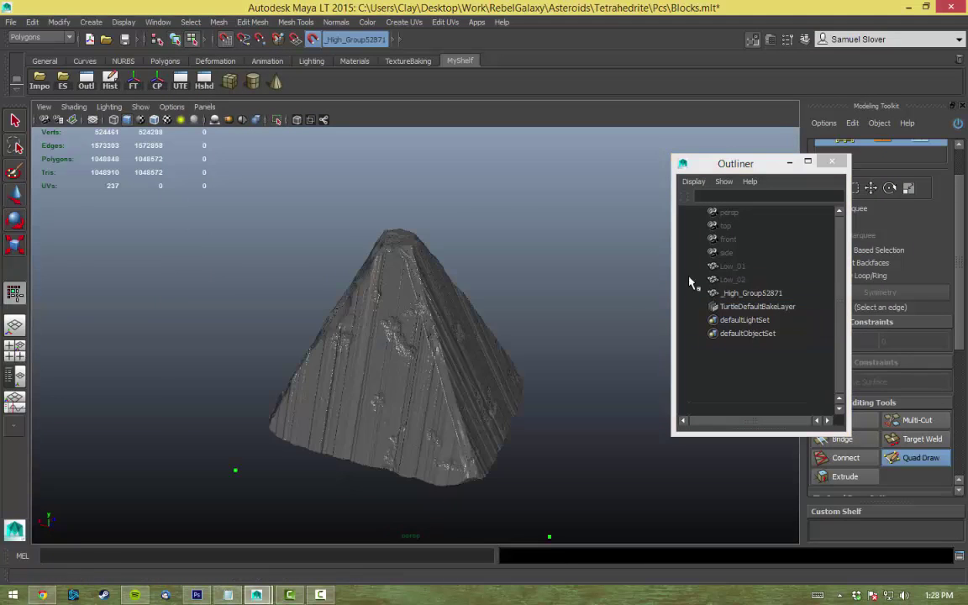
Step: Quad-draw the first large side face of the high-poly pyramid and the narrow strip along its adjacent corner
{"action": "left_click_drag", "start_coordinate": [619, 248], "coordinate": [404, 218], "text": "alt"}
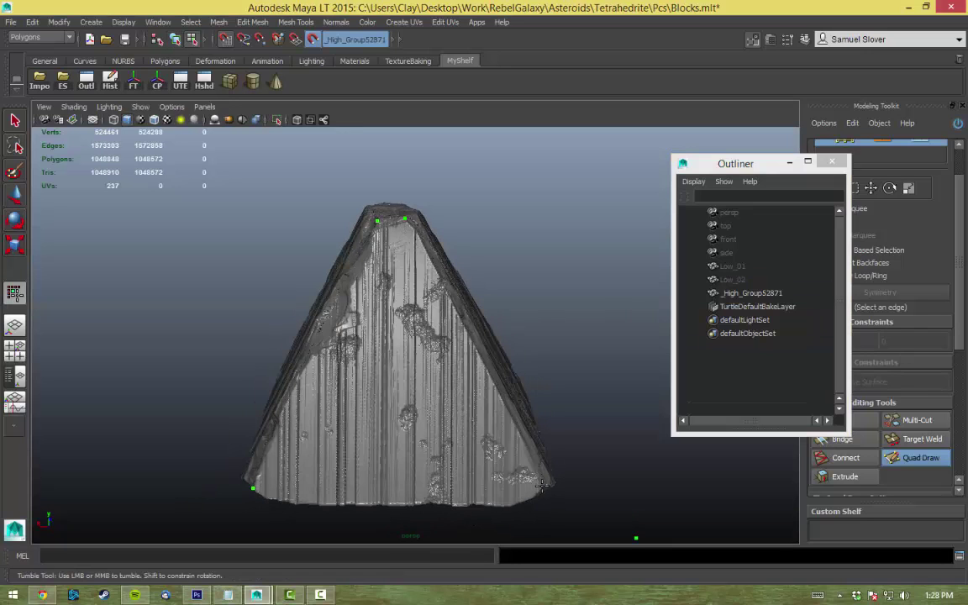
{"action": "left_click", "coordinate": [404, 389], "text": "shift"}
{"action": "left_click_drag", "start_coordinate": [404, 388], "coordinate": [472, 503], "text": "alt"}
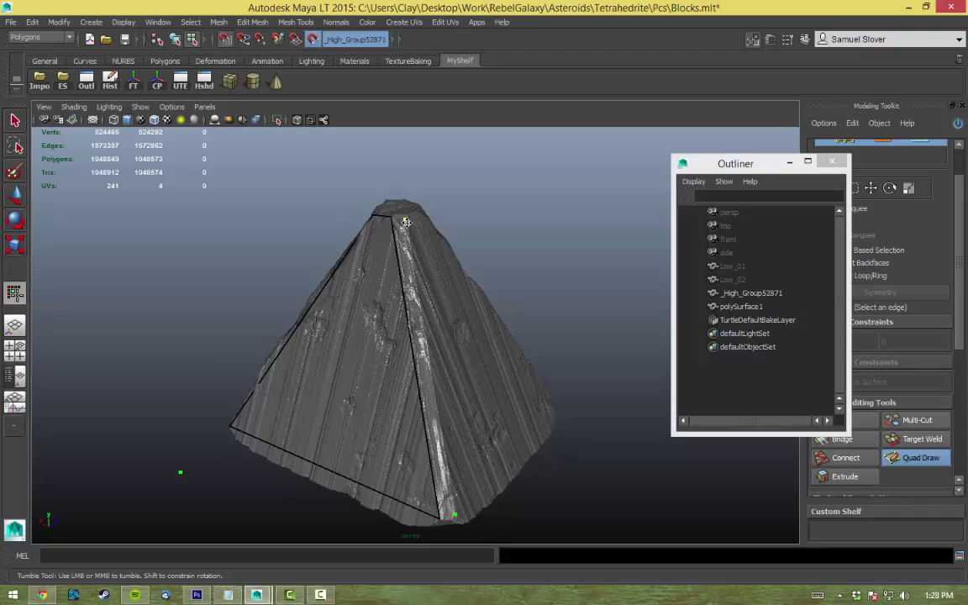
{"action": "left_click_drag", "start_coordinate": [406, 222], "coordinate": [563, 444], "text": "alt"}
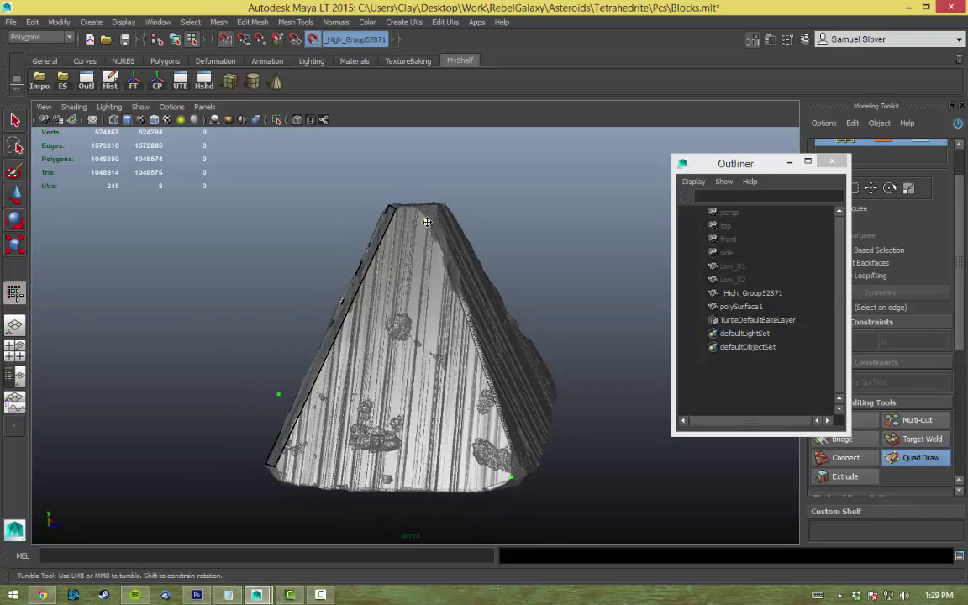
Step: Continue the Quad Draw faces around the pyramid with the second side, its corner strip and the third side
{"action": "left_click_drag", "start_coordinate": [427, 221], "coordinate": [565, 264], "text": "alt"}
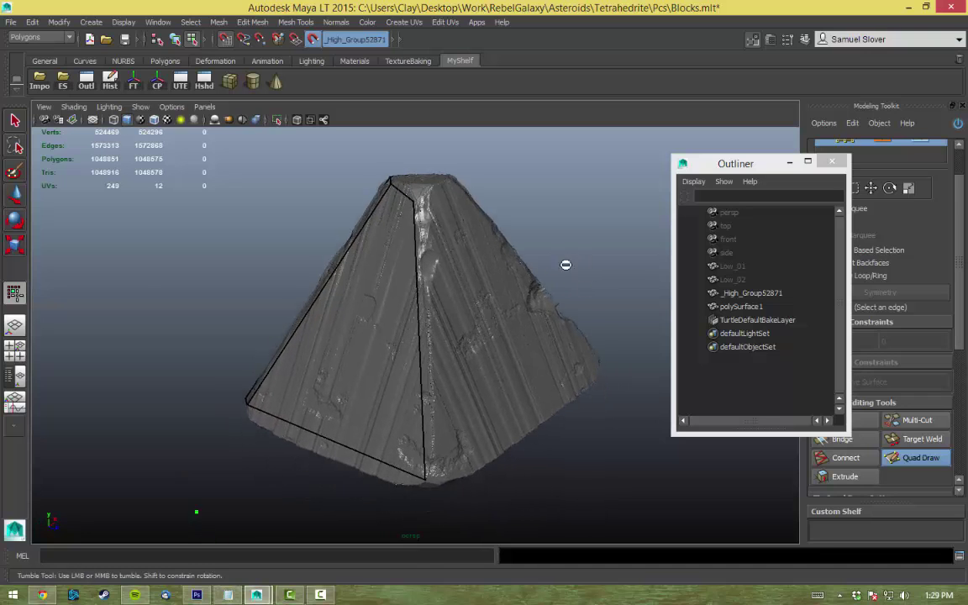
{"action": "middle_click_drag", "start_coordinate": [434, 478], "coordinate": [432, 472], "text": "alt"}
{"action": "left_click_drag", "start_coordinate": [568, 254], "coordinate": [606, 447], "text": "alt"}
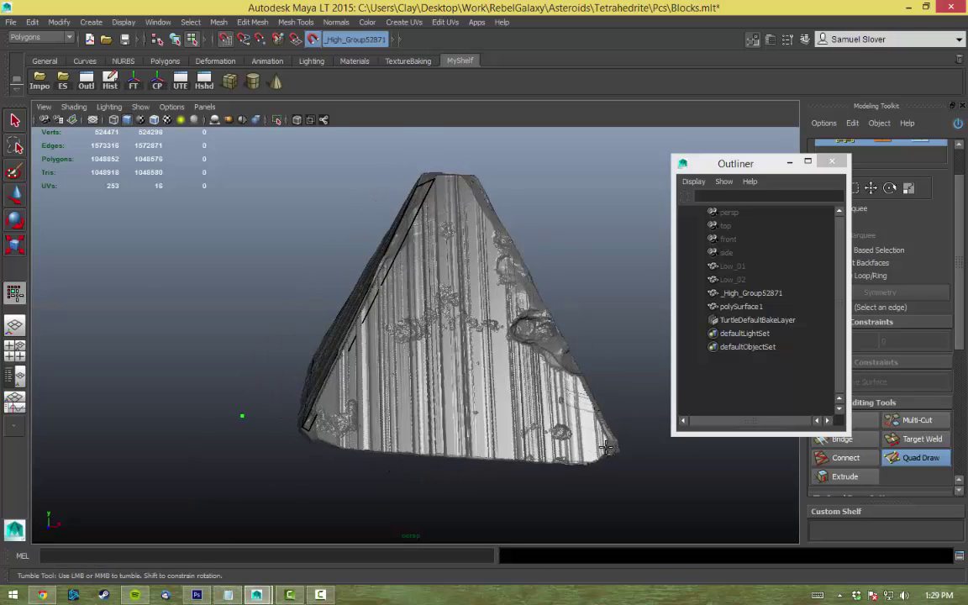
{"action": "left_click_drag", "start_coordinate": [466, 239], "coordinate": [582, 359], "text": "alt"}
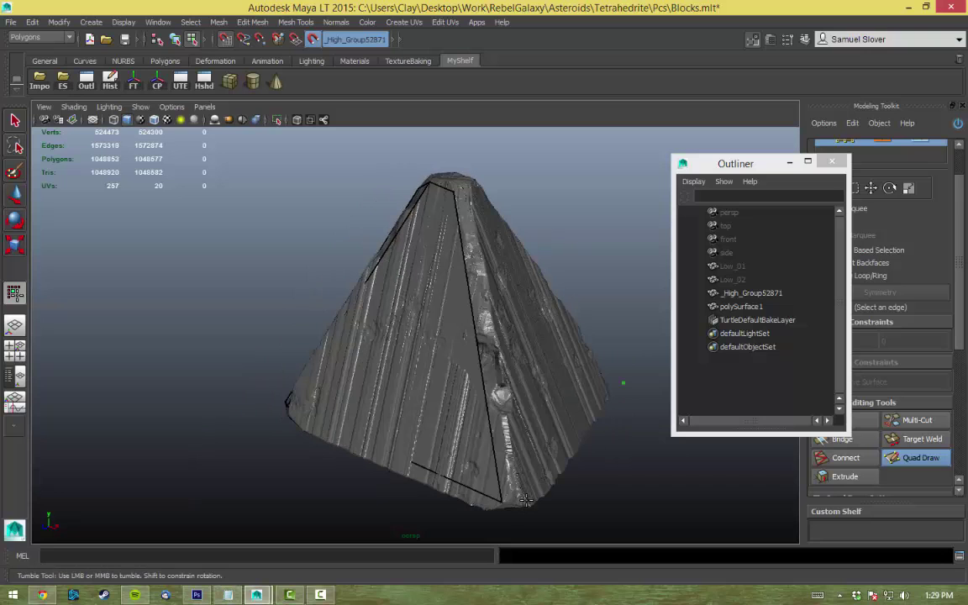
Step: Close the ring of Quad Draw faces with the remaining side and corner strips, and delete the extra edge
{"action": "left_click_drag", "start_coordinate": [471, 190], "coordinate": [423, 415], "text": "alt"}
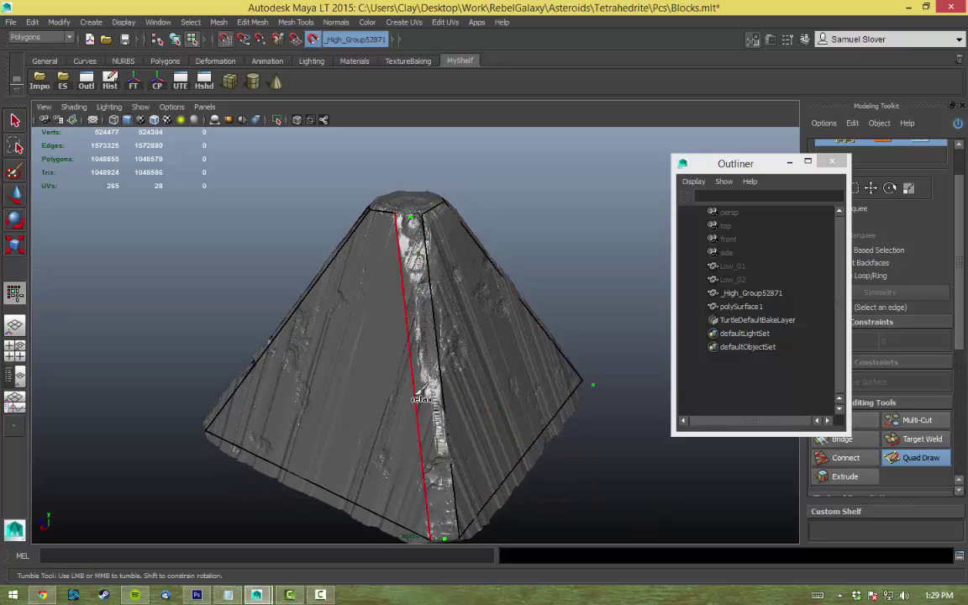
{"action": "left_click_drag", "start_coordinate": [590, 439], "coordinate": [428, 244], "text": "alt"}
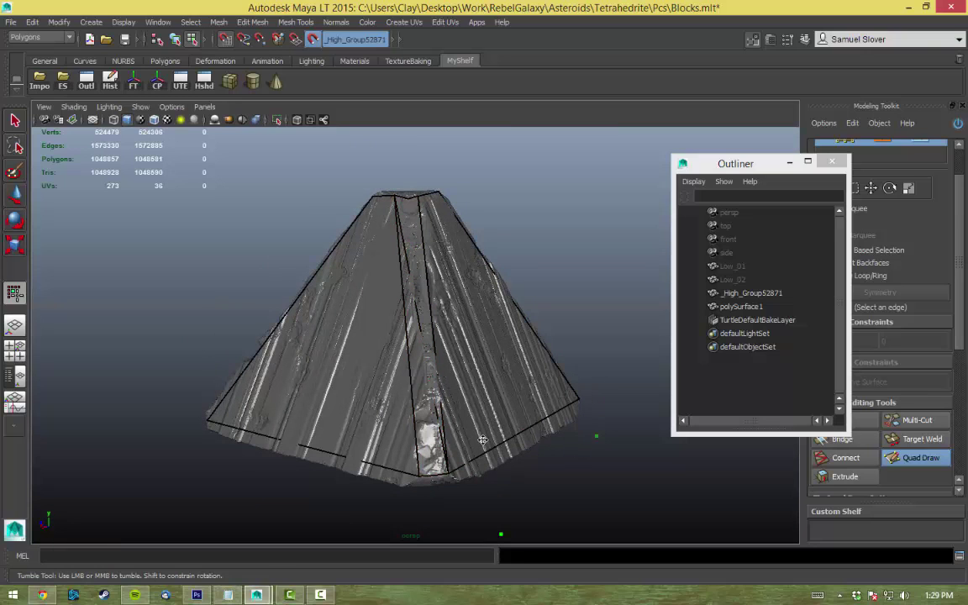
{"action": "left_click", "coordinate": [452, 301]}
{"action": "key", "text": "ctrl+shift+x"}
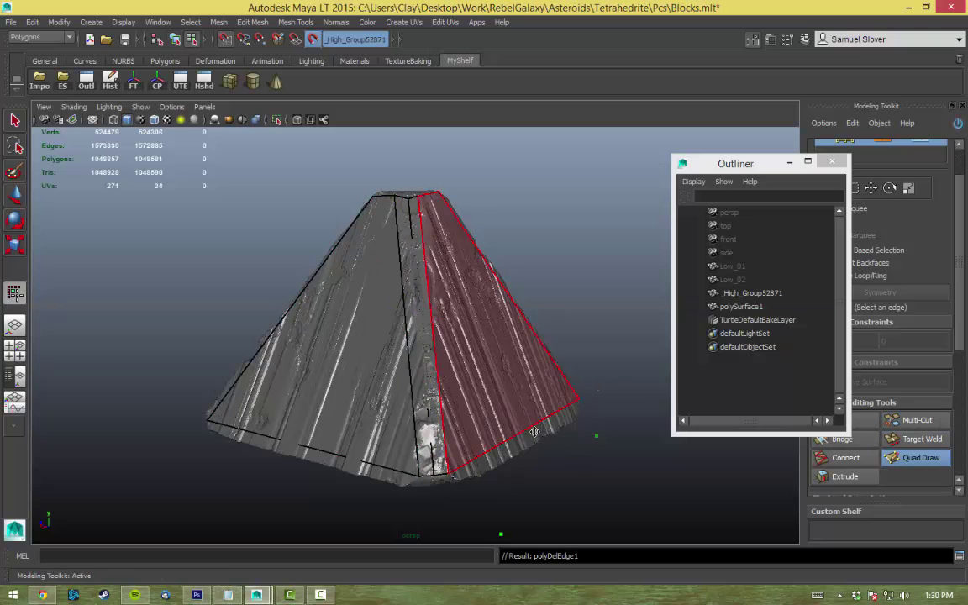
Step: Place Quad Draw points along the pyramid's base rim and fill the first narrow faces below the sides and corners
{"action": "mouse_move", "coordinate": [535, 432]}
{"action": "left_mouse_down", "text": "alt"}
{"action": "mouse_move", "coordinate": [477, 449]}
{"action": "mouse_move", "coordinate": [550, 445]}
{"action": "left_mouse_up", "text": "alt"}
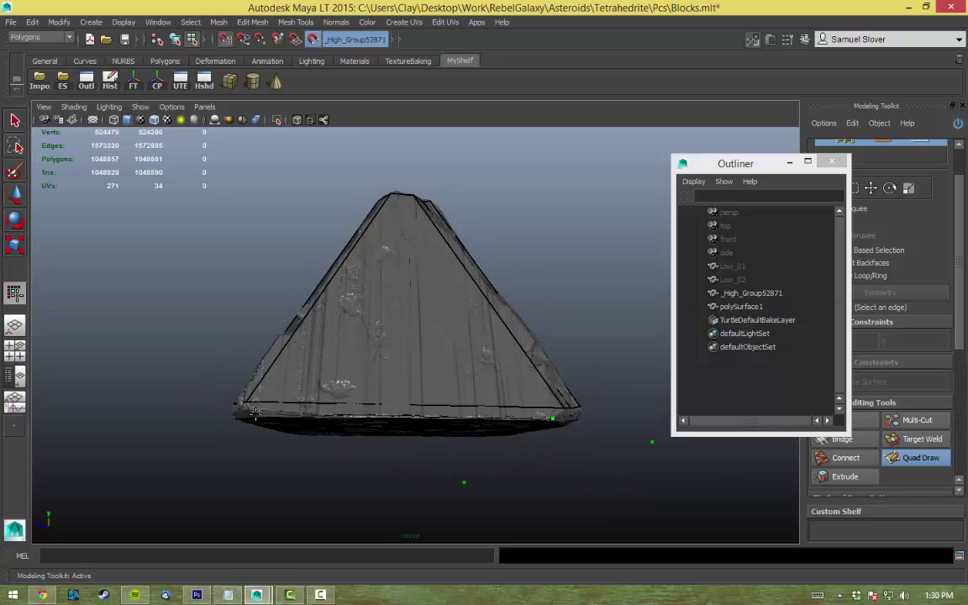
{"action": "right_click_drag", "start_coordinate": [273, 466], "coordinate": [427, 465], "text": "alt"}
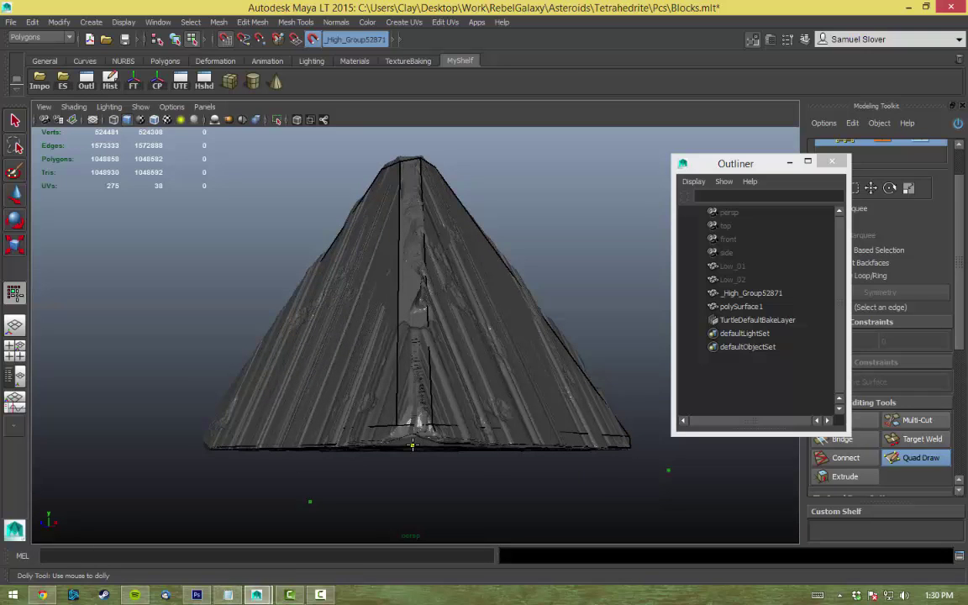
{"action": "left_click_drag", "start_coordinate": [426, 439], "coordinate": [475, 452], "text": "alt"}
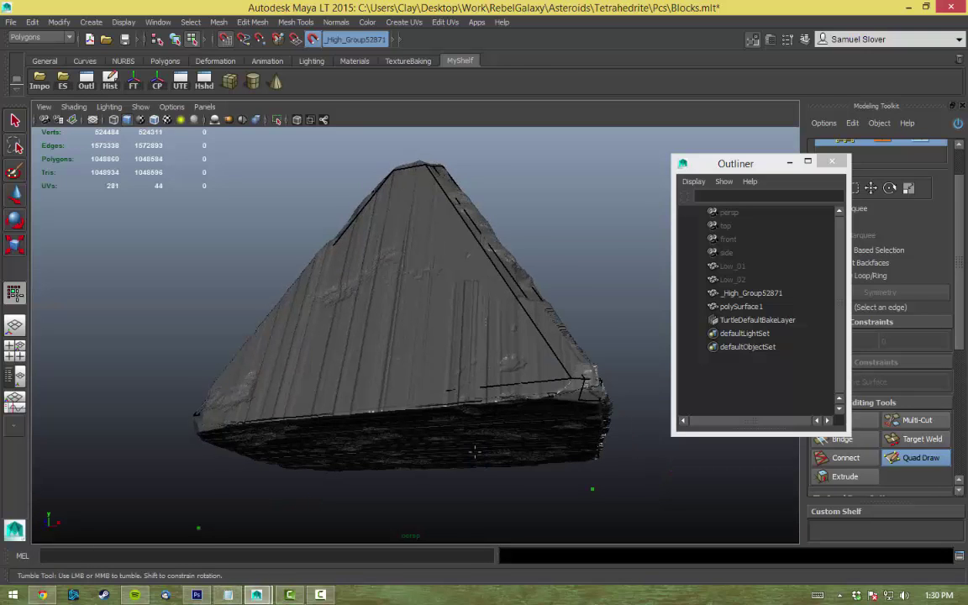
{"action": "left_click_drag", "start_coordinate": [400, 467], "coordinate": [320, 425], "text": "alt"}
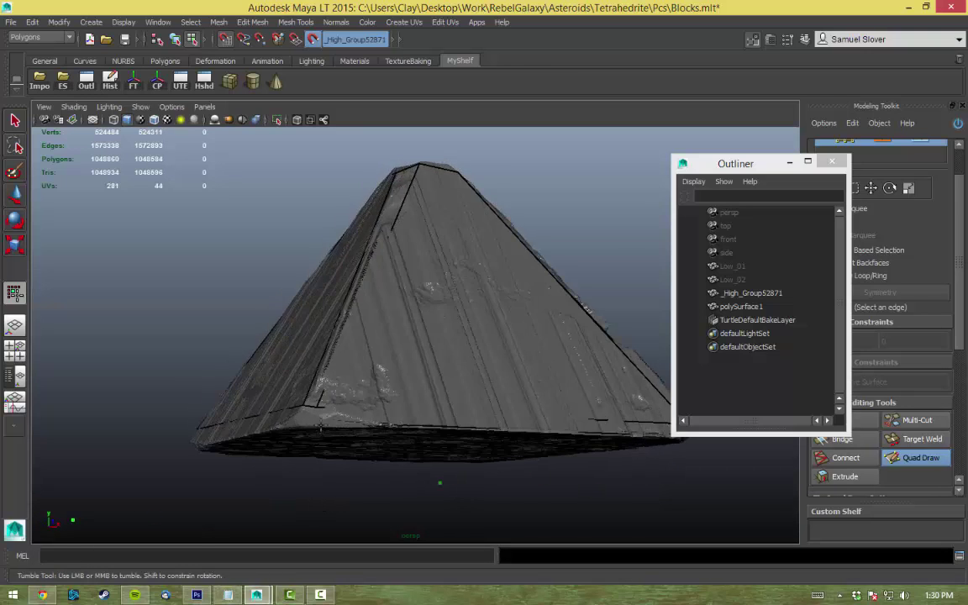
{"action": "left_click_drag", "start_coordinate": [535, 427], "coordinate": [492, 420], "text": "alt"}
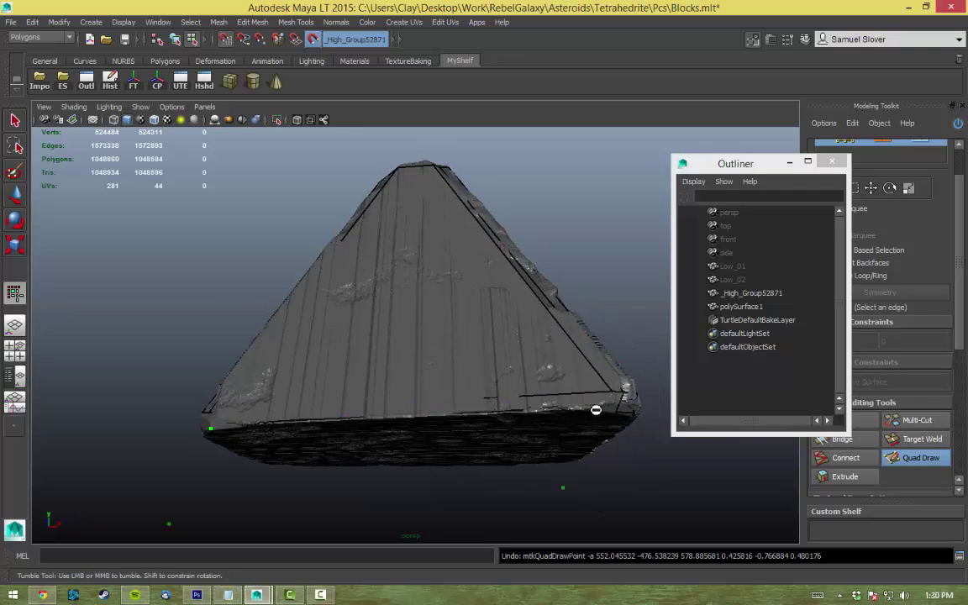
{"action": "mouse_move", "coordinate": [546, 370]}
{"action": "left_mouse_down", "text": "alt"}
{"action": "mouse_move", "coordinate": [276, 470]}
{"action": "mouse_move", "coordinate": [421, 434]}
{"action": "mouse_move", "coordinate": [505, 470]}
{"action": "left_mouse_up", "text": "alt"}
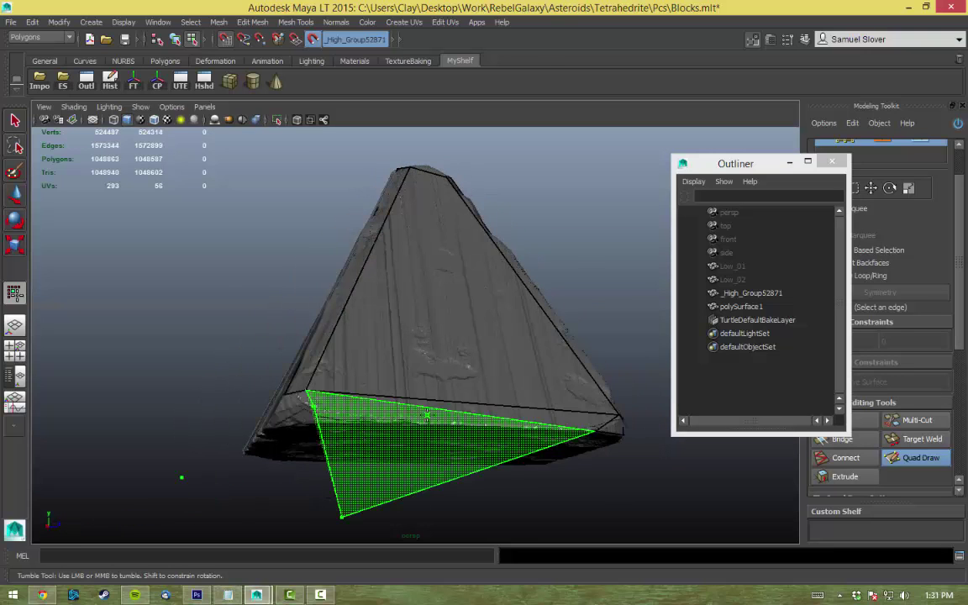
Step: Undo the misplaced rim fill and quad-draw the narrow face below the side face, down to the base edge
{"action": "left_click", "coordinate": [437, 433], "text": "shift"}
{"action": "key", "text": "ctrl+z"}
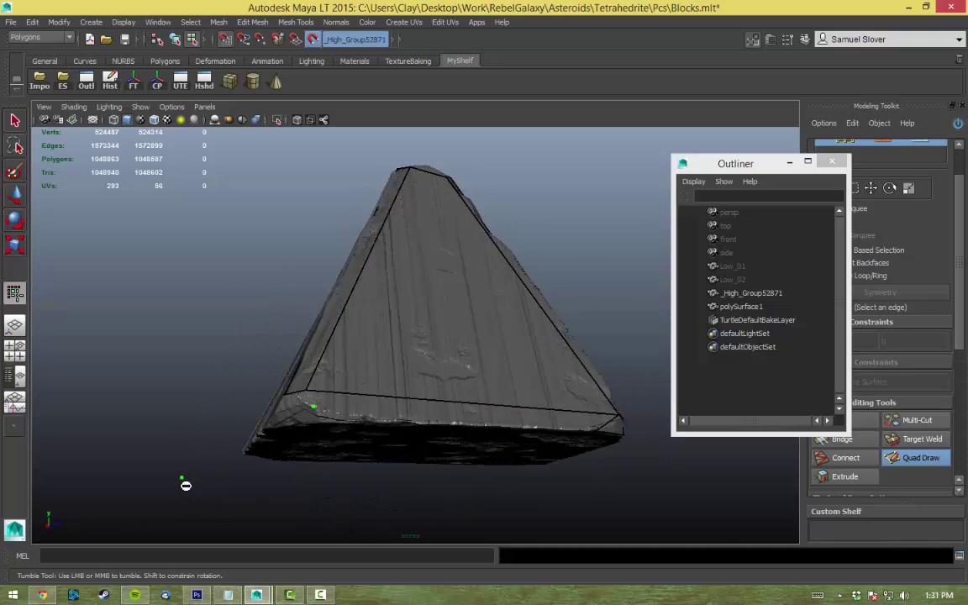
{"action": "left_click_drag", "start_coordinate": [227, 501], "coordinate": [159, 482], "text": "alt"}
{"action": "left_click_drag", "start_coordinate": [187, 444], "coordinate": [292, 443], "text": "alt"}
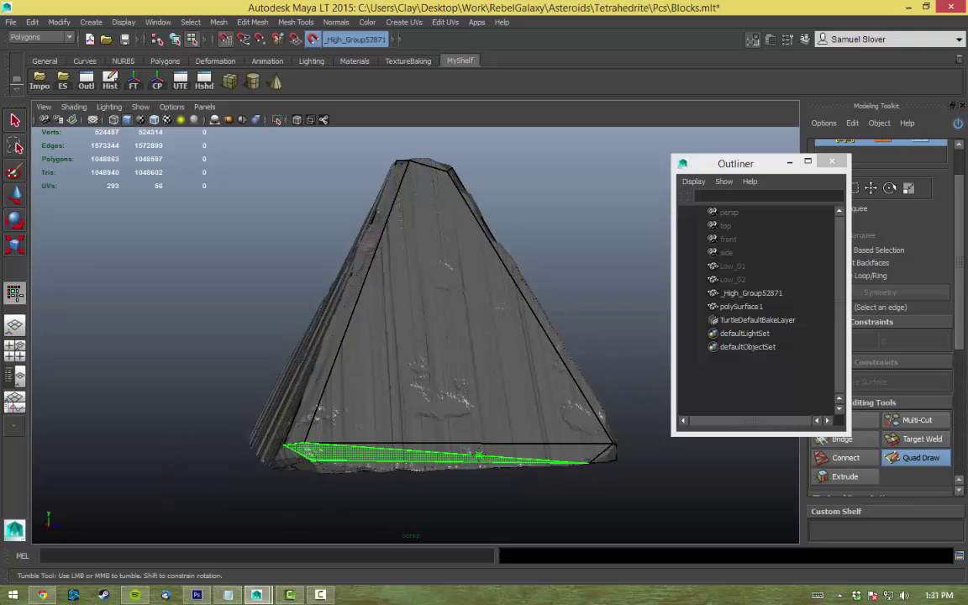
{"action": "left_click", "coordinate": [293, 434], "text": "shift"}
Step: Quad-draw the small face beneath the corner strip and continue the rim faces along the neighbouring base edge
{"action": "left_click_drag", "start_coordinate": [229, 473], "coordinate": [401, 422], "text": "alt"}
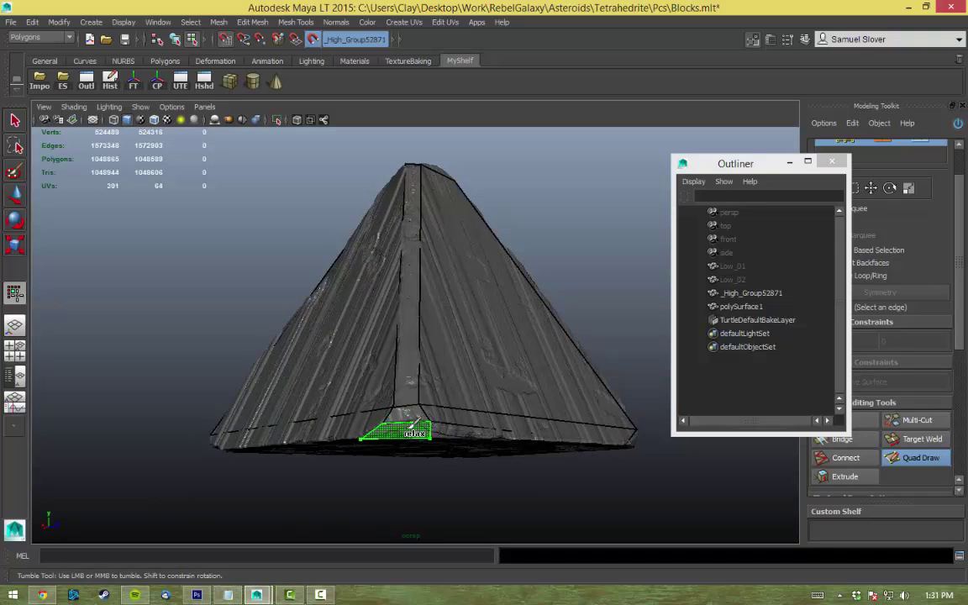
{"action": "mouse_move", "coordinate": [620, 496]}
{"action": "left_mouse_down", "text": "alt"}
{"action": "mouse_move", "coordinate": [694, 484]}
{"action": "mouse_move", "coordinate": [492, 462]}
{"action": "mouse_move", "coordinate": [643, 489]}
{"action": "mouse_move", "coordinate": [618, 486]}
{"action": "left_mouse_up", "text": "alt"}
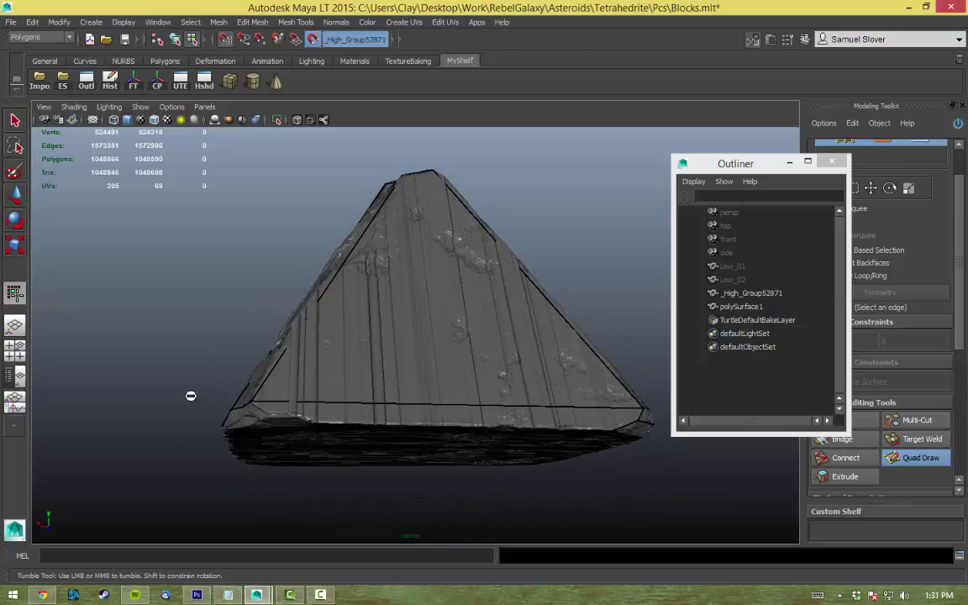
{"action": "left_click_drag", "start_coordinate": [191, 395], "coordinate": [355, 393], "text": "alt"}
{"action": "left_click", "coordinate": [354, 392], "text": "shift"}
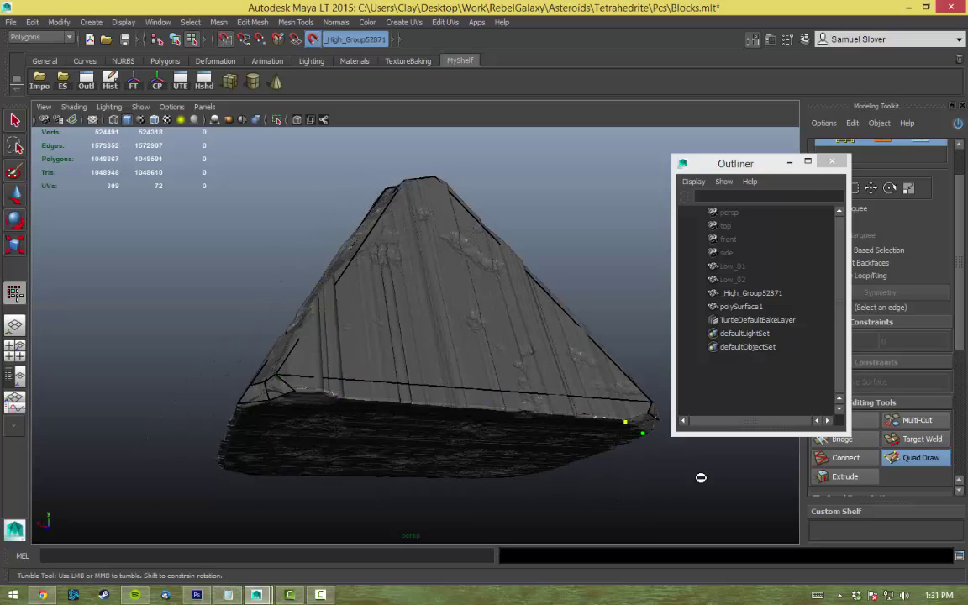
{"action": "left_click_drag", "start_coordinate": [701, 478], "coordinate": [601, 443], "text": "alt"}
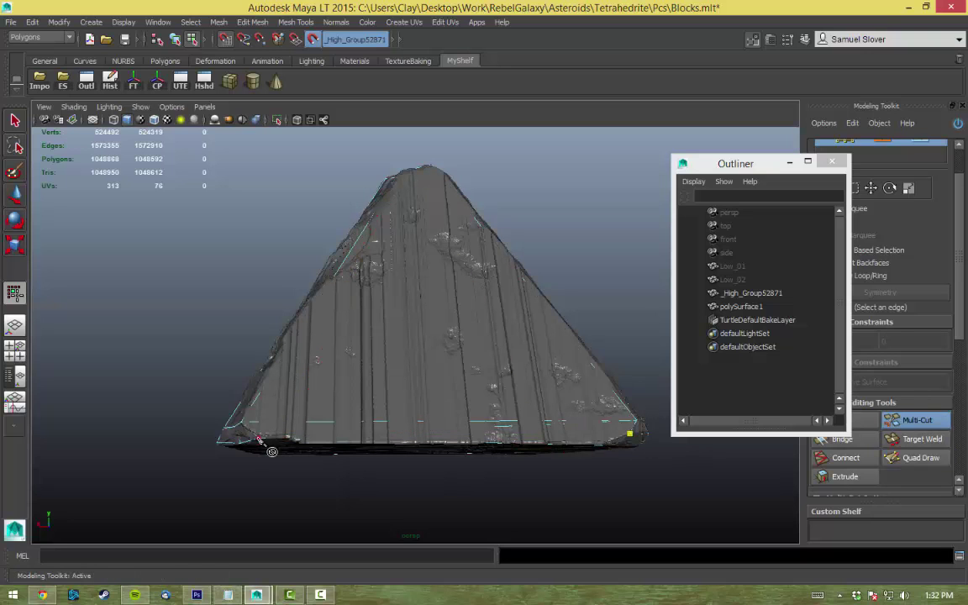
Step: Quad-draw the long narrow rim face below the front side face and continue filling the neighbouring base faces
{"action": "right_click_drag", "start_coordinate": [525, 439], "coordinate": [437, 444], "text": "shift"}
{"action": "left_click_drag", "start_coordinate": [429, 435], "coordinate": [589, 438]}
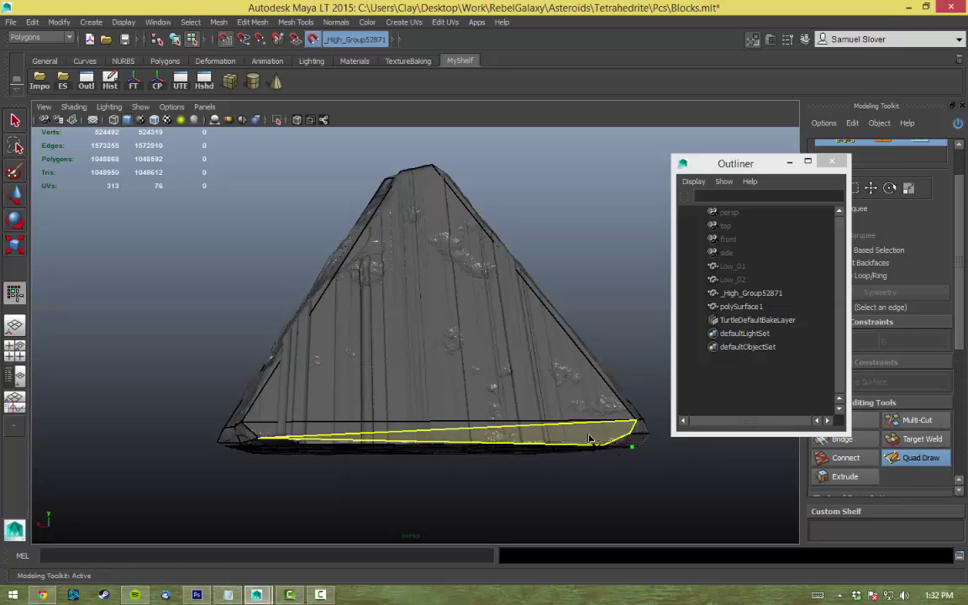
{"action": "mouse_move", "coordinate": [465, 435]}
{"action": "left_mouse_down", "text": "alt"}
{"action": "mouse_move", "coordinate": [638, 493]}
{"action": "mouse_move", "coordinate": [587, 466]}
{"action": "mouse_move", "coordinate": [612, 437]}
{"action": "mouse_move", "coordinate": [614, 484]}
{"action": "mouse_move", "coordinate": [617, 446]}
{"action": "mouse_move", "coordinate": [639, 472]}
{"action": "mouse_move", "coordinate": [268, 265]}
{"action": "mouse_move", "coordinate": [339, 244]}
{"action": "left_mouse_up", "text": "alt"}
{"action": "left_click", "coordinate": [307, 286], "text": "shift"}
Step: Quad-draw the ring of small bevel faces around the opening at the pyramid's top
{"action": "left_click_drag", "start_coordinate": [308, 285], "coordinate": [395, 353], "text": "alt"}
{"action": "right_click_drag", "start_coordinate": [395, 353], "coordinate": [434, 357], "text": "alt"}
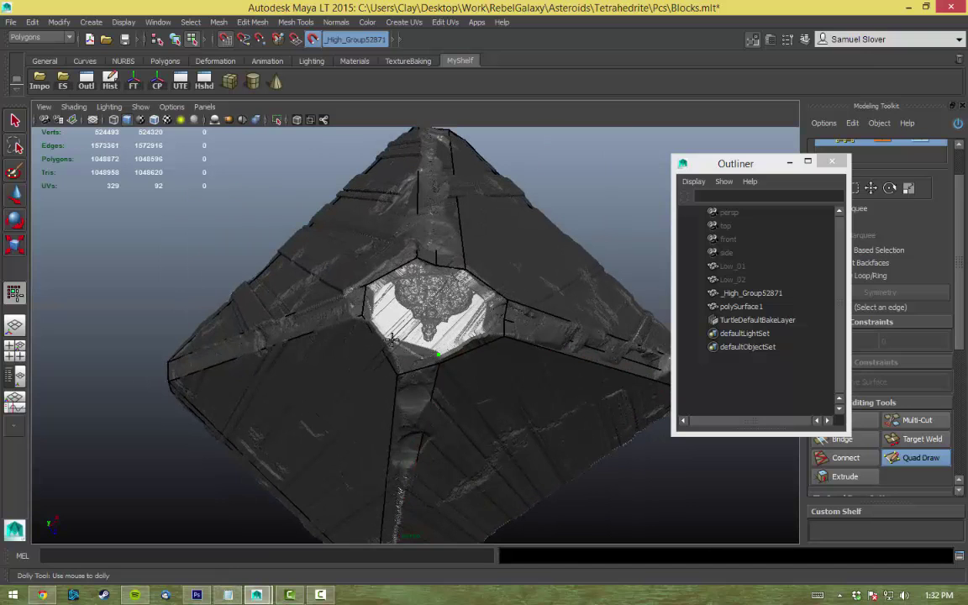
{"action": "right_click_drag", "start_coordinate": [376, 321], "coordinate": [353, 274], "text": "alt"}
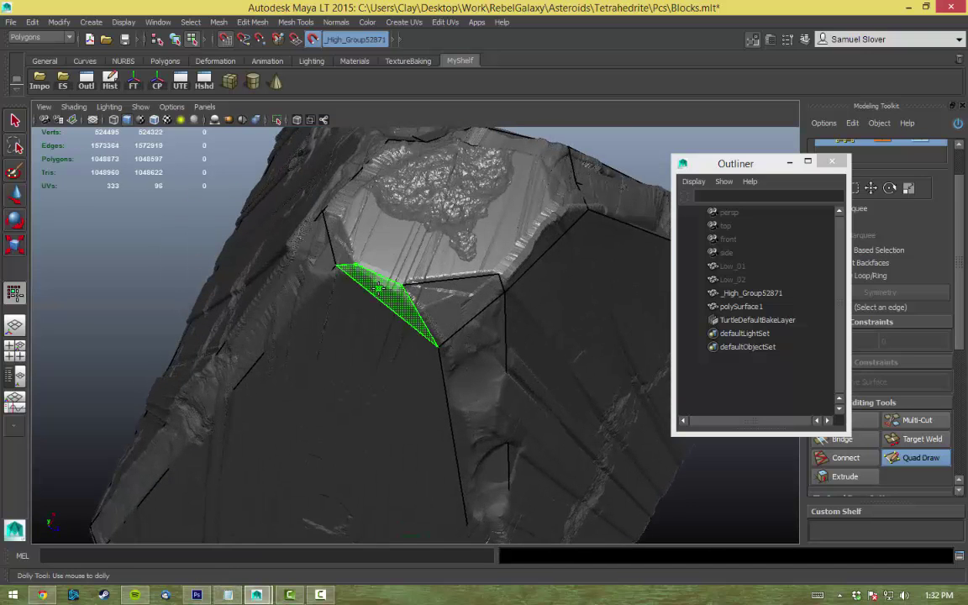
{"action": "left_click", "coordinate": [337, 227], "text": "shift"}
{"action": "left_click_drag", "start_coordinate": [337, 226], "coordinate": [432, 382], "text": "alt"}
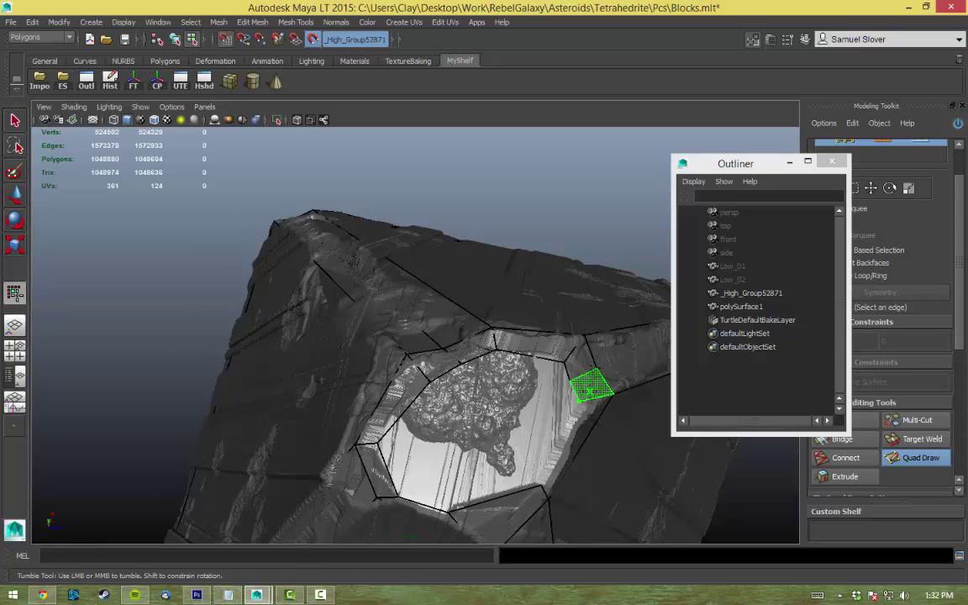
Step: Fill the open top cap of the pyramid with Quad Draw faces across the ring
{"action": "left_click", "coordinate": [513, 435], "text": "shift"}
{"action": "left_click", "coordinate": [506, 400], "text": "shift"}
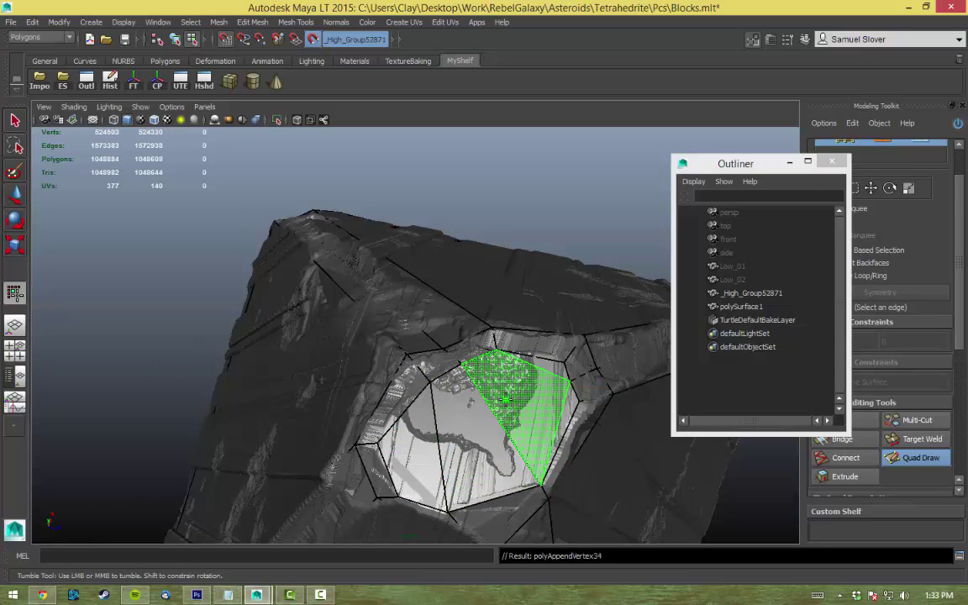
{"action": "left_click", "coordinate": [561, 433], "text": "shift"}
{"action": "mouse_move", "coordinate": [561, 433]}
{"action": "left_mouse_down", "text": "alt"}
{"action": "mouse_move", "coordinate": [505, 378]}
{"action": "mouse_move", "coordinate": [437, 353]}
{"action": "left_mouse_up", "text": "alt"}
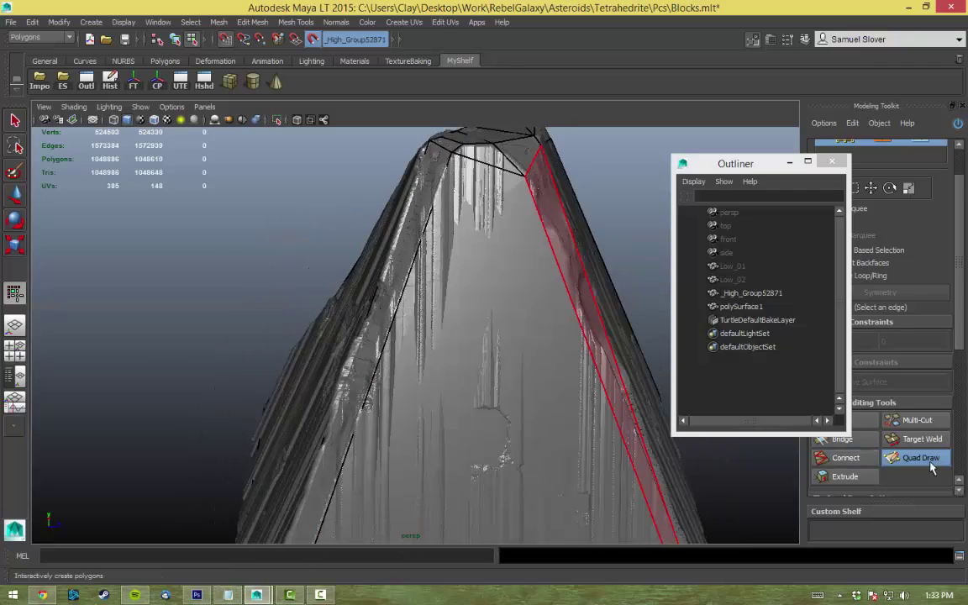
Step: Turn off the live surface, then isolate and frame the retopologized polySurface1 mesh
{"action": "left_click", "coordinate": [312, 40]}
{"action": "left_click", "coordinate": [741, 306]}
{"action": "key", "text": "ctrl+1"}
{"action": "key", "text": "f"}
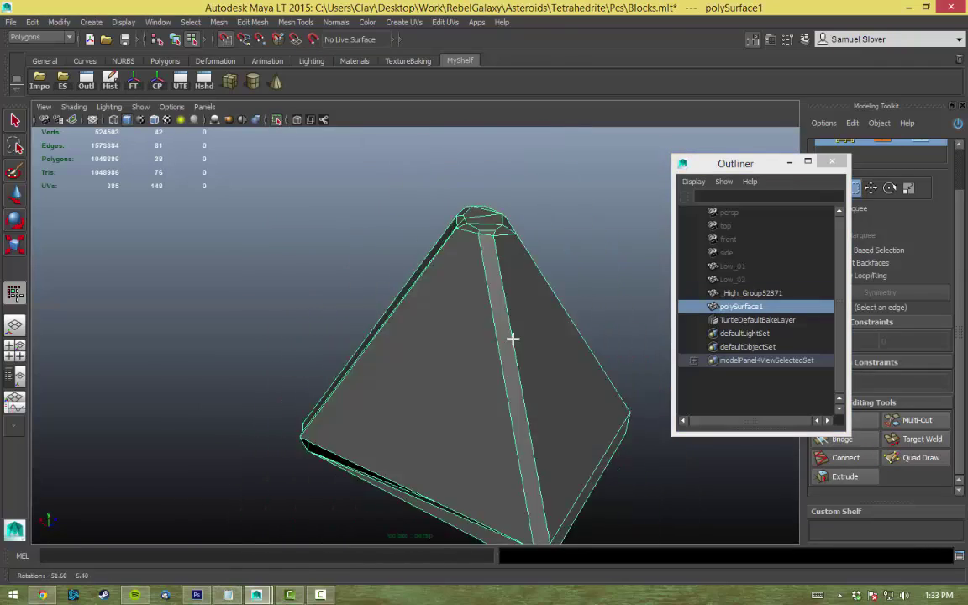
Step: Close the open half of the pyramid's base with a face between two of its border edges
{"action": "left_click_drag", "start_coordinate": [512, 340], "coordinate": [615, 267], "text": "alt"}
{"action": "right_click_drag", "start_coordinate": [615, 267], "coordinate": [610, 471], "text": "alt"}
{"action": "left_click_drag", "start_coordinate": [609, 470], "coordinate": [503, 401], "text": "alt"}
{"action": "right_click_drag", "start_coordinate": [579, 309], "coordinate": [577, 277]}
{"action": "right_click_drag", "start_coordinate": [509, 379], "coordinate": [366, 329], "text": "alt"}
{"action": "key", "text": "F8"}
{"action": "key", "text": "w"}
{"action": "left_click_drag", "start_coordinate": [380, 363], "coordinate": [528, 375], "text": "alt"}
{"action": "key", "text": "F10"}
{"action": "left_click", "coordinate": [336, 302]}
{"action": "left_click", "coordinate": [445, 317], "text": "shift"}
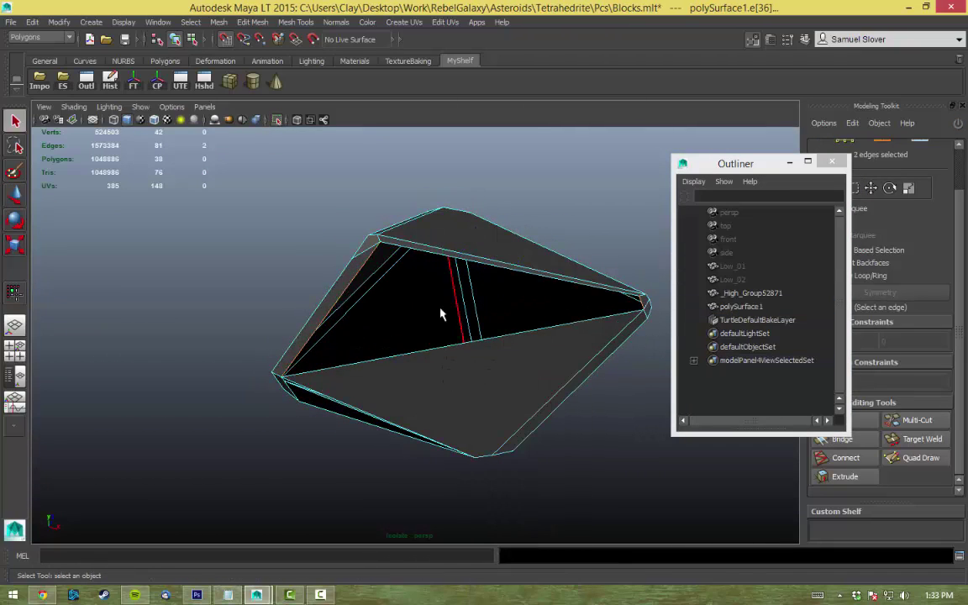
{"action": "right_click_drag", "start_coordinate": [443, 317], "coordinate": [570, 451], "text": "shift"}
Step: Extrude the open border edge below the side face down into a narrow strip over the rim gap
{"action": "left_click_drag", "start_coordinate": [571, 451], "coordinate": [466, 308], "text": "alt"}
{"action": "right_click_drag", "start_coordinate": [467, 309], "coordinate": [460, 297]}
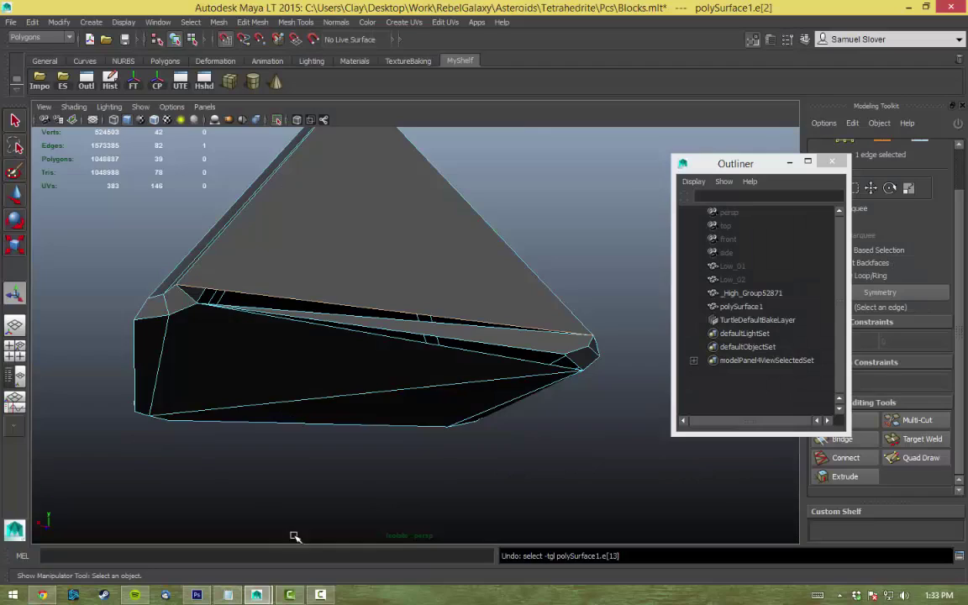
{"action": "scroll", "coordinate": [303, 360], "scroll_direction": "up", "scroll_amount": 3}
{"action": "right_click_drag", "start_coordinate": [293, 308], "coordinate": [300, 290]}
{"action": "right_click_drag", "start_coordinate": [238, 359], "coordinate": [250, 382], "text": "shift"}
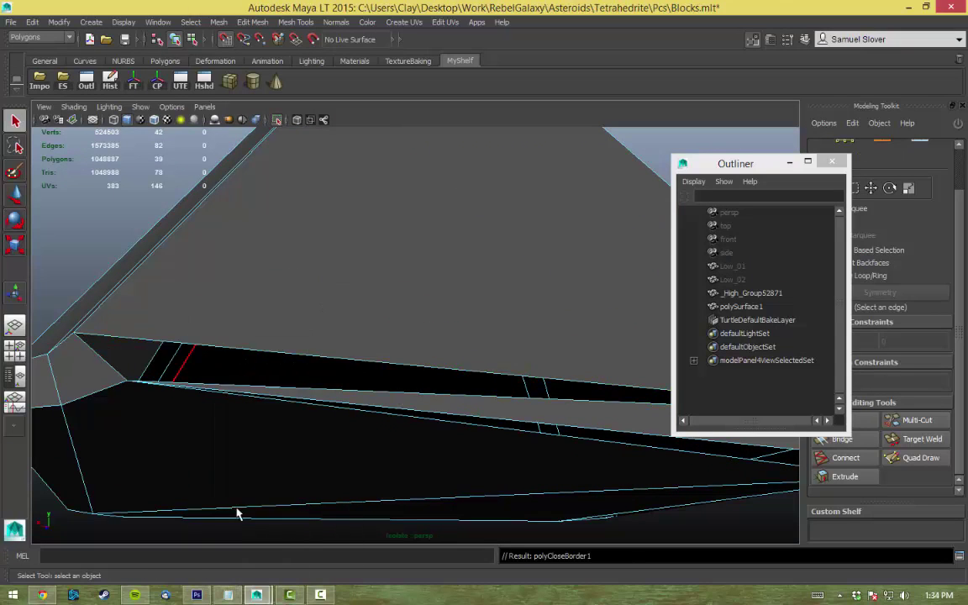
{"action": "left_click_drag", "start_coordinate": [238, 512], "coordinate": [334, 355], "text": "alt"}
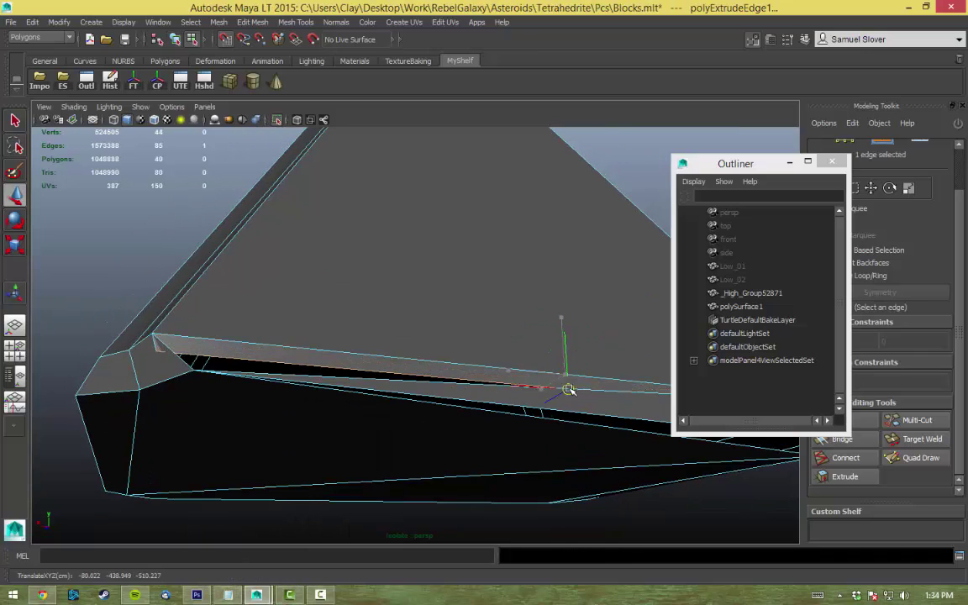
Step: Weld the end vertices of the extruded strip to the rim corners with the Merge Vertex Tool
{"action": "right_click_drag", "start_coordinate": [138, 313], "coordinate": [103, 309]}
{"action": "left_click", "coordinate": [155, 349]}
{"action": "right_click_drag", "start_coordinate": [159, 367], "coordinate": [156, 364], "text": "shift"}
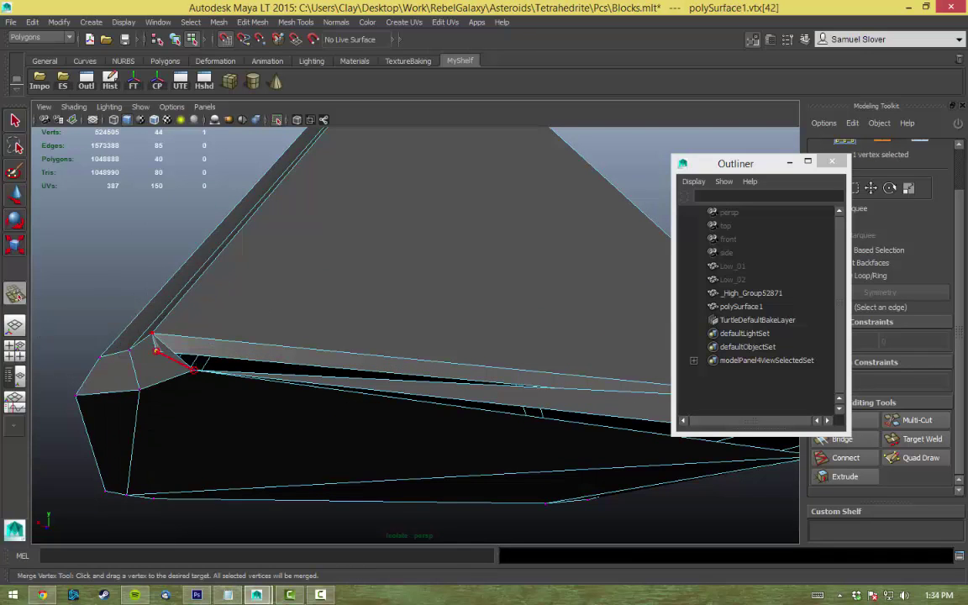
{"action": "left_click_drag", "start_coordinate": [193, 370], "coordinate": [193, 370]}
{"action": "left_click_drag", "start_coordinate": [193, 369], "coordinate": [425, 412], "text": "alt"}
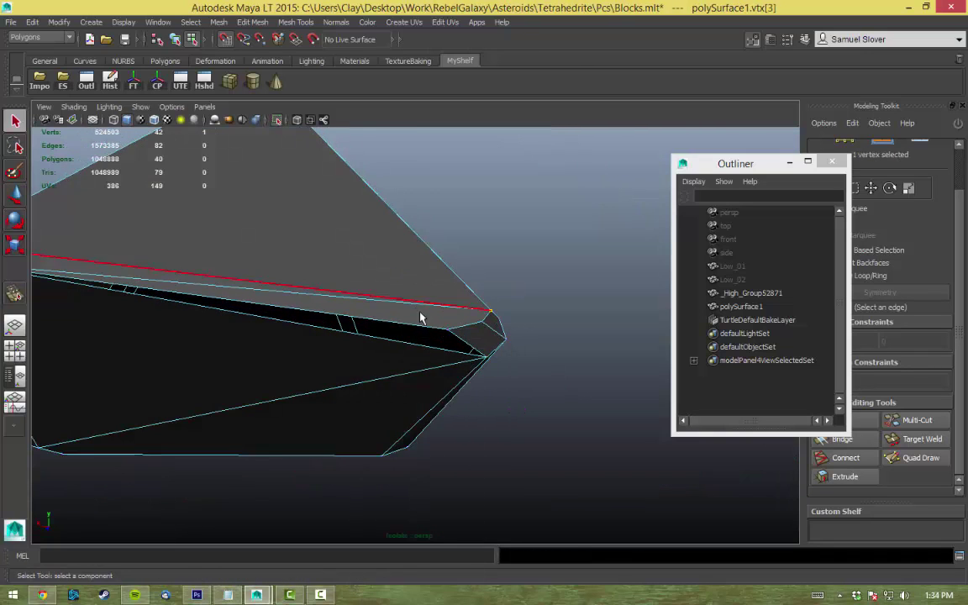
{"action": "right_click_drag", "start_coordinate": [403, 336], "coordinate": [425, 357], "text": "shift"}
{"action": "left_click_drag", "start_coordinate": [425, 357], "coordinate": [343, 308], "text": "alt"}
Step: Extrude the base's border edge along the remaining rim gap into another narrow strip
{"action": "right_click_drag", "start_coordinate": [344, 309], "coordinate": [284, 326]}
{"action": "left_click_drag", "start_coordinate": [283, 327], "coordinate": [445, 309], "text": "alt"}
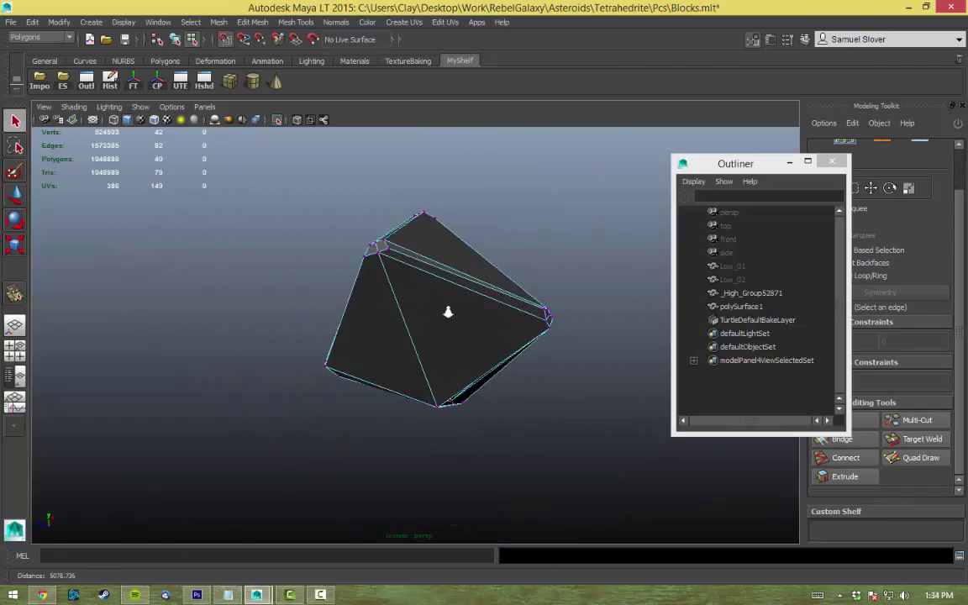
{"action": "right_click_drag", "start_coordinate": [446, 309], "coordinate": [439, 435], "text": "alt"}
{"action": "left_click_drag", "start_coordinate": [439, 435], "coordinate": [328, 447], "text": "alt"}
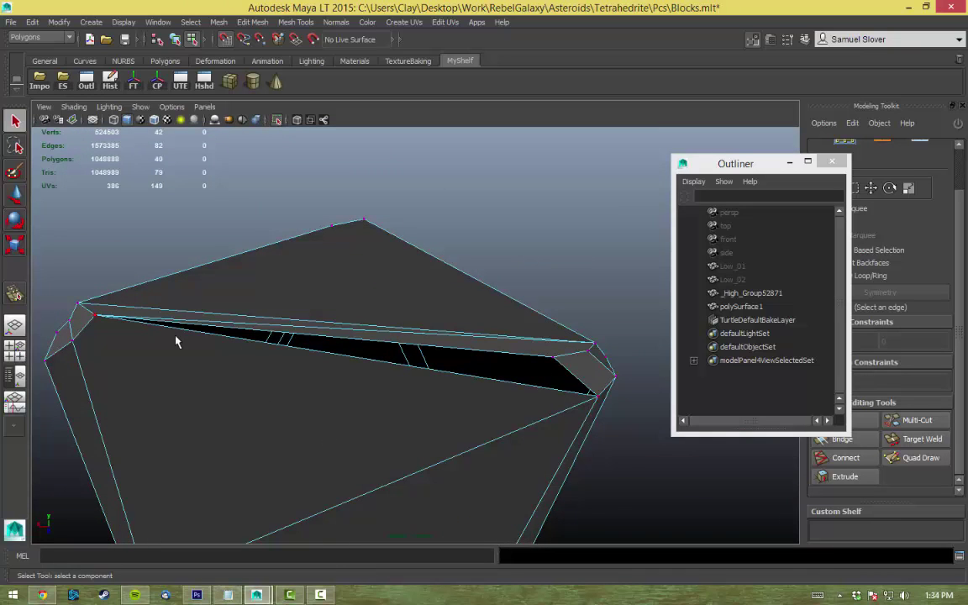
{"action": "right_click_drag", "start_coordinate": [176, 340], "coordinate": [514, 443], "text": "alt"}
{"action": "left_click_drag", "start_coordinate": [514, 443], "coordinate": [535, 402], "text": "alt"}
{"action": "left_click_drag", "start_coordinate": [647, 495], "coordinate": [353, 328], "text": "alt"}
{"action": "key", "text": "ctrl+F10"}
{"action": "left_click", "coordinate": [353, 328]}
{"action": "key", "text": "ctrl+e"}
{"action": "left_click_drag", "start_coordinate": [389, 415], "coordinate": [530, 363], "text": "alt"}
{"action": "key", "text": "q"}
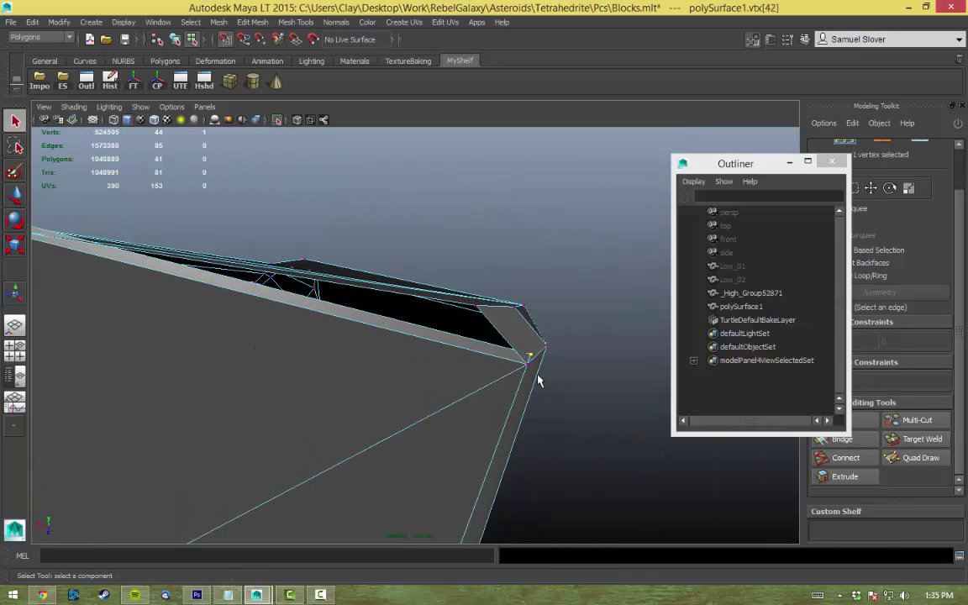
Step: Merge both end vertices of the new base strip into the adjoining corner vertices and return to object selection
{"action": "right_click_drag", "start_coordinate": [526, 320], "coordinate": [525, 351], "text": "shift"}
{"action": "left_click_drag", "start_coordinate": [525, 351], "coordinate": [476, 400], "text": "alt"}
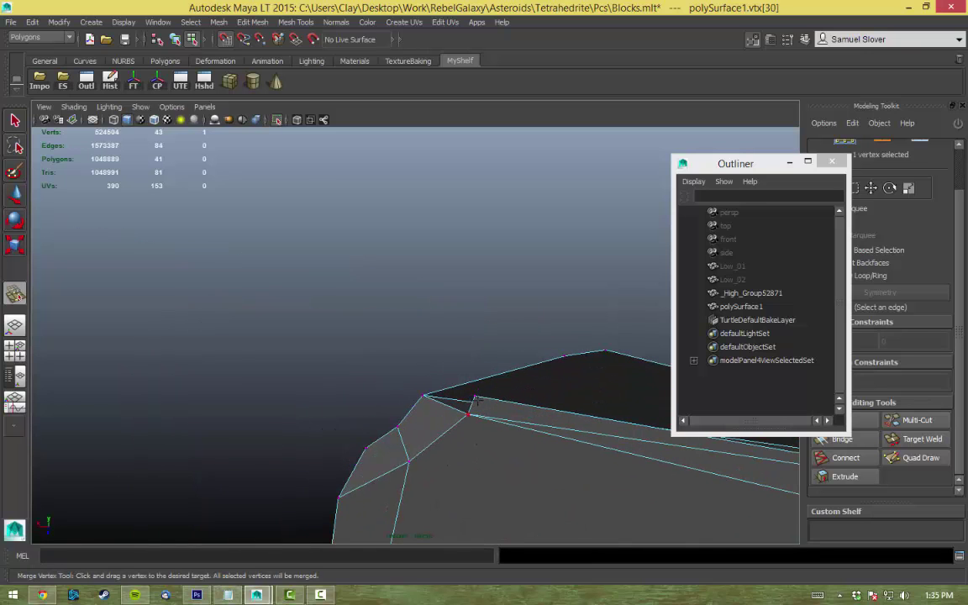
{"action": "right_click_drag", "start_coordinate": [454, 310], "coordinate": [510, 295]}
Step: Preview the mesh smoothed and examine the irregular wireframe on the side face near the apex
{"action": "key", "text": "f"}
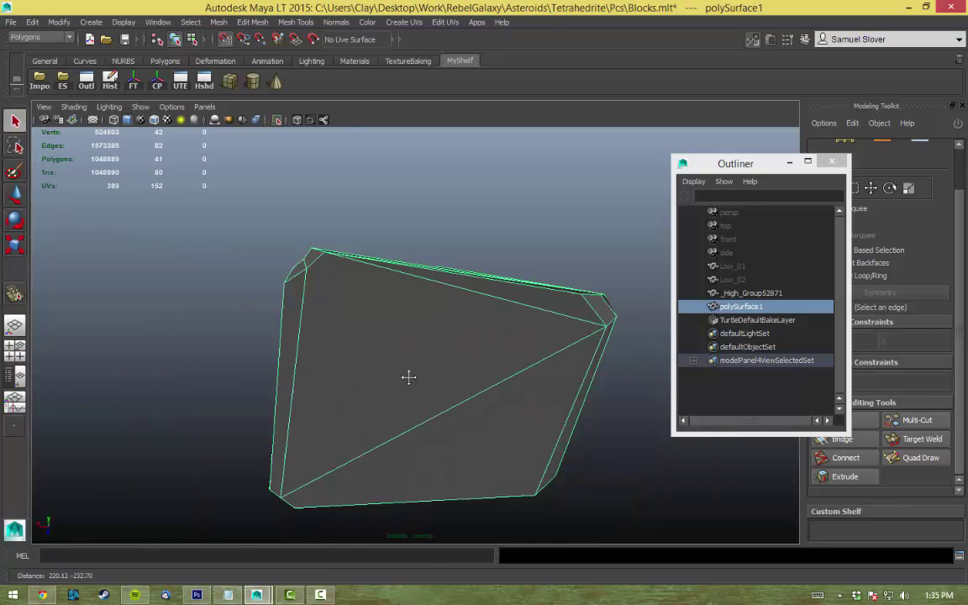
{"action": "left_click_drag", "start_coordinate": [406, 378], "coordinate": [470, 395], "text": "alt"}
{"action": "key", "text": "3"}
{"action": "left_click_drag", "start_coordinate": [555, 439], "coordinate": [460, 345], "text": "alt"}
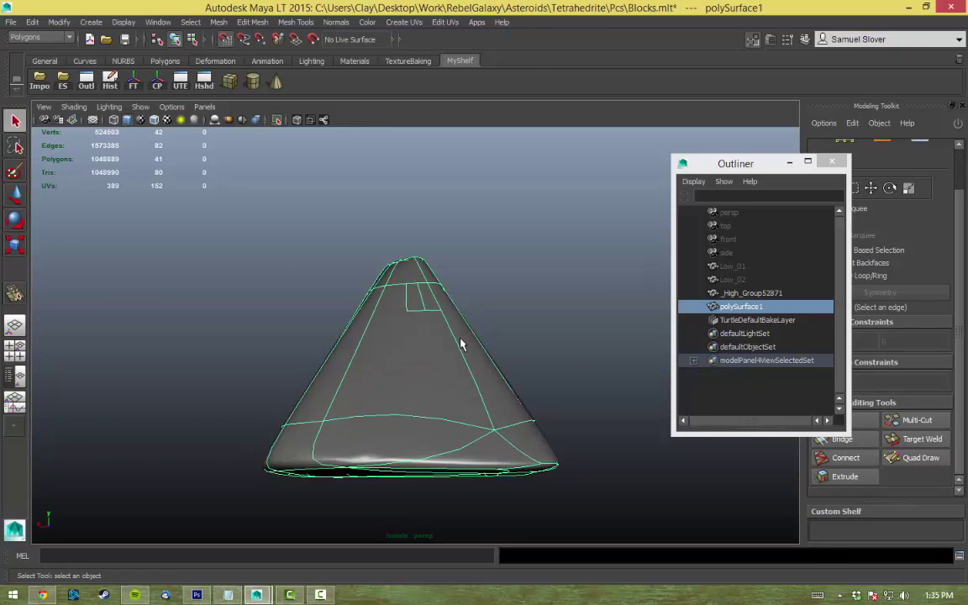
{"action": "right_click_drag", "start_coordinate": [449, 336], "coordinate": [616, 465], "text": "alt"}
{"action": "left_click_drag", "start_coordinate": [616, 465], "coordinate": [398, 309], "text": "alt"}
{"action": "key", "text": "3"}
{"action": "right_click_drag", "start_coordinate": [398, 309], "coordinate": [397, 339]}
{"action": "right_click_drag", "start_coordinate": [416, 481], "coordinate": [504, 469], "text": "alt"}
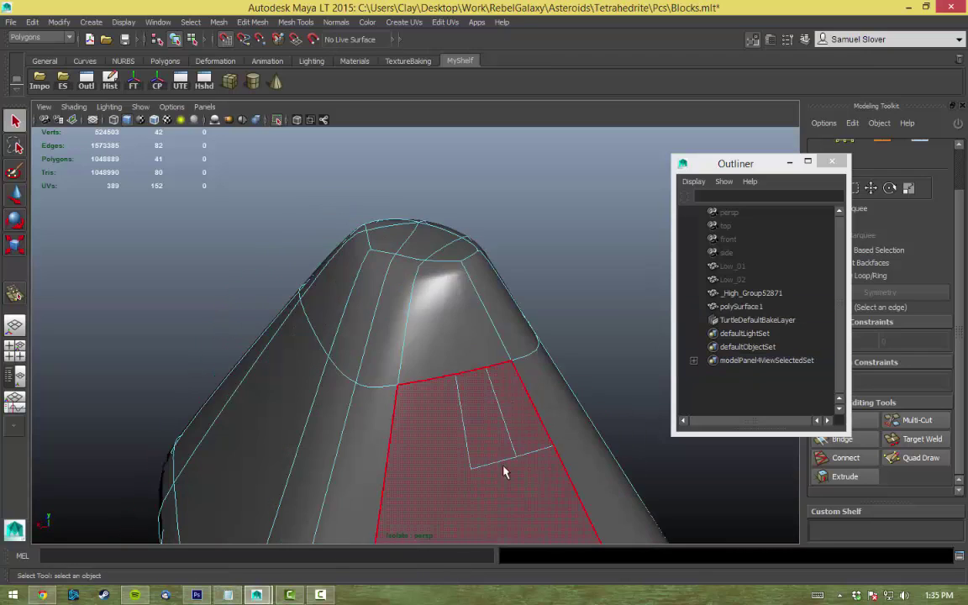
{"action": "left_click_drag", "start_coordinate": [504, 469], "coordinate": [385, 257], "text": "alt"}
{"action": "left_click", "coordinate": [385, 257]}
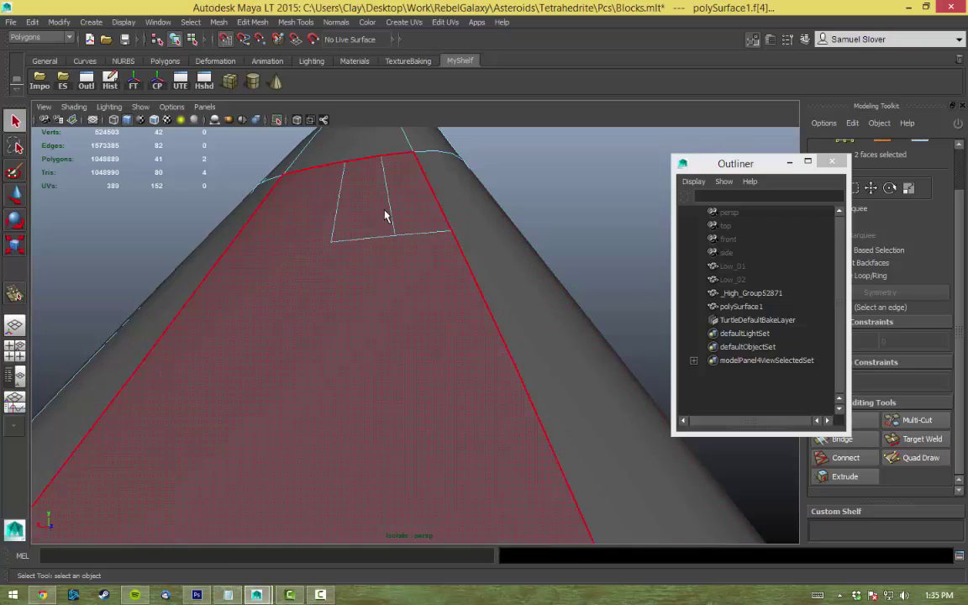
Step: Select the vertices around the pyramid's apex, then those around its base, and merge vertices within each selection
{"action": "right_click_drag", "start_coordinate": [385, 216], "coordinate": [415, 169]}
{"action": "right_click_drag", "start_coordinate": [436, 283], "coordinate": [666, 352], "text": "alt"}
{"action": "left_click_drag", "start_coordinate": [665, 352], "coordinate": [410, 309], "text": "alt"}
{"action": "left_click_drag", "start_coordinate": [277, 189], "coordinate": [568, 395]}
{"action": "right_click_drag", "start_coordinate": [385, 240], "coordinate": [430, 229], "text": "shift"}
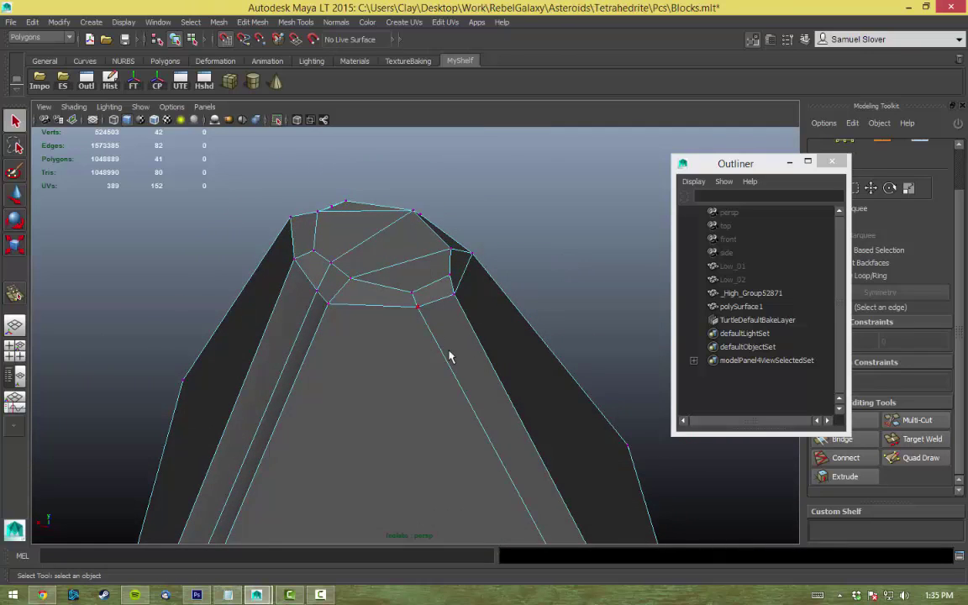
{"action": "left_click_drag", "start_coordinate": [449, 357], "coordinate": [414, 422], "text": "alt"}
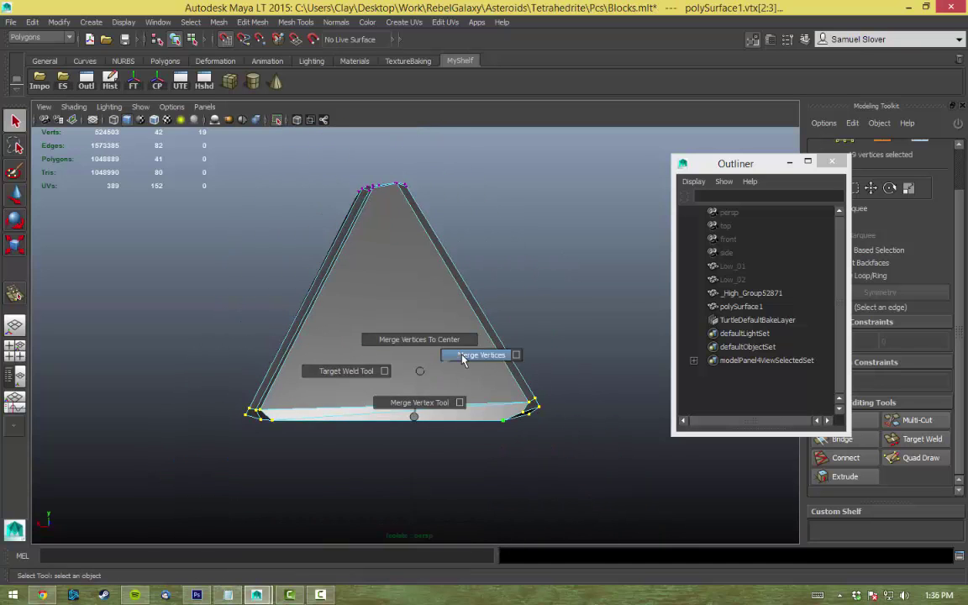
{"action": "right_click_drag", "start_coordinate": [462, 357], "coordinate": [462, 358], "text": "shift"}
Step: Delete the faulty side face of the pyramid and fill the hole from its border edge
{"action": "left_click_drag", "start_coordinate": [462, 357], "coordinate": [507, 446], "text": "alt"}
{"action": "key", "text": "Delete"}
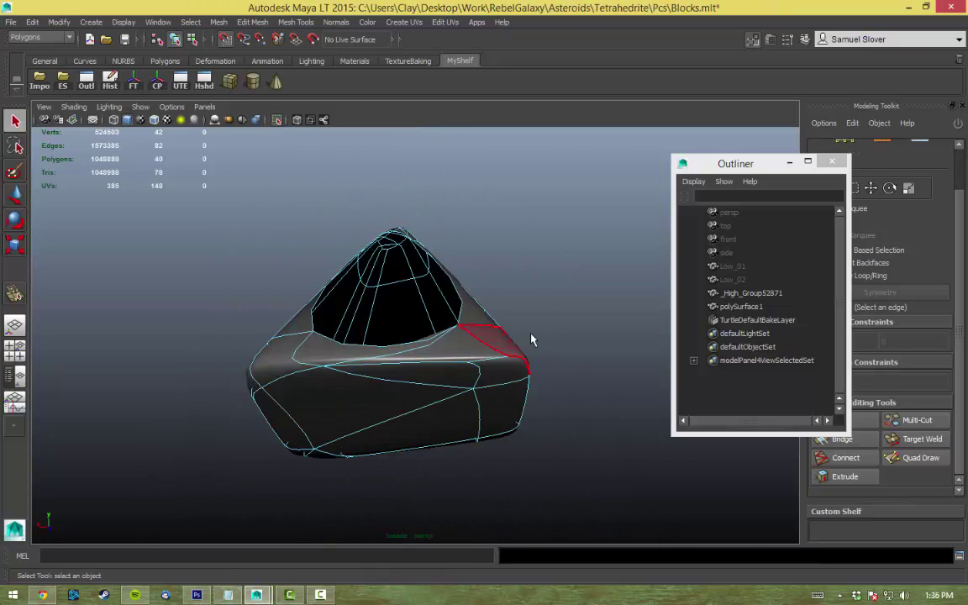
{"action": "key", "text": "1"}
{"action": "left_click_drag", "start_coordinate": [477, 299], "coordinate": [402, 308], "text": "alt"}
{"action": "scroll", "coordinate": [402, 308], "scroll_direction": "up", "scroll_amount": 5}
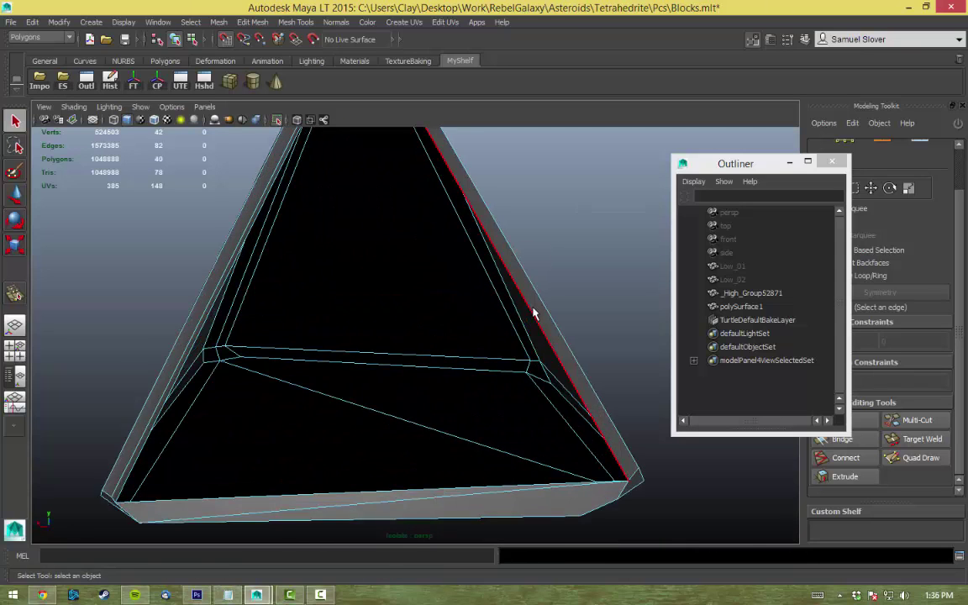
{"action": "right_click_drag", "start_coordinate": [547, 356], "coordinate": [510, 446], "text": "shift"}
Step: Triangulate the whole low-poly mesh and check its shape in smooth preview
{"action": "left_click_drag", "start_coordinate": [510, 445], "coordinate": [426, 322], "text": "alt"}
{"action": "mouse_move", "coordinate": [426, 322]}
{"action": "right_mouse_down"}
{"action": "mouse_move", "coordinate": [432, 277]}
{"action": "mouse_move", "coordinate": [437, 319]}
{"action": "right_mouse_up"}
{"action": "right_click_drag", "start_coordinate": [406, 455], "coordinate": [380, 431], "text": "shift"}
{"action": "left_click_drag", "start_coordinate": [381, 431], "coordinate": [383, 319], "text": "alt"}
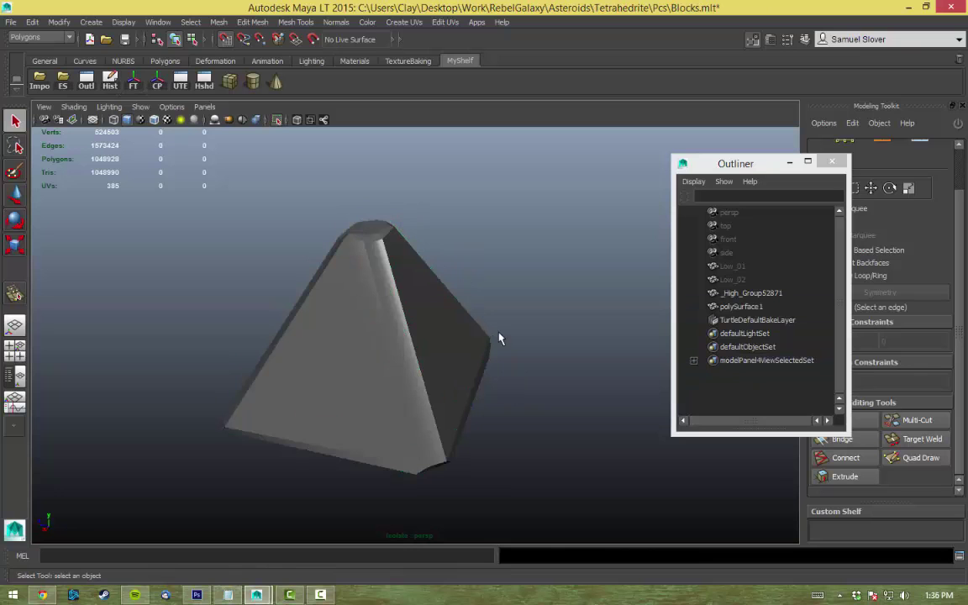
{"action": "left_click", "coordinate": [403, 241]}
{"action": "left_click_drag", "start_coordinate": [403, 241], "coordinate": [497, 291], "text": "alt"}
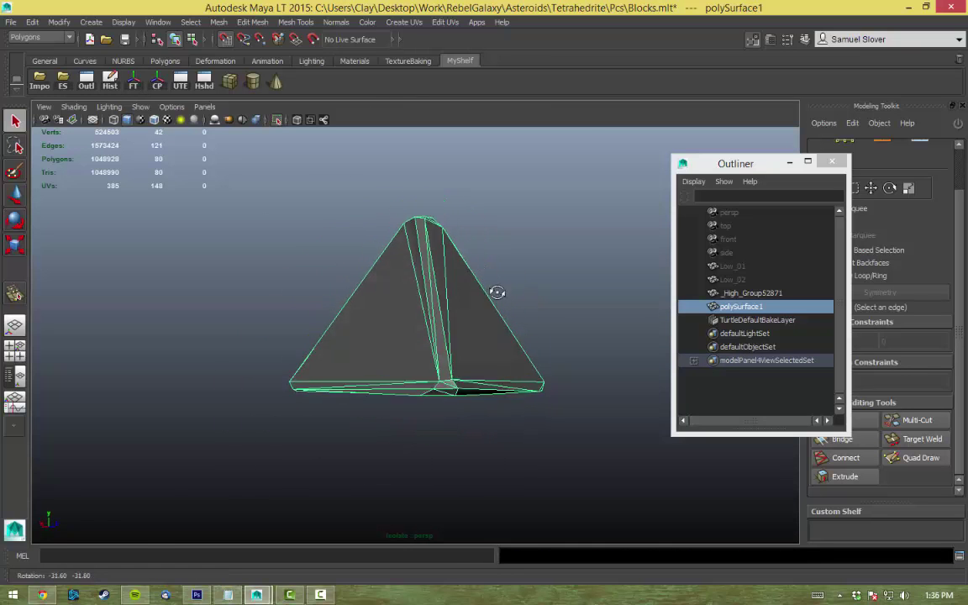
{"action": "scroll", "coordinate": [451, 352], "scroll_direction": "up", "scroll_amount": 6}
{"action": "key", "text": "3"}
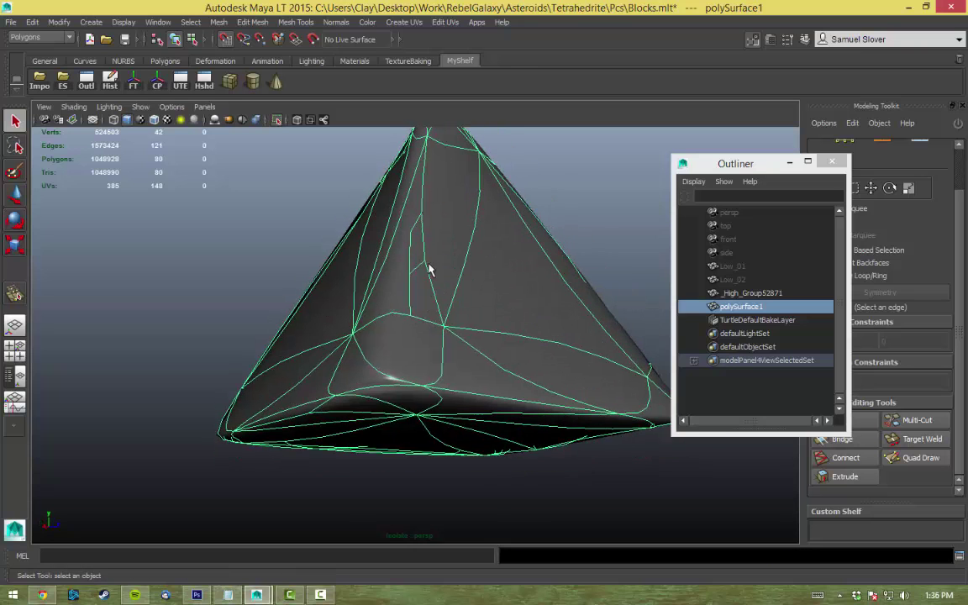
{"action": "scroll", "coordinate": [504, 323], "scroll_direction": "up", "scroll_amount": 8}
{"action": "right_click_drag", "start_coordinate": [432, 283], "coordinate": [443, 269]}
Step: Run a mesh Cleanup on the selected object with Non-planar faces enabled
{"action": "left_click", "coordinate": [218, 22]}
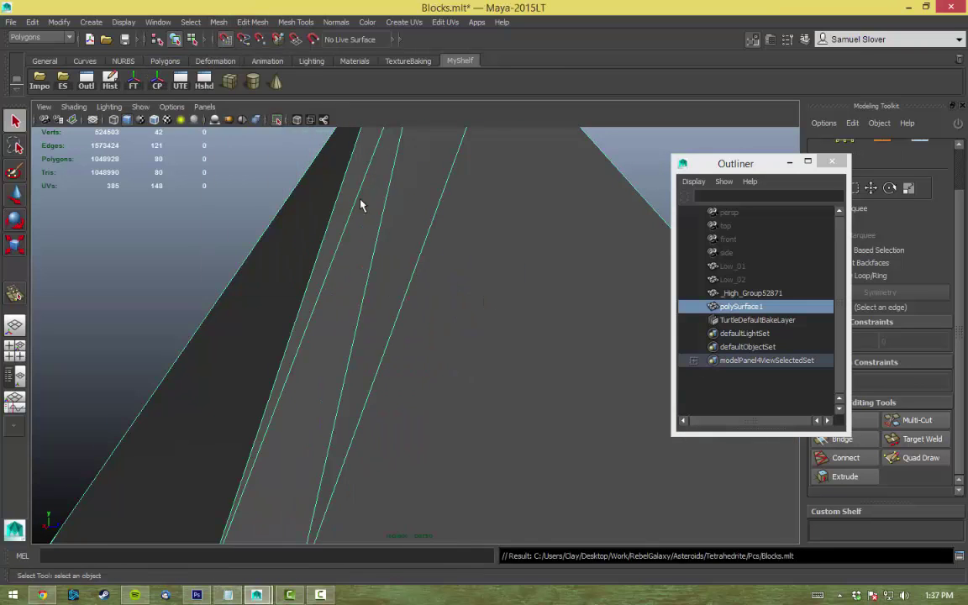
{"action": "left_click", "coordinate": [218, 22]}
{"action": "left_click", "coordinate": [237, 273]}
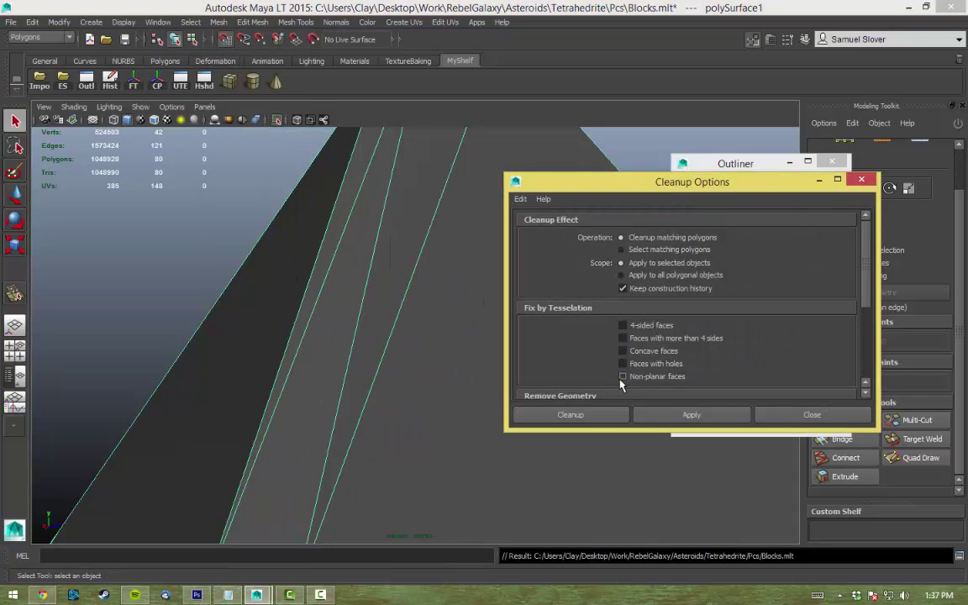
{"action": "left_click", "coordinate": [622, 377]}
{"action": "scroll", "coordinate": [622, 370], "scroll_direction": "down", "scroll_amount": 3}
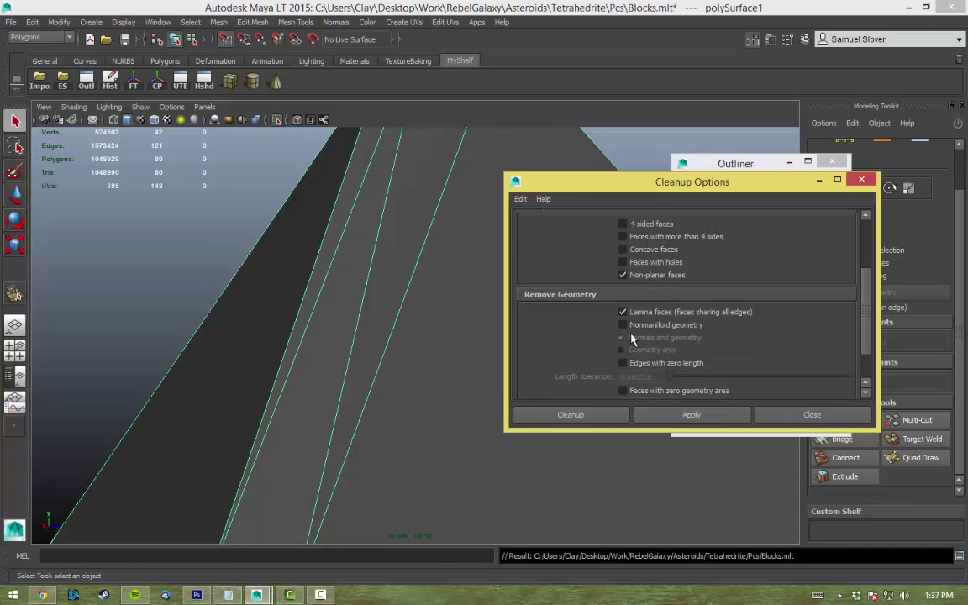
{"action": "left_click", "coordinate": [563, 418]}
Step: Show the mesh in wireframe and use Cleanup to select matching polygons, with Faces with holes included
{"action": "scroll", "coordinate": [860, 294], "scroll_direction": "up", "scroll_amount": 3}
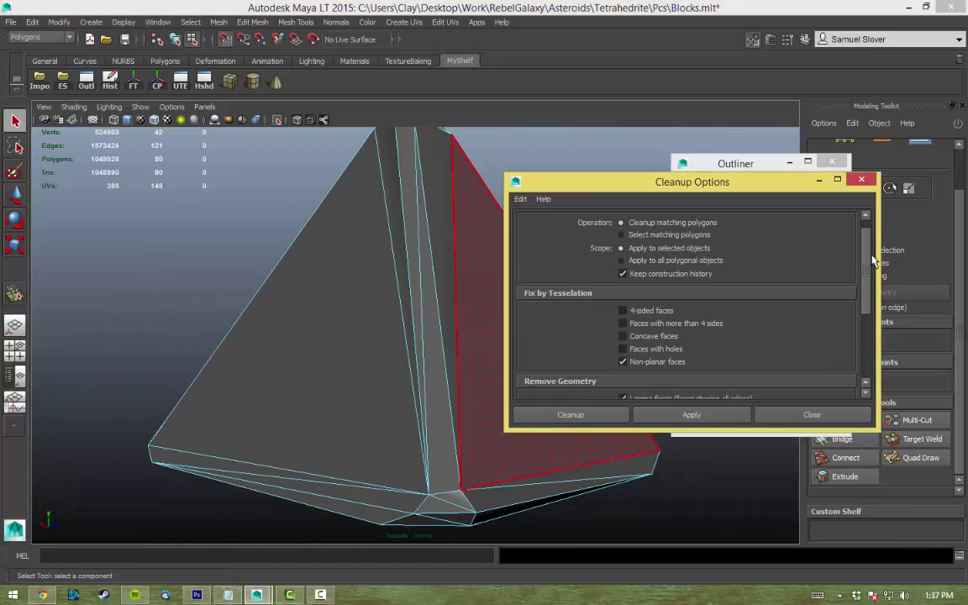
{"action": "key", "text": "4"}
{"action": "left_click_drag", "start_coordinate": [334, 409], "coordinate": [378, 381], "text": "alt"}
{"action": "left_click", "coordinate": [624, 356]}
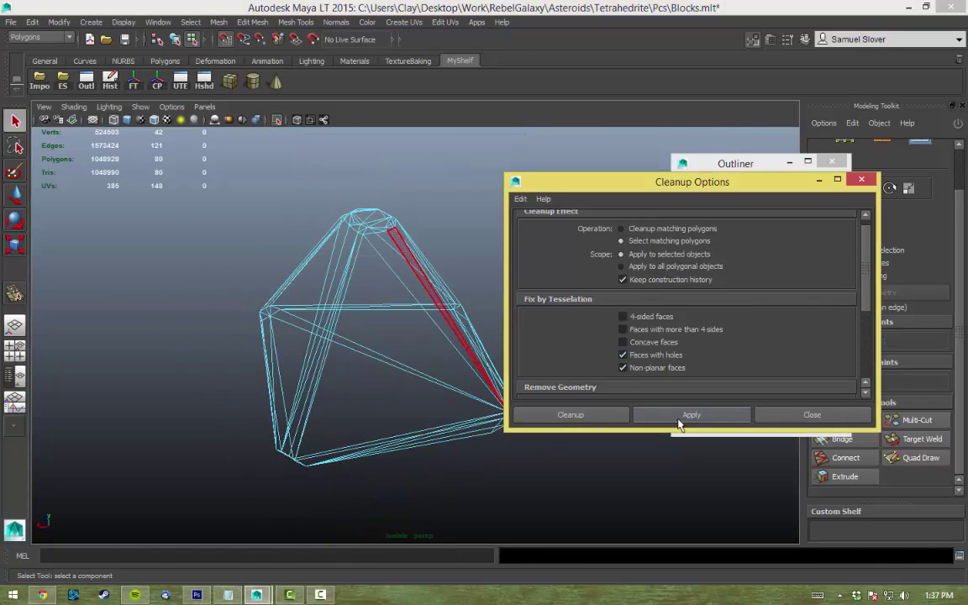
{"action": "right_click", "coordinate": [413, 315]}
{"action": "left_click", "coordinate": [423, 331]}
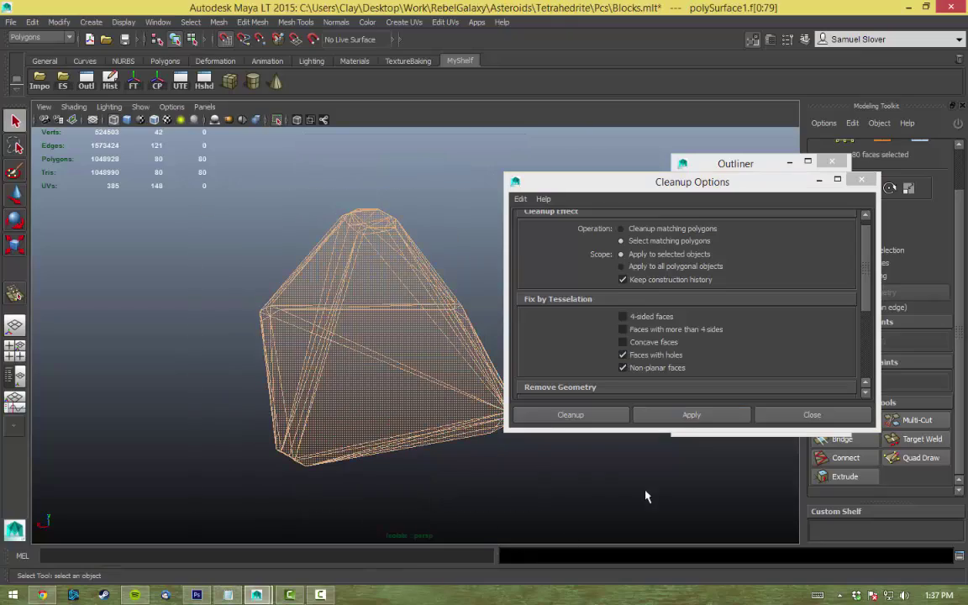
{"action": "scroll", "coordinate": [303, 328], "scroll_direction": "up", "scroll_amount": 3}
{"action": "scroll", "coordinate": [402, 446], "scroll_direction": "down", "scroll_amount": 3}
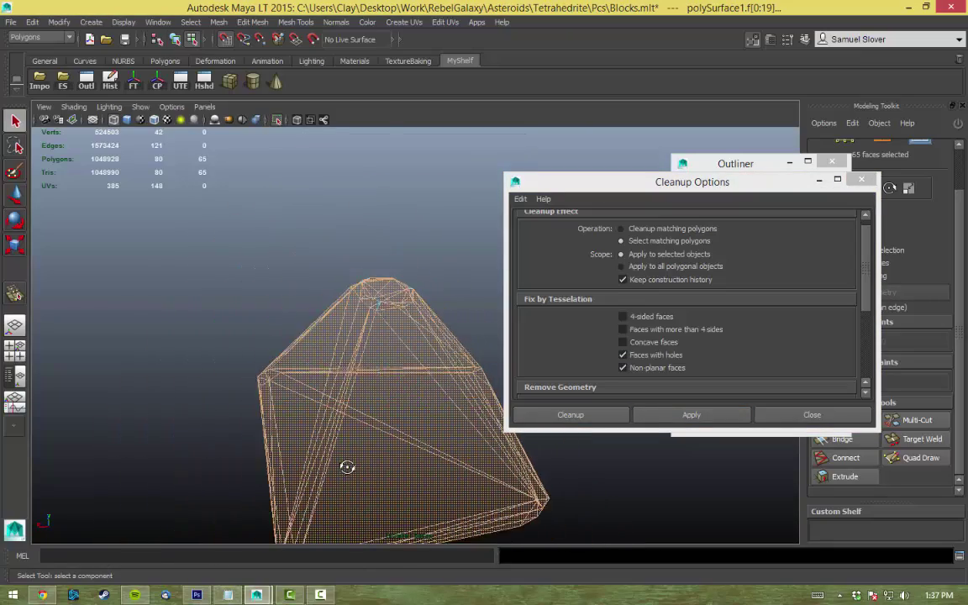
Step: Turn off Faces with holes and use Cleanup to select only the mesh's non-planar polygons
{"action": "mouse_move", "coordinate": [402, 446]}
{"action": "left_mouse_down", "text": "alt"}
{"action": "mouse_move", "coordinate": [425, 413]}
{"action": "mouse_move", "coordinate": [336, 328]}
{"action": "mouse_move", "coordinate": [438, 348]}
{"action": "mouse_move", "coordinate": [432, 336]}
{"action": "mouse_move", "coordinate": [448, 348]}
{"action": "mouse_move", "coordinate": [390, 367]}
{"action": "mouse_move", "coordinate": [504, 416]}
{"action": "left_mouse_up", "text": "alt"}
{"action": "key", "text": "5"}
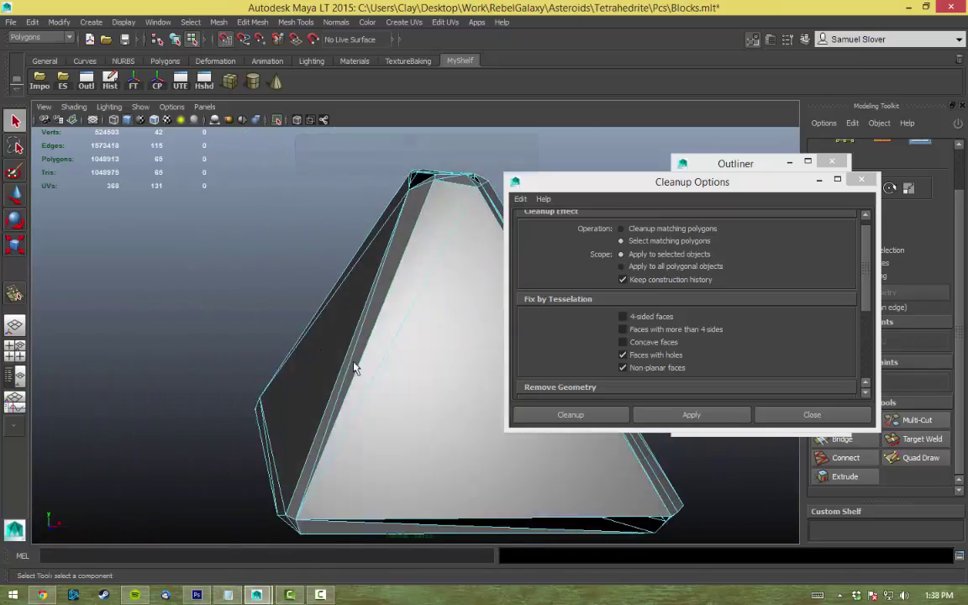
{"action": "left_click", "coordinate": [571, 414]}
{"action": "left_click", "coordinate": [623, 355]}
{"action": "left_click", "coordinate": [682, 415]}
{"action": "left_click_drag", "start_coordinate": [437, 378], "coordinate": [360, 304], "text": "alt"}
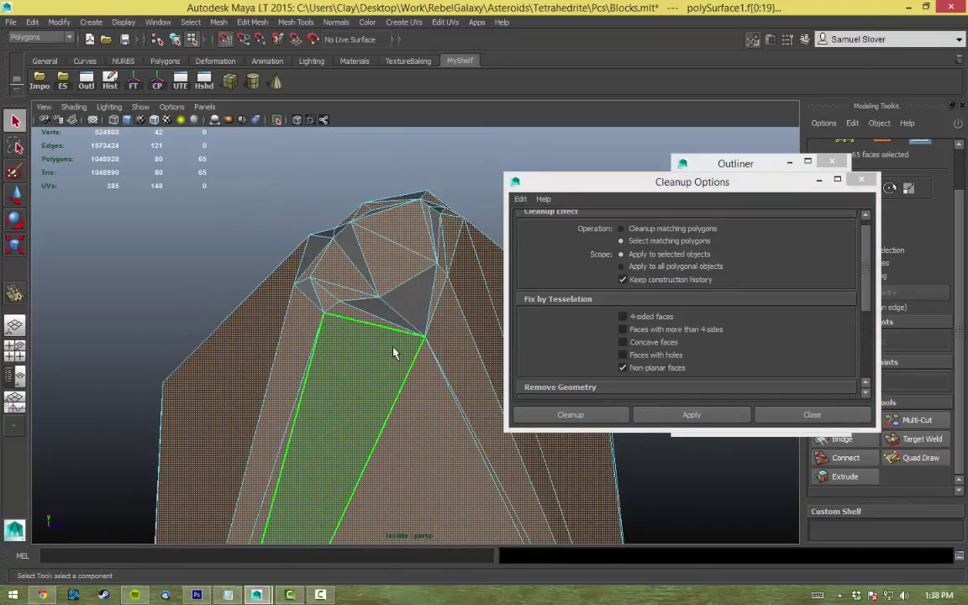
{"action": "left_click_drag", "start_coordinate": [393, 353], "coordinate": [345, 323], "text": "alt"}
Step: Return the object to unsmoothed display and rerun the Cleanup selection with Lamina faces turned off and Nonmanifold geometry on
{"action": "key", "text": "F8"}
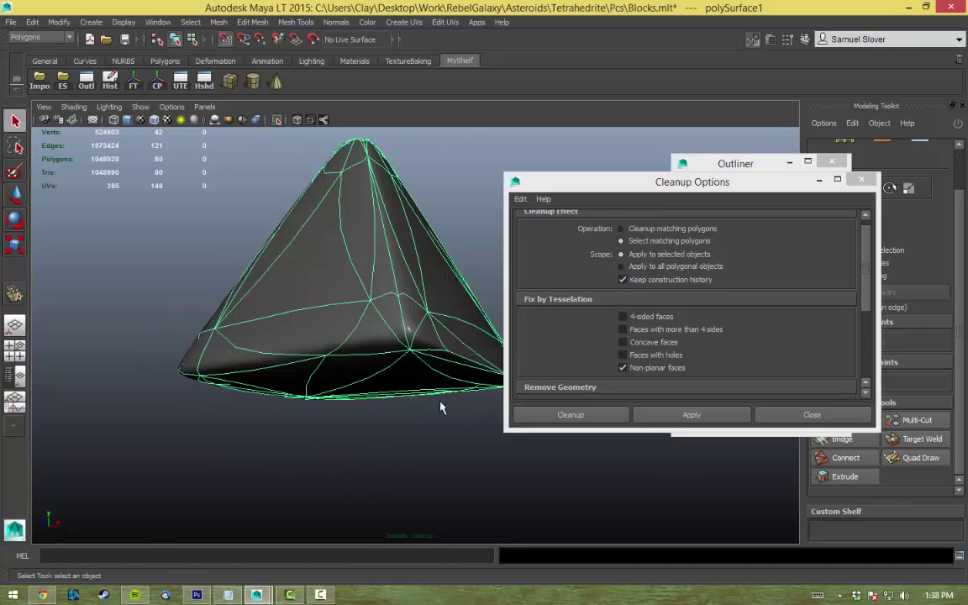
{"action": "key", "text": "1"}
{"action": "left_click_drag", "start_coordinate": [866, 319], "coordinate": [870, 350]}
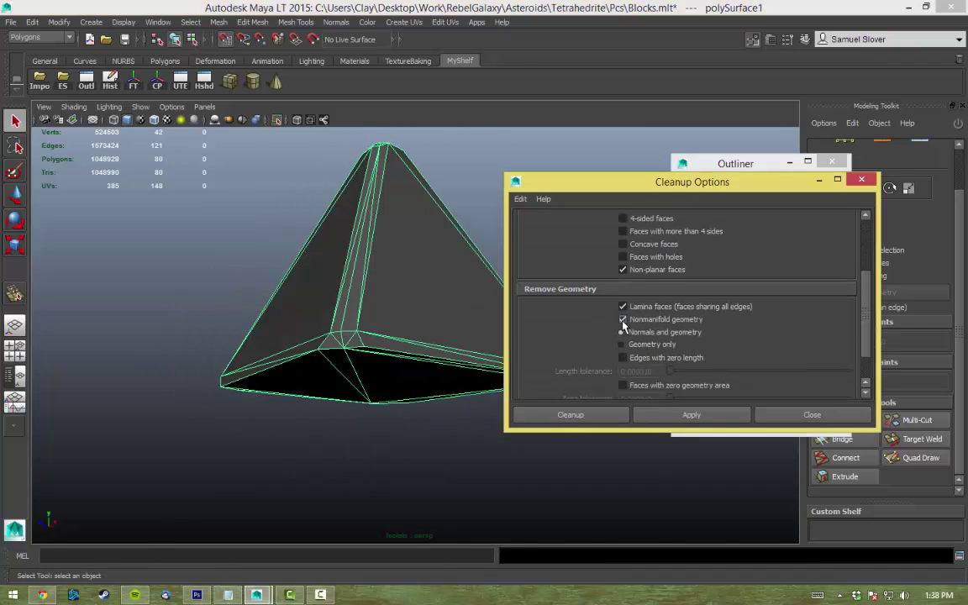
{"action": "left_click", "coordinate": [691, 415]}
{"action": "left_click_drag", "start_coordinate": [471, 421], "coordinate": [412, 393], "text": "alt"}
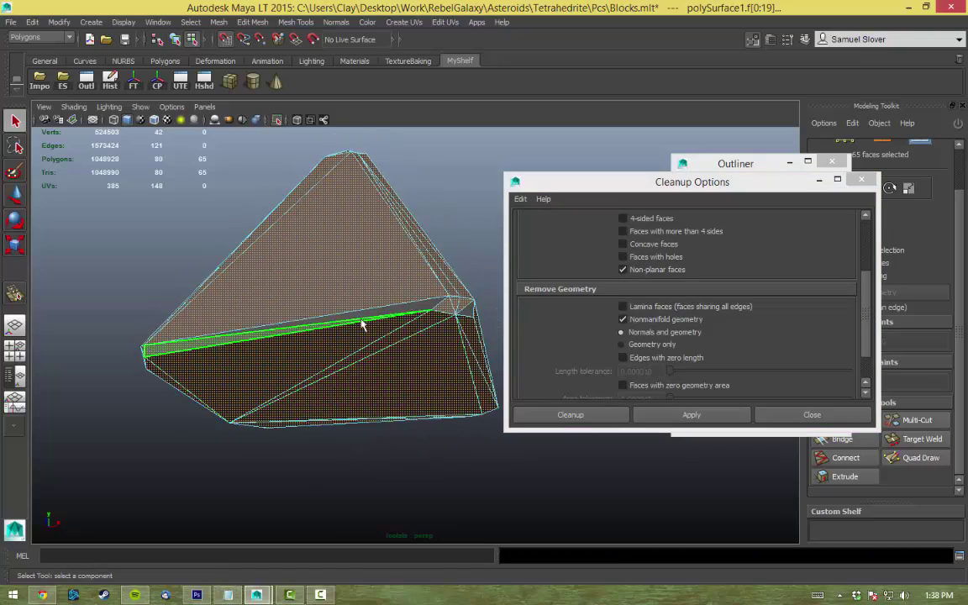
Step: Repair the surplus edge across the pyramid's base in wireframe display
{"action": "key", "text": "F10"}
{"action": "scroll", "coordinate": [310, 341], "scroll_direction": "up", "scroll_amount": 5}
{"action": "key", "text": "4"}
{"action": "left_click", "coordinate": [290, 310]}
{"action": "middle_click_drag", "start_coordinate": [290, 309], "coordinate": [371, 360], "text": "alt"}
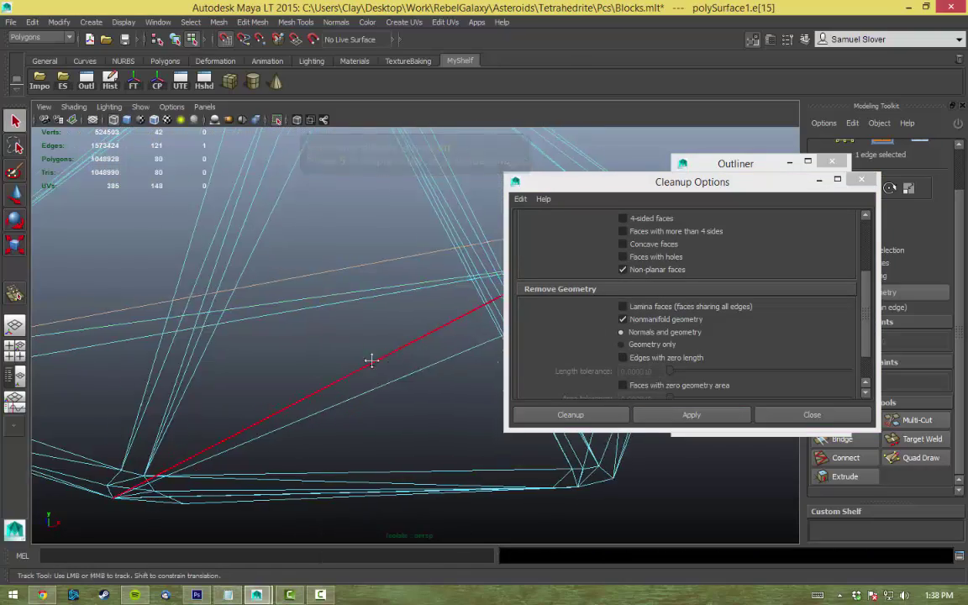
{"action": "left_click_drag", "start_coordinate": [372, 359], "coordinate": [351, 332], "text": "alt"}
{"action": "left_click", "coordinate": [149, 370]}
{"action": "left_click", "coordinate": [350, 333]}
{"action": "left_click_drag", "start_coordinate": [394, 450], "coordinate": [319, 325], "text": "alt"}
{"action": "right_click_drag", "start_coordinate": [317, 326], "coordinate": [383, 303], "text": "shift"}
{"action": "left_click_drag", "start_coordinate": [409, 296], "coordinate": [588, 417], "text": "alt"}
{"action": "left_click", "coordinate": [584, 415]}
{"action": "right_click", "coordinate": [364, 273]}
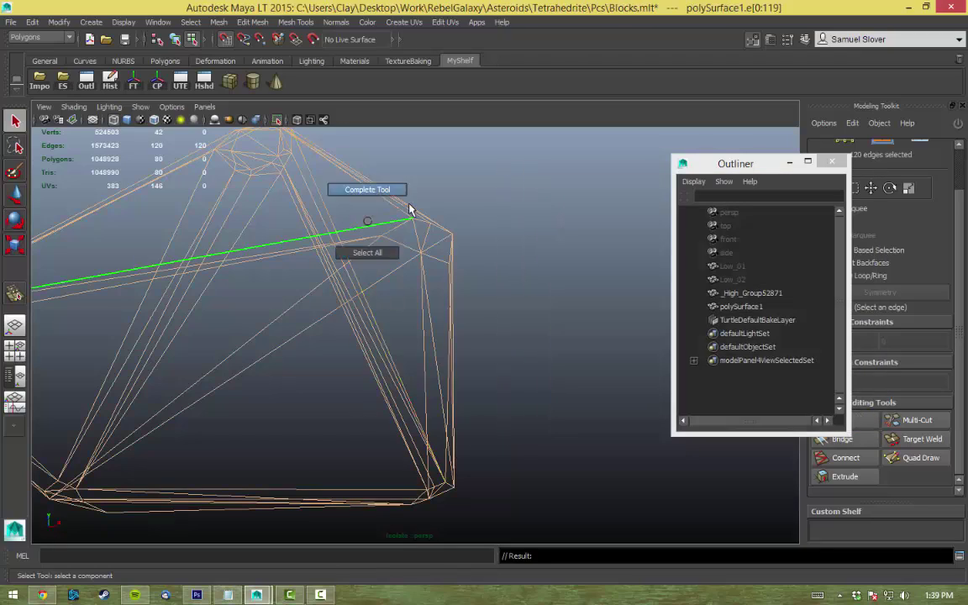
Step: Return to shaded object mode and select the matching polygons through Cleanup with Non-planar faces enabled
{"action": "key", "text": "F8"}
{"action": "key", "text": "5"}
{"action": "mouse_move", "coordinate": [422, 227]}
{"action": "left_mouse_down", "text": "alt"}
{"action": "mouse_move", "coordinate": [495, 349]}
{"action": "mouse_move", "coordinate": [343, 279]}
{"action": "left_mouse_up", "text": "alt"}
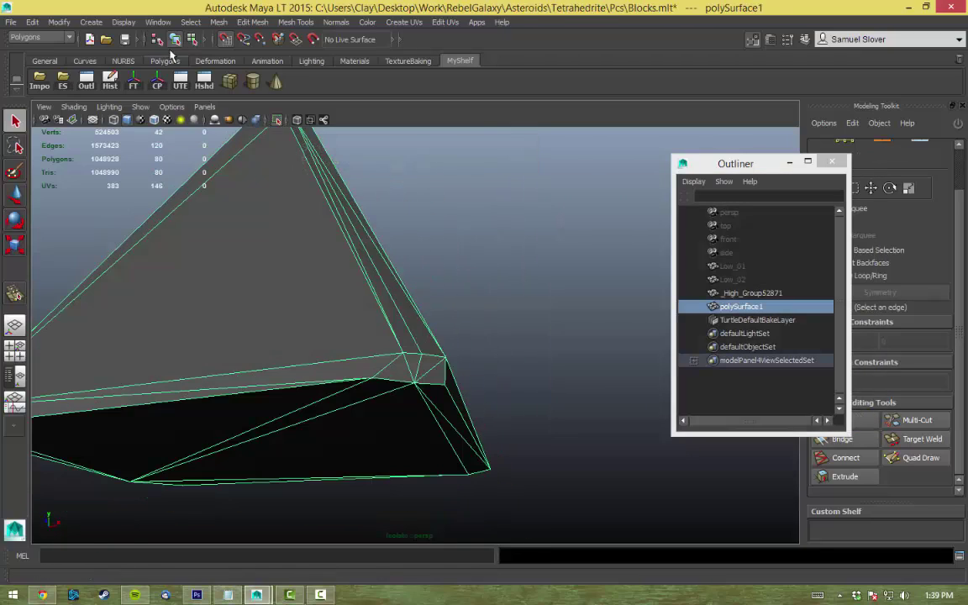
{"action": "left_click", "coordinate": [219, 22]}
{"action": "left_click", "coordinate": [374, 223]}
{"action": "left_click", "coordinate": [691, 414]}
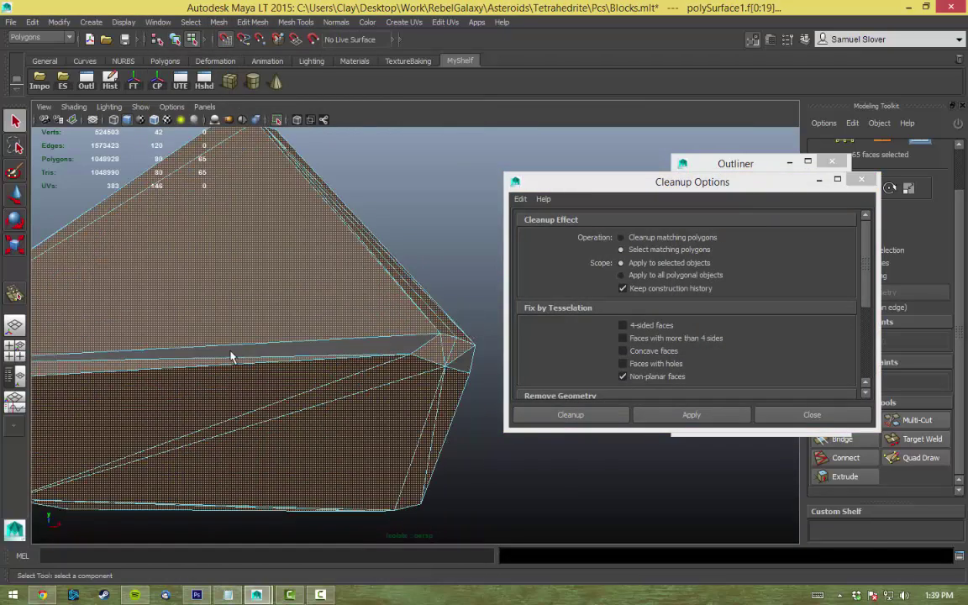
{"action": "key", "text": "f"}
Step: Delete the faulty triangular face on the lower rim of the pyramid's cap and fill the hole from its border edges
{"action": "right_click_drag", "start_coordinate": [303, 315], "coordinate": [303, 280]}
{"action": "left_click", "coordinate": [363, 370]}
{"action": "right_click_drag", "start_coordinate": [236, 360], "coordinate": [282, 378]}
{"action": "right_click_drag", "start_coordinate": [356, 324], "coordinate": [369, 336], "text": "shift"}
{"action": "key", "text": "t"}
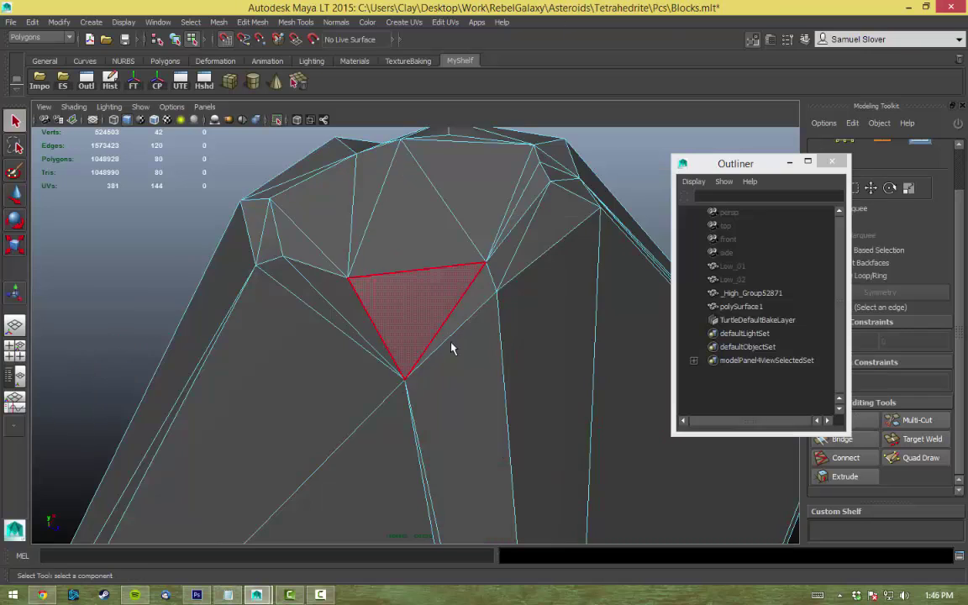
{"action": "left_click", "coordinate": [434, 352]}
{"action": "right_click_drag", "start_coordinate": [439, 294], "coordinate": [497, 292]}
{"action": "right_click_drag", "start_coordinate": [432, 269], "coordinate": [476, 292]}
{"action": "left_click", "coordinate": [432, 302]}
{"action": "key", "text": "Delete"}
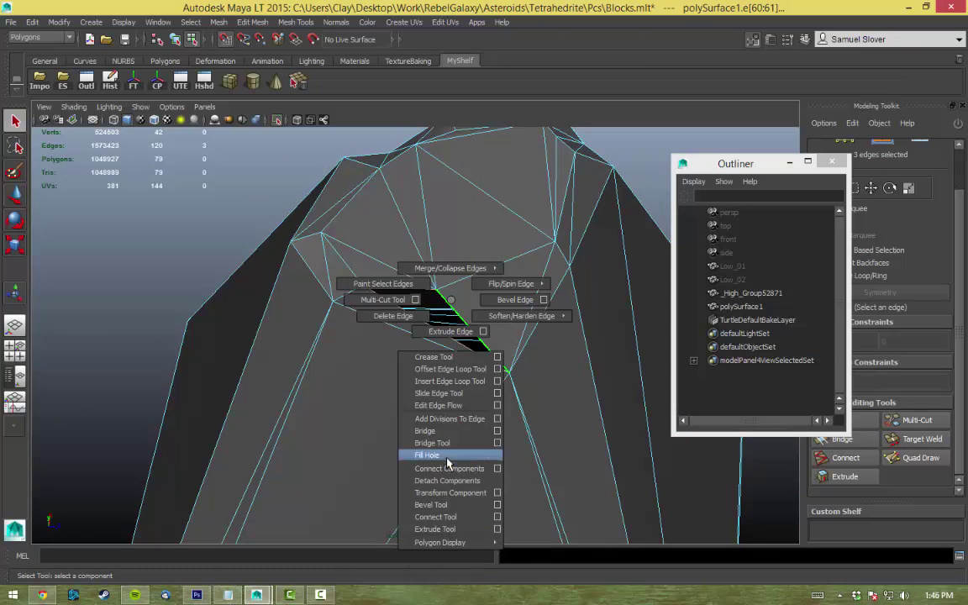
{"action": "right_click_drag", "start_coordinate": [448, 462], "coordinate": [448, 462], "text": "shift"}
Step: Check the mesh for non-planar faces and rebuild the narrow triangle across the cap by deleting it and filling the hole
{"action": "right_click_drag", "start_coordinate": [353, 220], "coordinate": [353, 249]}
{"action": "left_click_drag", "start_coordinate": [361, 252], "coordinate": [391, 358], "text": "alt"}
{"action": "right_click_drag", "start_coordinate": [391, 357], "coordinate": [391, 357]}
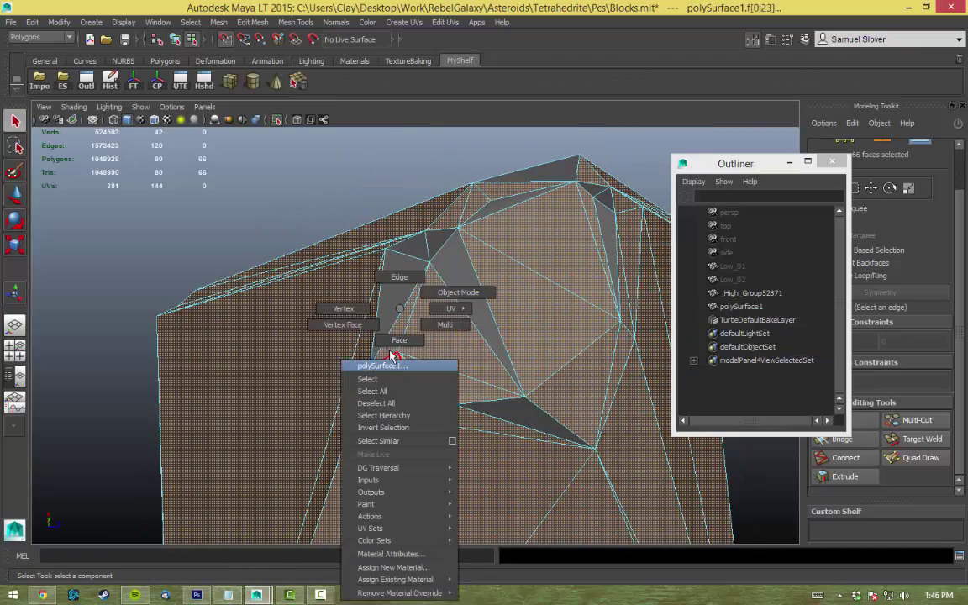
{"action": "left_click", "coordinate": [399, 339]}
{"action": "left_click", "coordinate": [471, 277]}
{"action": "key", "text": "Delete"}
{"action": "key", "text": "ctrl+z"}
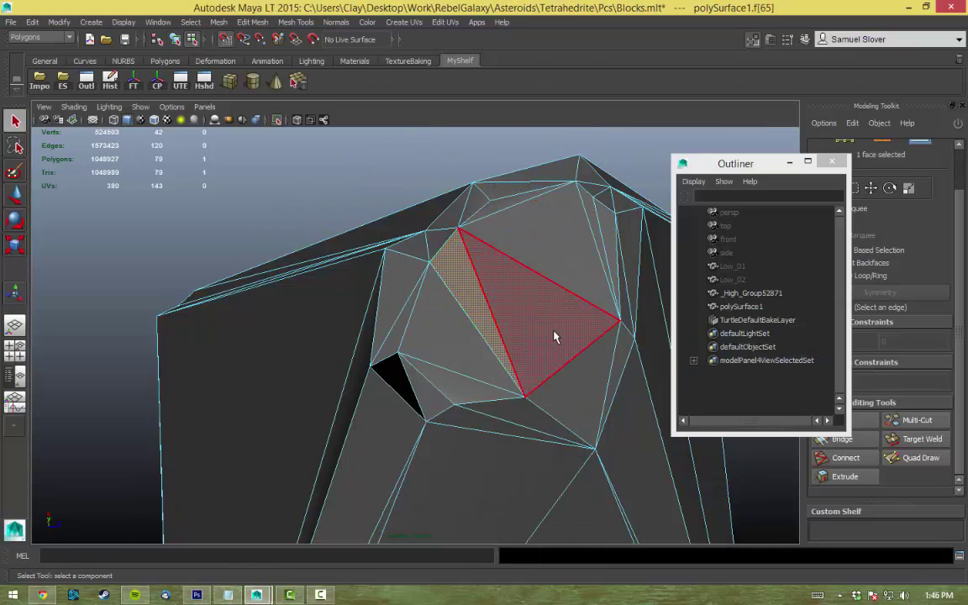
{"action": "key", "text": "Delete"}
{"action": "right_click", "coordinate": [490, 307]}
{"action": "left_click", "coordinate": [464, 457]}
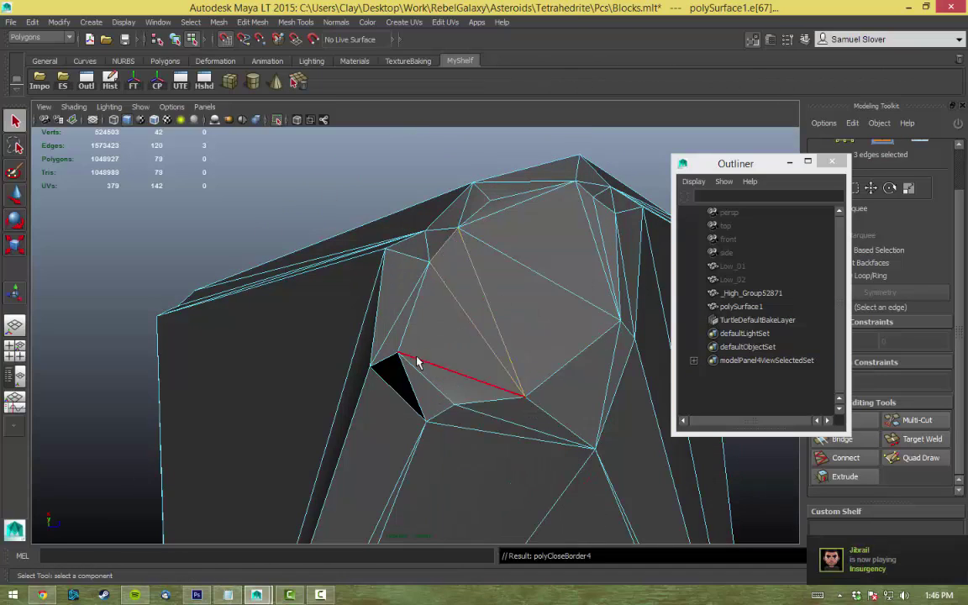
{"action": "key", "text": "F11"}
Step: Delete the cluster of faulty faces along the cap's side and fill the resulting hole with one polygon
{"action": "left_click_drag", "start_coordinate": [404, 210], "coordinate": [465, 325], "text": "alt"}
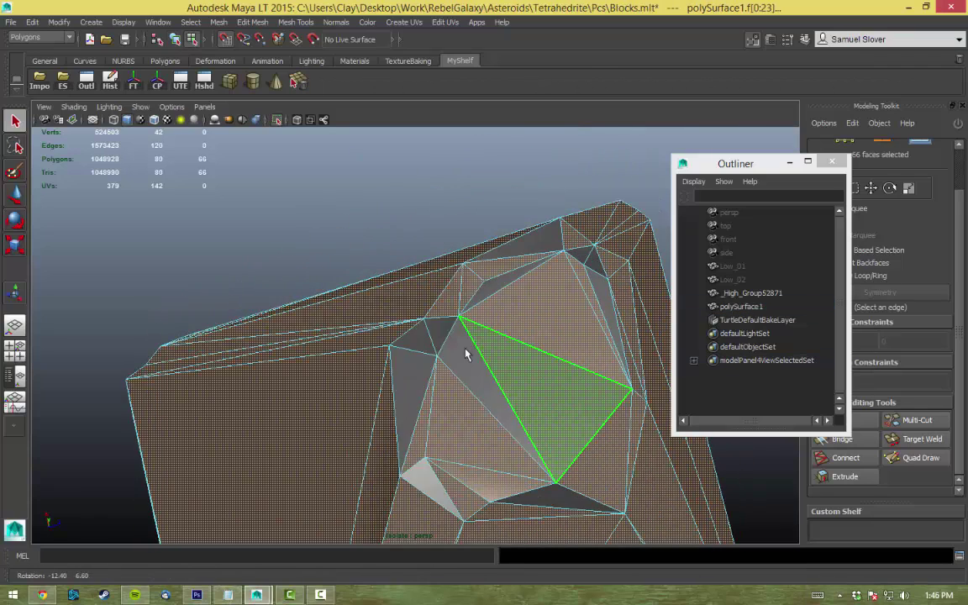
{"action": "left_click", "coordinate": [427, 345]}
{"action": "key", "text": "Delete"}
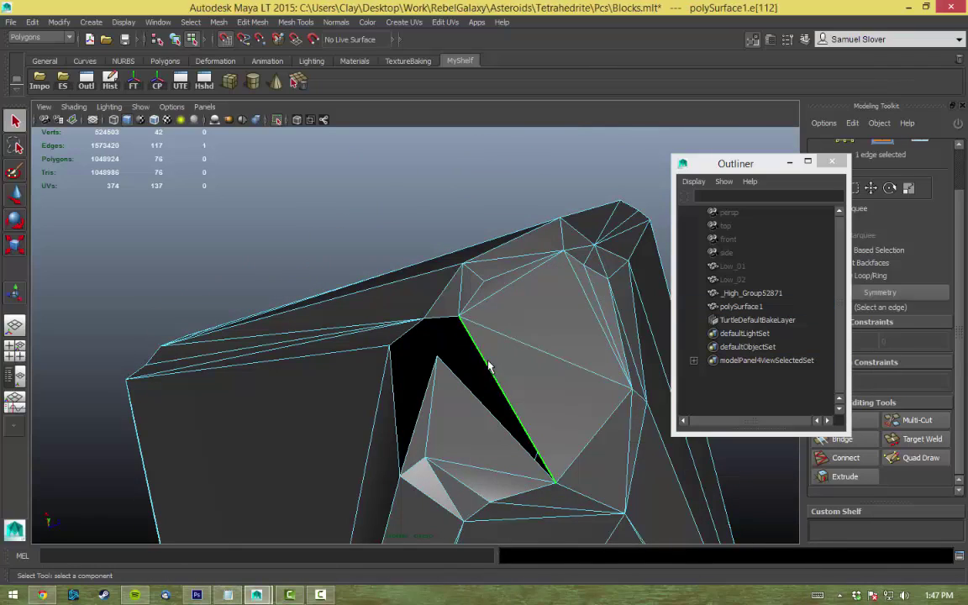
{"action": "right_click", "coordinate": [501, 337]}
{"action": "left_click", "coordinate": [496, 446]}
{"action": "right_click", "coordinate": [445, 309]}
{"action": "left_click", "coordinate": [490, 324]}
Step: Split the filled polygon beside the cap into triangles with Multi-Cut and return to object mode
{"action": "right_click", "coordinate": [440, 269], "text": "shift"}
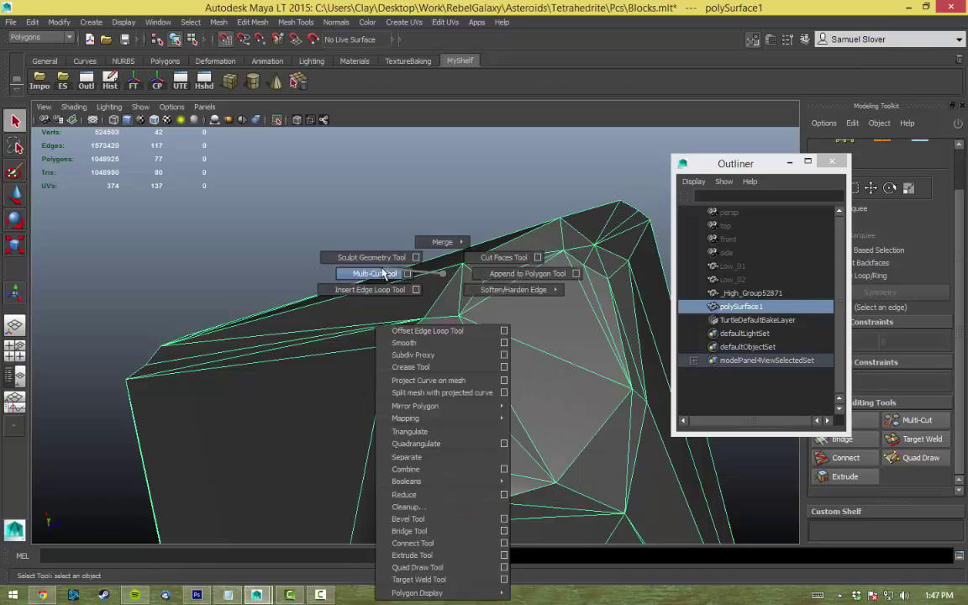
{"action": "left_click", "coordinate": [376, 275]}
{"action": "right_click", "coordinate": [462, 314]}
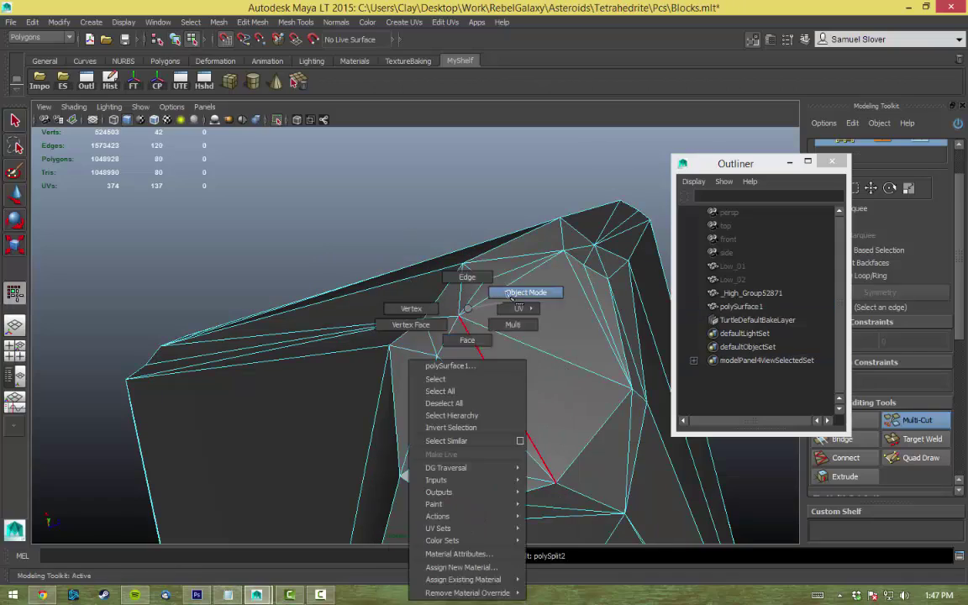
{"action": "left_click", "coordinate": [518, 291]}
Step: Examine the faces and edges around the cap's lower rim for problems in shaded and wireframe display
{"action": "key", "text": "F11"}
{"action": "left_click_drag", "start_coordinate": [413, 233], "coordinate": [433, 364], "text": "alt"}
{"action": "scroll", "coordinate": [434, 364], "scroll_direction": "up", "scroll_amount": 5}
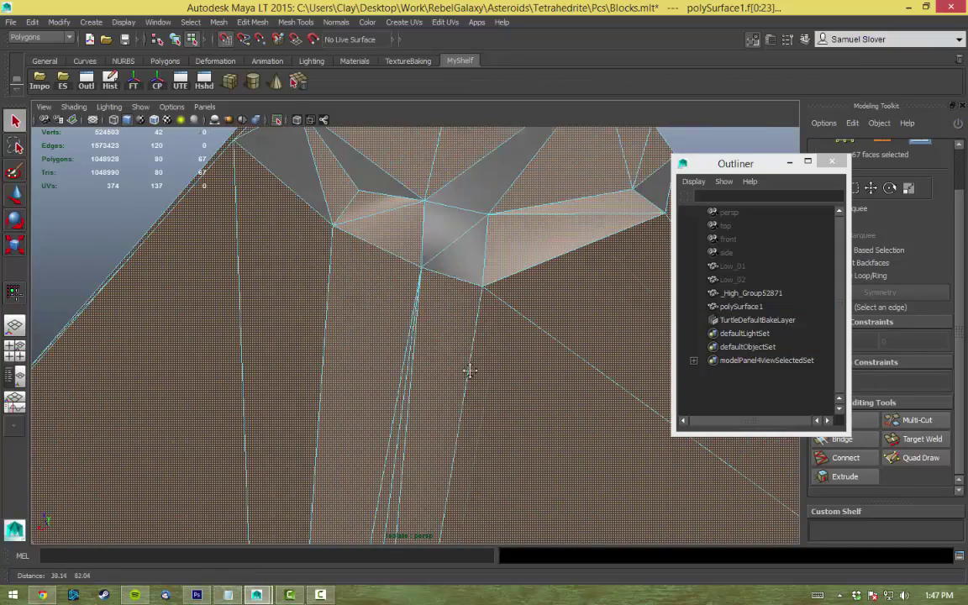
{"action": "key", "text": "F10"}
{"action": "left_click", "coordinate": [429, 277]}
{"action": "scroll", "coordinate": [395, 262], "scroll_direction": "up", "scroll_amount": 2}
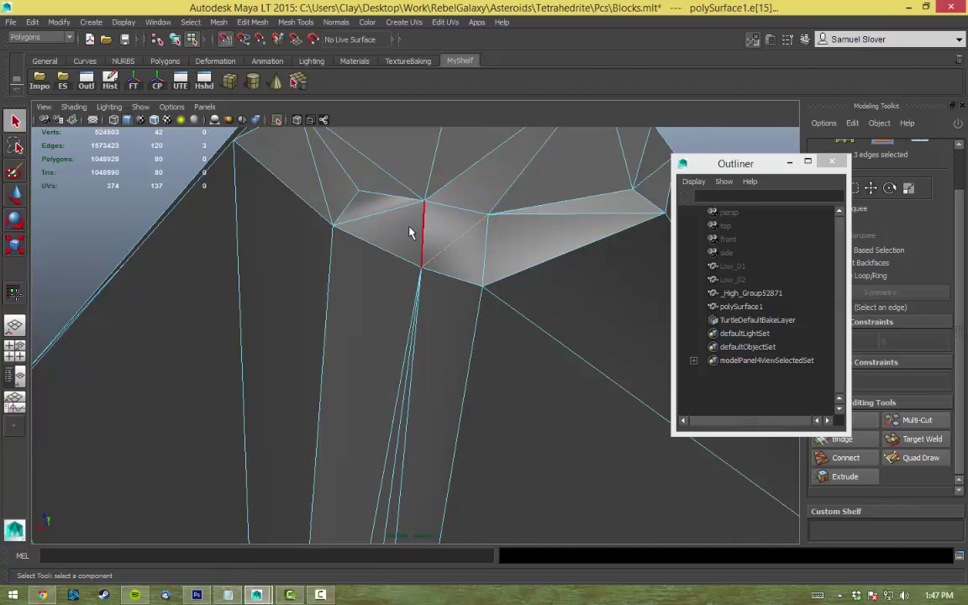
{"action": "key", "text": "4"}
{"action": "left_click_drag", "start_coordinate": [409, 233], "coordinate": [395, 252], "text": "alt"}
{"action": "left_click", "coordinate": [382, 262]}
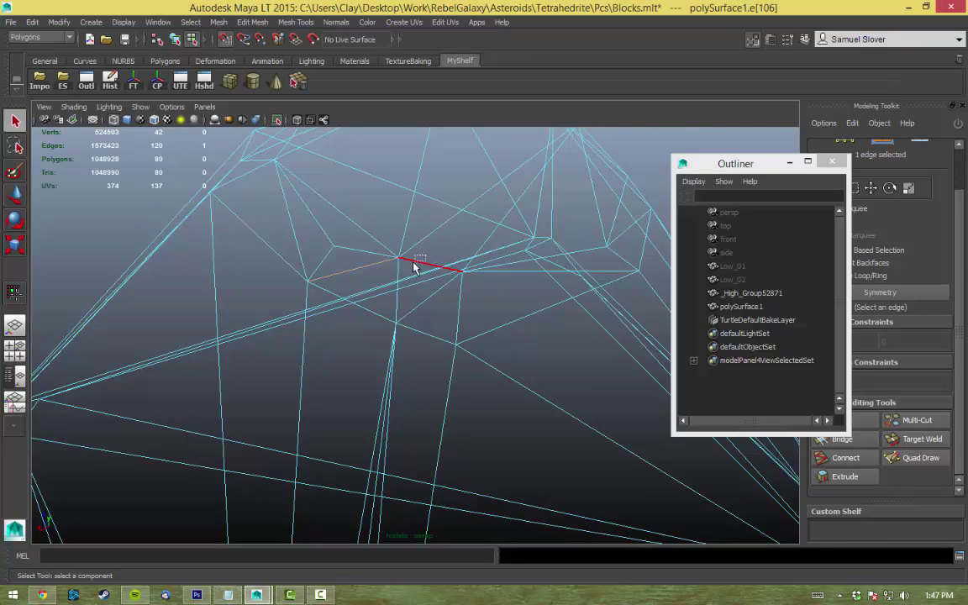
{"action": "left_click", "coordinate": [434, 383]}
{"action": "key", "text": "5"}
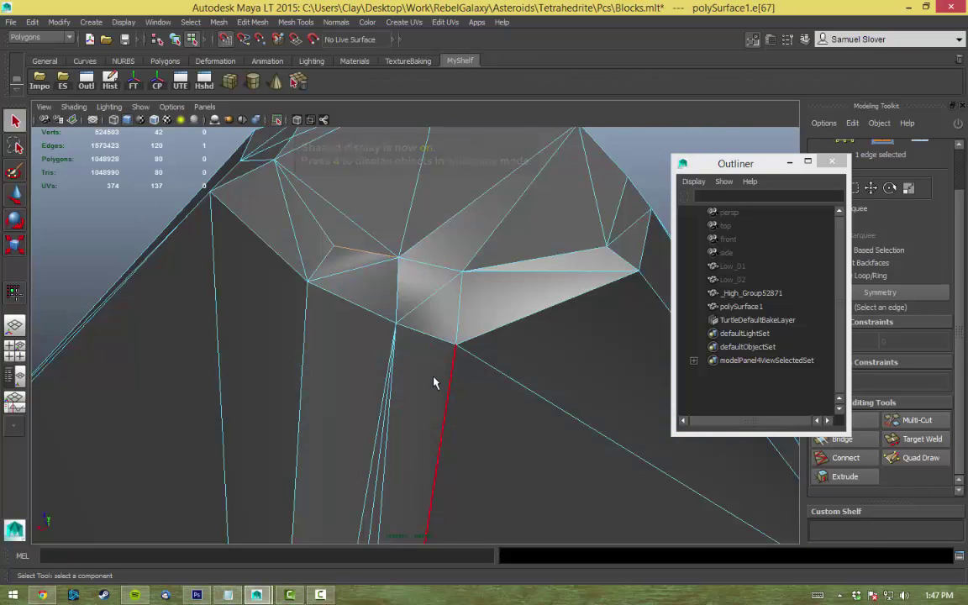
{"action": "left_click_drag", "start_coordinate": [433, 384], "coordinate": [410, 391], "text": "alt"}
Step: Harden all edges of the low-poly pyramid mesh
{"action": "key", "text": "F8"}
{"action": "right_click_drag", "start_coordinate": [435, 274], "coordinate": [526, 292], "text": "shift"}
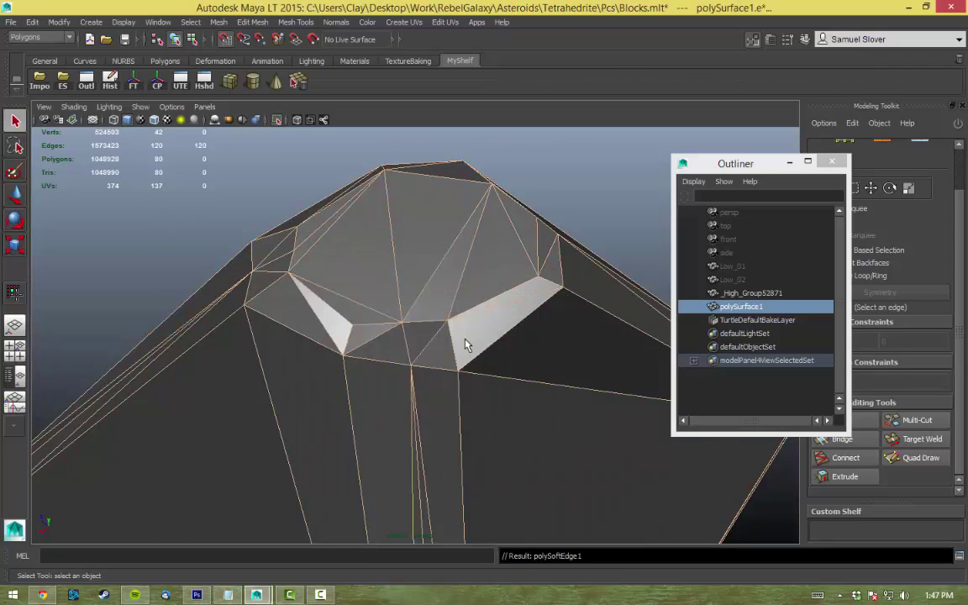
{"action": "left_click_drag", "start_coordinate": [306, 144], "coordinate": [523, 350], "text": "alt"}
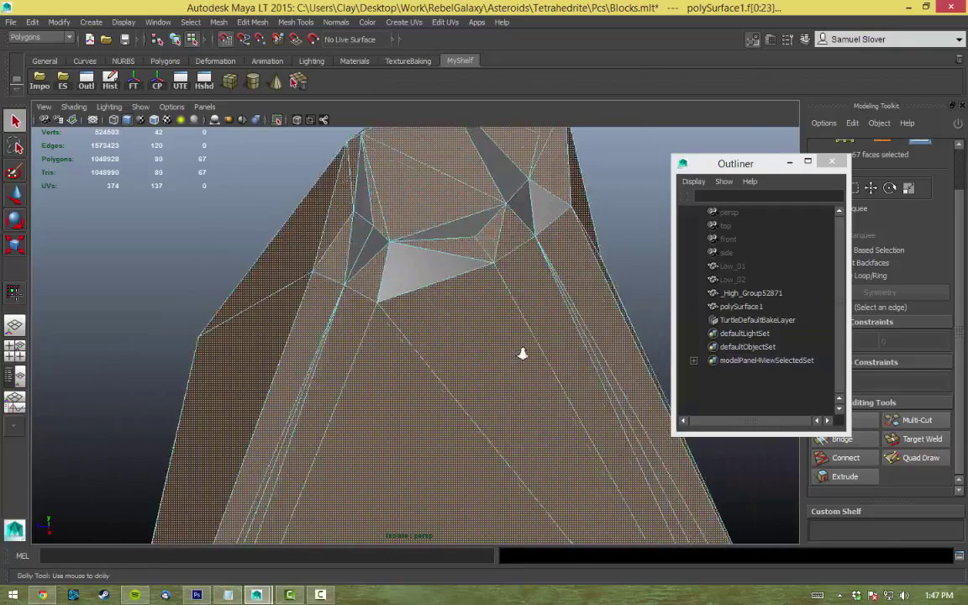
Step: Apply automatic UV mapping to all faces of the pyramid and open the UV Texture Editor
{"action": "right_click_drag", "start_coordinate": [444, 308], "coordinate": [463, 325]}
{"action": "key", "text": "space"}
{"action": "left_click", "coordinate": [567, 389]}
{"action": "left_click", "coordinate": [609, 247]}
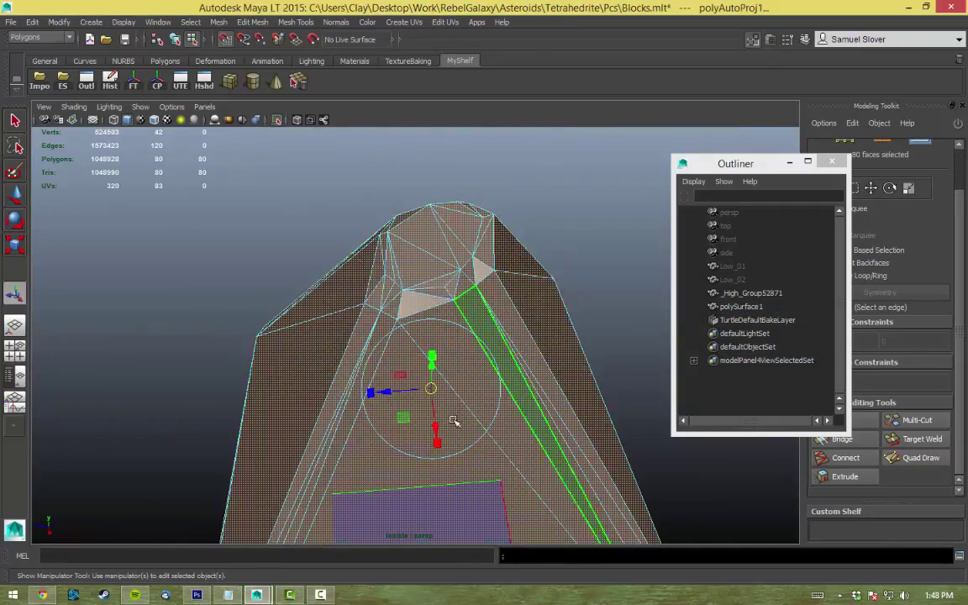
{"action": "left_click", "coordinate": [180, 80]}
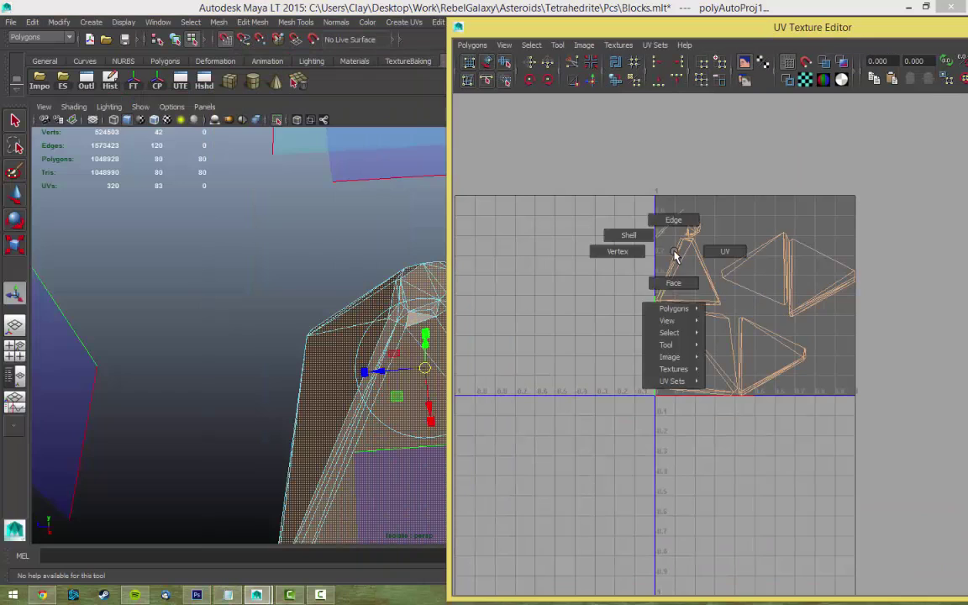
Step: Move and sew a neighbouring triangular side shell to the lower side shell along their shared edge
{"action": "right_click_drag", "start_coordinate": [678, 256], "coordinate": [677, 256]}
{"action": "left_click", "coordinate": [342, 395]}
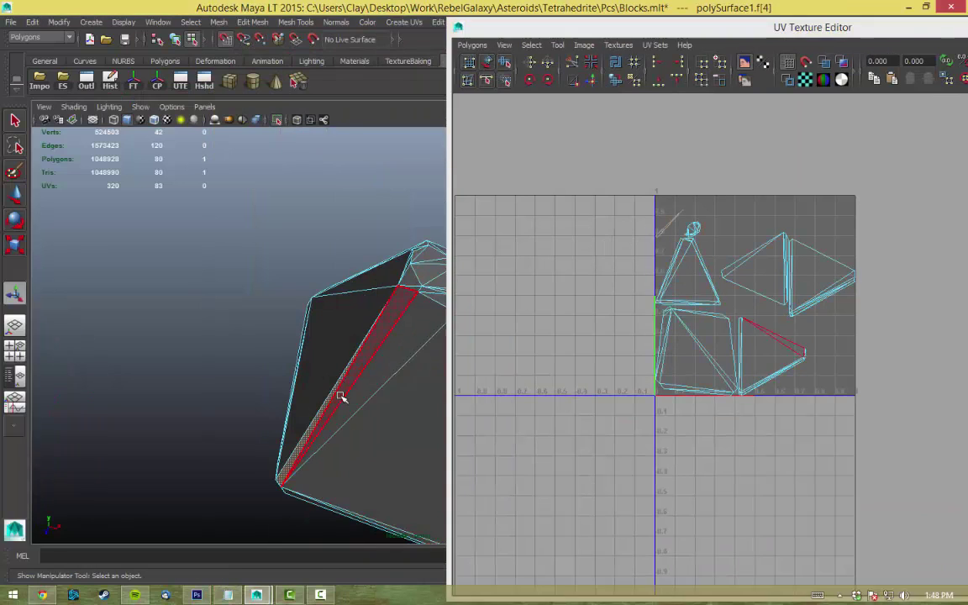
{"action": "right_click_drag", "start_coordinate": [757, 458], "coordinate": [822, 456], "text": "alt"}
{"action": "scroll", "coordinate": [807, 378], "scroll_direction": "down", "scroll_amount": 3}
{"action": "left_click", "coordinate": [793, 334]}
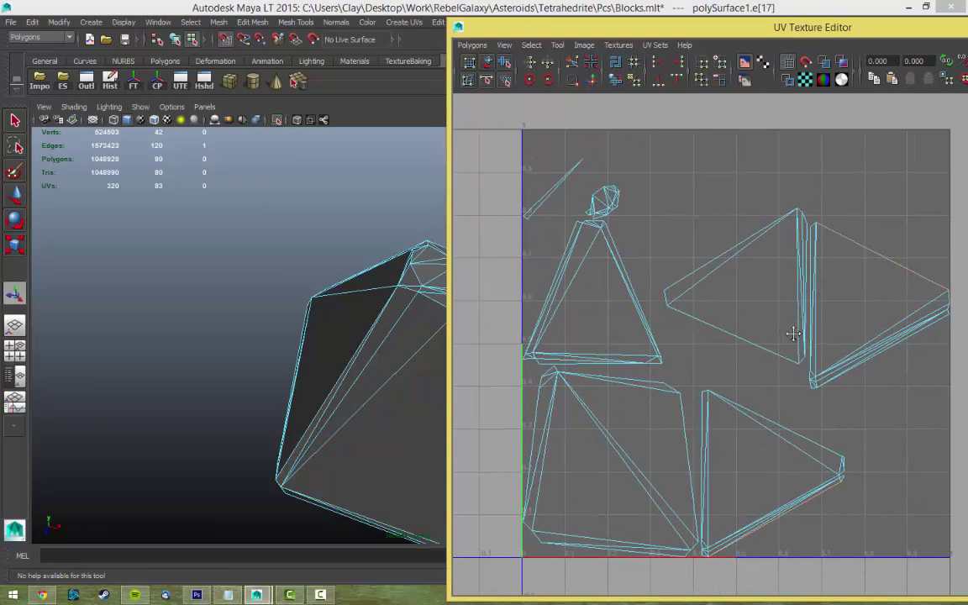
{"action": "middle_click_drag", "start_coordinate": [884, 484], "coordinate": [870, 393], "text": "alt"}
{"action": "left_click", "coordinate": [822, 386]}
{"action": "middle_click_drag", "start_coordinate": [799, 437], "coordinate": [806, 450], "text": "alt"}
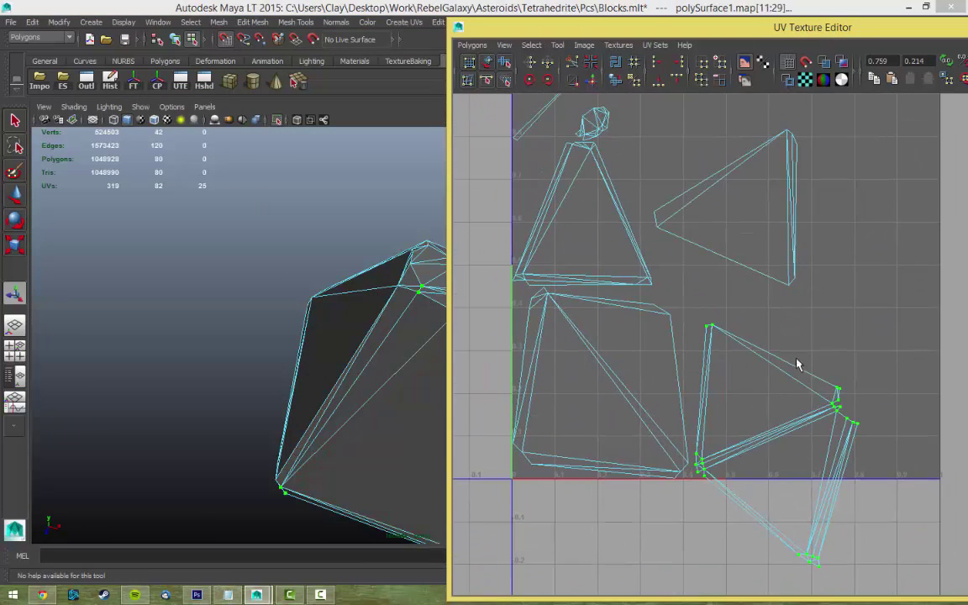
Step: Move and sew the remaining large side shells and the four-sided shell into one connected UV shell
{"action": "middle_click_drag", "start_coordinate": [836, 348], "coordinate": [834, 326], "text": "alt"}
{"action": "left_click", "coordinate": [649, 332]}
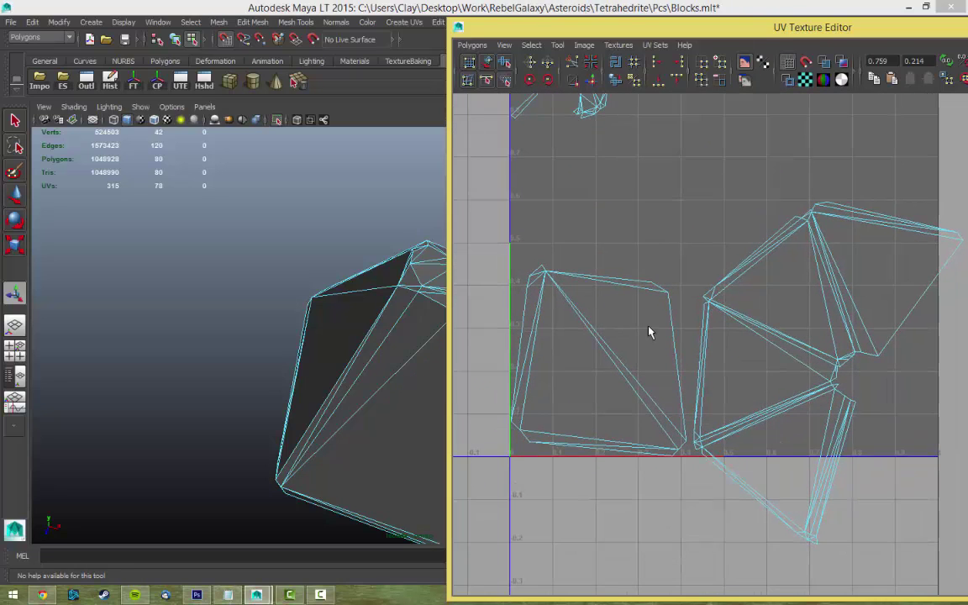
{"action": "right_click_drag", "start_coordinate": [681, 333], "coordinate": [677, 319], "text": "shift"}
{"action": "scroll", "coordinate": [629, 217], "scroll_direction": "up", "scroll_amount": 1}
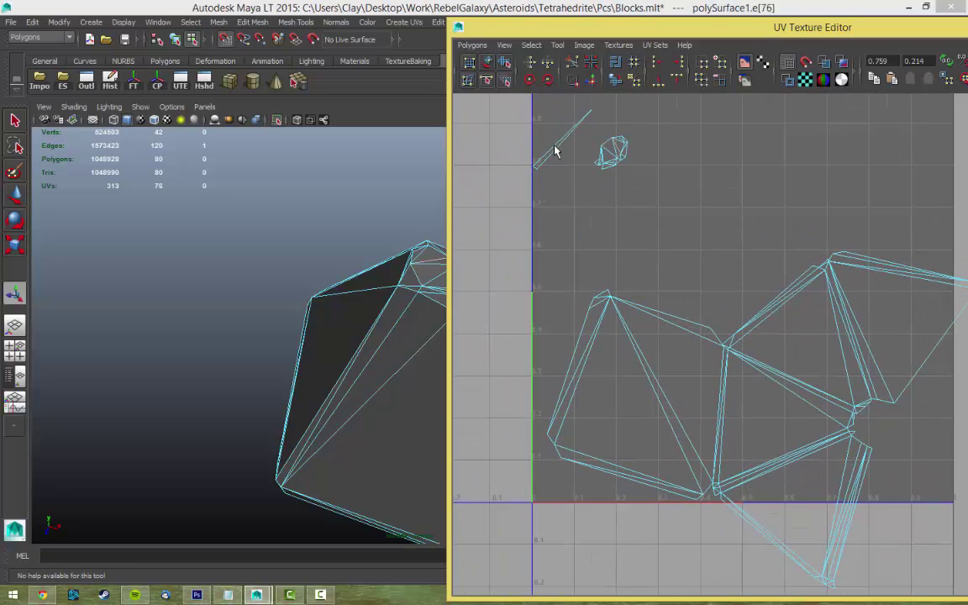
Step: Move and sew the thin sliver shell and the small cap shell onto the main UV shell
{"action": "right_click_drag", "start_coordinate": [646, 210], "coordinate": [645, 204], "text": "shift"}
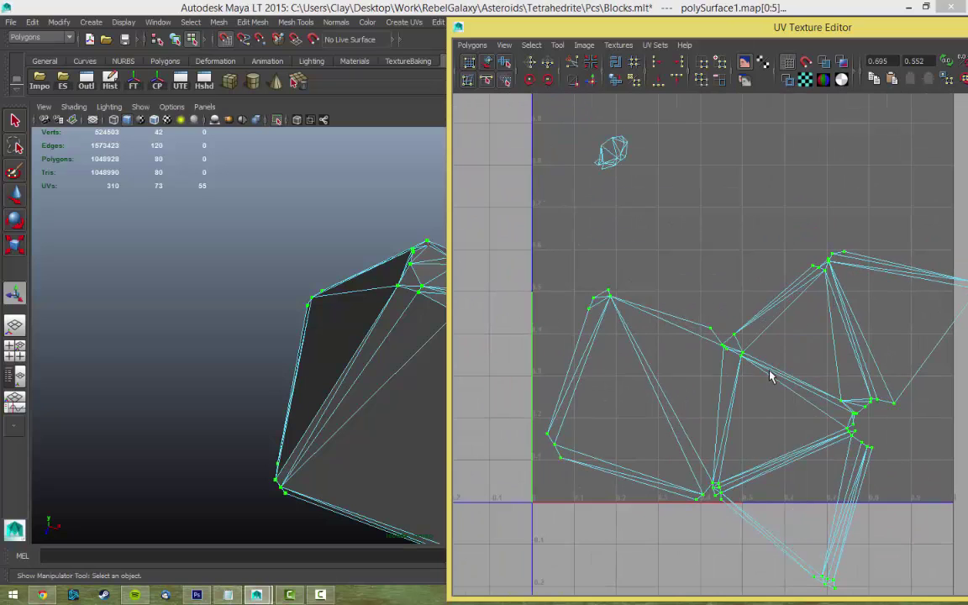
{"action": "scroll", "coordinate": [770, 377], "scroll_direction": "down", "scroll_amount": 1}
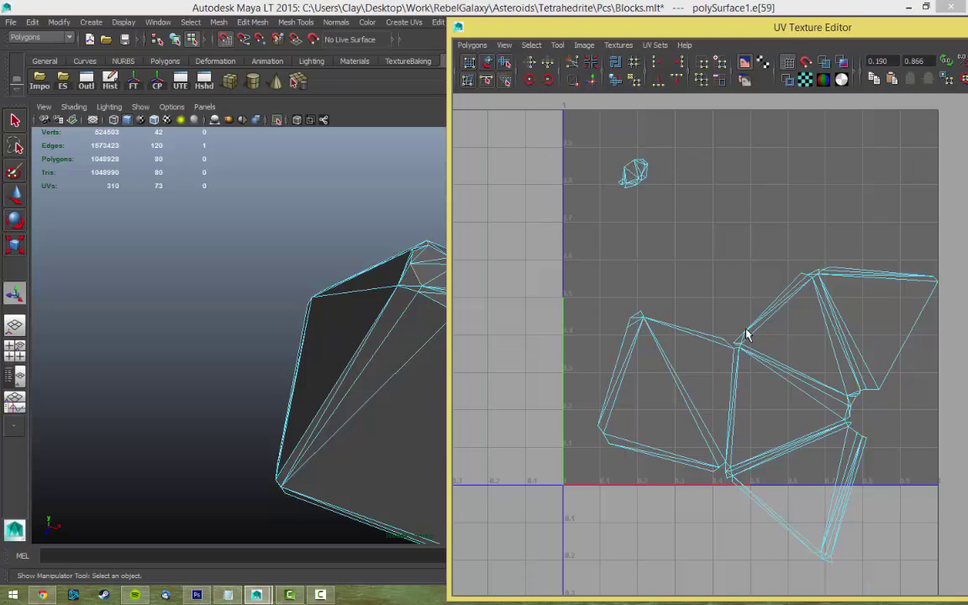
{"action": "right_click_drag", "start_coordinate": [746, 335], "coordinate": [745, 328], "text": "shift"}
Step: Select all UVs of the joined shell and display the checker texture on the pyramid to check for distortion
{"action": "right_click_drag", "start_coordinate": [846, 386], "coordinate": [866, 376], "text": "ctrl"}
{"action": "key", "text": "f"}
{"action": "left_click", "coordinate": [805, 79]}
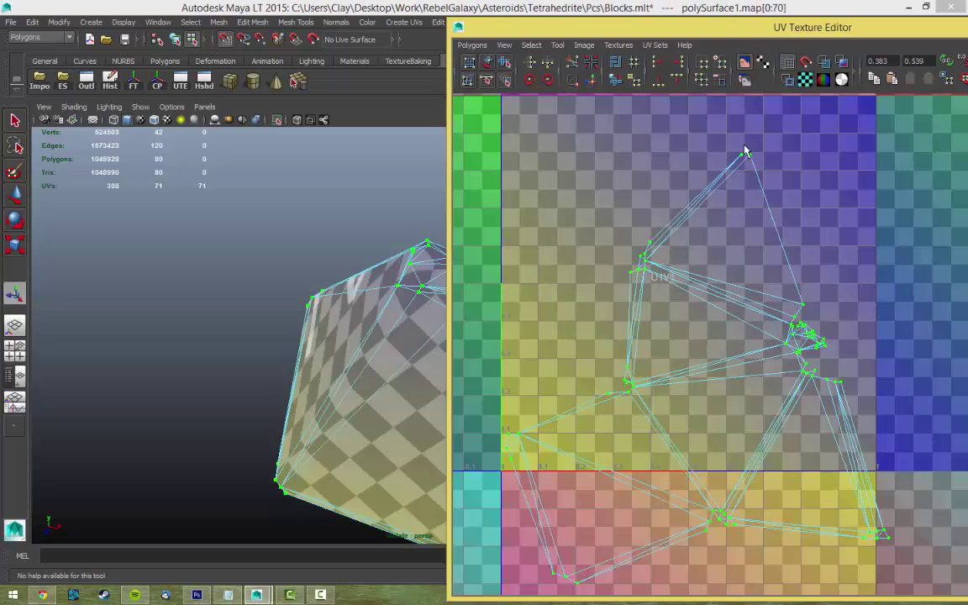
{"action": "left_click_drag", "start_coordinate": [278, 370], "coordinate": [313, 329], "text": "alt"}
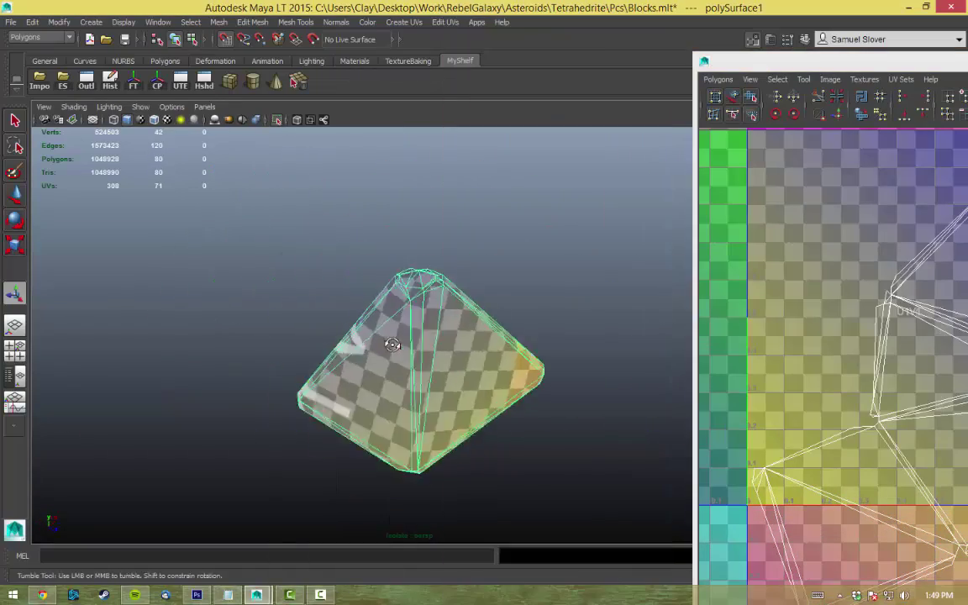
Step: Move and sew the remaining open edges of the pyramid's small tip cap in the UV layout
{"action": "left_click_drag", "start_coordinate": [392, 344], "coordinate": [605, 336], "text": "alt"}
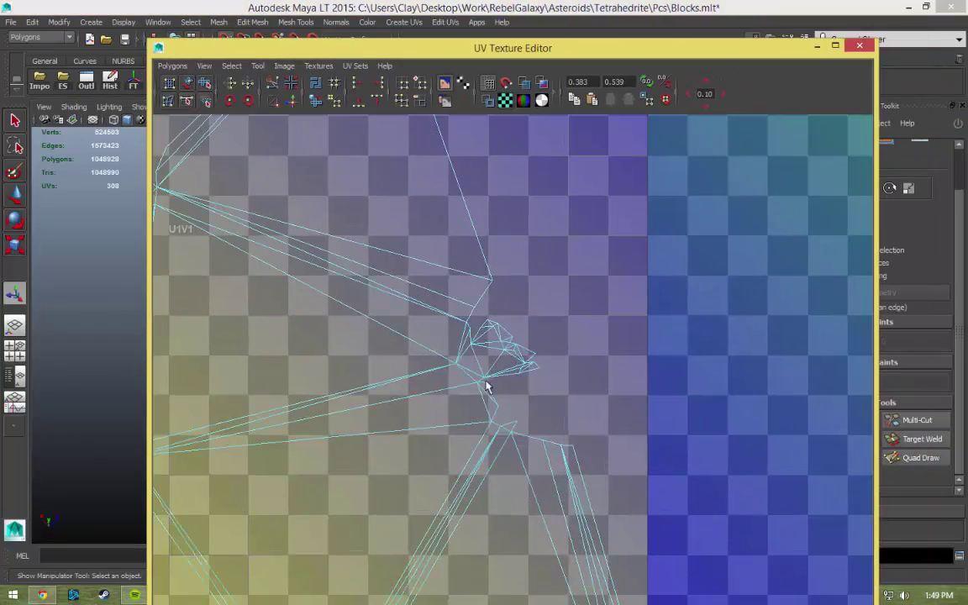
{"action": "scroll", "coordinate": [429, 414], "scroll_direction": "up", "scroll_amount": 3}
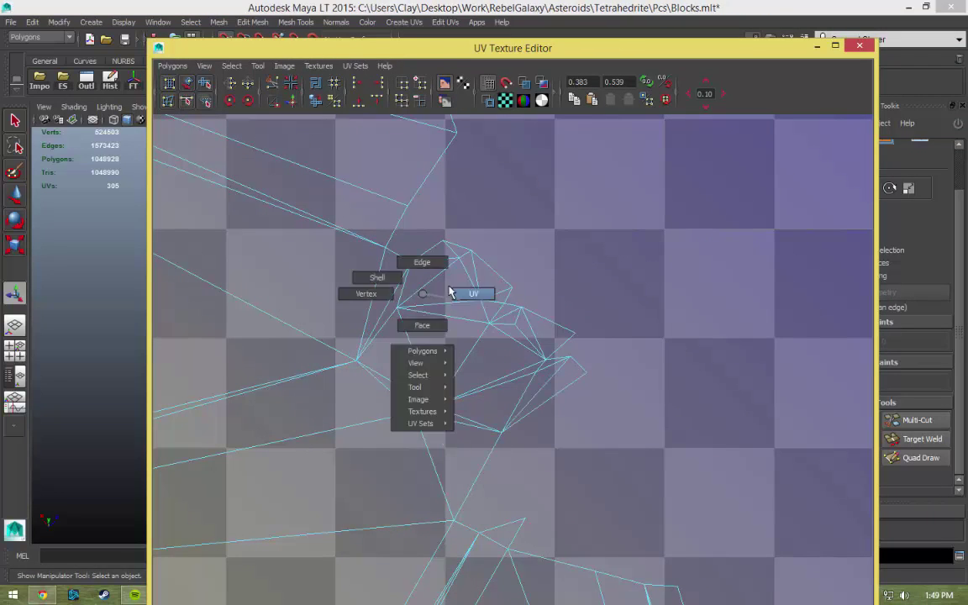
{"action": "right_click_drag", "start_coordinate": [450, 292], "coordinate": [458, 293]}
{"action": "right_click_drag", "start_coordinate": [474, 380], "coordinate": [478, 409], "text": "shift"}
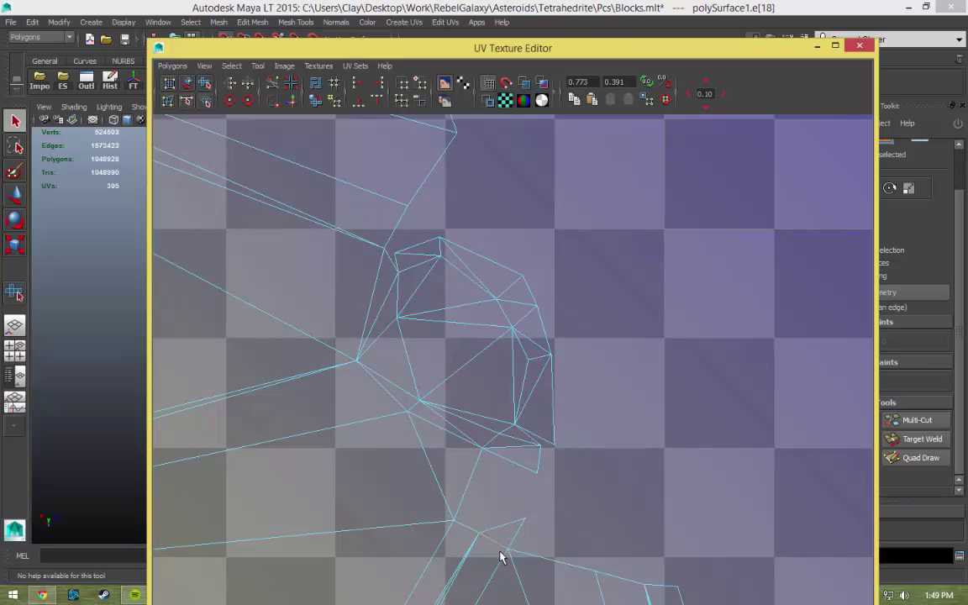
{"action": "right_click_drag", "start_coordinate": [562, 428], "coordinate": [554, 436]}
{"action": "right_click_drag", "start_coordinate": [554, 436], "coordinate": [553, 452], "text": "shift"}
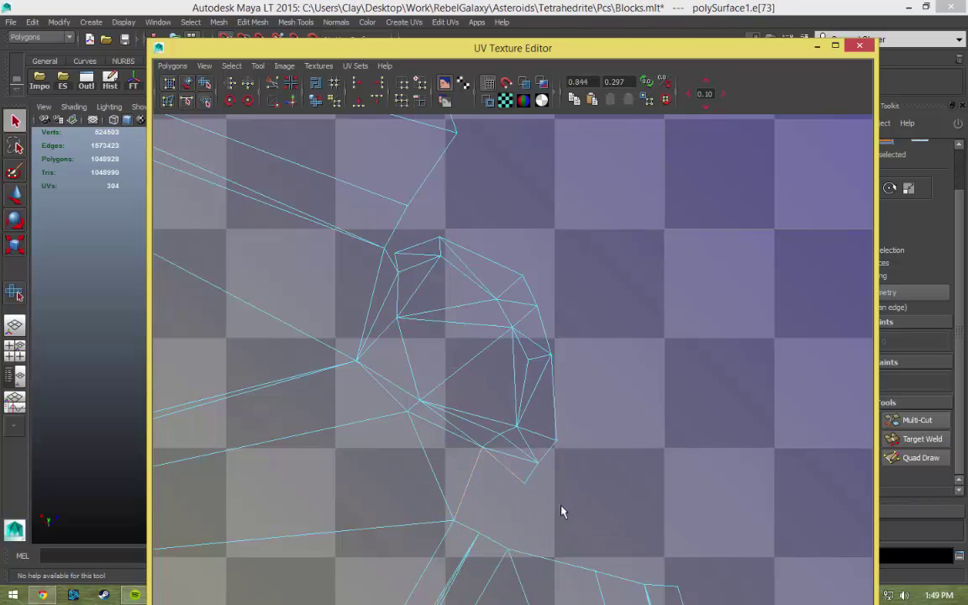
Step: Select the UVs of the tip cap and unfold and relax them with the Smooth UV tool
{"action": "scroll", "coordinate": [562, 511], "scroll_direction": "down", "scroll_amount": 2}
{"action": "right_click_drag", "start_coordinate": [480, 434], "coordinate": [515, 437]}
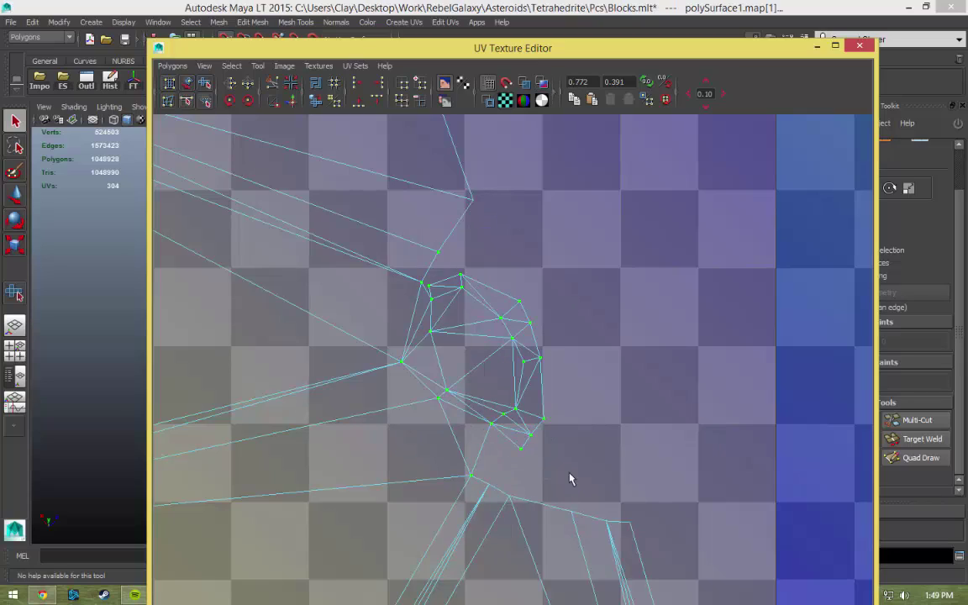
{"action": "right_click_drag", "start_coordinate": [389, 511], "coordinate": [389, 511], "text": "shift"}
{"action": "scroll", "coordinate": [659, 465], "scroll_direction": "down", "scroll_amount": 3}
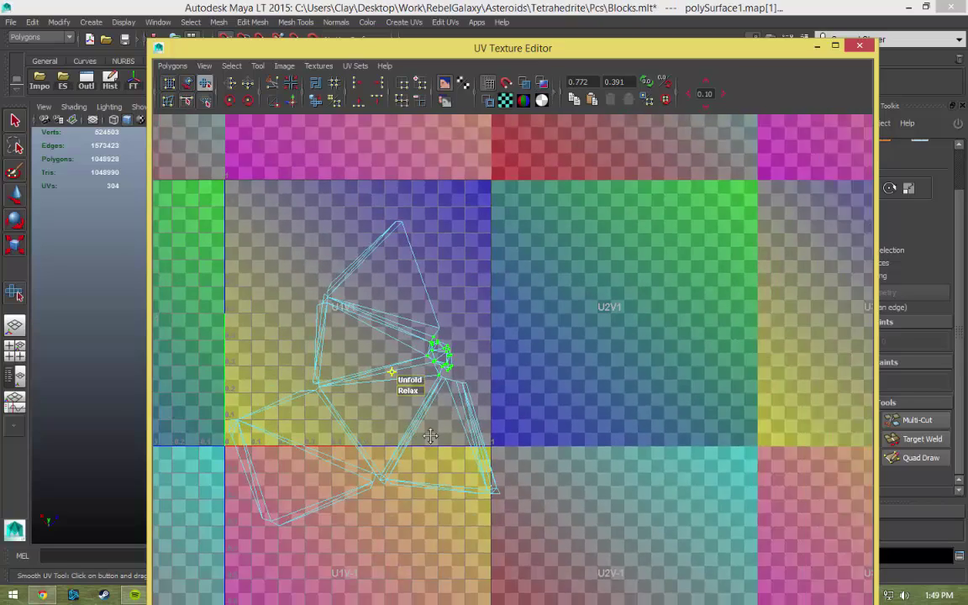
Step: Move the whole pyramid UV shell outside the 0–1 tile and close the UV Texture Editor
{"action": "scroll", "coordinate": [477, 426], "scroll_direction": "down", "scroll_amount": 2}
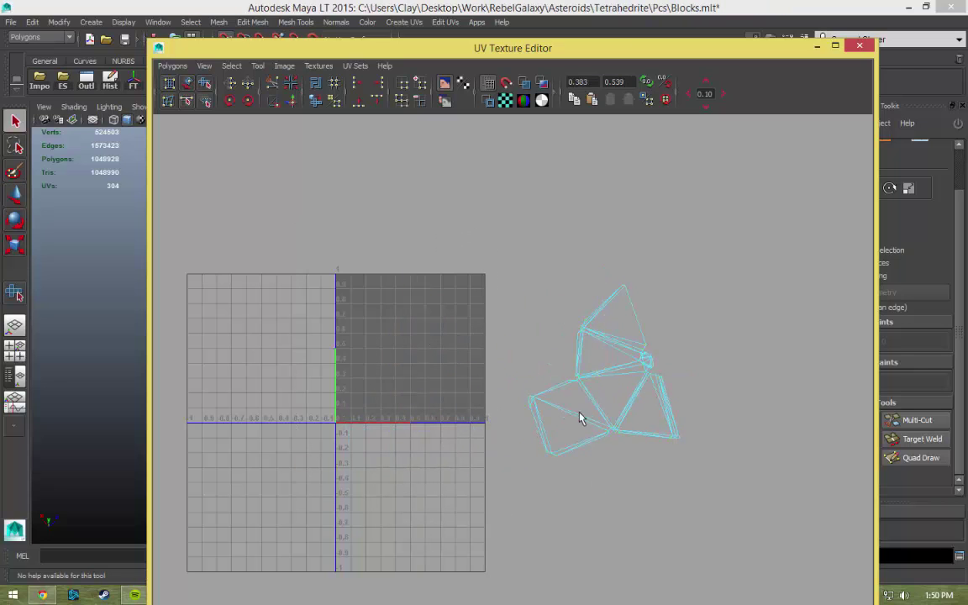
{"action": "key", "text": "w"}
{"action": "middle_click_drag", "start_coordinate": [683, 478], "coordinate": [659, 471]}
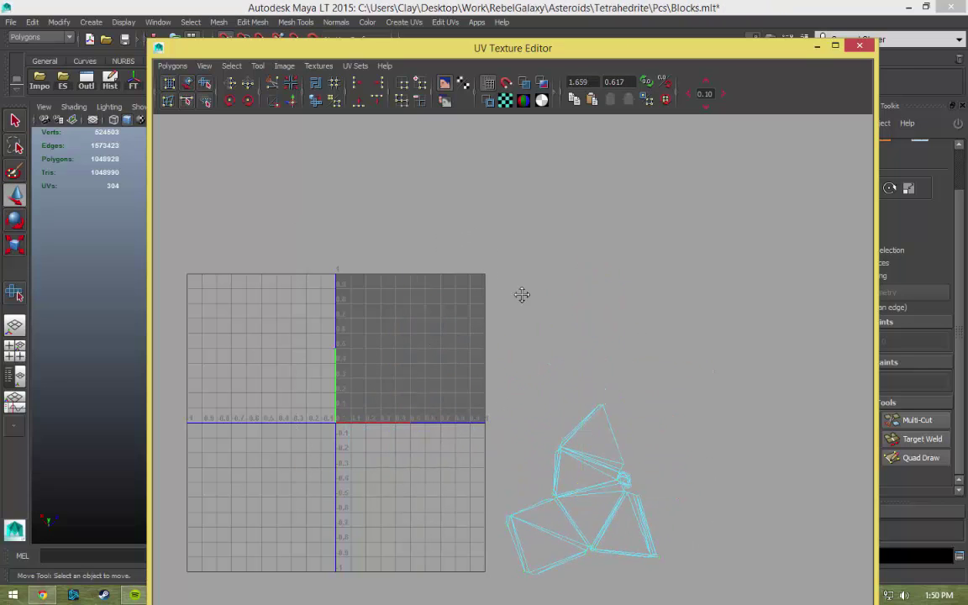
{"action": "key", "text": "alt+F4"}
Step: Delete the redundant edges around the pyramid's tip cap, together with their leftover vertices
{"action": "right_click_drag", "start_coordinate": [459, 309], "coordinate": [481, 302]}
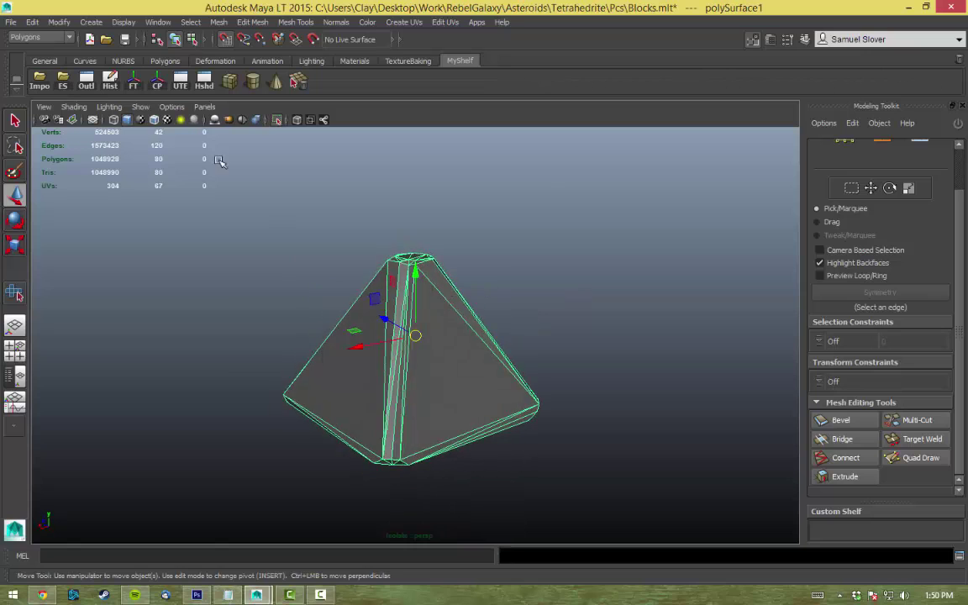
{"action": "right_click_drag", "start_coordinate": [417, 282], "coordinate": [400, 352], "text": "alt"}
{"action": "left_click_drag", "start_coordinate": [400, 352], "coordinate": [555, 454], "text": "alt"}
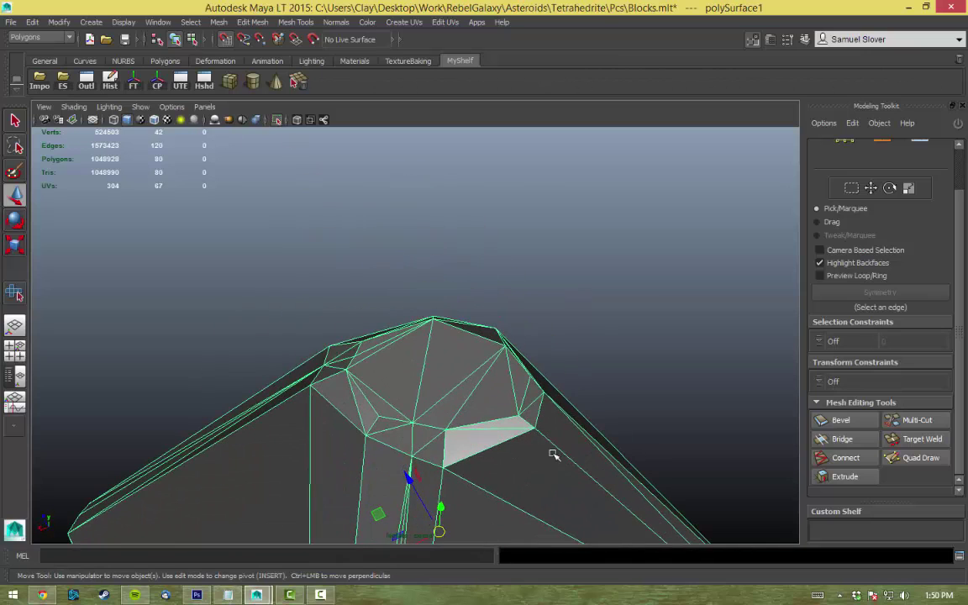
{"action": "left_click", "coordinate": [381, 334]}
{"action": "key", "text": "ctrl+Delete"}
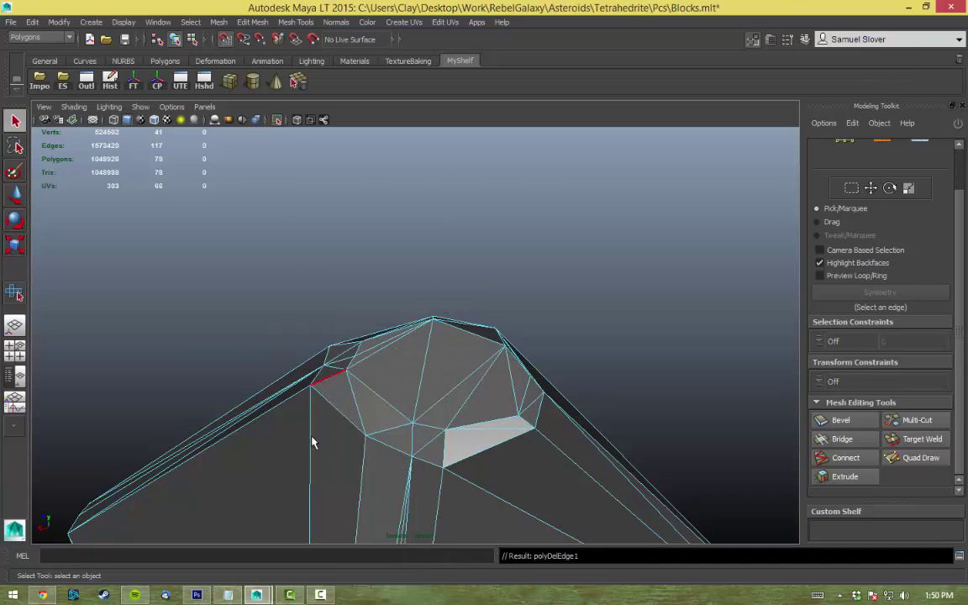
{"action": "left_click_drag", "start_coordinate": [465, 458], "coordinate": [449, 334], "text": "alt"}
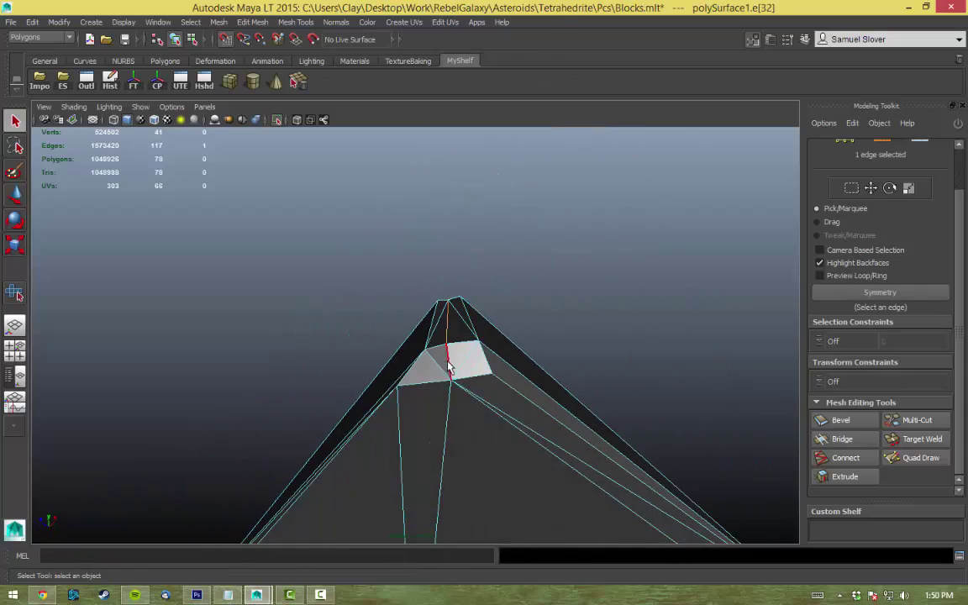
{"action": "key", "text": "ctrl+Delete"}
{"action": "left_click_drag", "start_coordinate": [540, 454], "coordinate": [467, 391], "text": "alt"}
{"action": "left_click_drag", "start_coordinate": [621, 431], "coordinate": [533, 440], "text": "alt"}
{"action": "key", "text": "ctrl+Delete"}
{"action": "left_click_drag", "start_coordinate": [685, 461], "coordinate": [471, 395], "text": "alt"}
{"action": "right_click_drag", "start_coordinate": [572, 392], "coordinate": [579, 375], "text": "shift"}
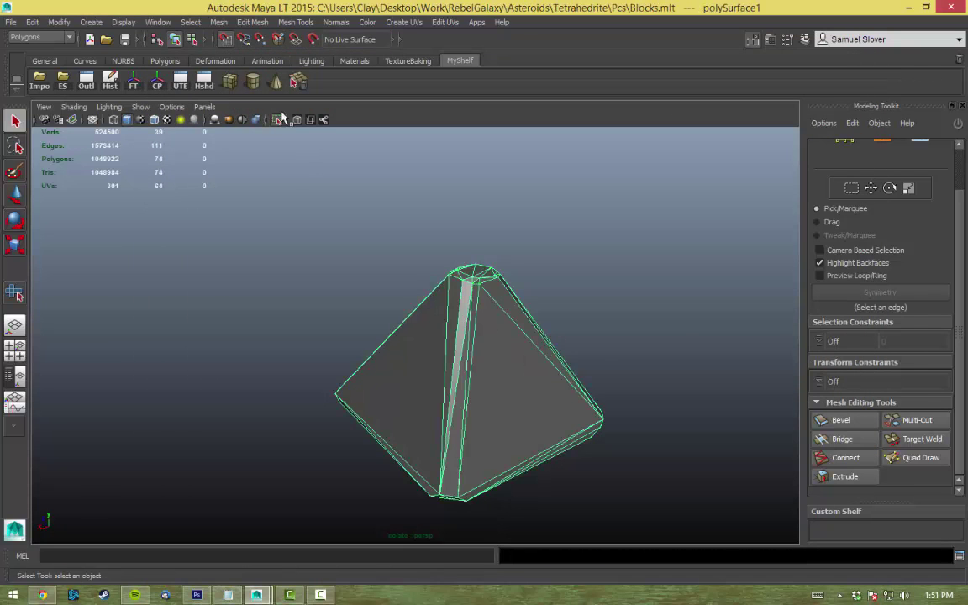
Step: Rename polySurface1 to Low_03 and show it together with the high-poly mesh to compare their surfaces
{"action": "left_click", "coordinate": [86, 80]}
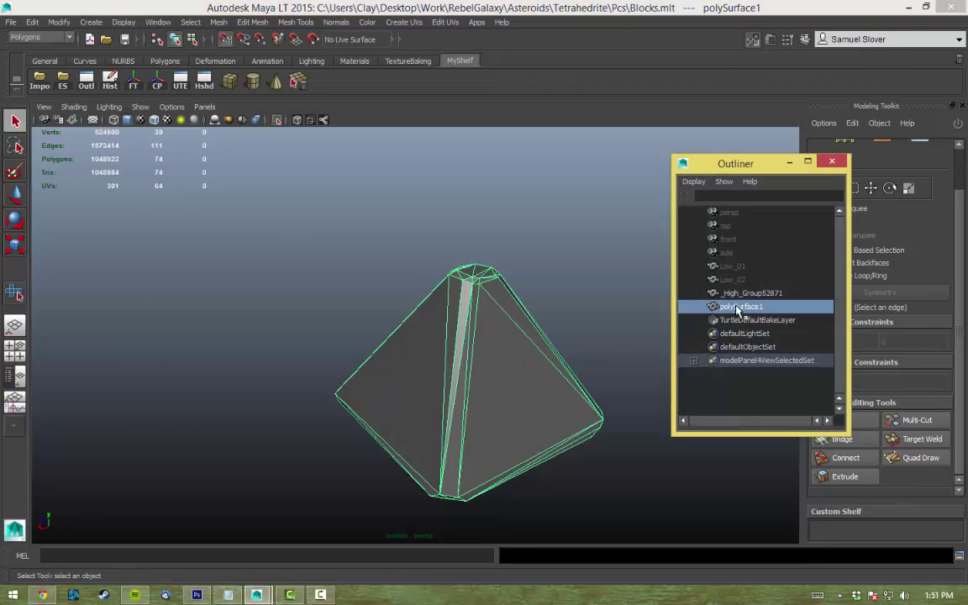
{"action": "left_click", "coordinate": [778, 293]}
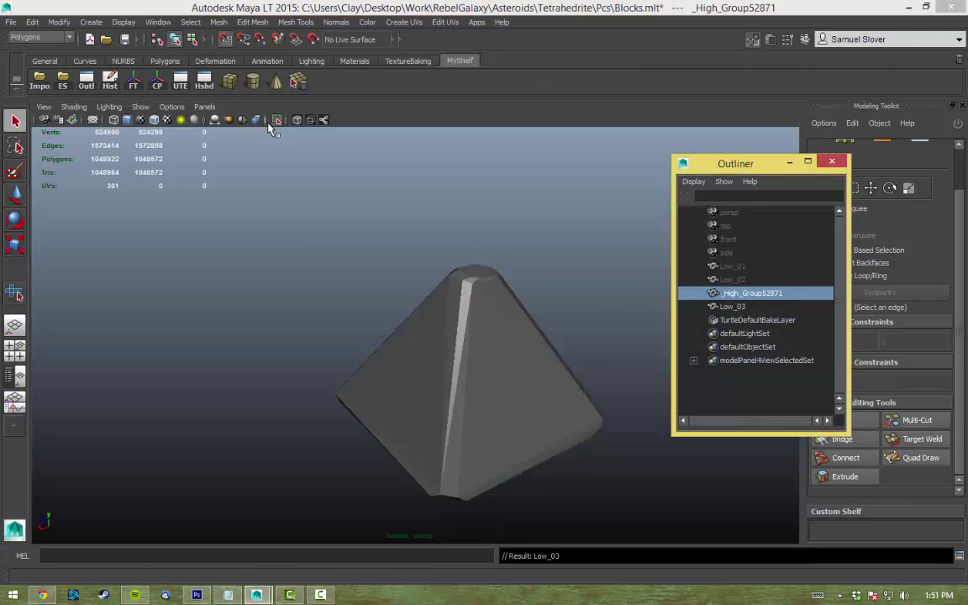
{"action": "left_click", "coordinate": [357, 320]}
{"action": "left_click_drag", "start_coordinate": [513, 369], "coordinate": [519, 442], "text": "alt"}
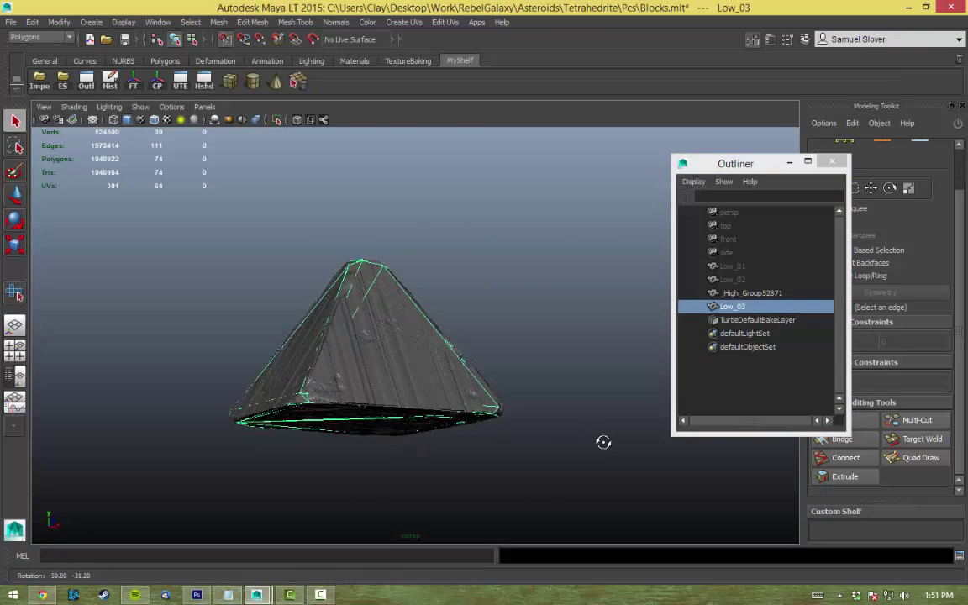
{"action": "left_click_drag", "start_coordinate": [476, 406], "coordinate": [437, 319], "text": "alt"}
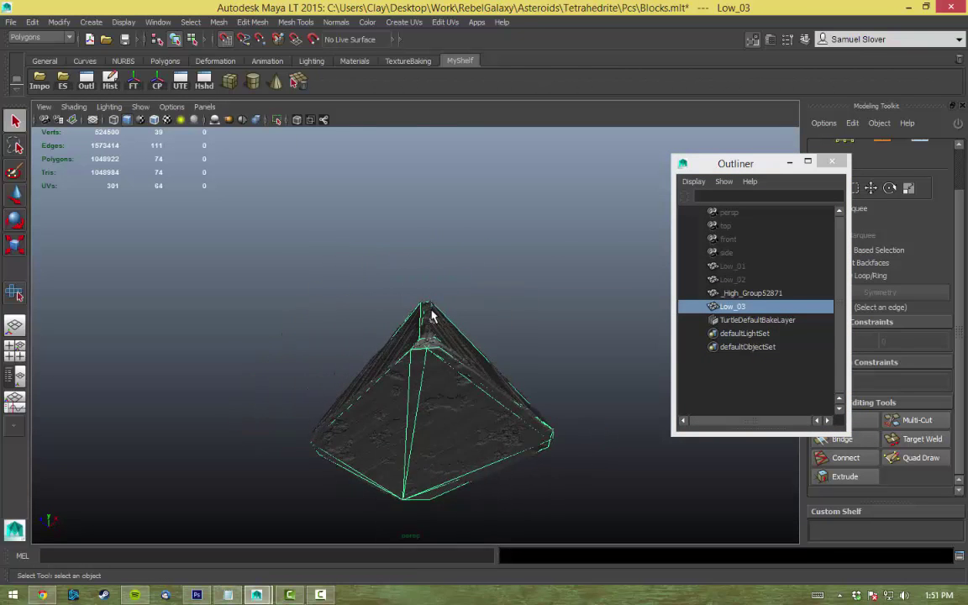
Step: Select an edge at the tip of Low_03 and move it to fit the high-poly rock
{"action": "left_click", "coordinate": [757, 293]}
{"action": "left_click", "coordinate": [277, 120]}
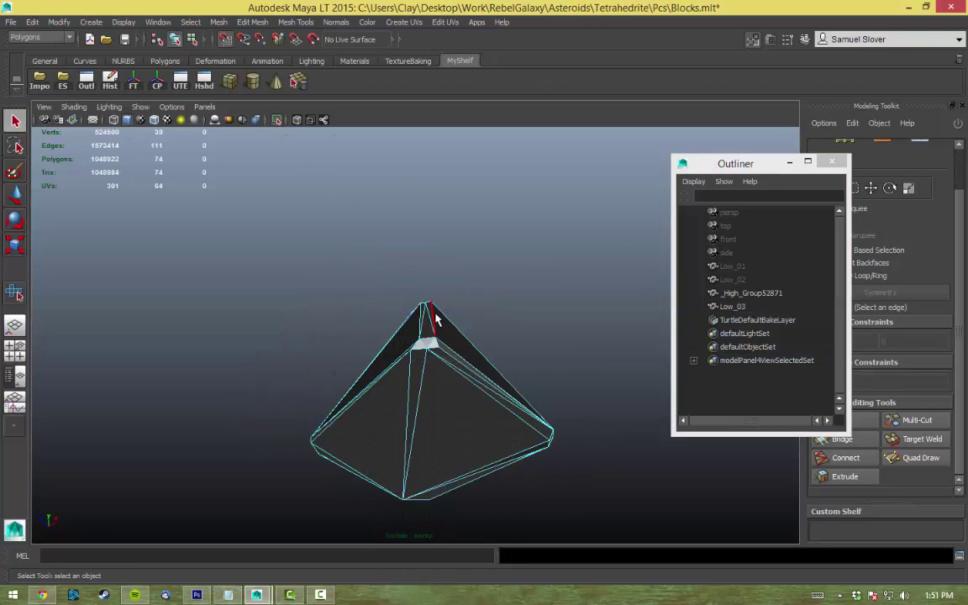
{"action": "right_click_drag", "start_coordinate": [456, 350], "coordinate": [489, 364], "text": "alt"}
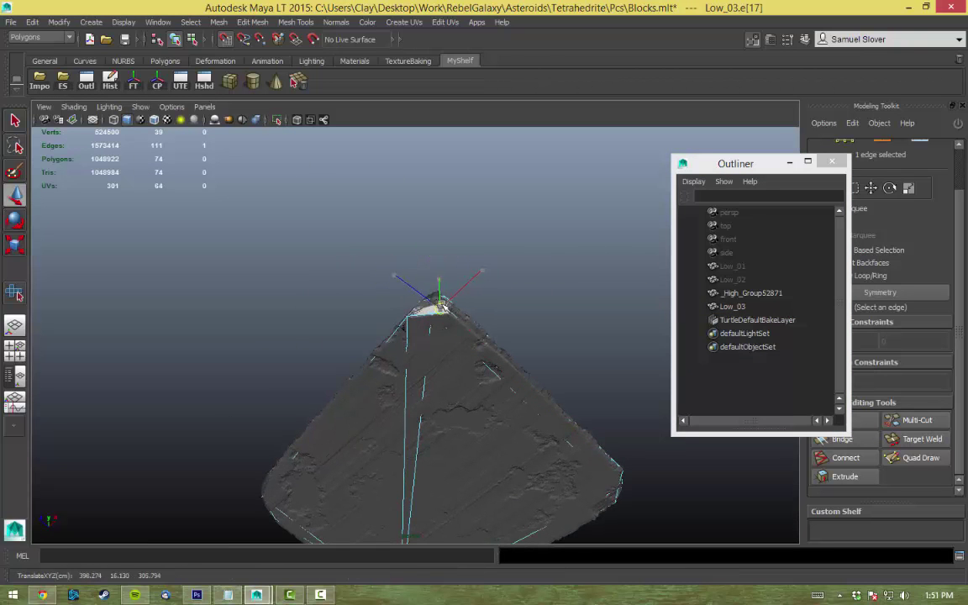
{"action": "left_click_drag", "start_coordinate": [568, 347], "coordinate": [588, 421], "text": "alt"}
{"action": "right_click_drag", "start_coordinate": [588, 421], "coordinate": [538, 395], "text": "alt"}
Step: Move the vertices around the tip cap of Low_03 to match the high-poly silhouette
{"action": "right_click_drag", "start_coordinate": [512, 311], "coordinate": [470, 313]}
{"action": "key", "text": "f"}
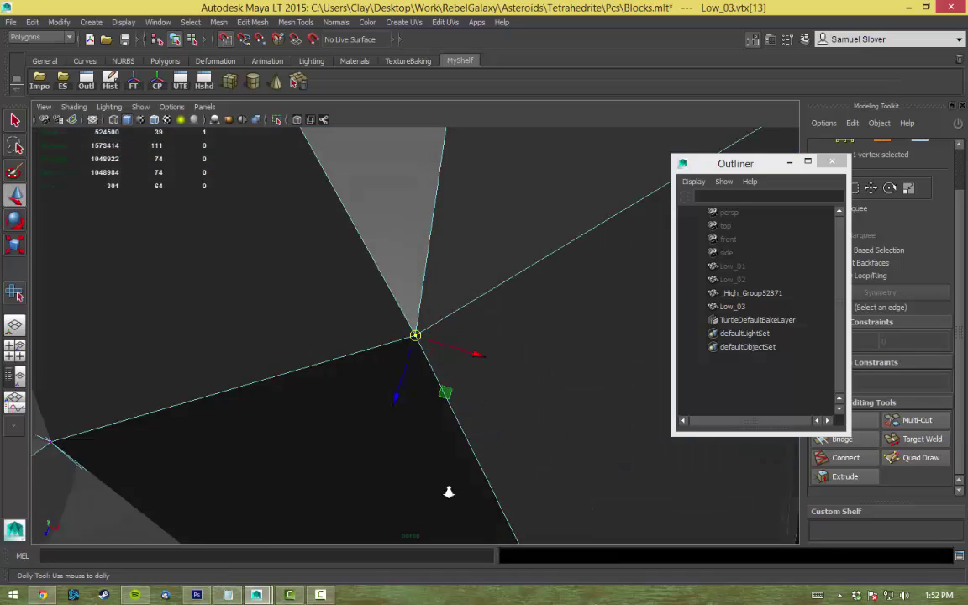
{"action": "left_click_drag", "start_coordinate": [450, 434], "coordinate": [610, 431], "text": "alt"}
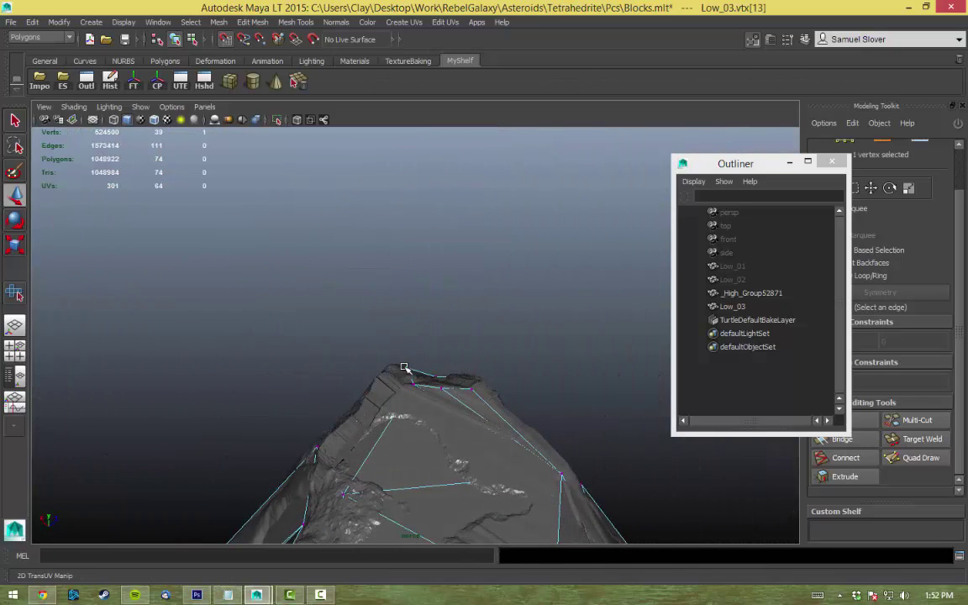
{"action": "mouse_move", "coordinate": [474, 401]}
{"action": "left_mouse_down", "text": "alt"}
{"action": "mouse_move", "coordinate": [643, 351]}
{"action": "mouse_move", "coordinate": [478, 401]}
{"action": "left_mouse_up", "text": "alt"}
{"action": "scroll", "coordinate": [479, 401], "scroll_direction": "down", "scroll_amount": 5}
{"action": "left_click_drag", "start_coordinate": [551, 367], "coordinate": [525, 367], "text": "alt"}
Step: Return to object mode and delete the high-poly mesh, keeping Low_03
{"action": "key", "text": "F8"}
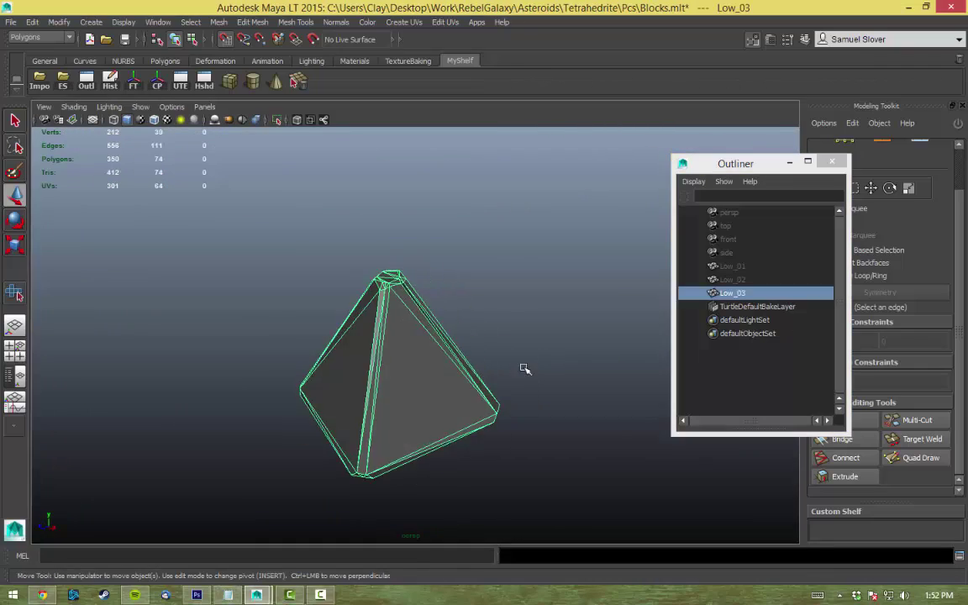
{"action": "mouse_move", "coordinate": [390, 273]}
{"action": "right_mouse_down", "text": "shift"}
{"action": "mouse_move", "coordinate": [426, 288]}
{"action": "mouse_move", "coordinate": [395, 335]}
{"action": "right_mouse_up", "text": "shift"}
{"action": "mouse_move", "coordinate": [504, 348]}
{"action": "right_mouse_down", "text": "shift"}
{"action": "mouse_move", "coordinate": [518, 352]}
{"action": "mouse_move", "coordinate": [479, 340]}
{"action": "right_mouse_up", "text": "shift"}
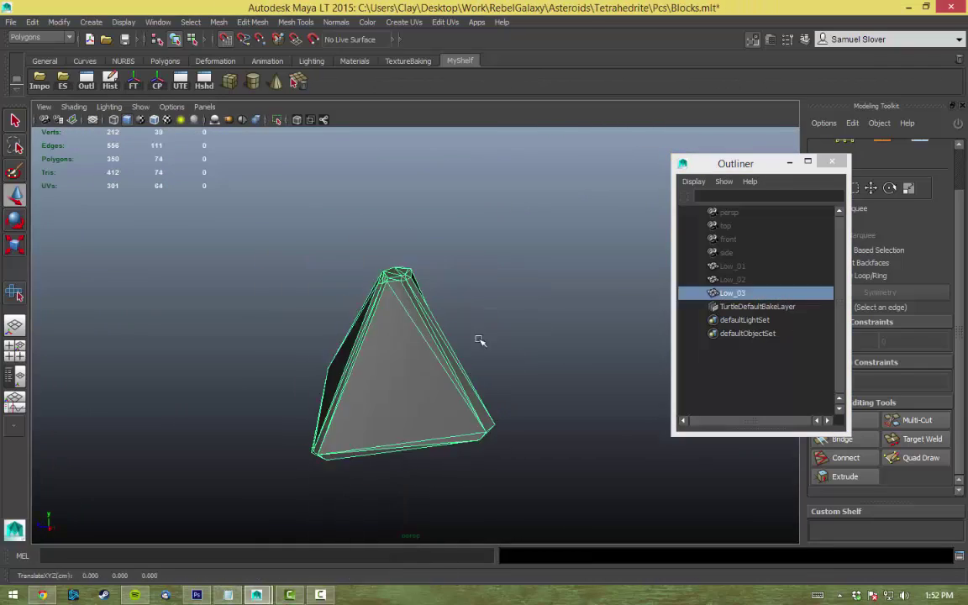
Step: Check the UV layout of Low_03, then delete the object's construction history
{"action": "left_click", "coordinate": [180, 80]}
{"action": "right_click_drag", "start_coordinate": [552, 372], "coordinate": [580, 370]}
{"action": "right_click_drag", "start_coordinate": [538, 426], "coordinate": [607, 371], "text": "ctrl"}
{"action": "left_click", "coordinate": [865, 41]}
{"action": "left_click", "coordinate": [110, 87]}
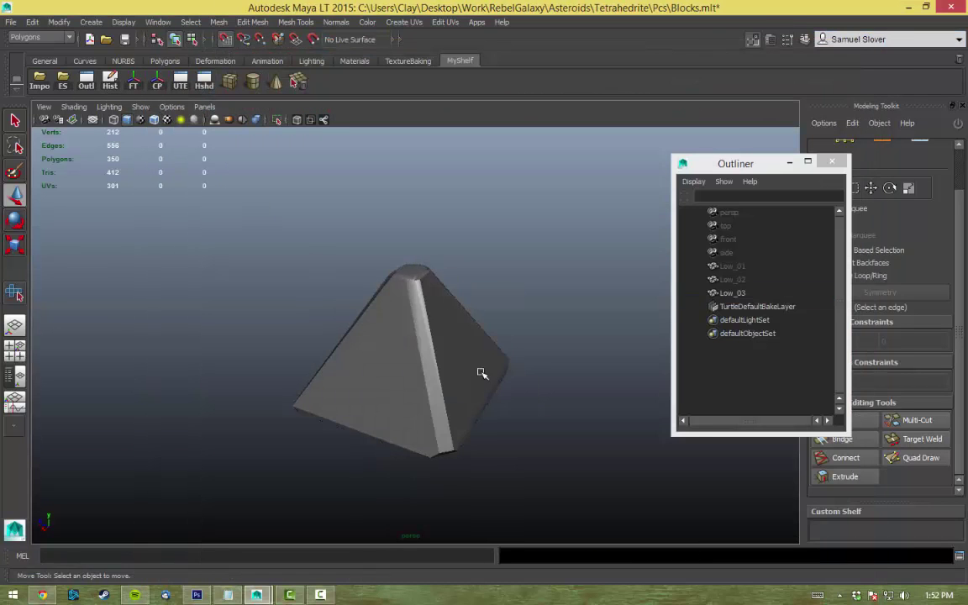
Step: Hide Low_03 and import the high-poly block 4_High.OBJ
{"action": "key", "text": "ctrl+h"}
{"action": "left_click", "coordinate": [42, 82]}
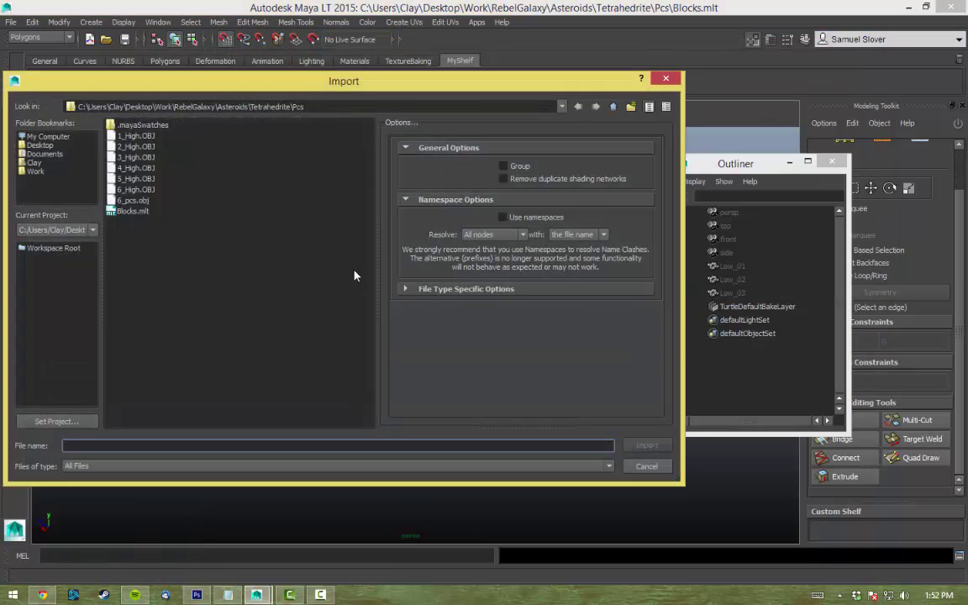
{"action": "key", "text": "Escape"}
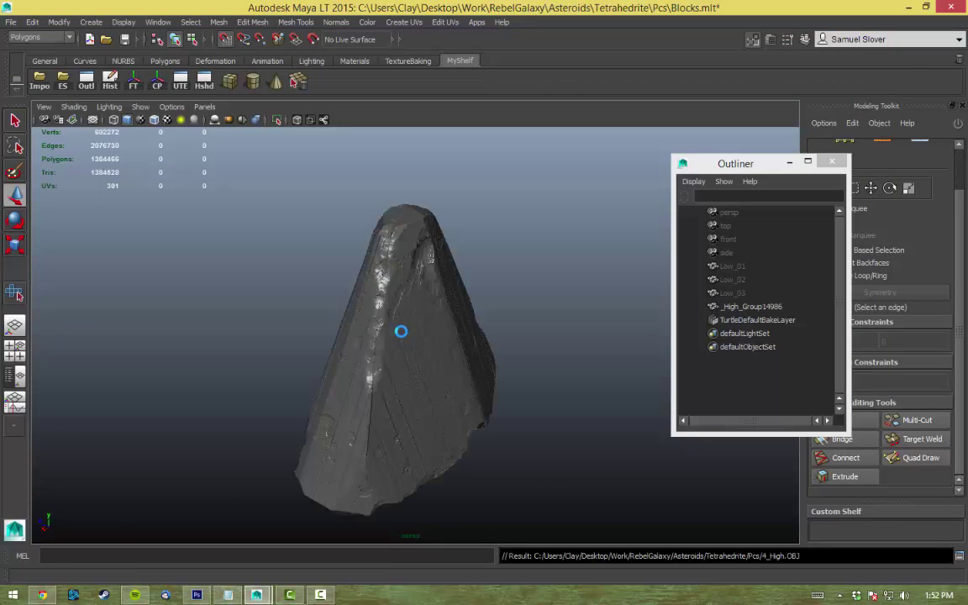